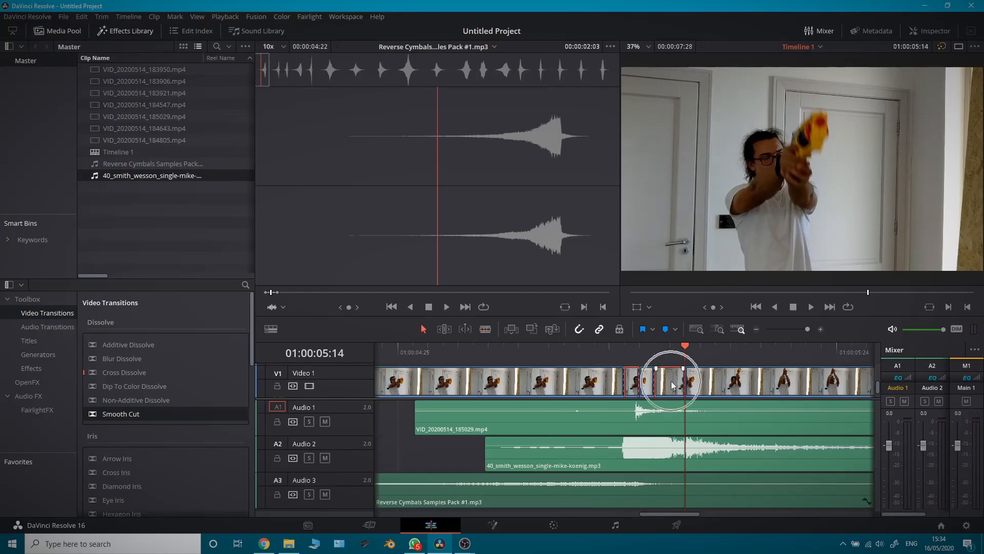
Play back the edited shots around the gunshot in the timeline to review the cut and its sound.
key("space")
scroll(671, 380, "down", 1, "alt")
left_click(465, 355)
key("space")
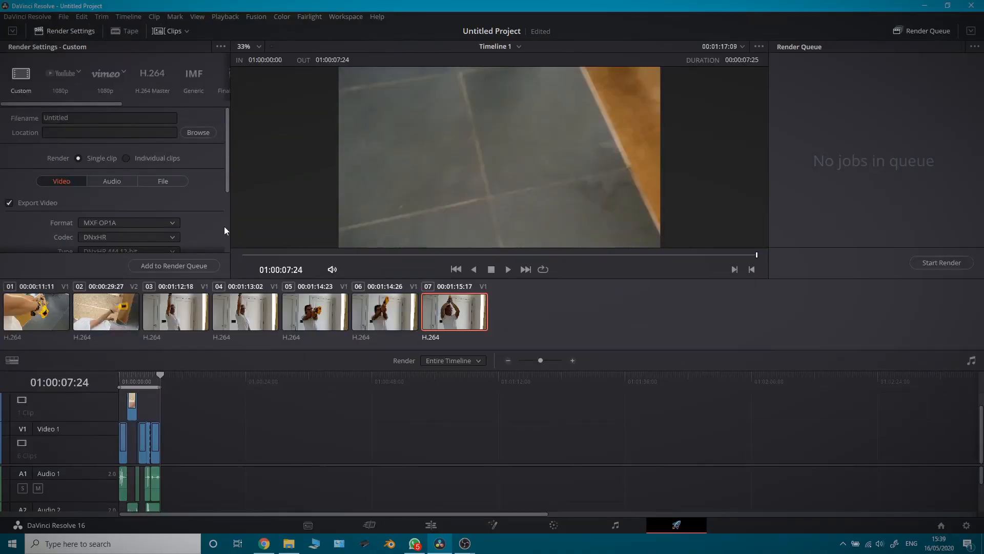
Name the render MuzzleFlash and choose a new folder inside YouTube > TBN as its destination.
left_click(49, 118)
type("MuzzleFlash_")
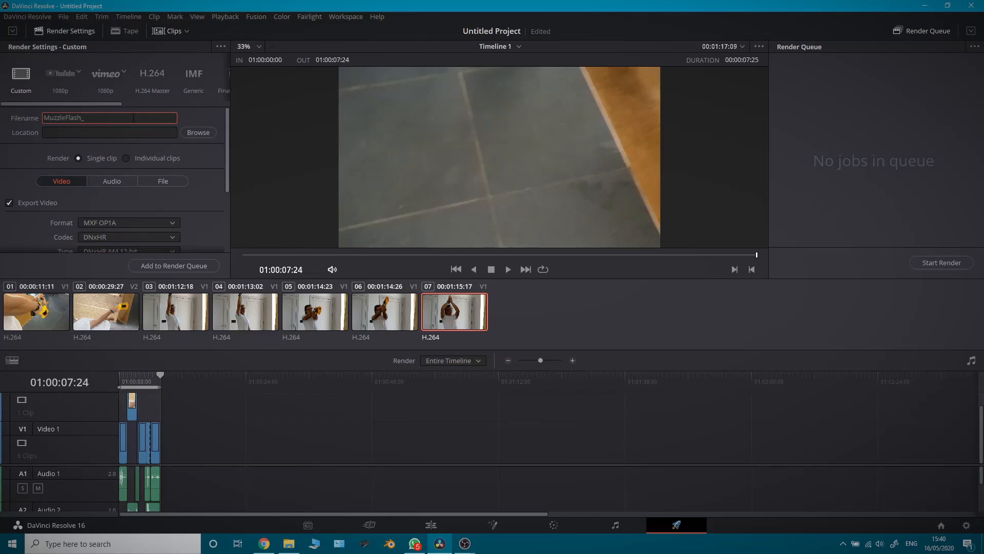
left_click(198, 133)
double_click(507, 132)
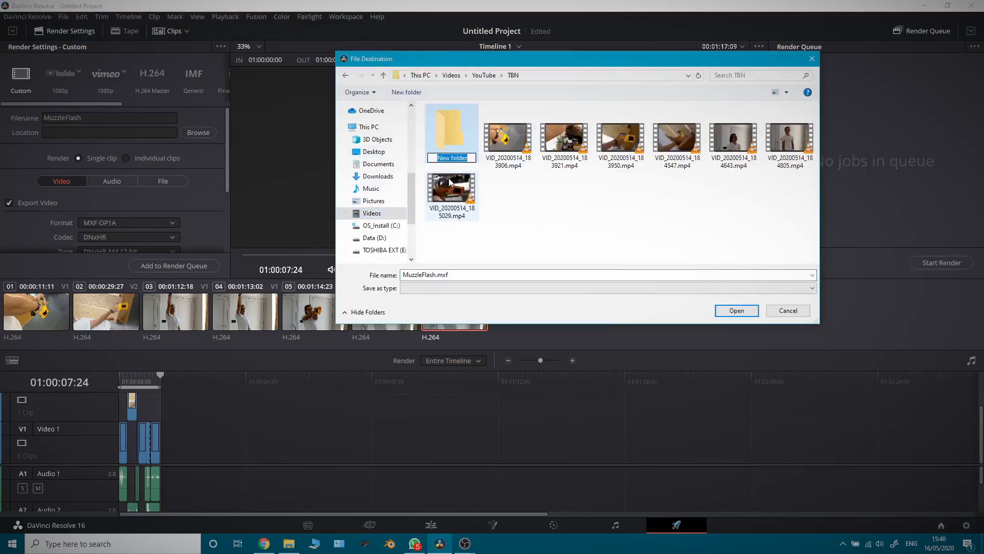
double_click(451, 134)
left_click(736, 310)
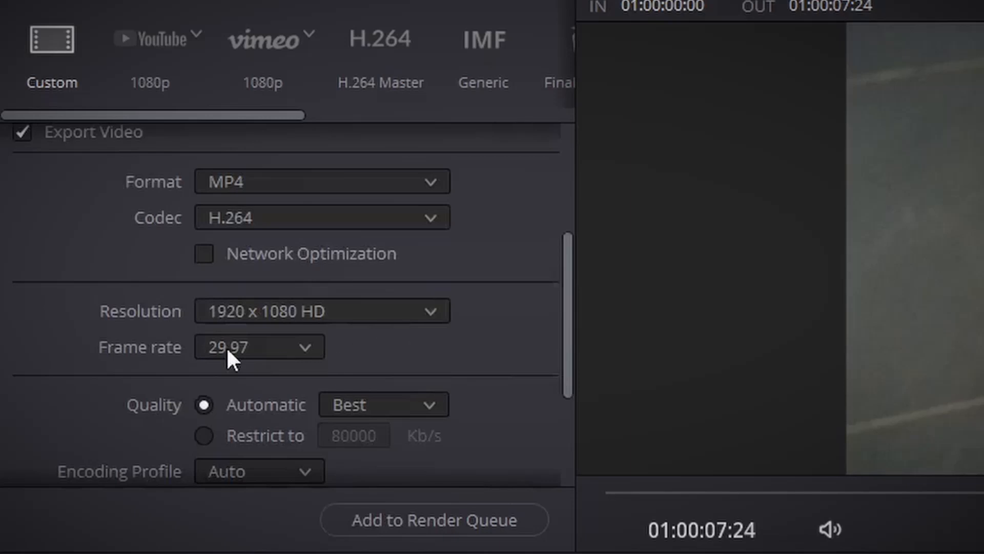
Inspect the frame rate choices in the render settings and keep 29.97 selected.
left_click(92, 197)
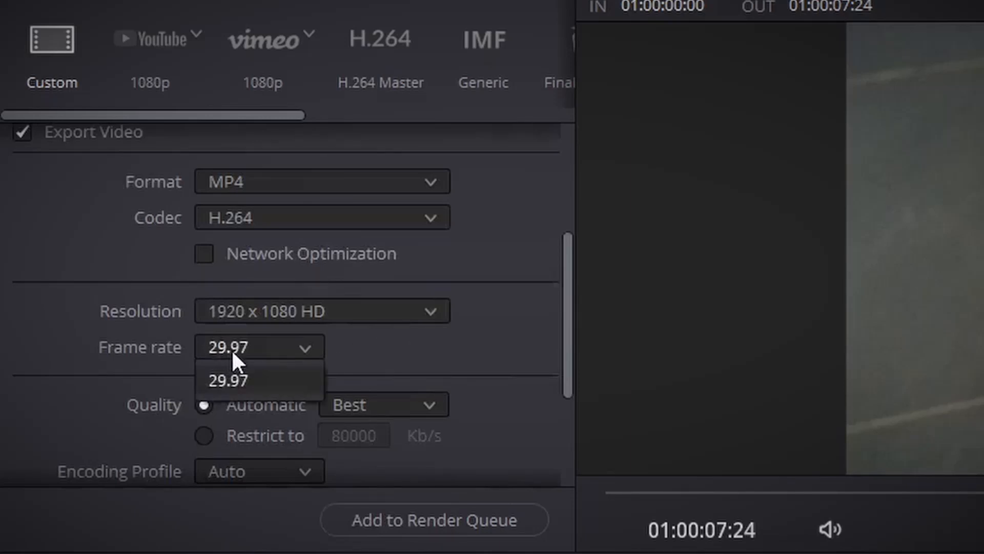
left_click(231, 349)
left_click(232, 349)
left_click(259, 380)
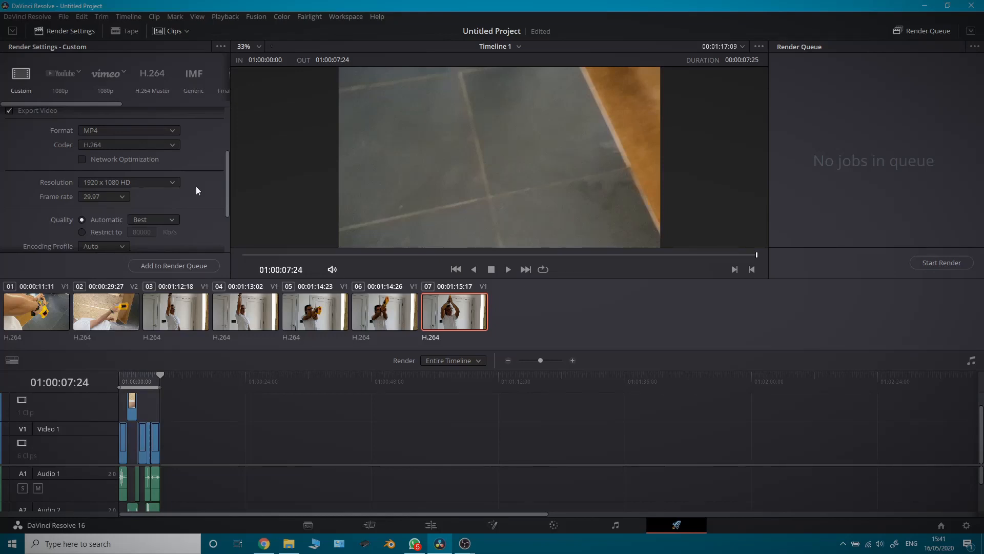
Set the project's video monitoring format to HD 1080p 24 and save the project settings.
left_click(64, 17)
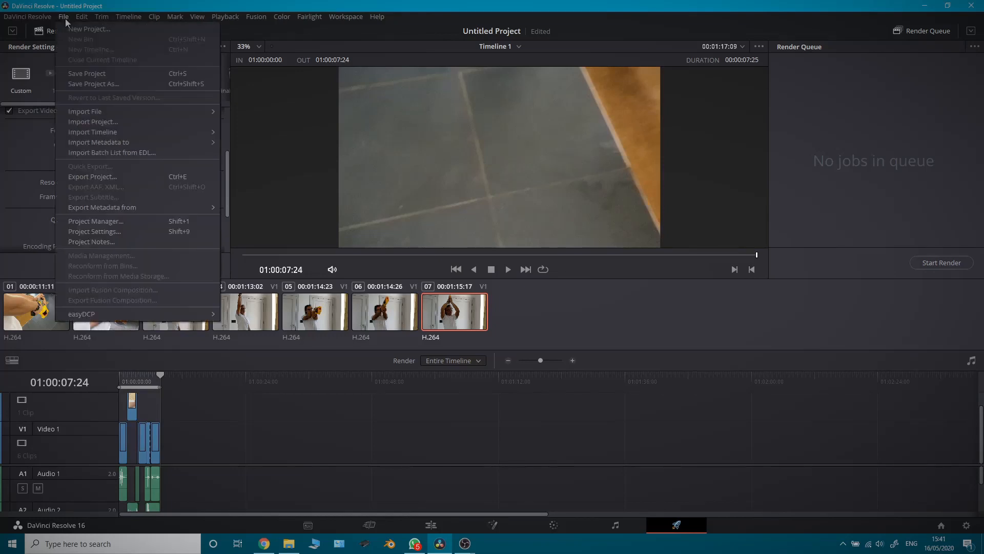
left_click(100, 230)
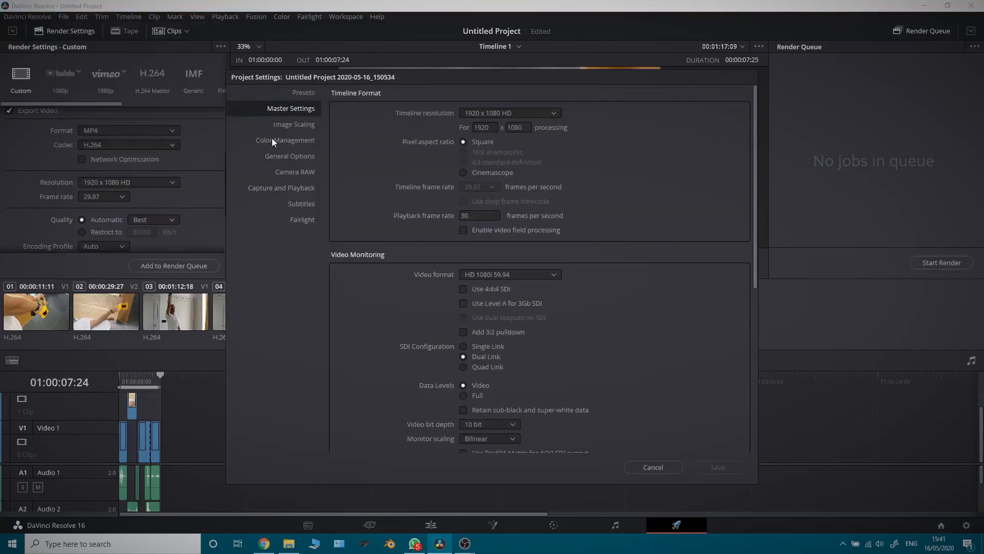
left_click(497, 275)
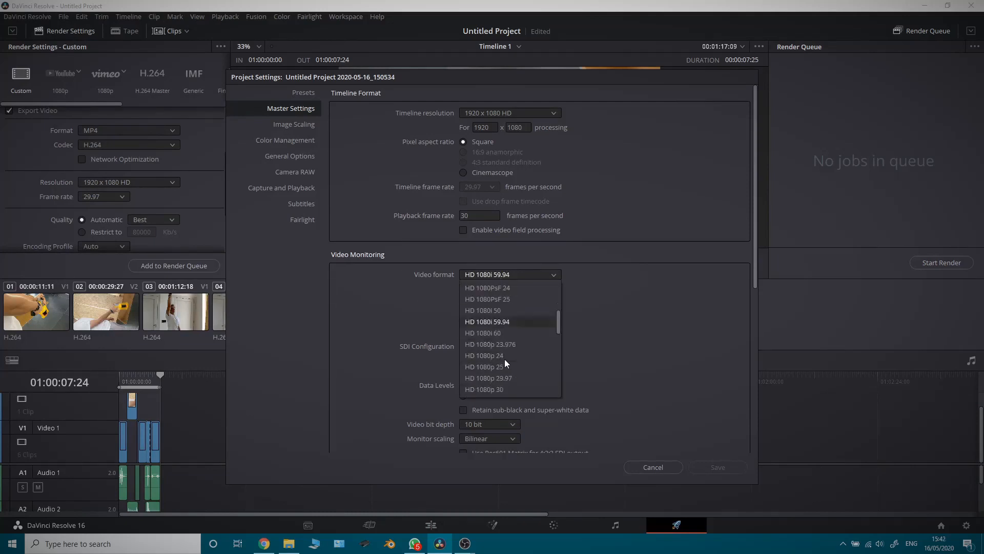
left_click(504, 359)
left_click(716, 468)
Recheck the render frame rate and look through the project's master settings for options affecting it.
scroll(152, 209, "down", 1)
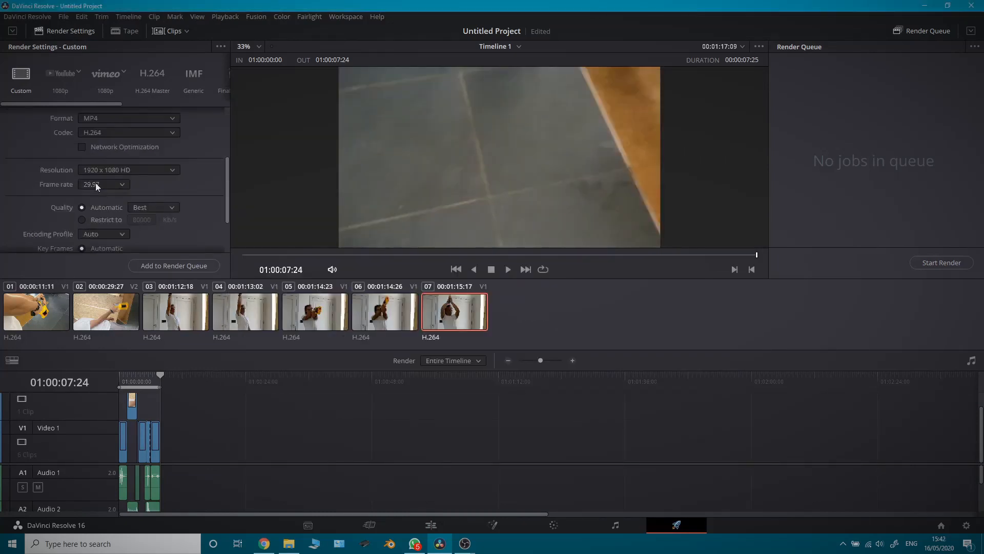
left_click(64, 16)
left_click(100, 233)
scroll(399, 235, "down", 5)
scroll(367, 325, "down", 2)
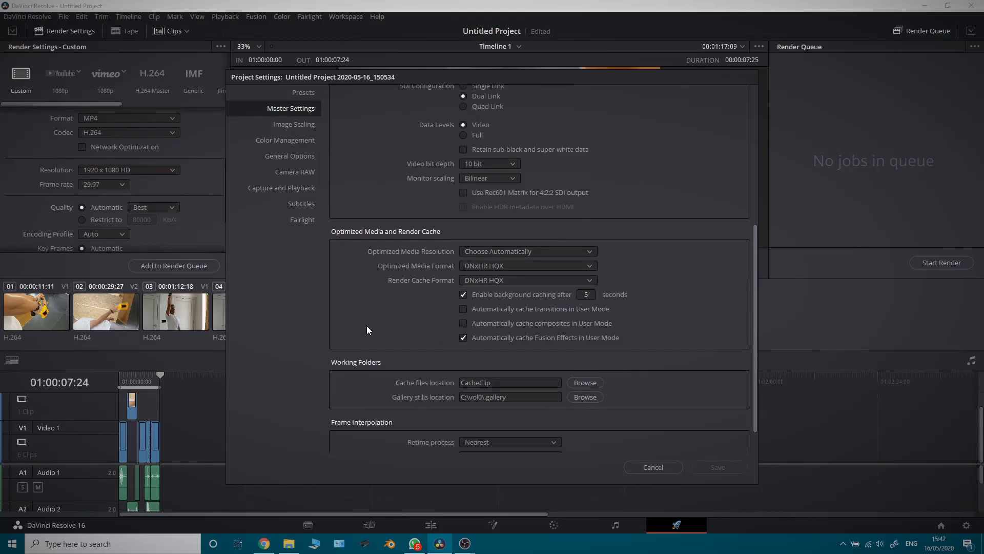
scroll(367, 325, "up", 10)
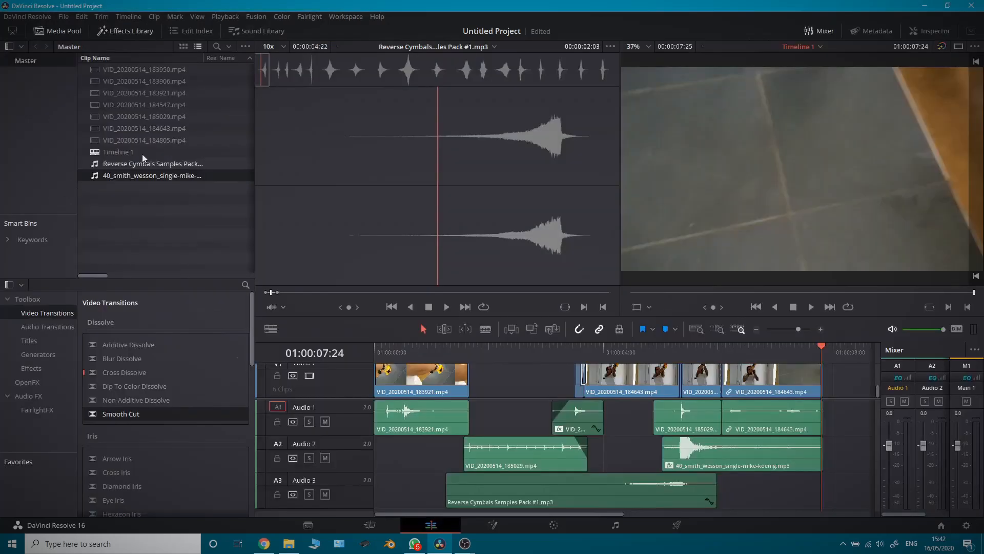
Switch Timeline 1 to custom timeline settings and accept them.
right_click(140, 153)
mouse_move(284, 158)
left_click(368, 159)
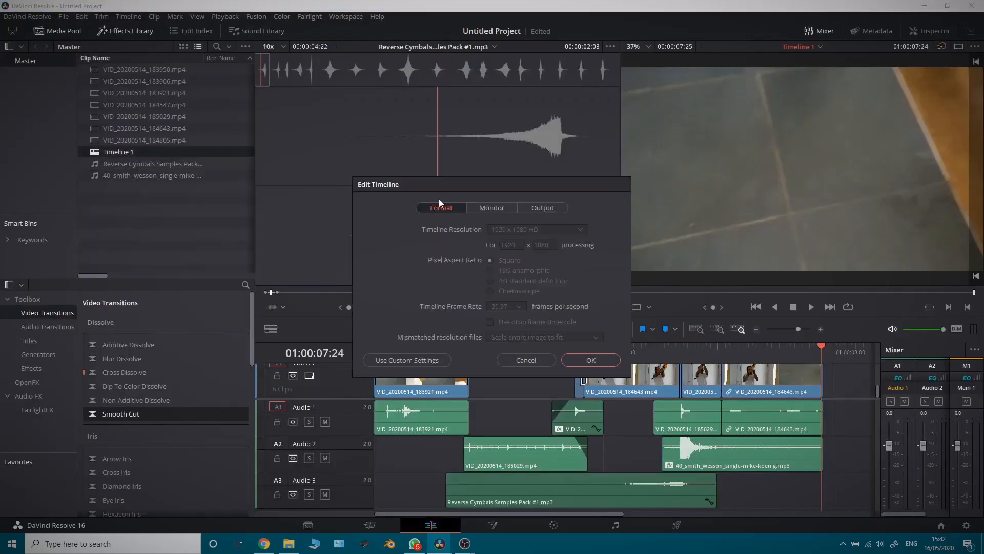
left_click(407, 360)
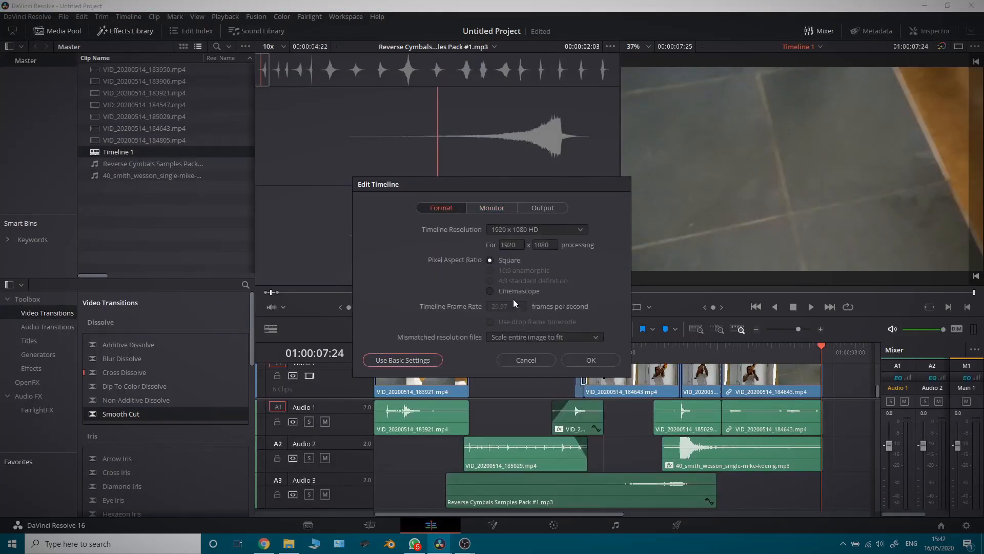
left_click(573, 358)
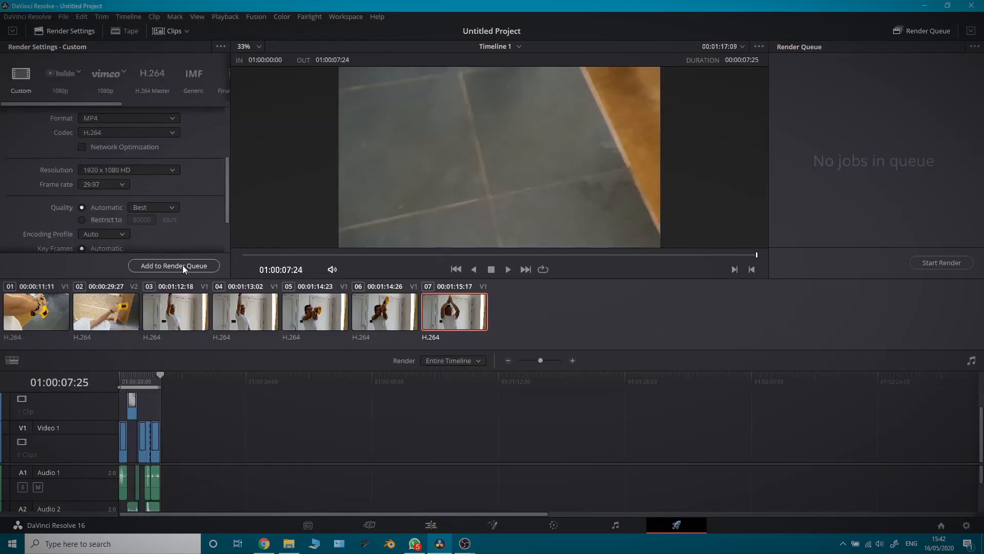
Review the render settings and select 1920 x 1080 HD as the output resolution.
scroll(154, 215, "down", 2)
scroll(169, 205, "up", 2)
left_click(146, 167)
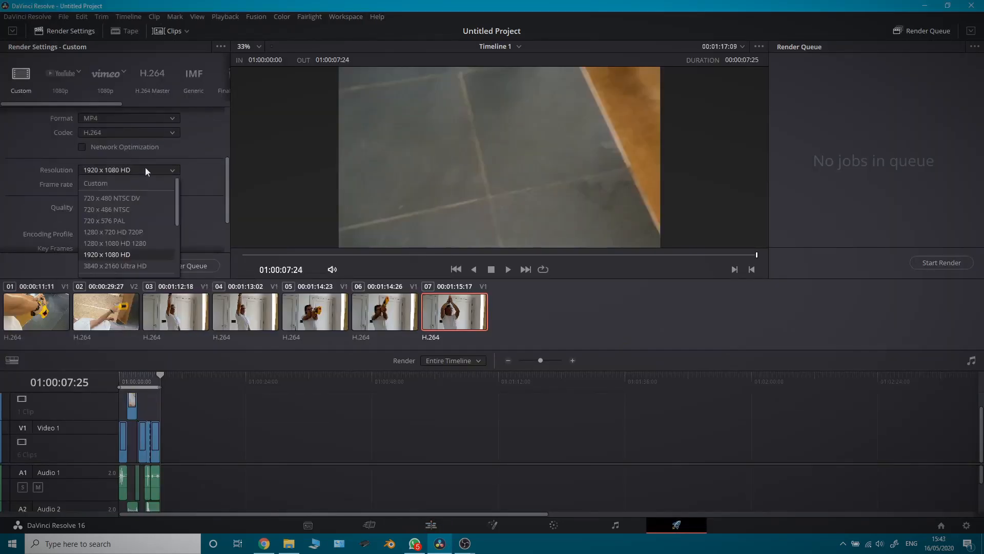
left_click(129, 254)
Add the timeline to the render queue as MuzzleFlash in Videos > YouTube > TBN > MuzzleFlash, and start the render.
left_click(173, 265)
scroll(374, 147, "up", 3)
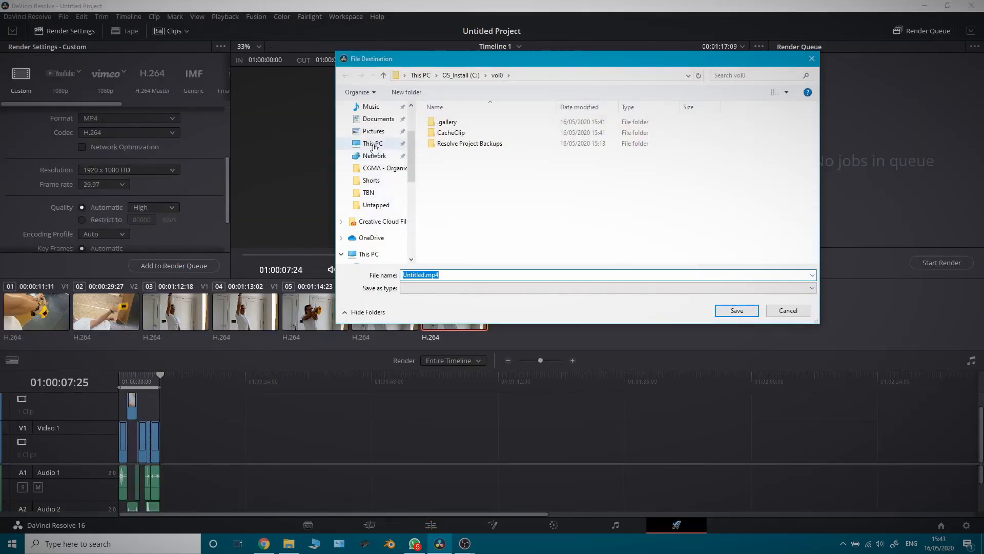
scroll(375, 148, "up", 1)
left_click(373, 119)
double_click(505, 199)
double_click(506, 134)
double_click(460, 131)
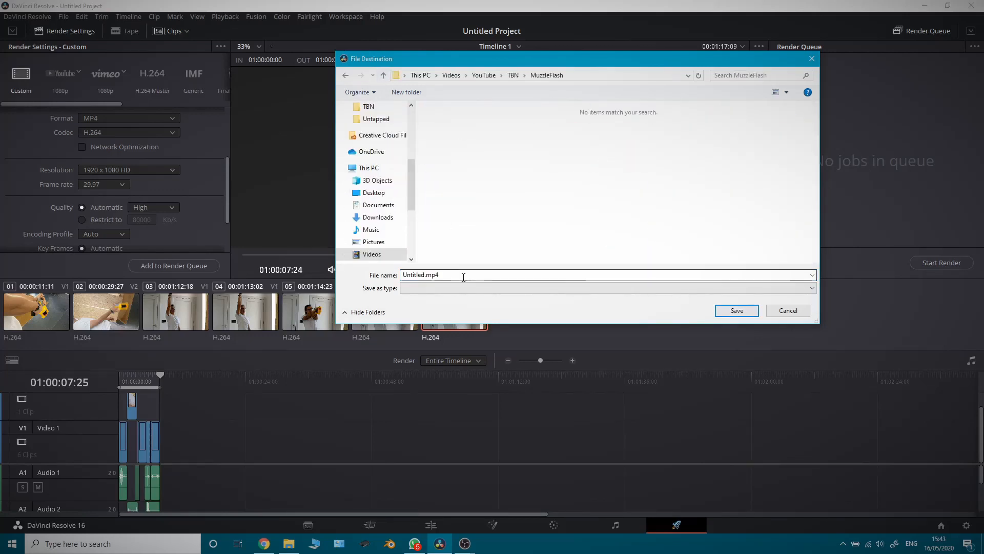
double_click(463, 277)
type("MuzzleFlash")
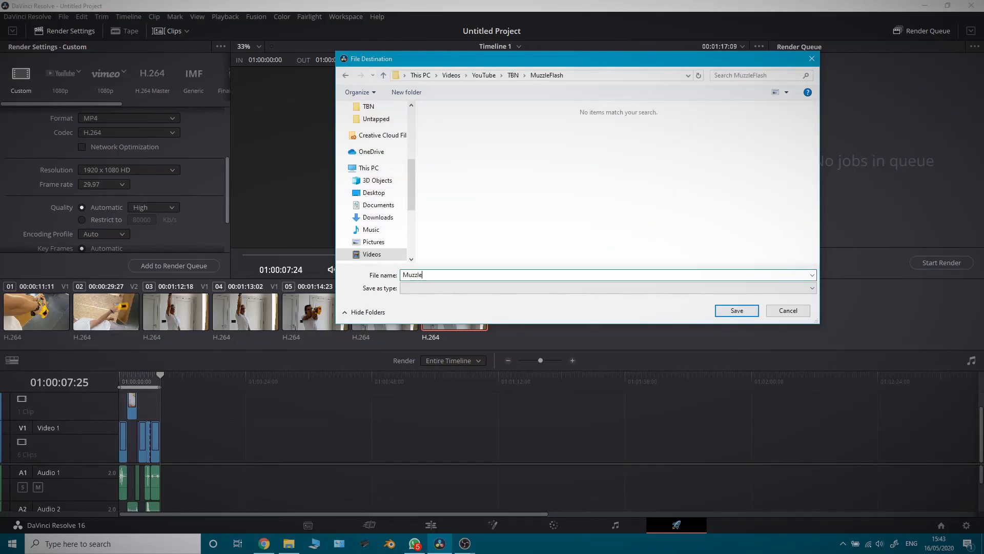
key("Return")
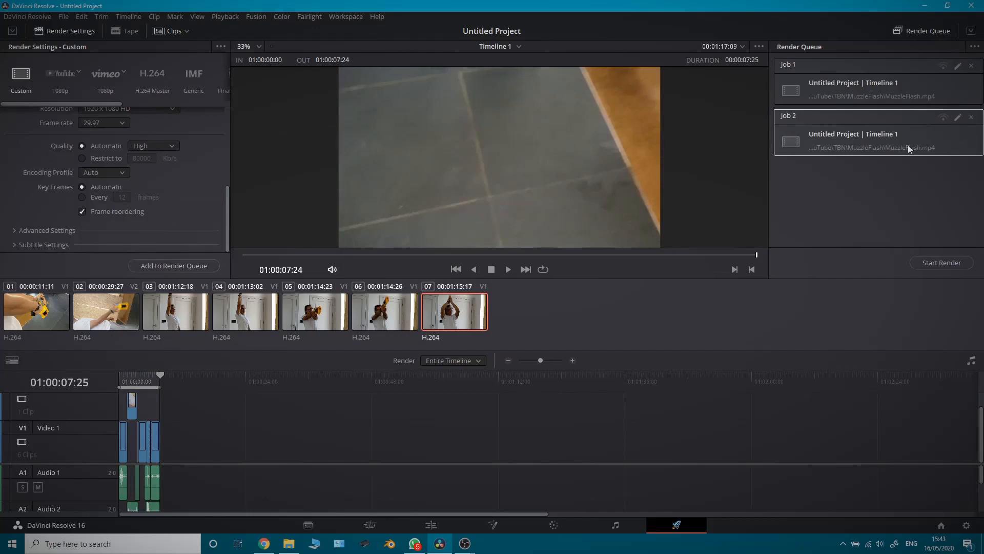
left_click(941, 263)
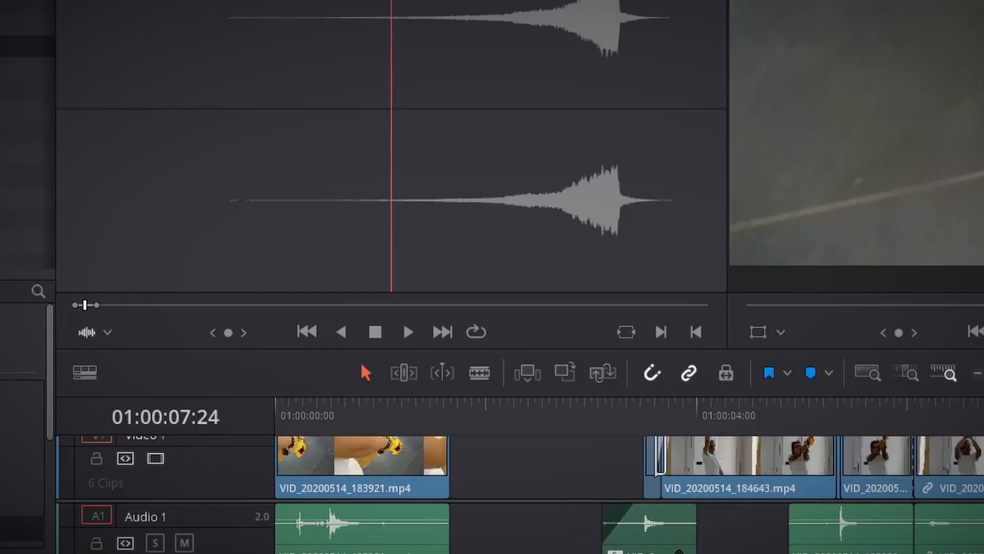
Create a new empty timeline in the Master bin.
right_click(153, 221)
left_click(197, 235)
key("Escape")
Change the timeline frame rate in the settings of the empty Timeline 2.
right_click(141, 188)
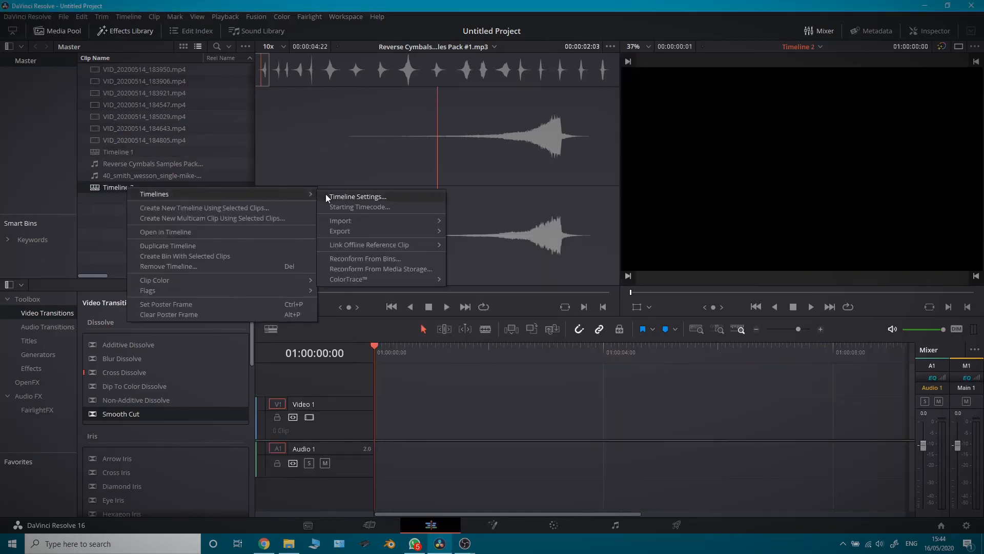
left_click(359, 195)
left_click(505, 306)
left_click(496, 383)
left_click(589, 359)
Import the rendered video from Videos > YouTube > TBN > MuzzleFlash into the media pool.
right_click(171, 211)
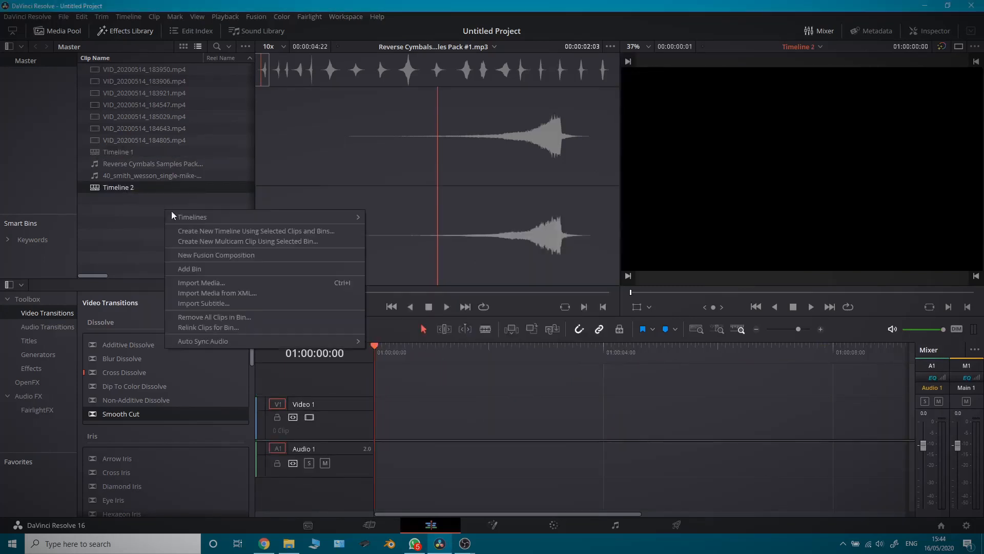
left_click(205, 281)
scroll(371, 215, "down", 3)
left_click(372, 242)
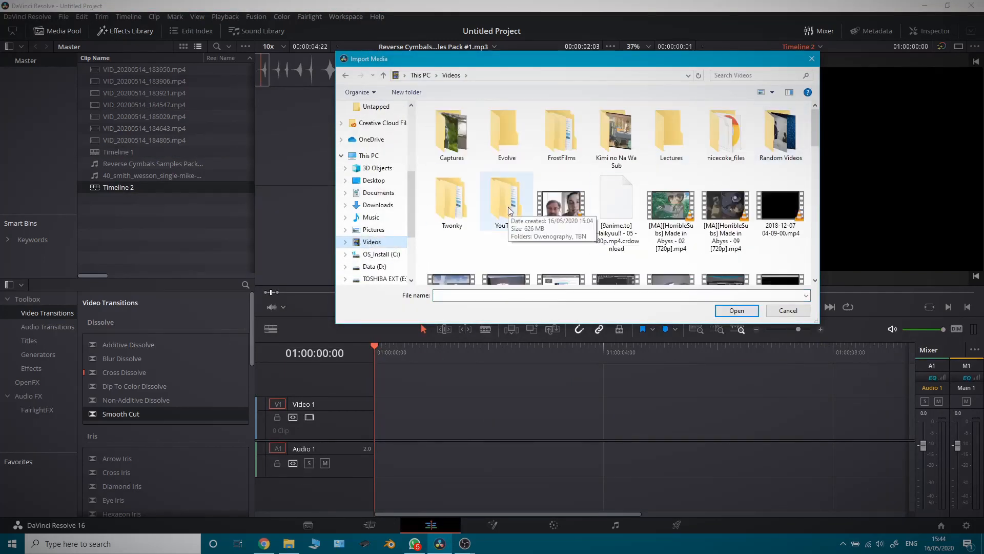
double_click(504, 201)
double_click(506, 136)
double_click(452, 133)
left_click_drag(456, 135, 174, 225)
key("Escape")
Place the imported clip at the start of Timeline 2 and bring up its render settings.
left_click_drag(130, 200, 376, 421)
left_click(677, 525)
scroll(153, 204, "down", 3)
scroll(175, 213, "up", 3)
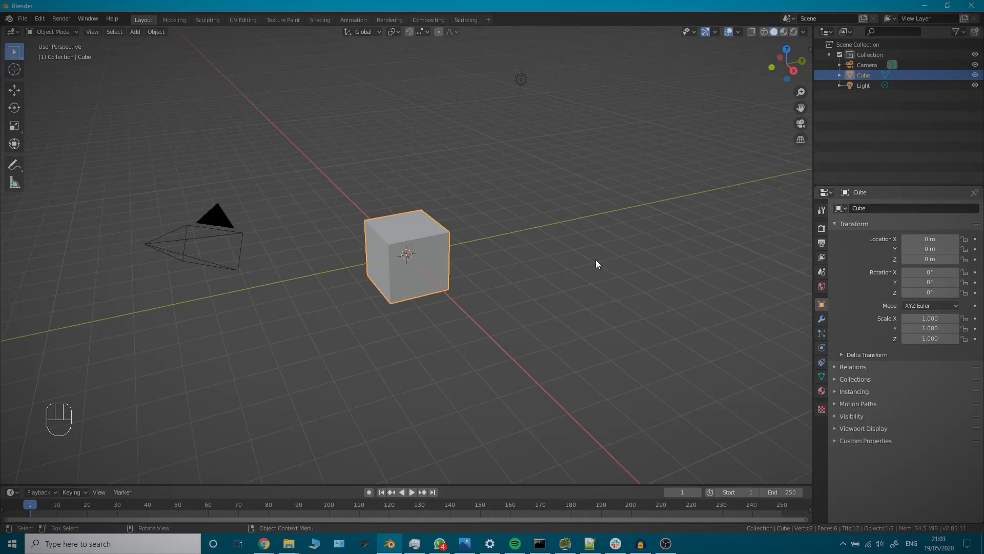
In Blender, delete the default cube and light from the scene.
key("x")
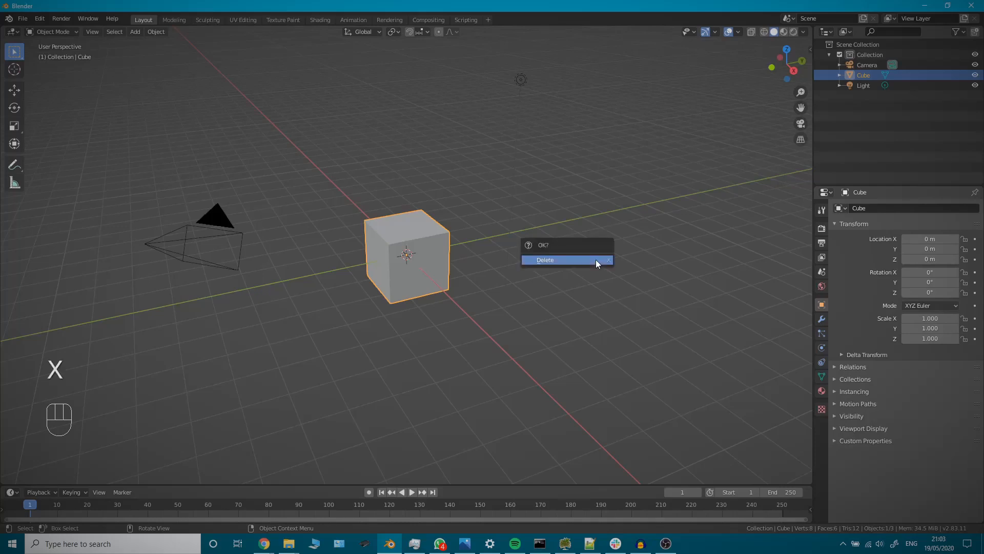
left_click(596, 260)
left_click(517, 84)
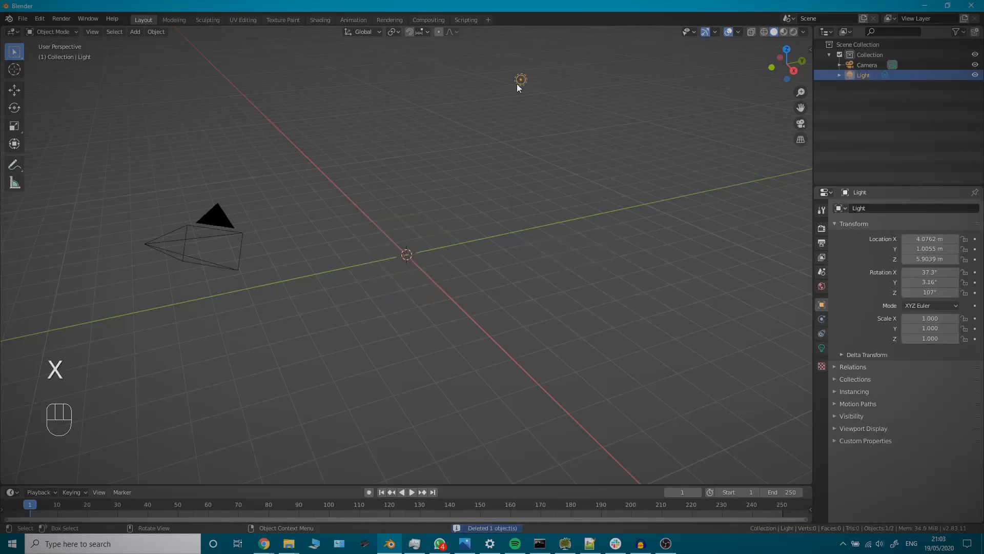
key("x")
left_click(616, 248)
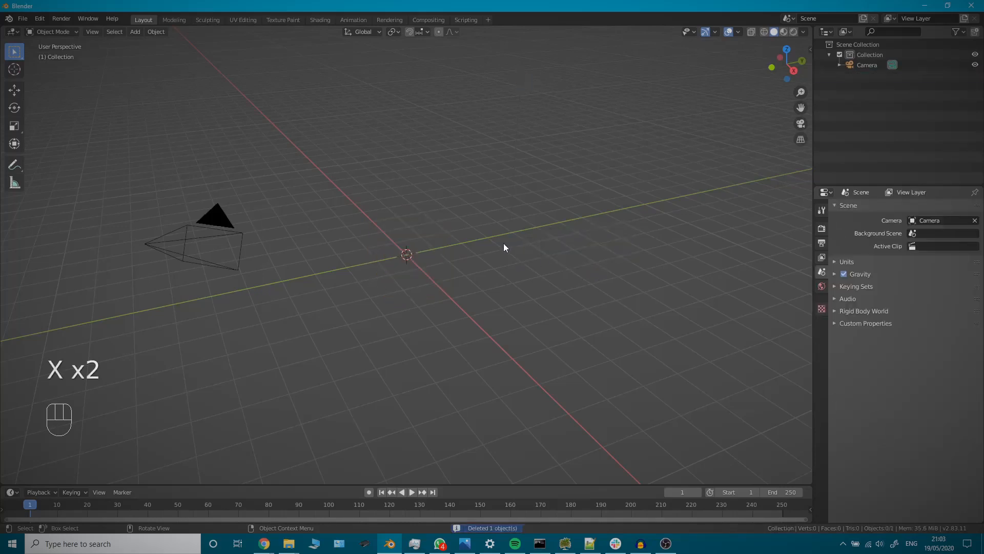
Align the camera to the front orthographic view and inspect its placement in the scene.
key("KP_1")
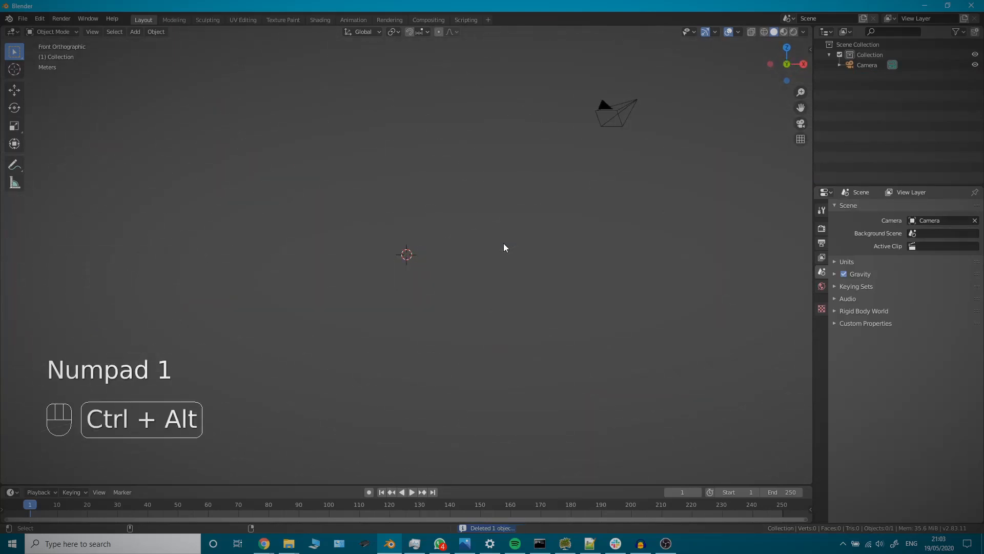
key("ctrl+alt+KP_0")
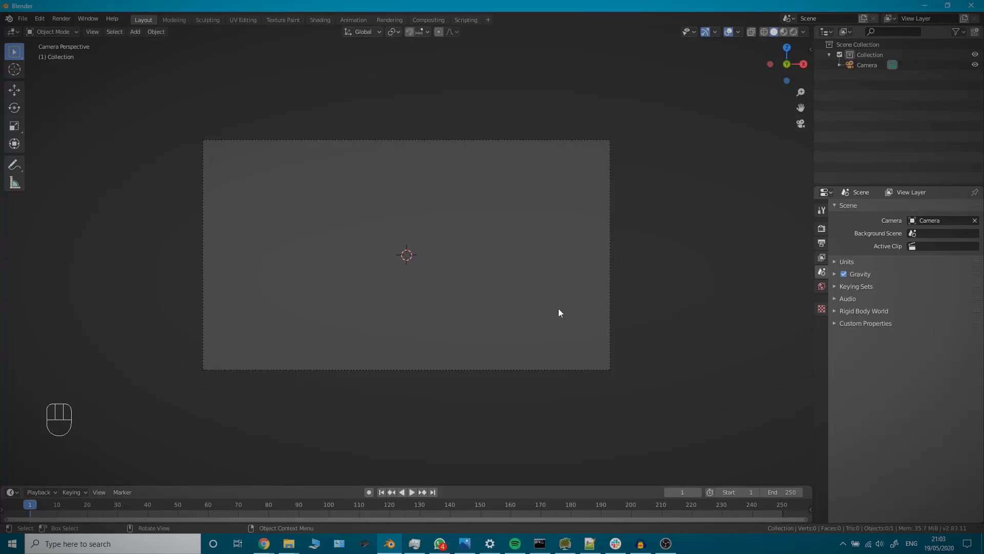
middle_click_drag(528, 215, 379, 333)
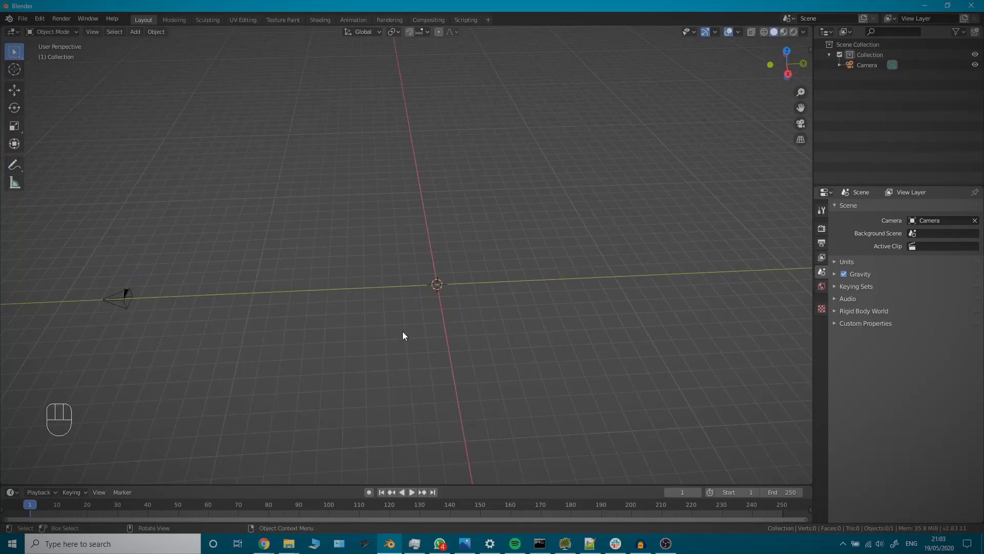
middle_click_drag(403, 336, 355, 310, "shift")
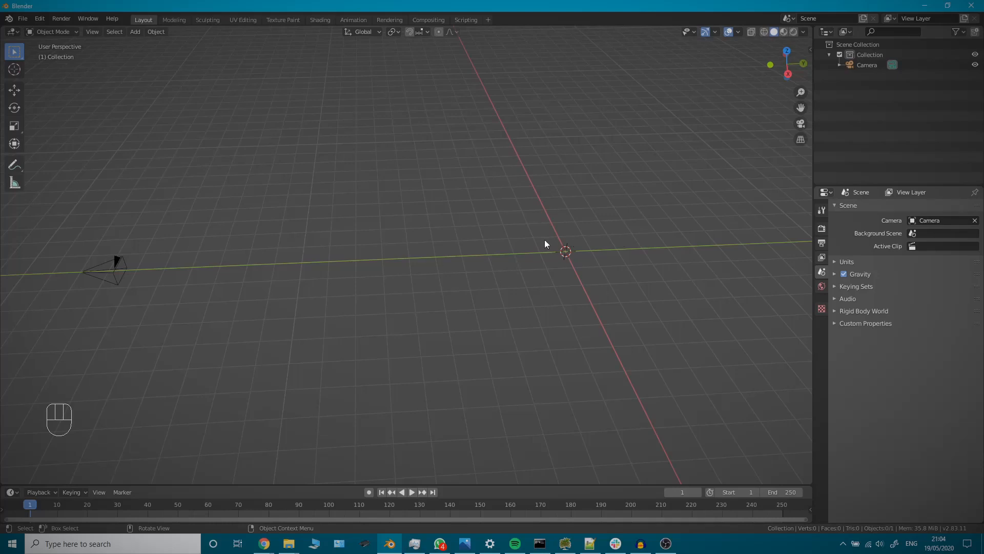
Set the scene's output frame rate to 30 fps.
left_click(820, 229)
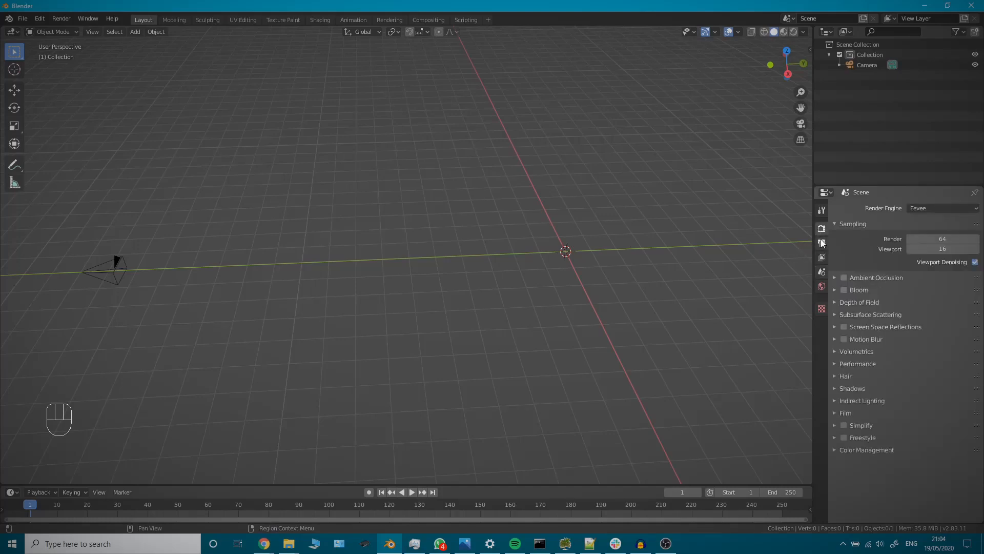
left_click(819, 247)
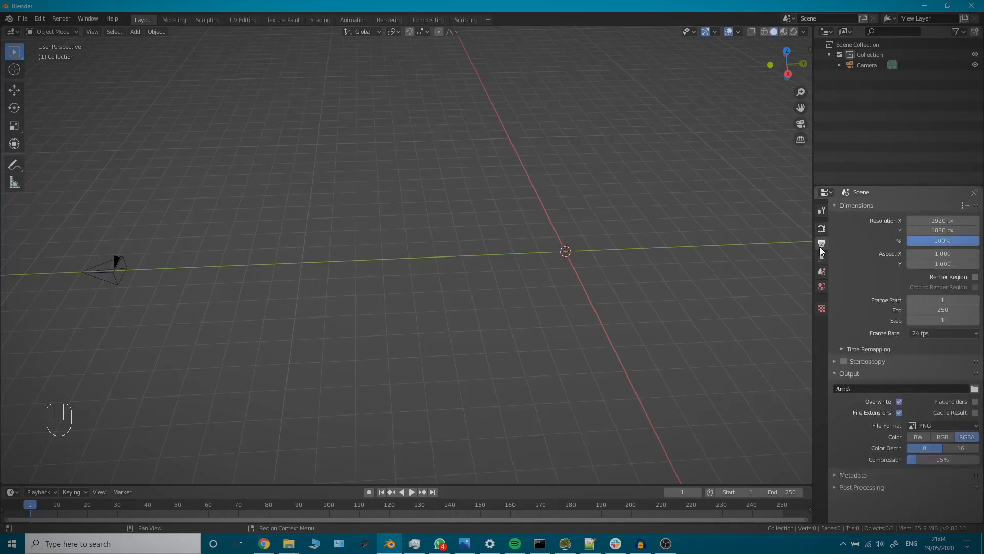
left_click(936, 334)
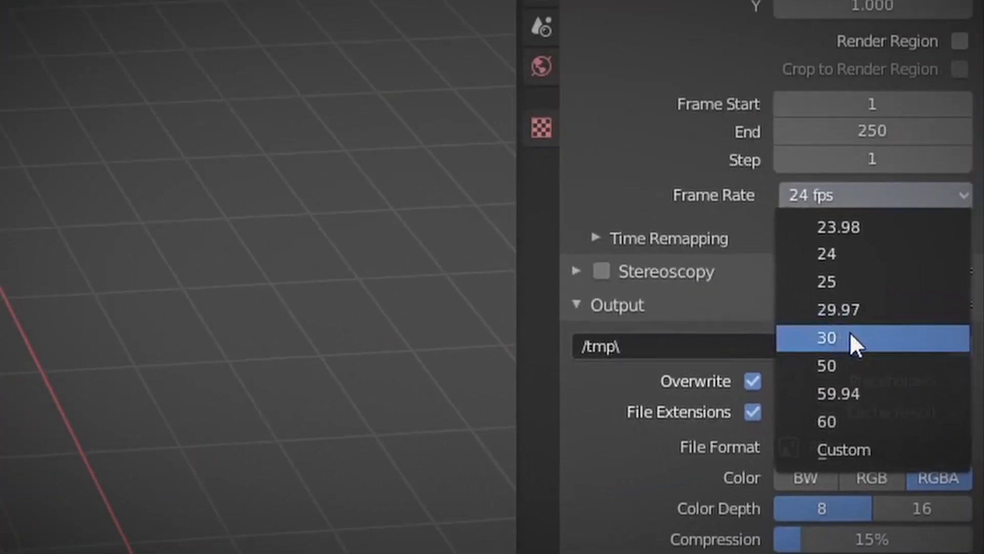
left_click(780, 289)
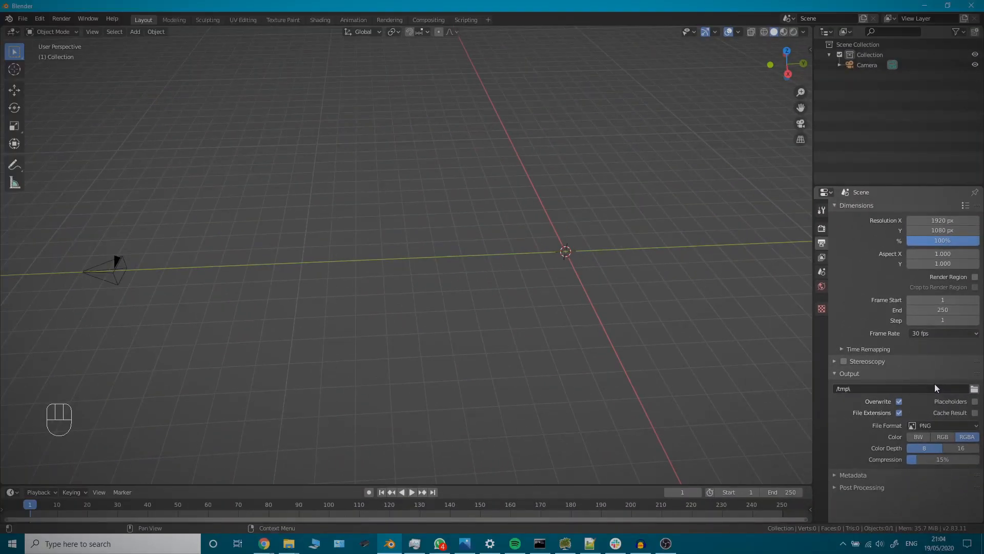
Select the camera, look through it, and enable background images in its settings.
left_click(100, 279)
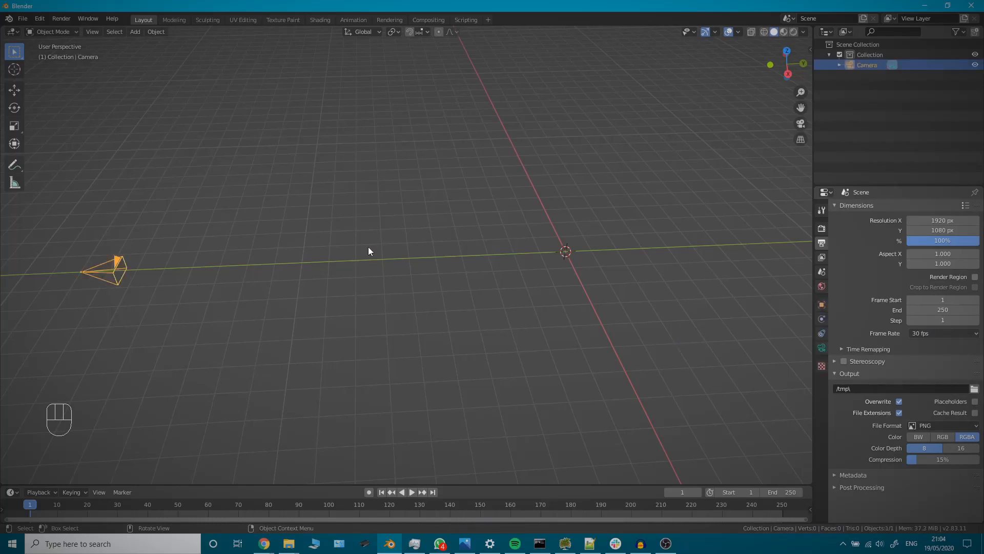
key("KP_0")
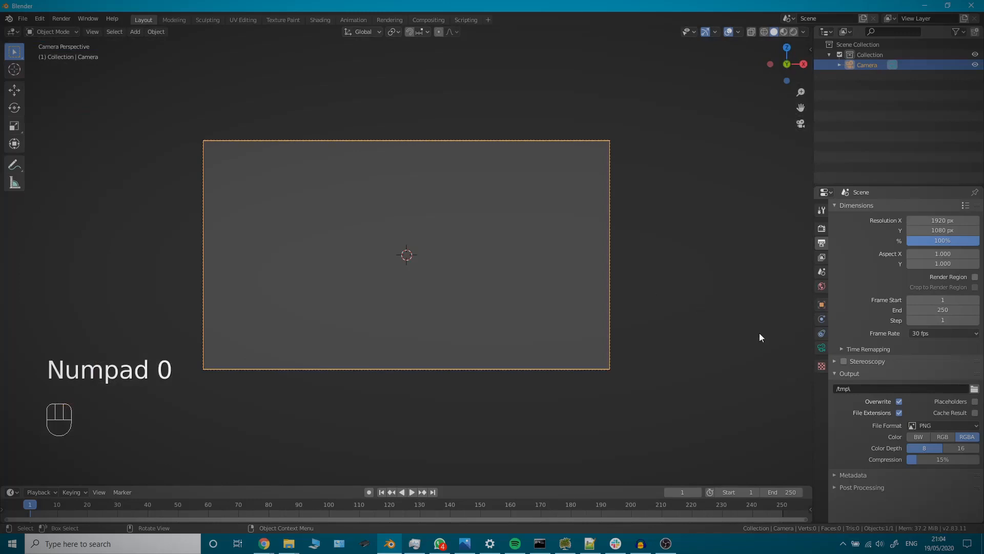
left_click(822, 349)
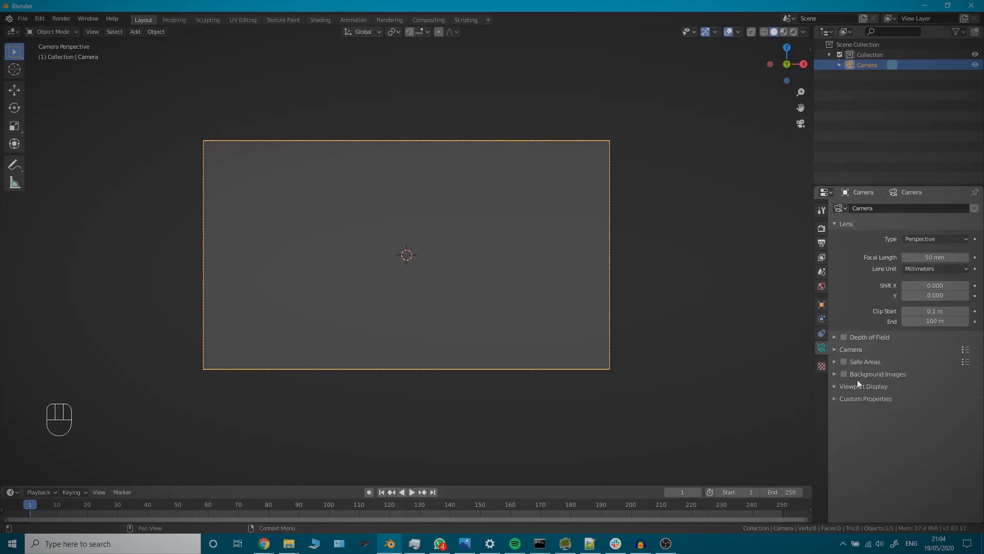
left_click(845, 374)
left_click(833, 371)
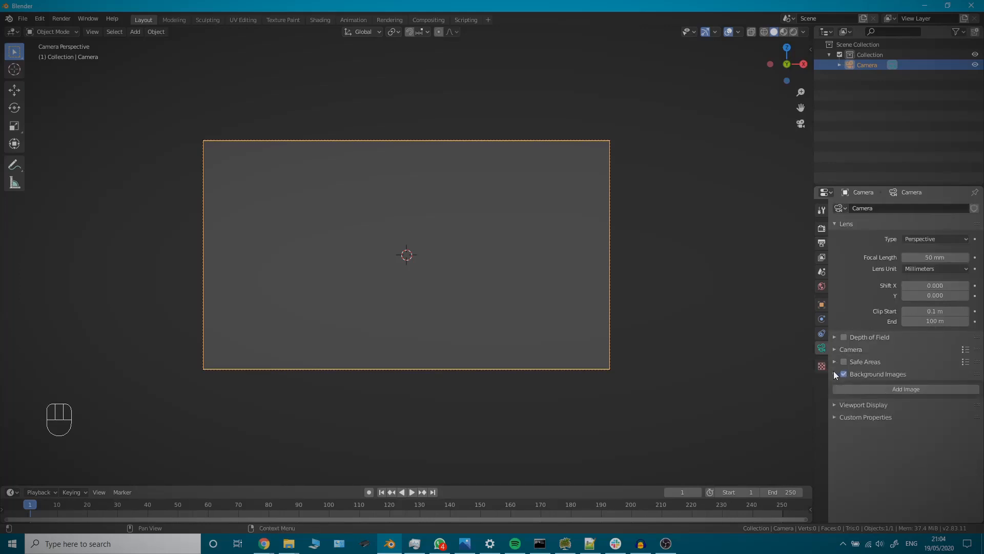
Add MuzzleFlash2.mp4 from the Output folder as a movie clip background for the camera.
left_click(859, 389)
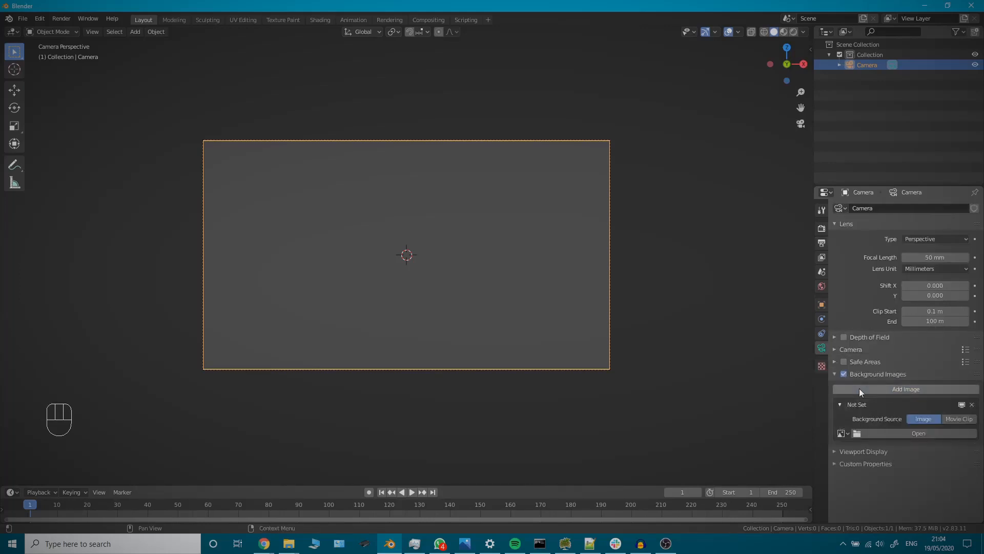
left_click(950, 419)
left_click(928, 449)
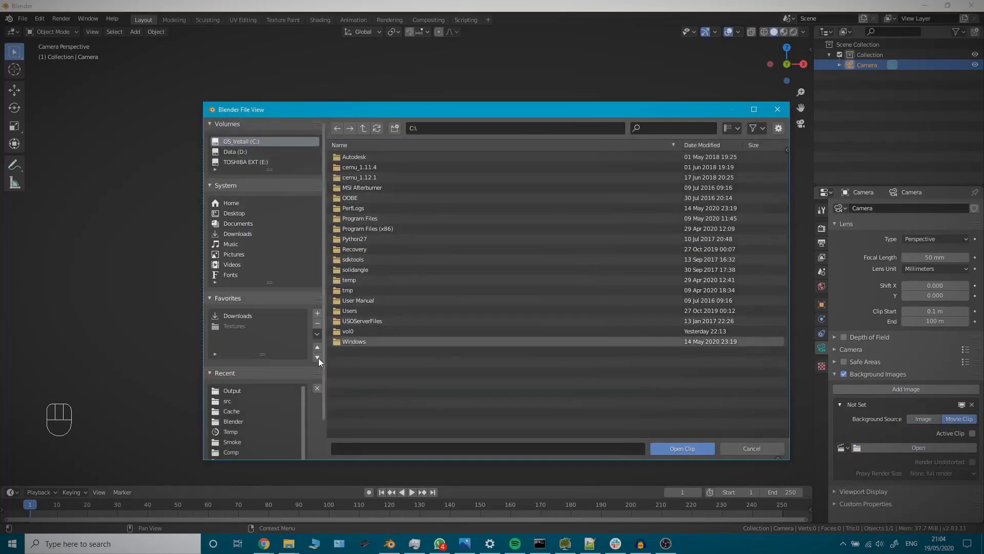
left_click(230, 388)
left_click(675, 445)
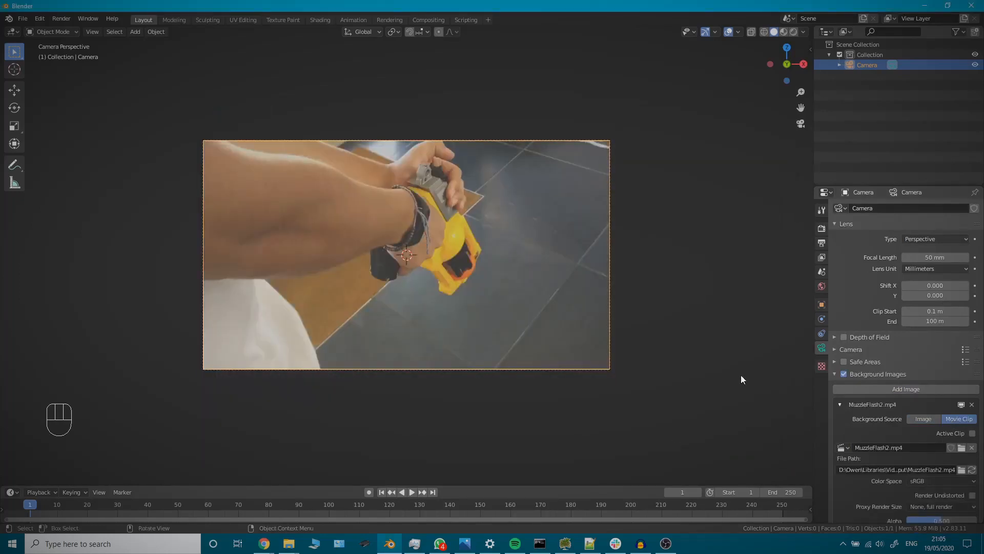
scroll(894, 472, "down", 6)
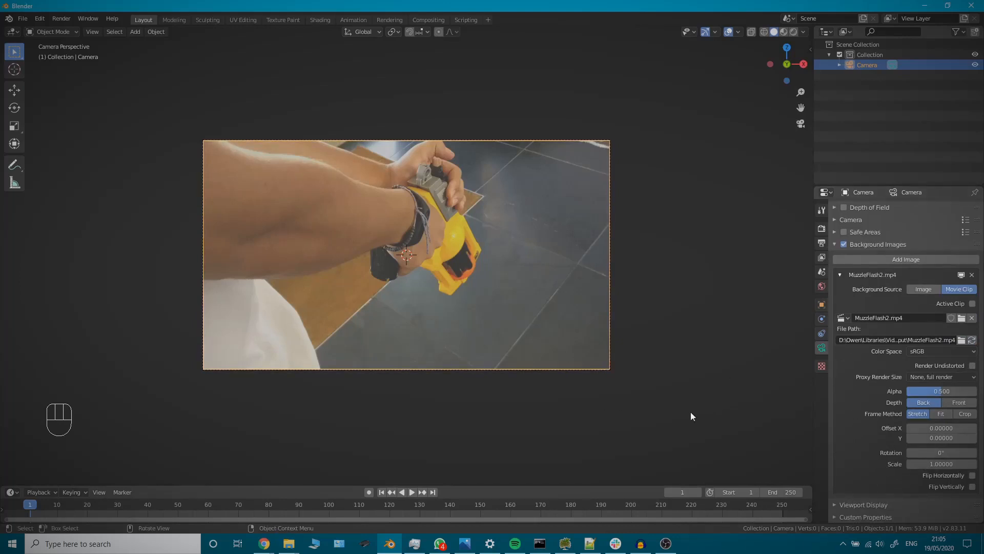
left_click(925, 376)
Set the scene's end frame to 235.
left_click(789, 493)
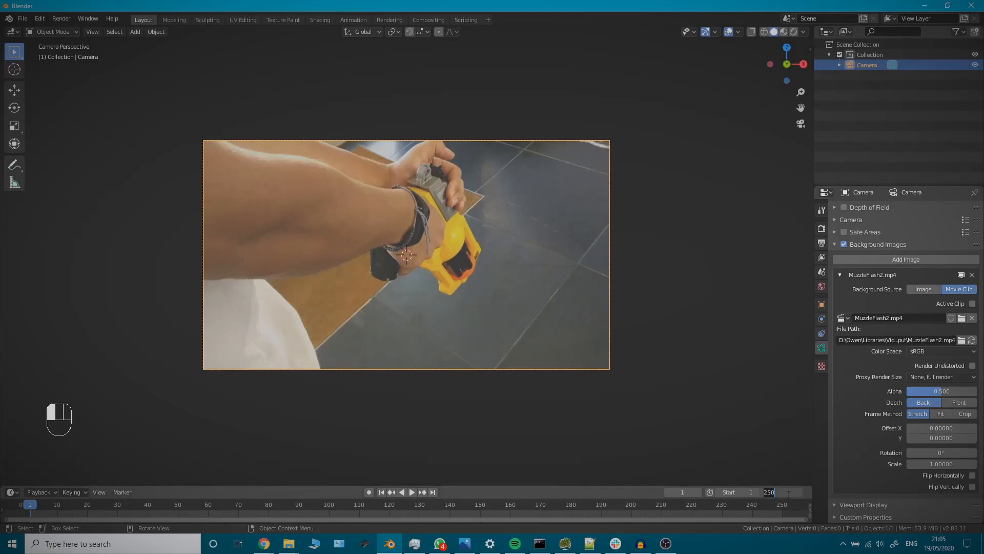
type("235")
key("Return")
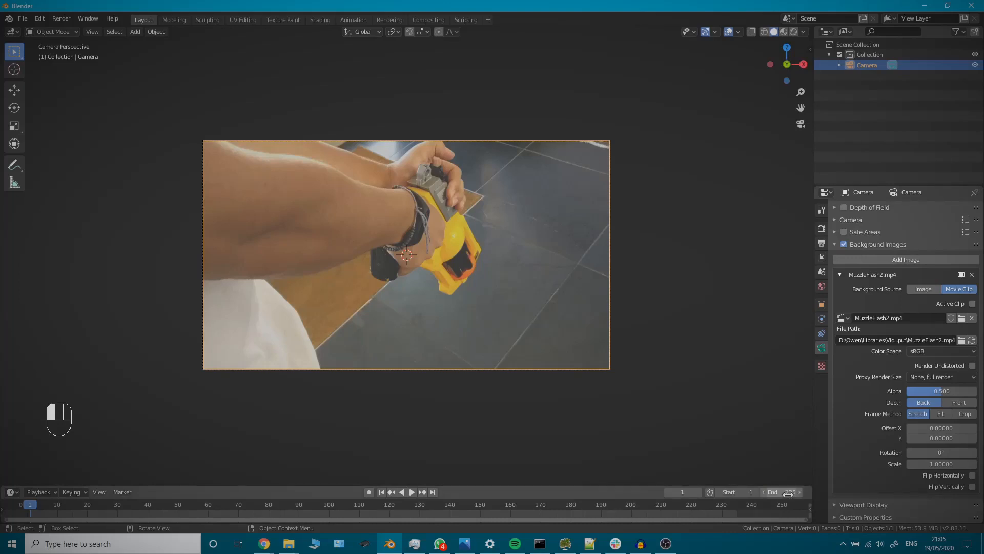
Compare neighbouring frames around the recoil in the footage and settle on frame 162 for the muzzle flash.
left_click(516, 504)
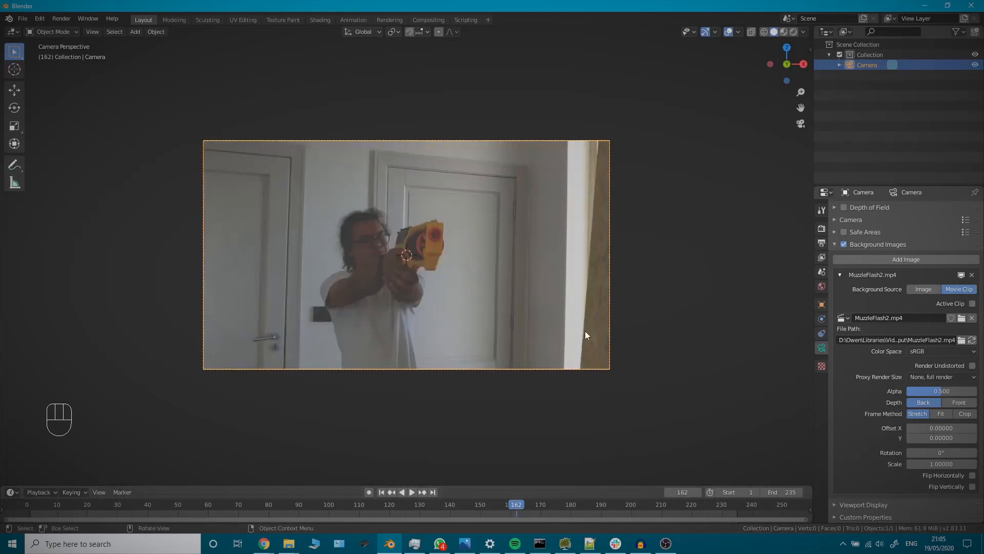
key("Right")
key("Left")
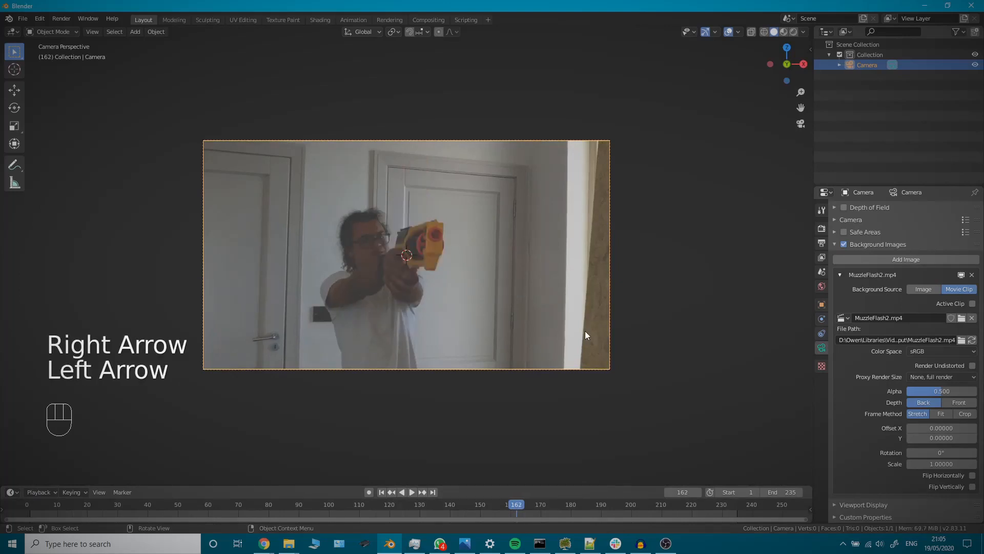
key("Left")
key("Right")
key("Right")
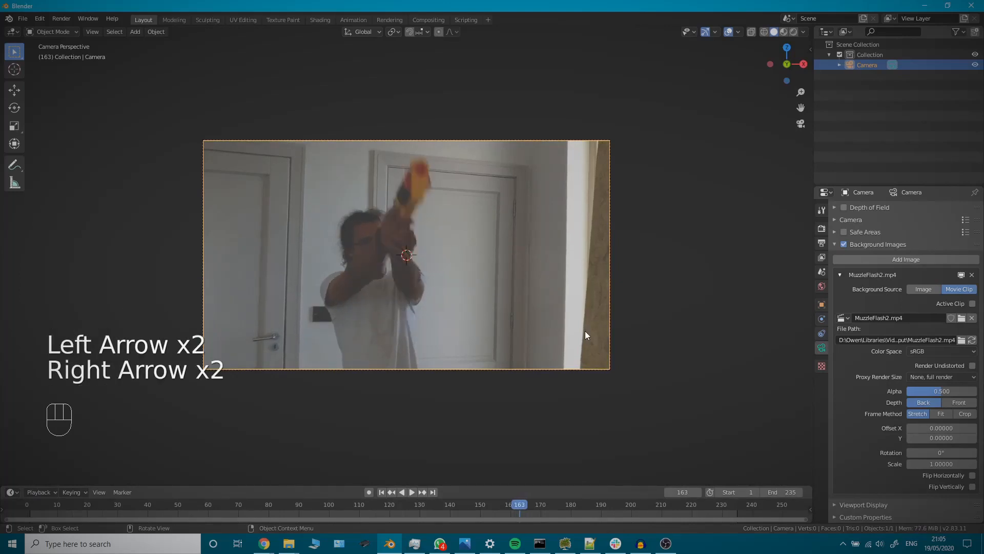
key("Left")
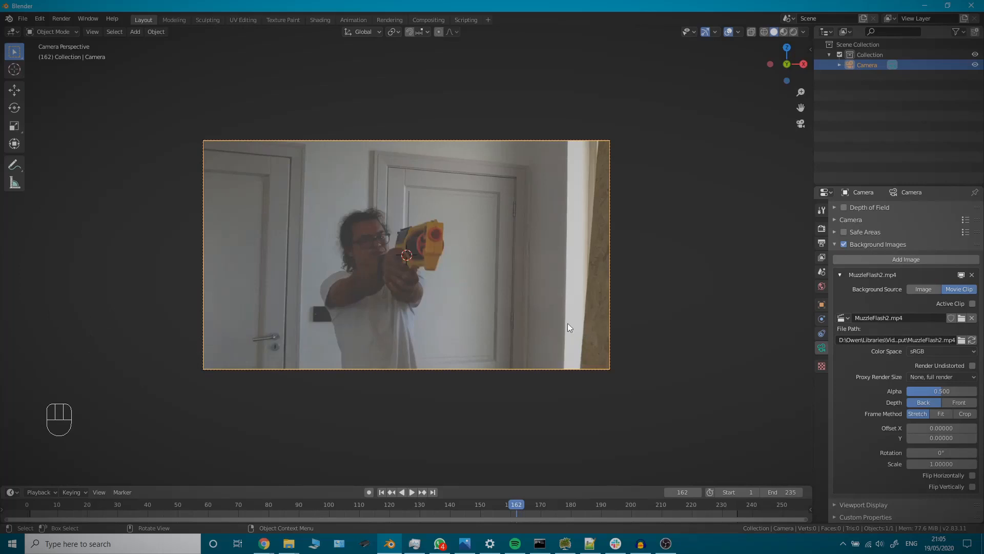
Leave the camera view and add a UV sphere at the world origin.
middle_click_drag(550, 317, 497, 346)
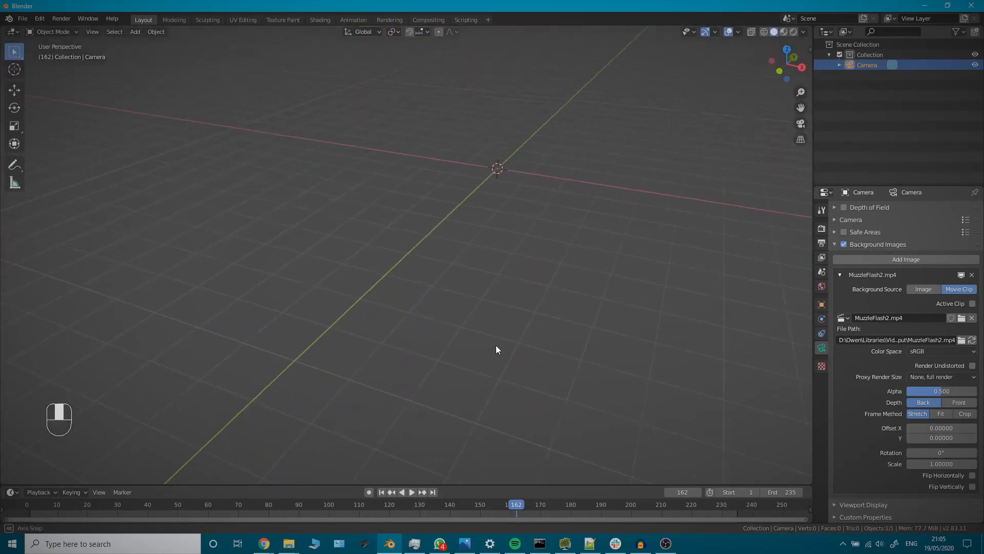
key("shift+a")
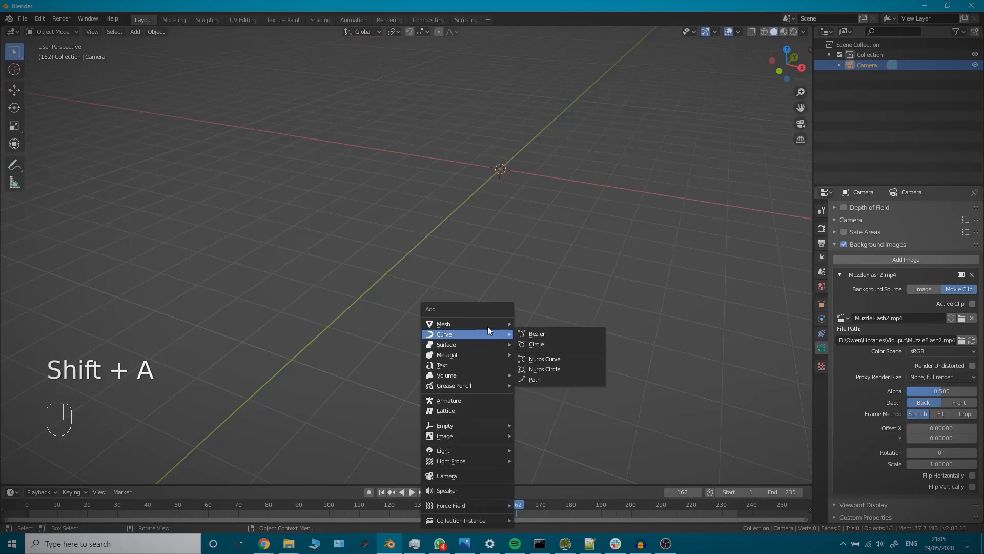
mouse_move(488, 324)
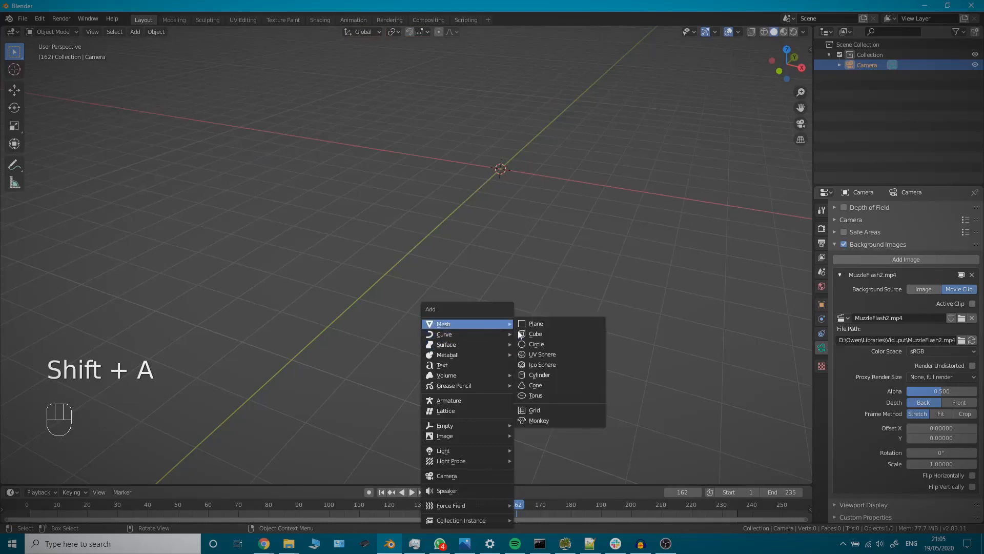
left_click(547, 353)
middle_click_drag(579, 227, 454, 396, "shift")
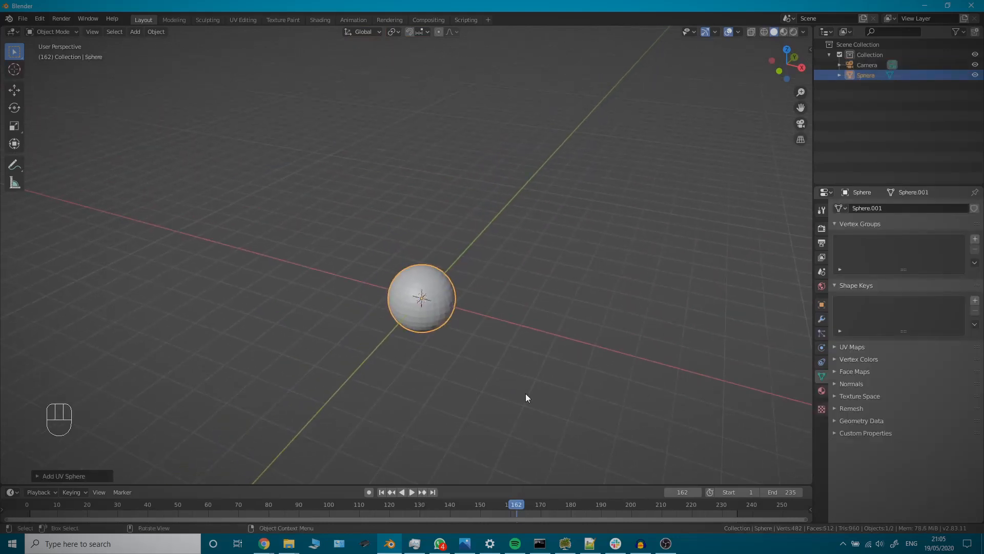
In Edit Mode, rotate the whole sphere mesh 90° about the global X axis so a pole faces the camera.
key("Tab")
middle_click_drag(561, 380, 484, 261)
key("r")
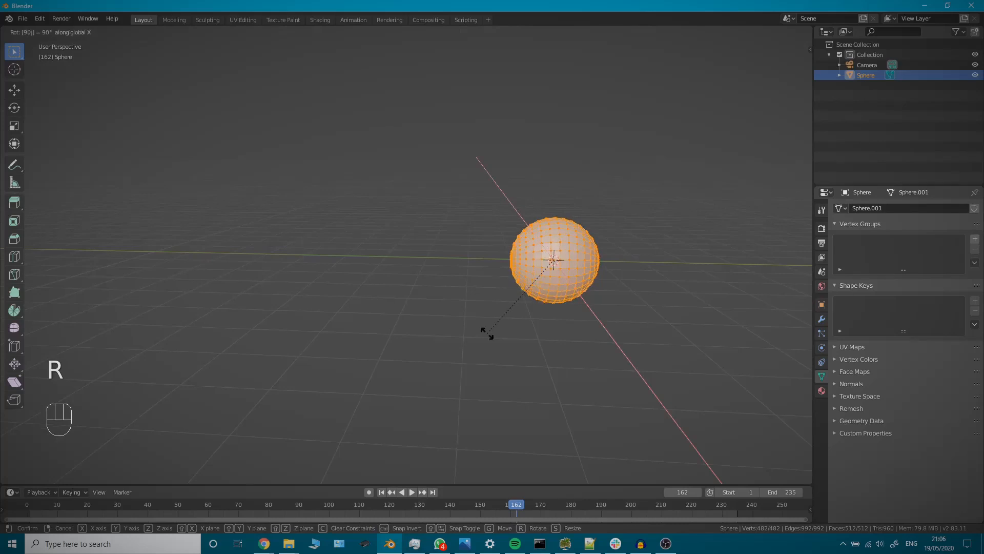
left_click(487, 333)
middle_click_drag(487, 333, 114, 249)
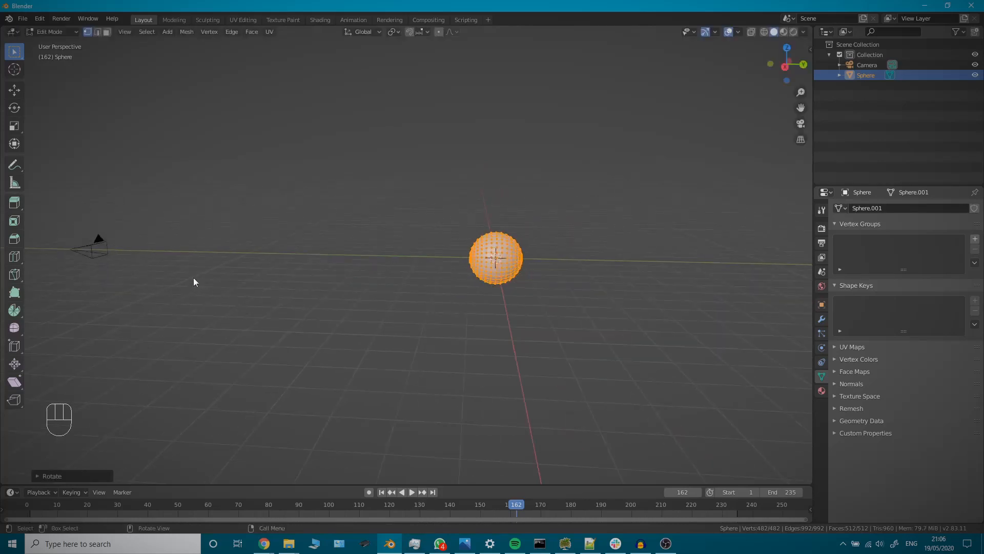
middle_click_drag(350, 333, 404, 344, "shift")
With smooth proportional editing at size about 1.46, pull the sphere's camera-facing pole vertex about 2 m along negative Y into a teardrop shape.
key("alt+a")
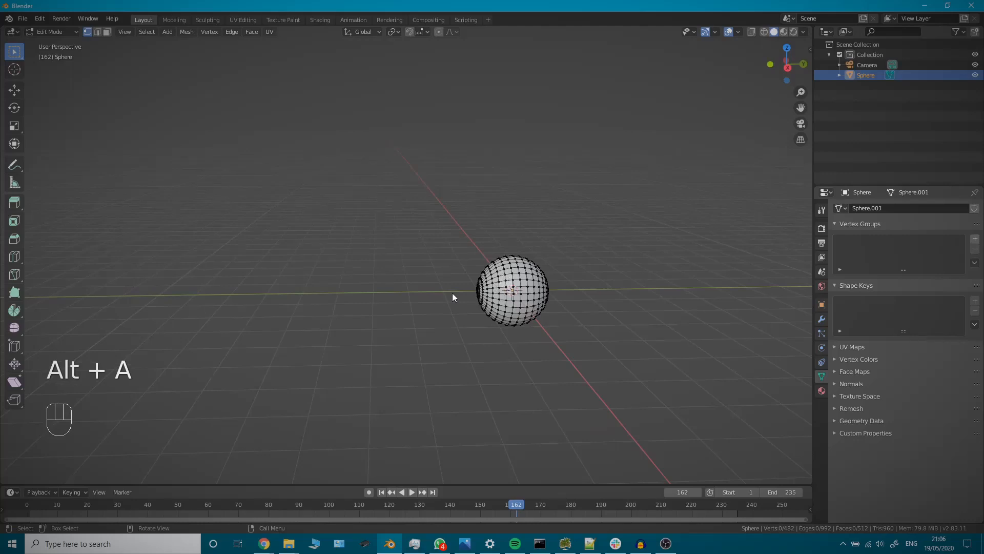
key("o")
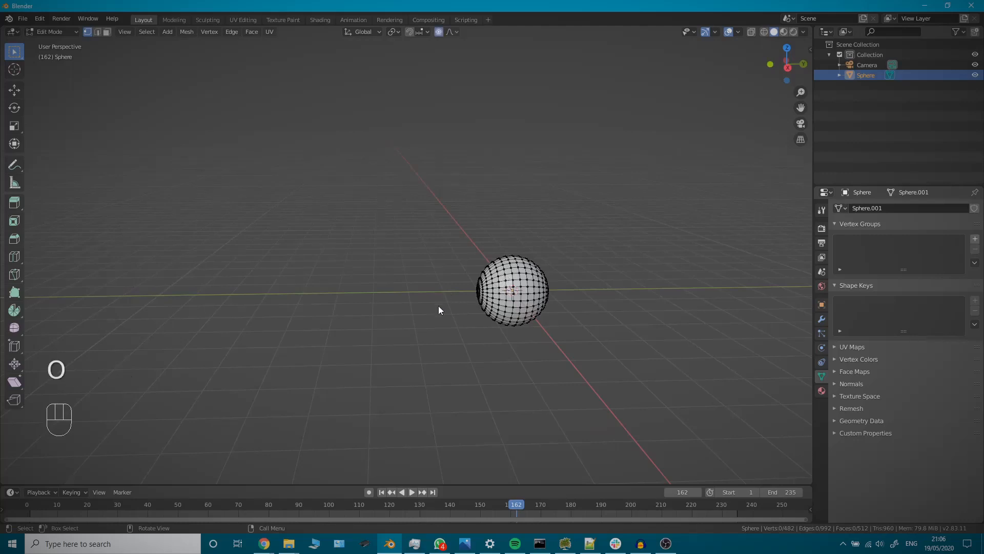
mouse_move(438, 306)
middle_mouse_down()
mouse_move(500, 304)
mouse_move(455, 307)
middle_mouse_up()
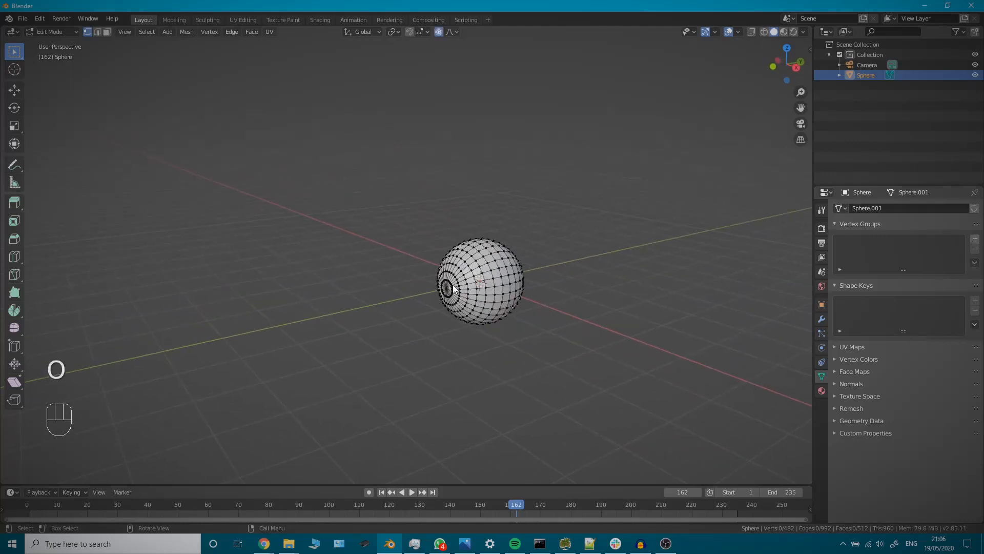
left_click(446, 289)
scroll(482, 376, "up", 2)
scroll(481, 374, "up", 1)
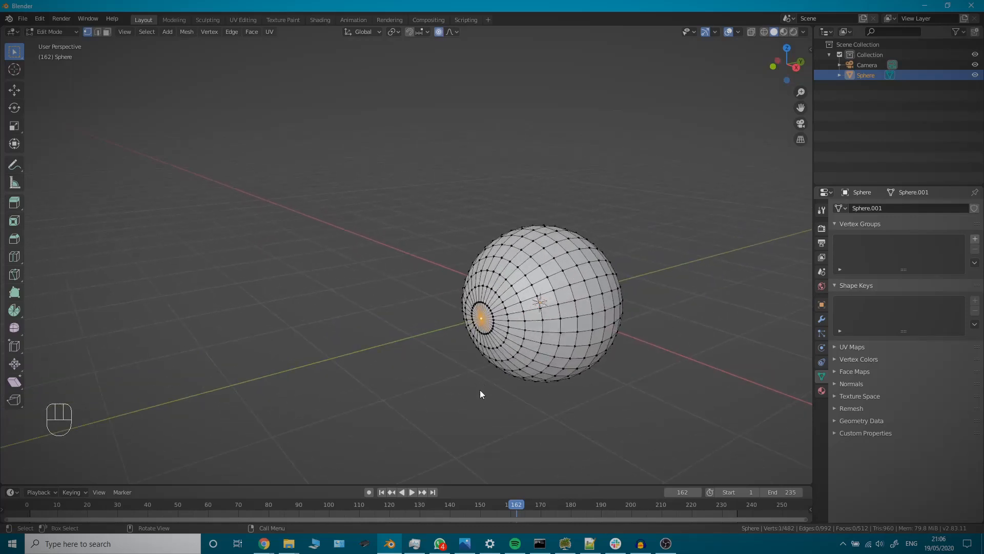
middle_click_drag(481, 404, 467, 287, "shift")
scroll(467, 301, "down", 1)
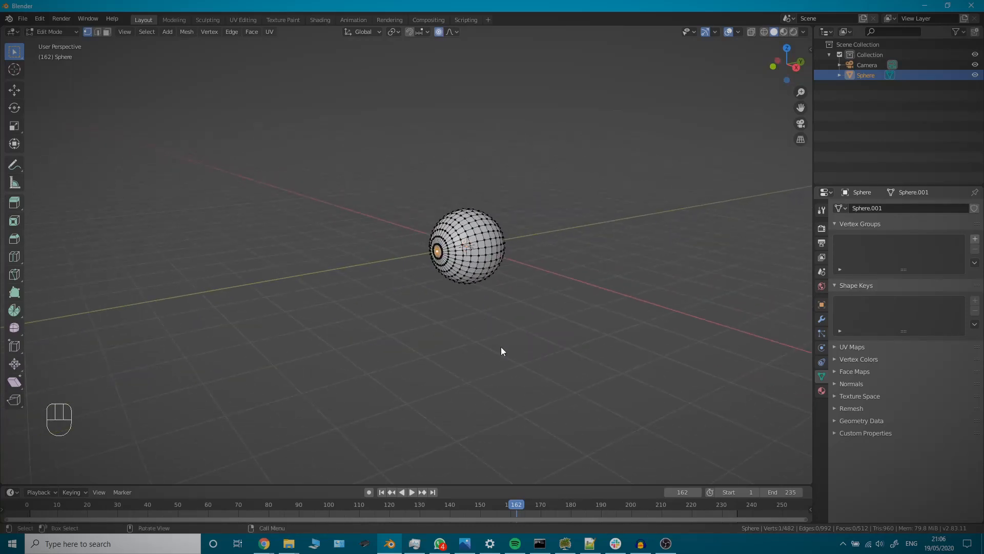
key("g")
key("y")
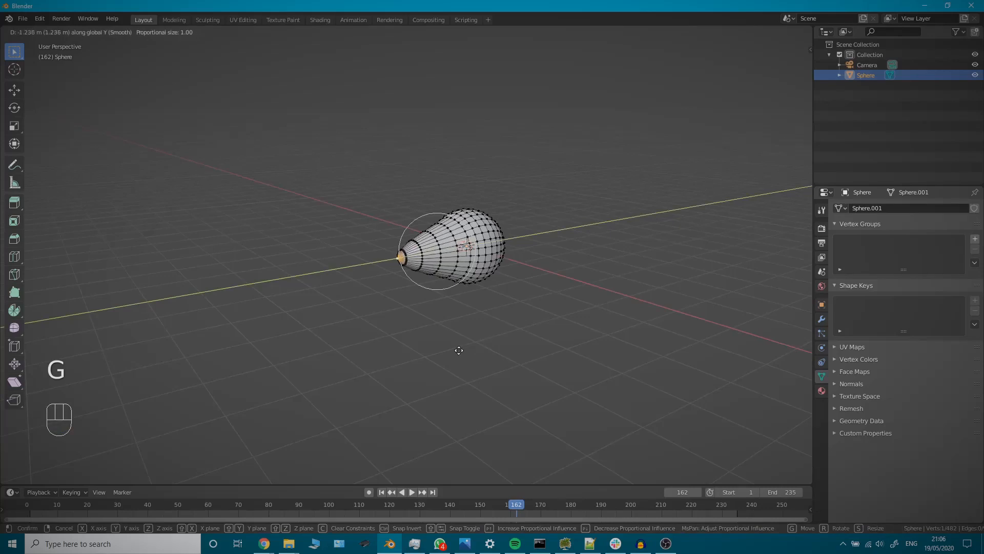
scroll(448, 353, "down", 3)
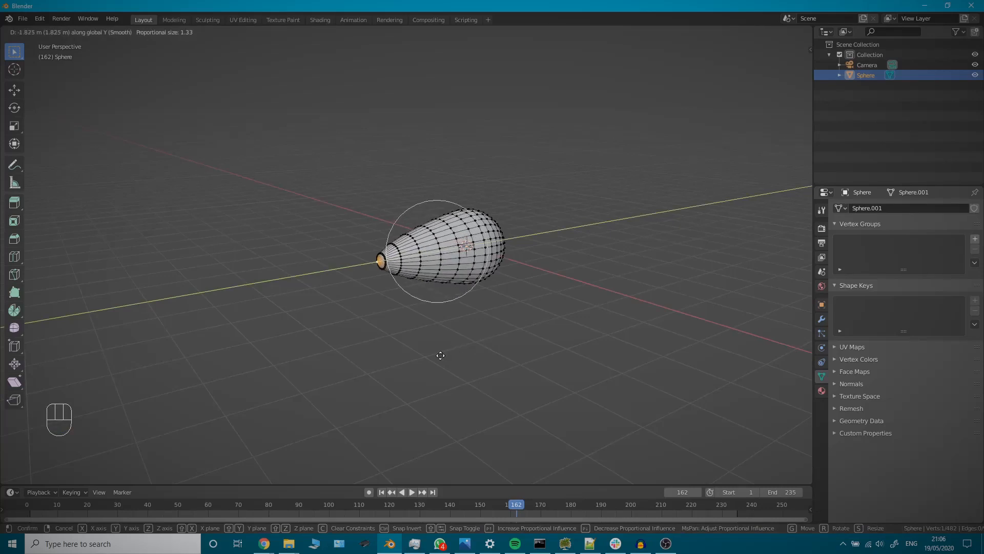
scroll(441, 356, "down", 1)
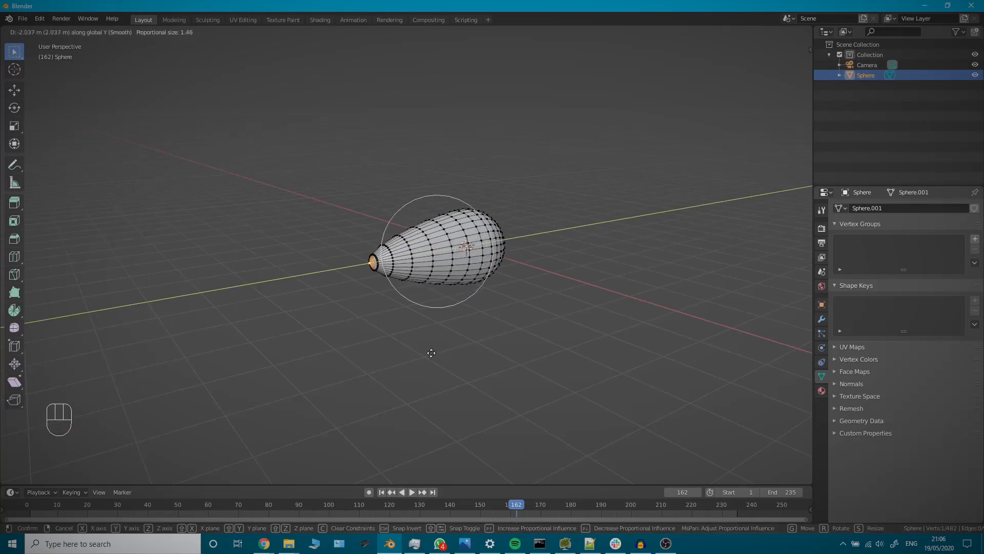
scroll(431, 353, "down", 1)
scroll(430, 353, "up", 1)
scroll(434, 355, "up", 1)
scroll(433, 355, "down", 1)
left_click(433, 355)
Return to the camera view, leave Edit Mode and try moving the teardrop over the gun.
middle_click_drag(330, 352, 420, 353)
key("KP_0")
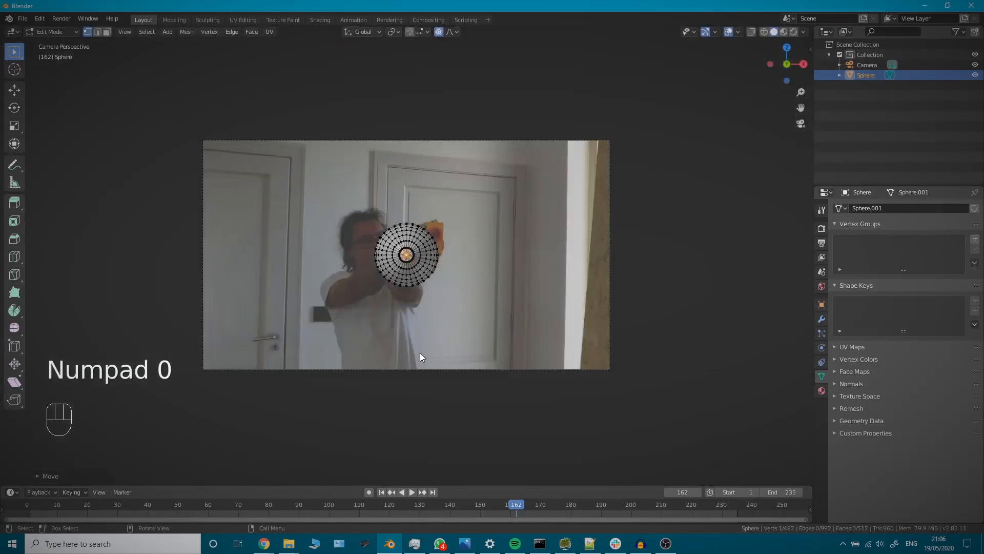
key("Tab")
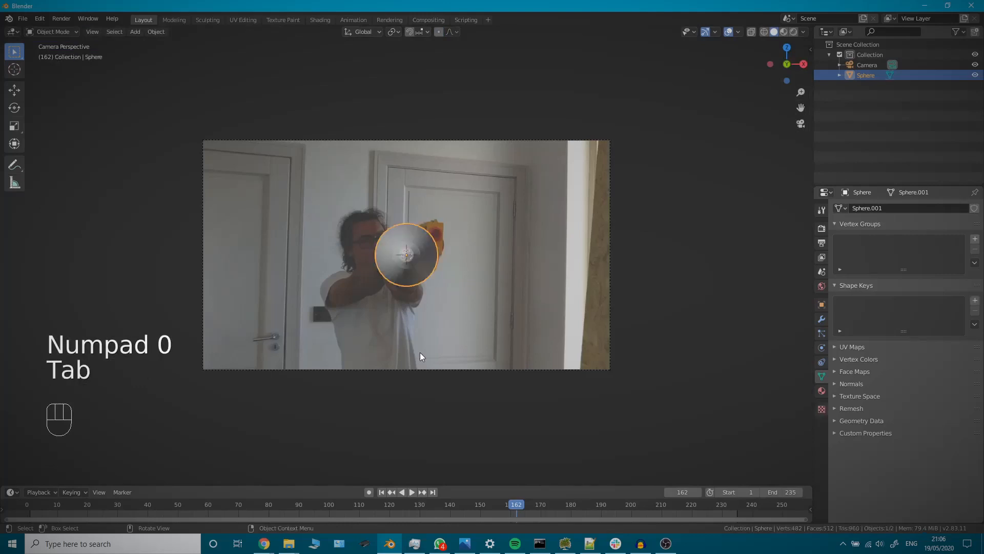
key("g")
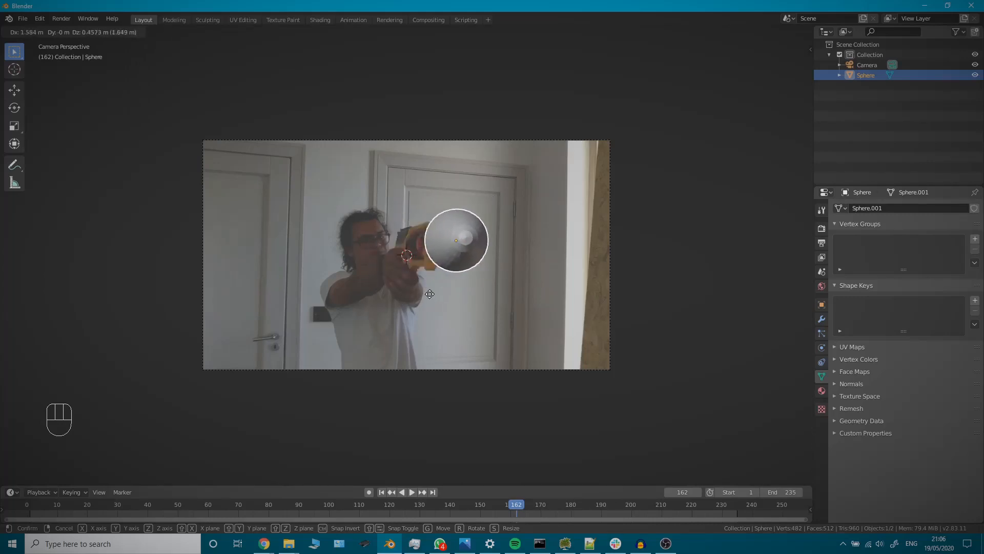
key("Escape")
Select the camera, set its focal length to 4 mm and examine the teardrop's size against the footage.
left_click(415, 370)
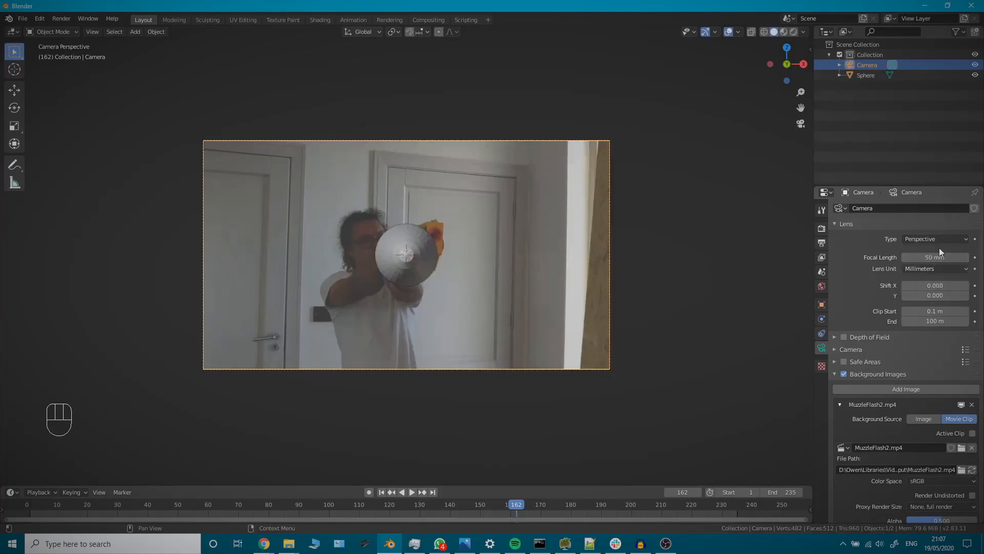
left_click(939, 257)
type("4")
key("Return")
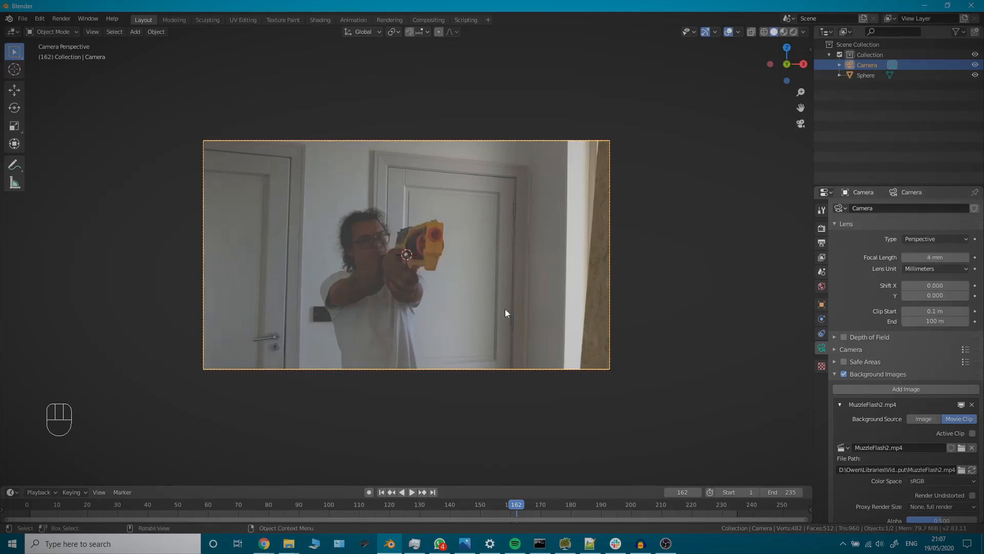
scroll(385, 284, "up", 10)
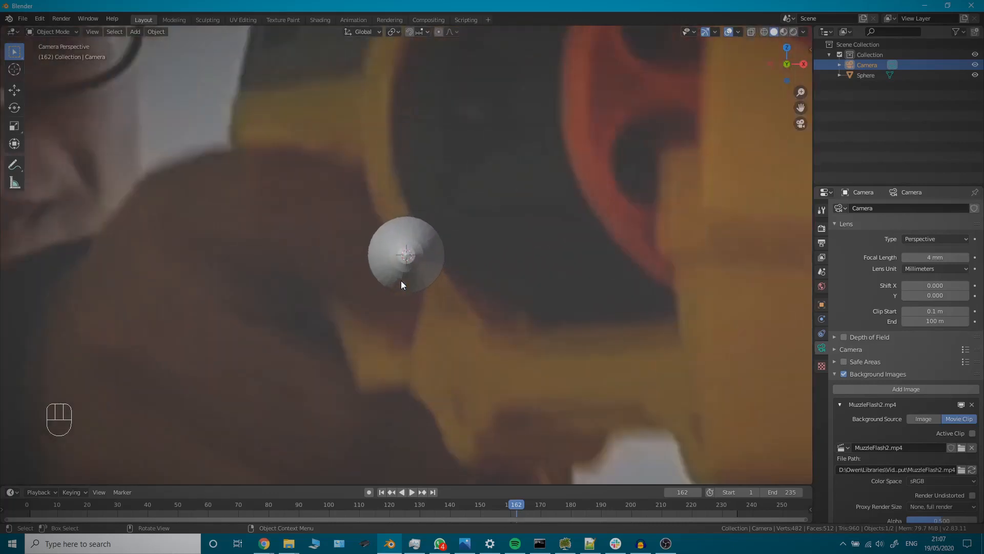
middle_click_drag(397, 306, 282, 297)
key("KP_0")
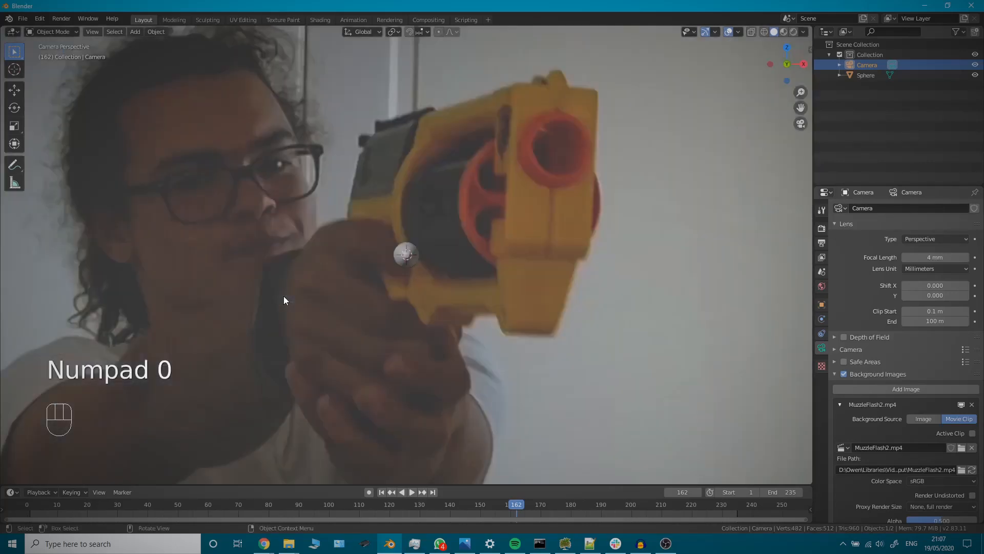
Set the camera's focal length to 24 mm and check the teardrop against the whole frame.
left_click(921, 257)
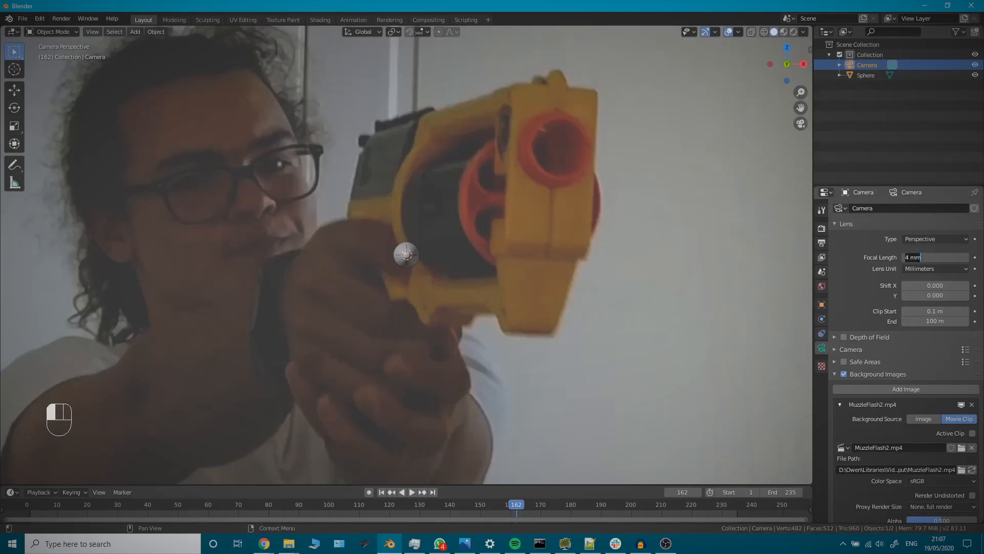
type("24")
key("Return")
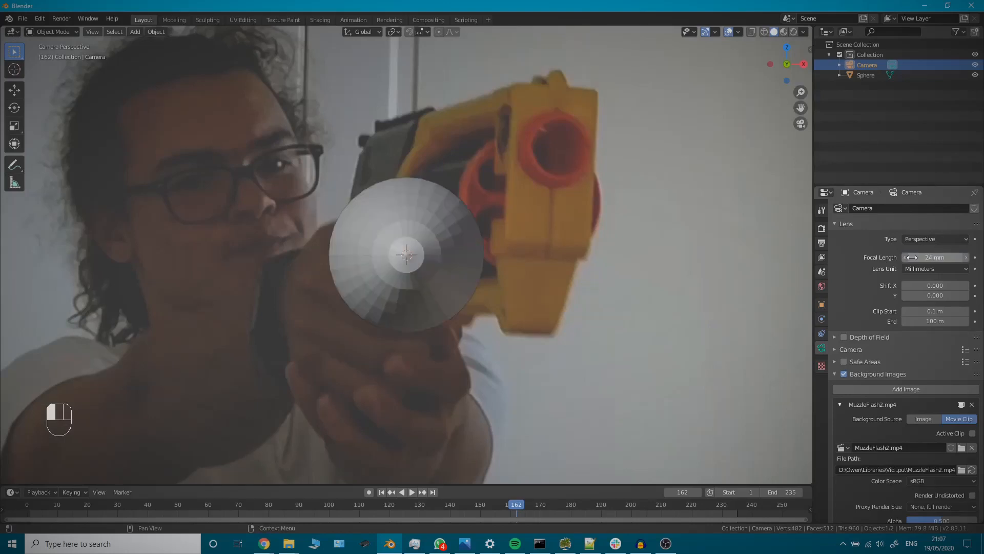
scroll(355, 308, "down", 7)
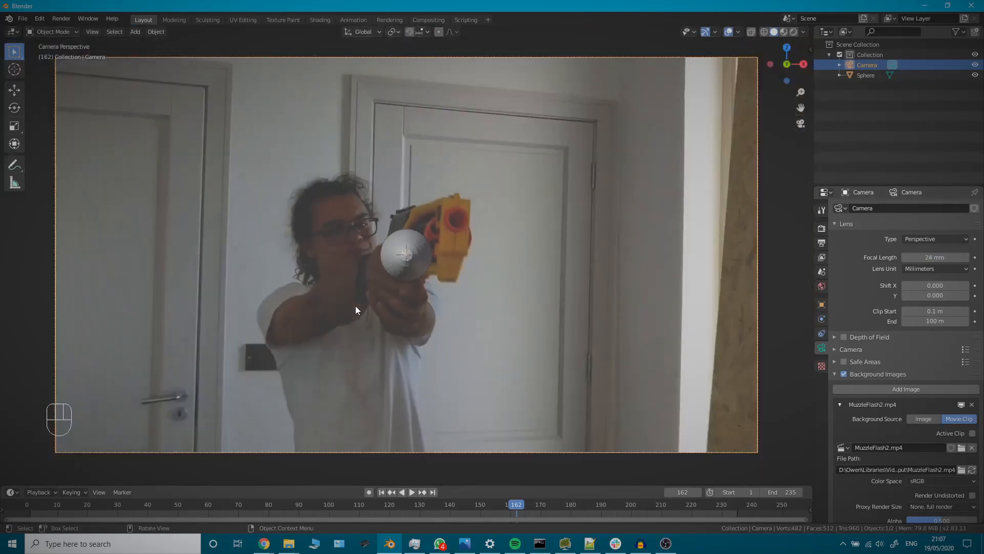
scroll(355, 305, "down", 3)
left_click(405, 252)
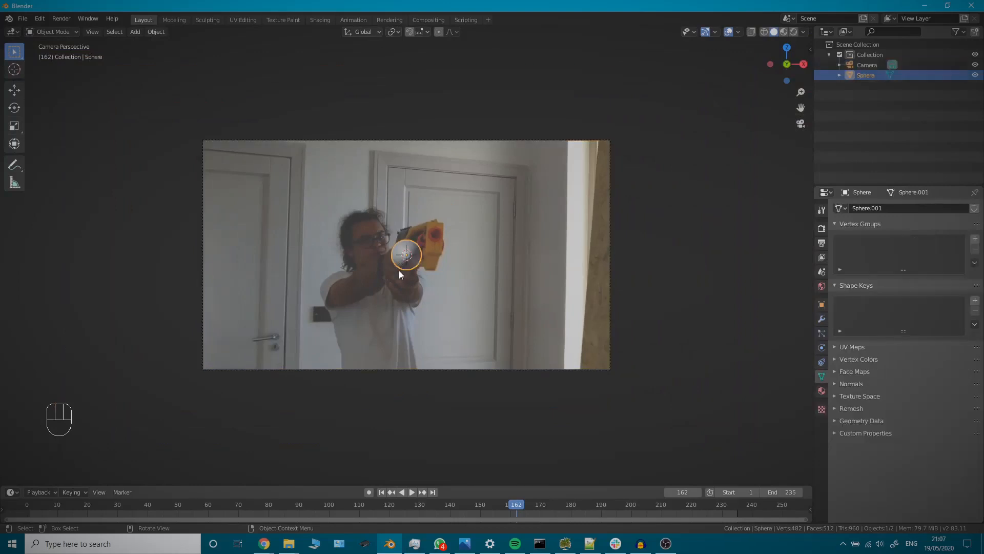
key("g")
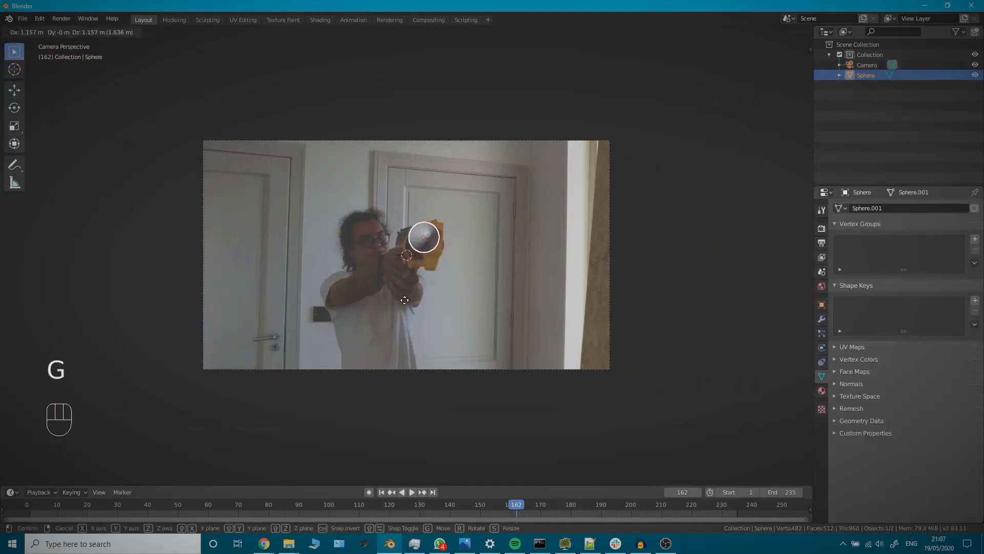
left_click(414, 310)
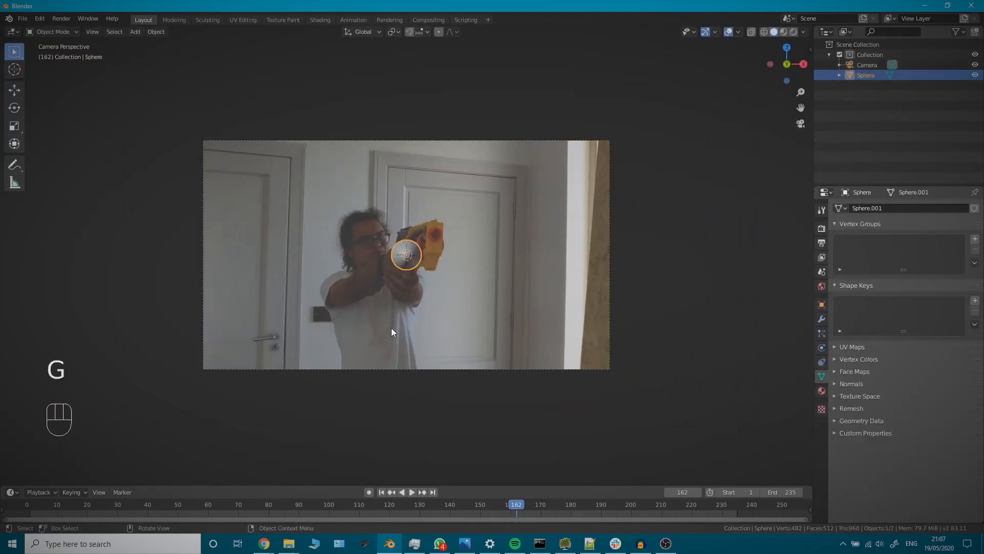
Select the camera and, outside its view, move it sideways along negative global X away from the teardrop's axis.
left_click(422, 368)
scroll(473, 266, "down", 3)
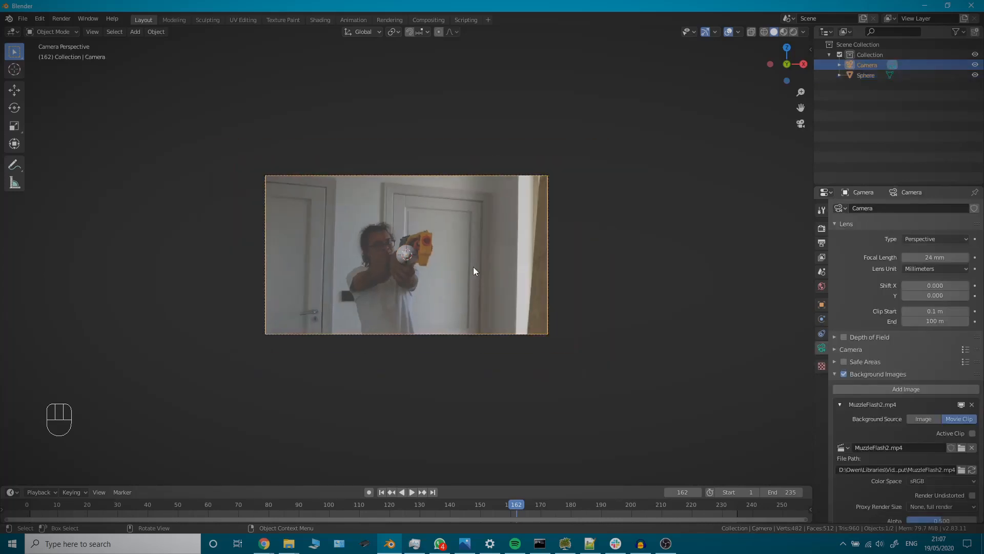
middle_click_drag(473, 267, 468, 325)
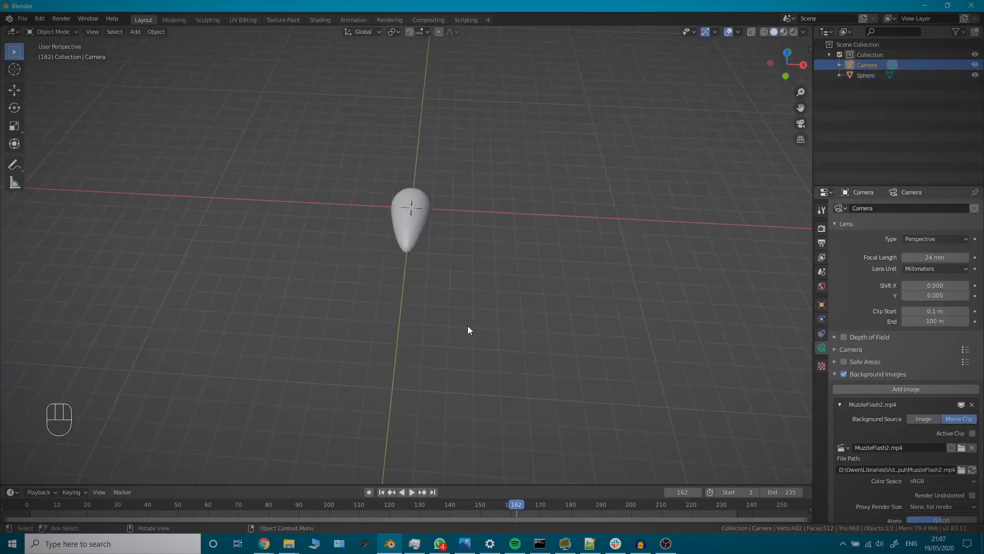
scroll(468, 325, "down", 3)
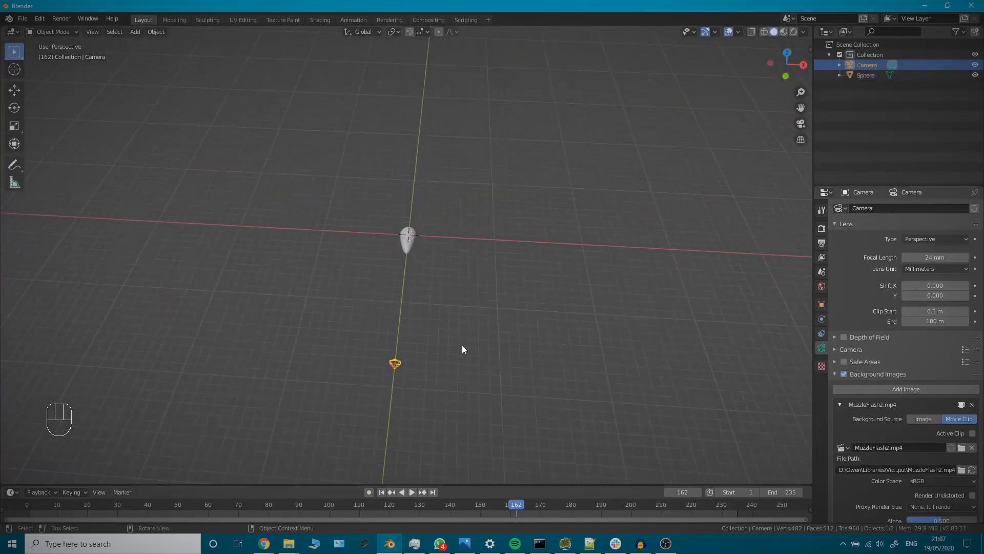
key("g")
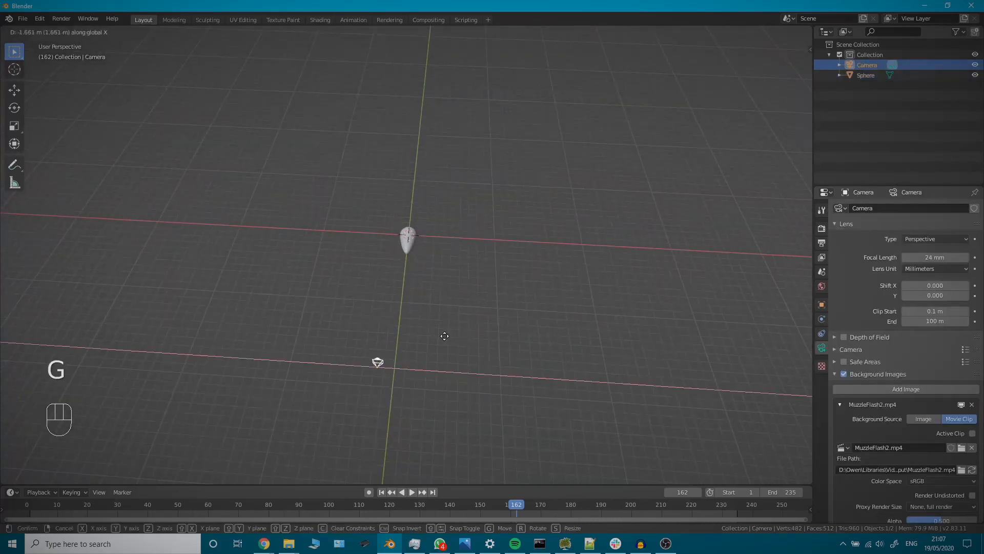
left_click(397, 329)
Rotate the camera about the Z axis back toward the teardrop and check the angle through the camera view.
key("r")
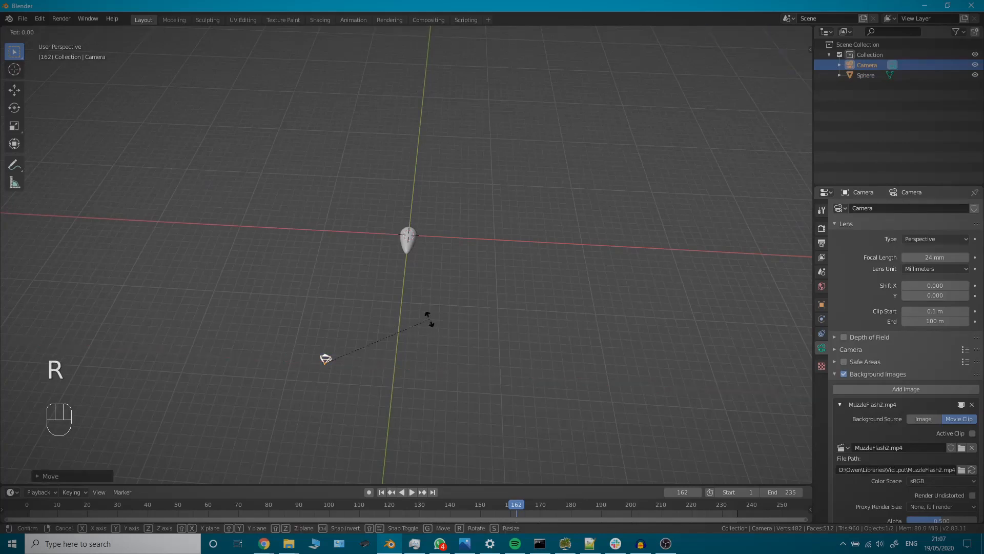
key("z")
left_click(420, 362)
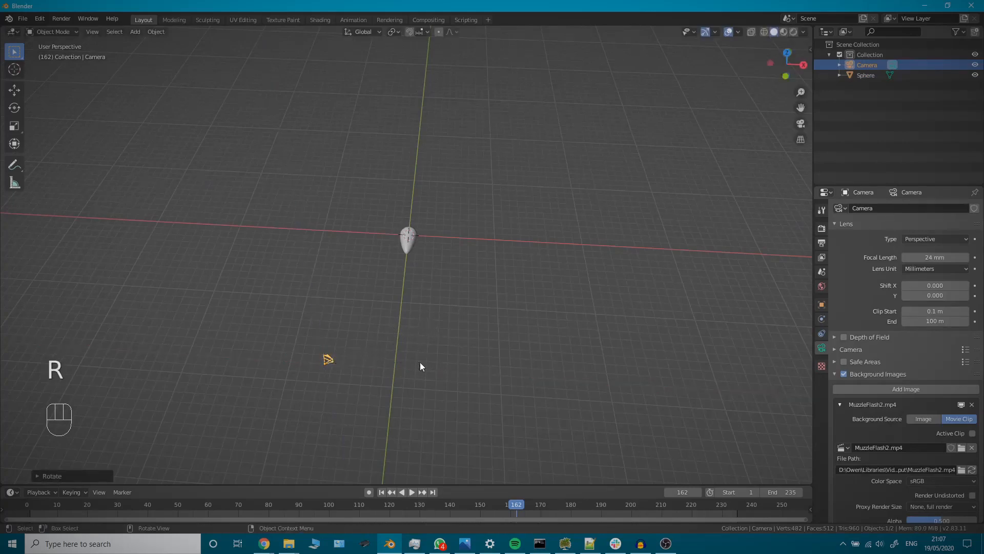
key("KP_0")
scroll(426, 335, "up", 5)
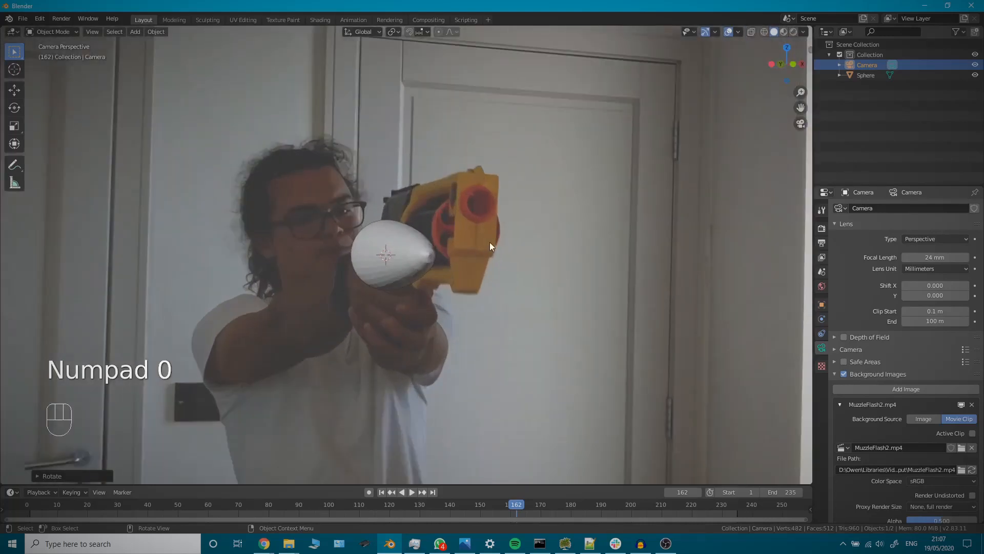
scroll(463, 345, "down", 4)
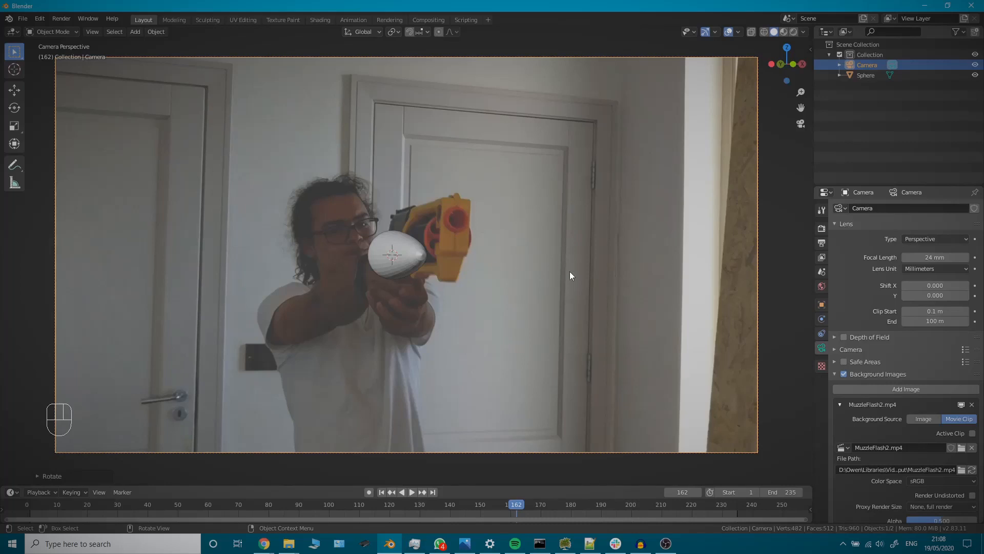
Enable Lock Camera to View so that view navigation moves the camera, and deselect everything.
key("n")
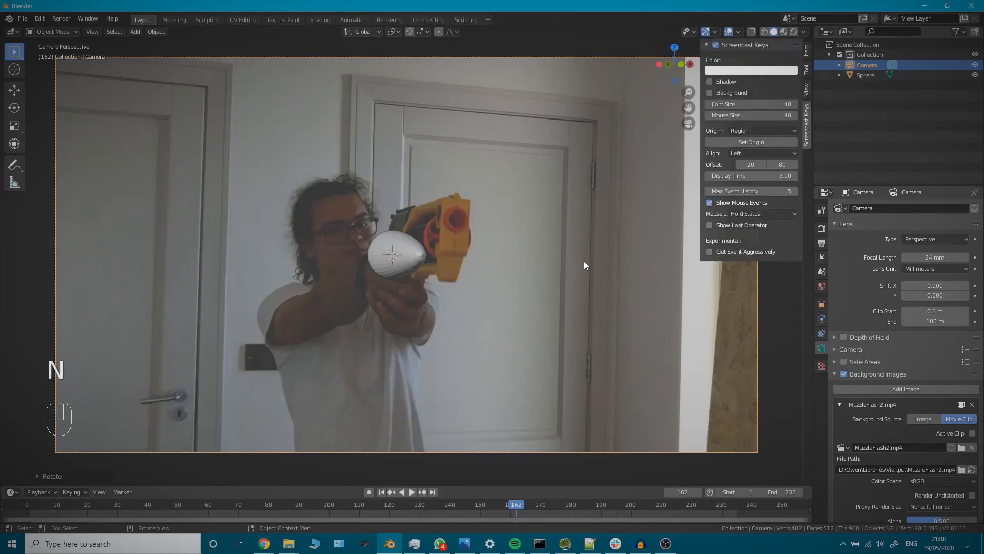
left_click(807, 91)
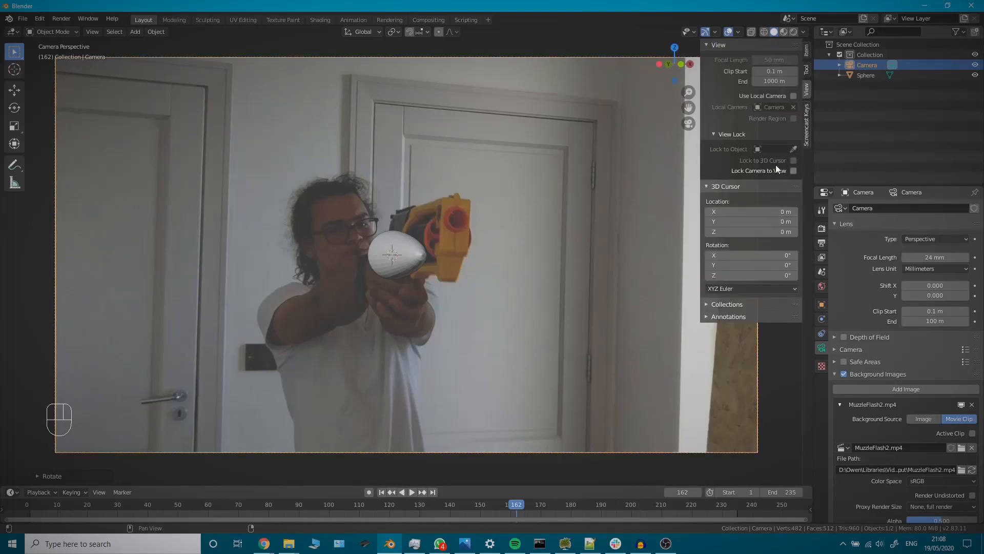
left_click(792, 171)
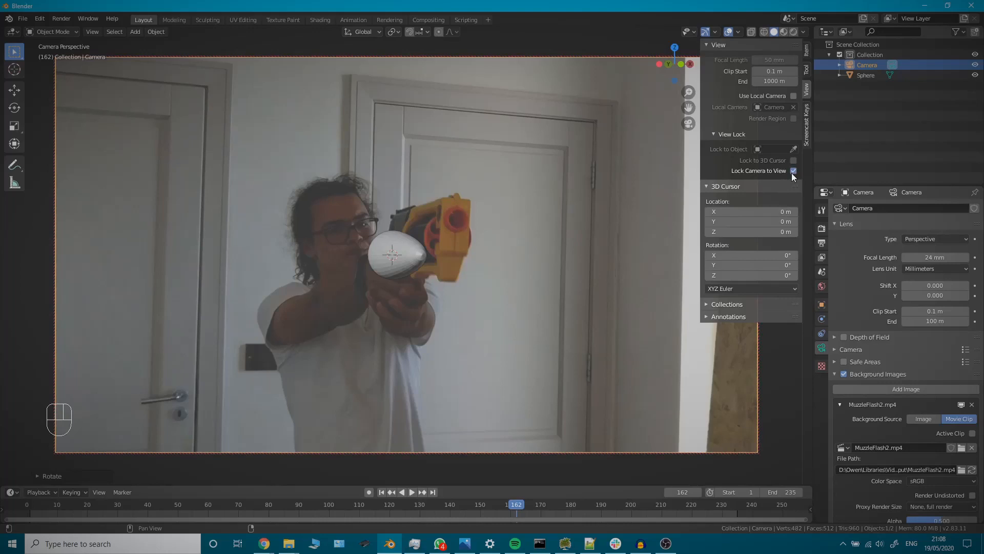
left_click(441, 374)
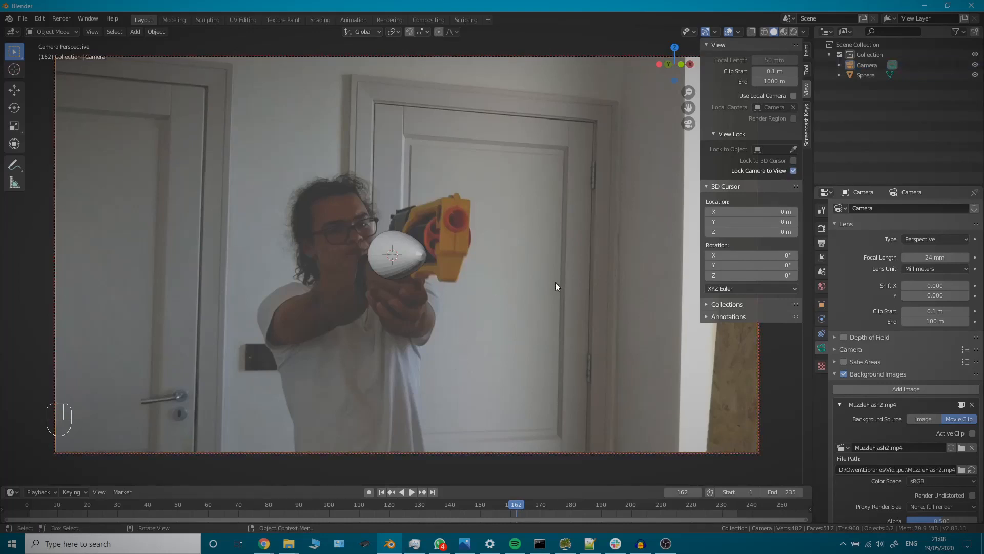
key("n")
Undo the first camera orbit, and reposition the locked camera until the teardrop's origin sits over the gun's muzzle.
middle_click_drag(524, 299, 502, 295)
key("ctrl+z")
key("ctrl+z")
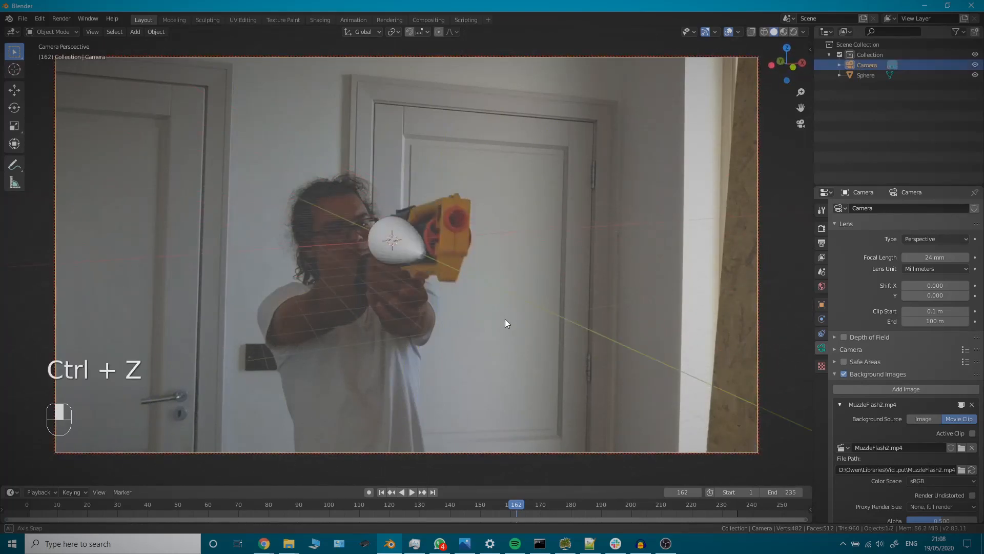
middle_click_drag(533, 303, 423, 271, "shift")
scroll(407, 287, "up", 2)
scroll(411, 269, "up", 1)
Using wireframe display for alignment, move the teardrop about 1 m along negative global Y, out from the gun's muzzle.
key("shift+z")
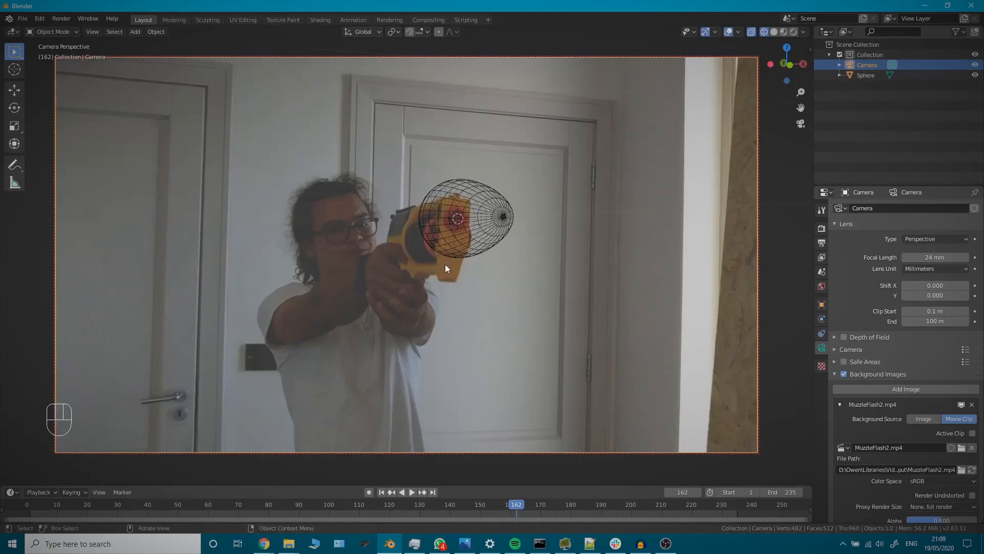
left_click(483, 216)
key("g")
key("y")
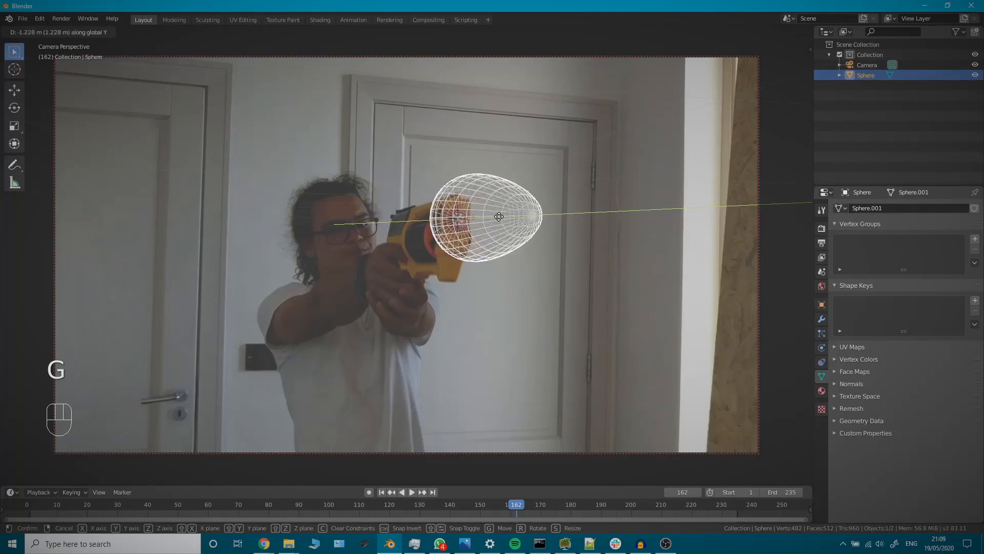
left_click(496, 216)
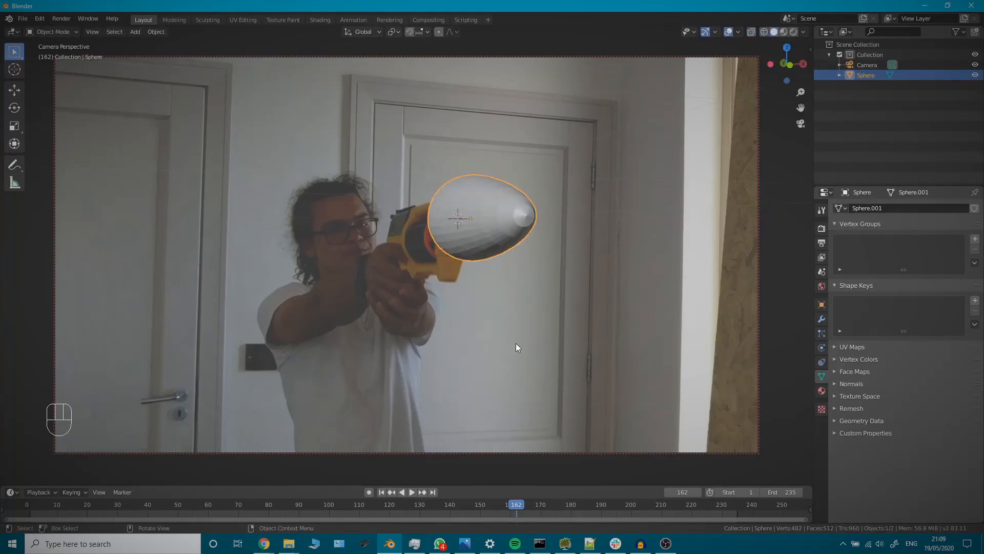
Disable Lock Camera to View so the camera keeps its matched position.
key("n")
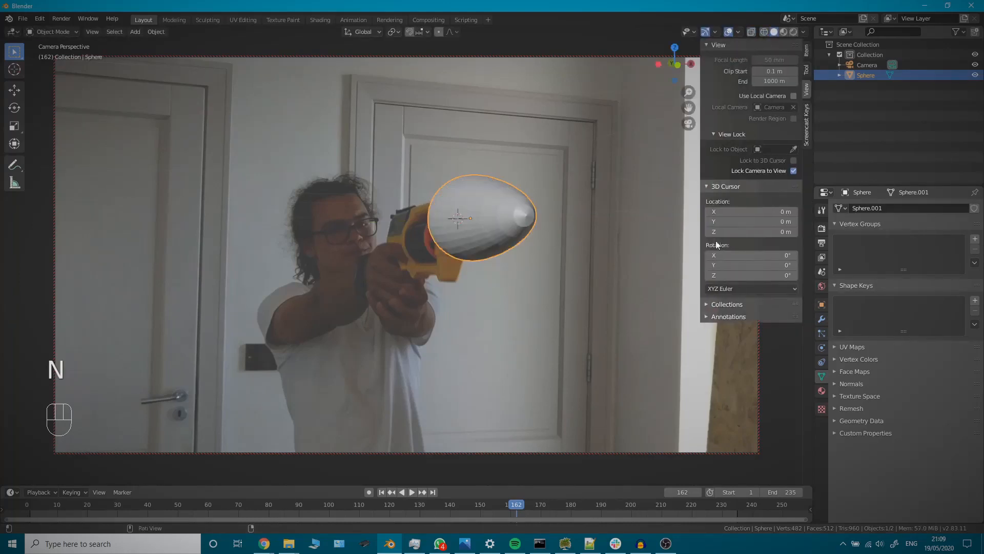
left_click(794, 172)
key("n")
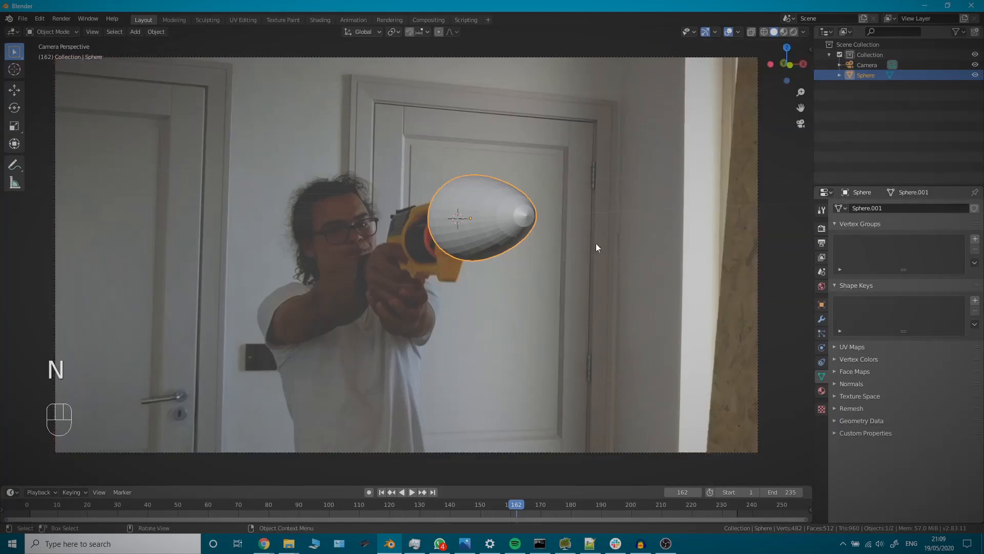
Add a Displace modifier to the teardrop mesh.
middle_click_drag(595, 243, 451, 325)
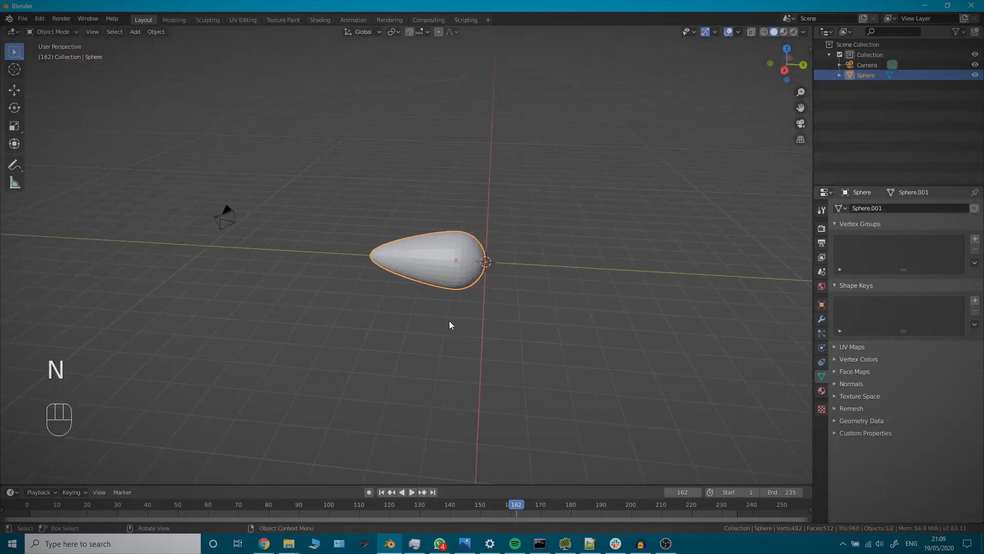
middle_click_drag(330, 294, 376, 310)
scroll(376, 306, "up", 1)
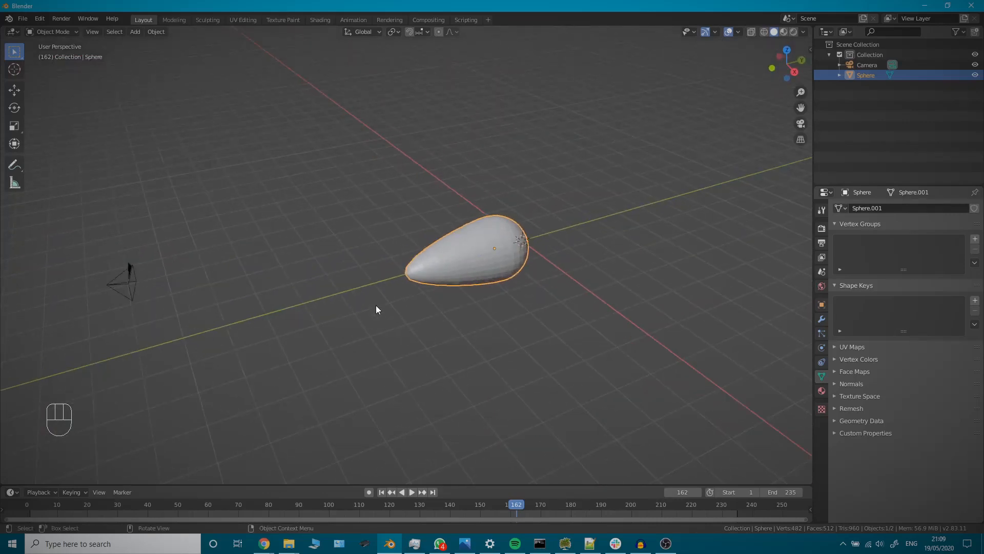
scroll(419, 334, "up", 3)
middle_click_drag(419, 334, 418, 326, "shift")
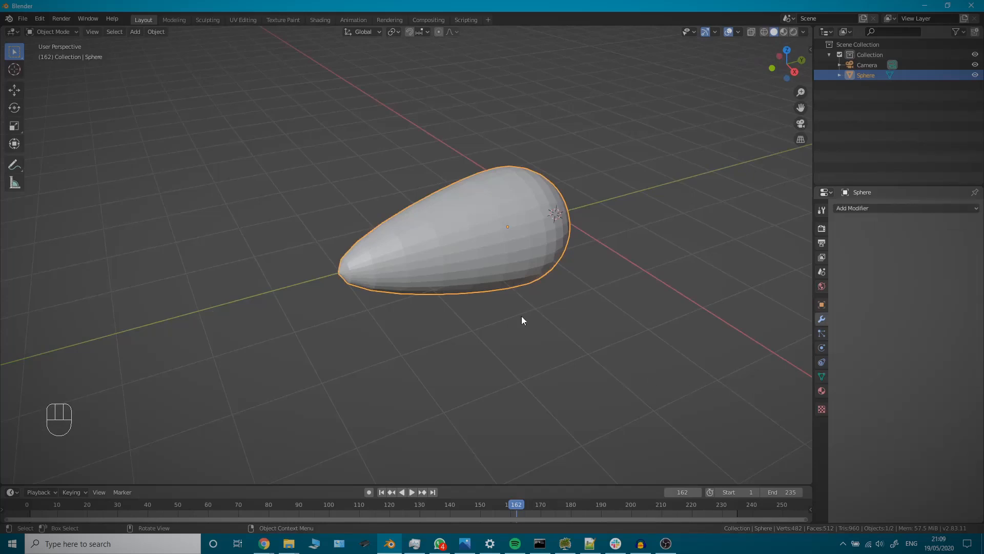
left_click(865, 208)
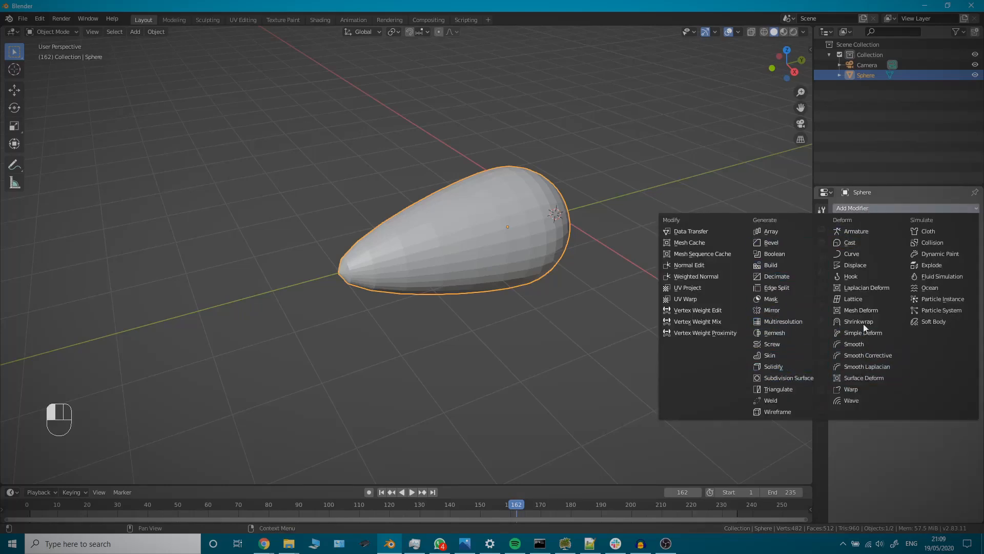
left_click(844, 266)
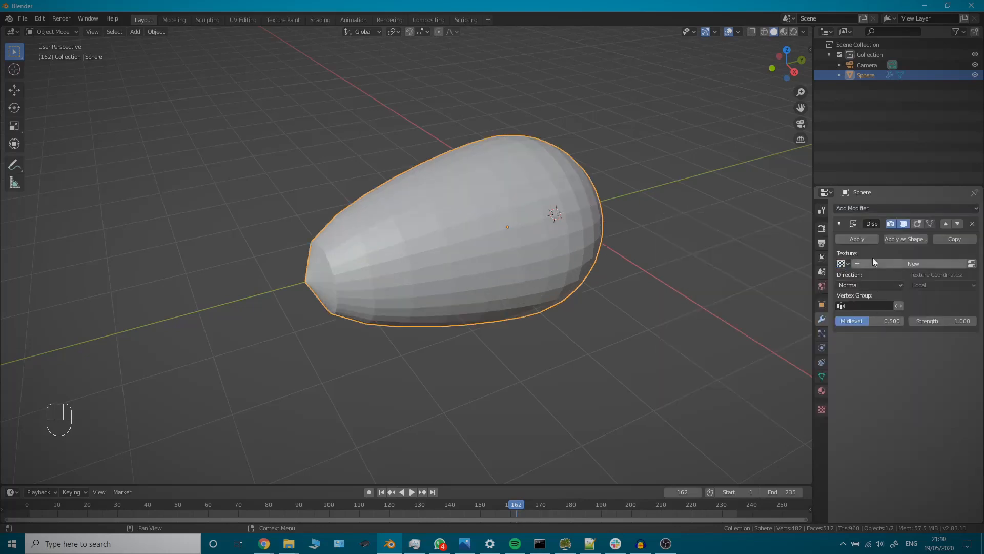
Create a new texture for the Displace modifier, set its type to Clouds, and return to the camera view.
left_click(822, 410)
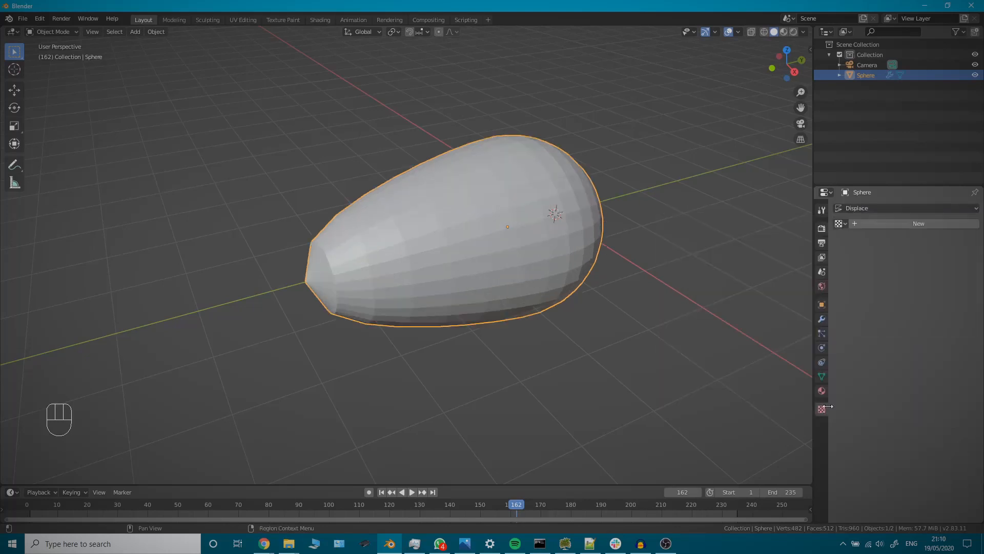
left_click(887, 226)
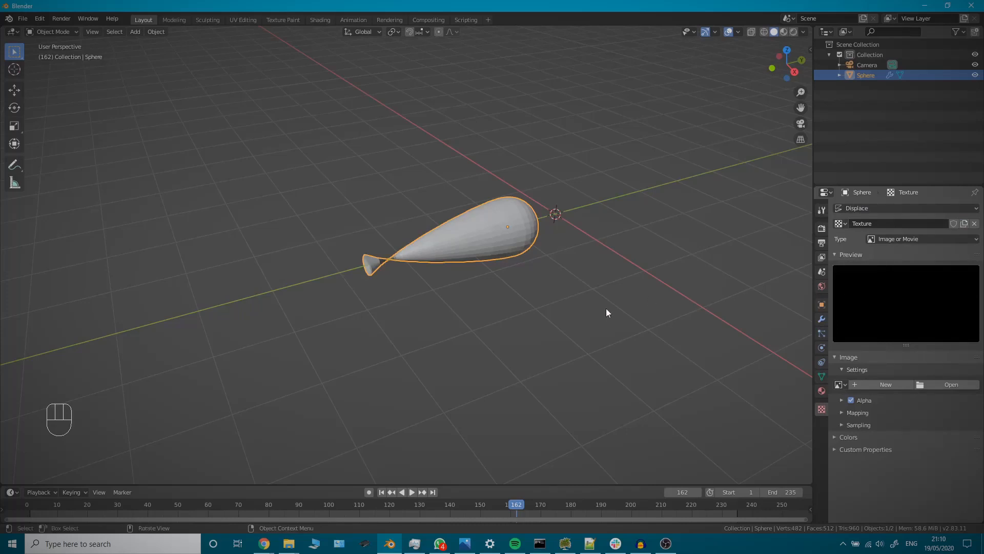
mouse_move(487, 376)
middle_mouse_down()
mouse_move(440, 344)
mouse_move(567, 369)
mouse_move(456, 352)
mouse_move(481, 365)
middle_mouse_up()
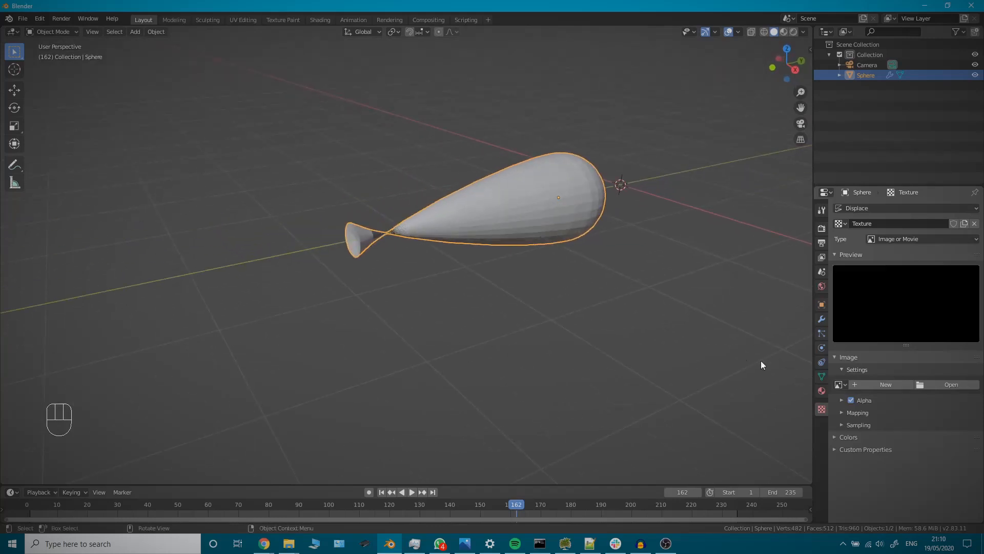
left_click(894, 240)
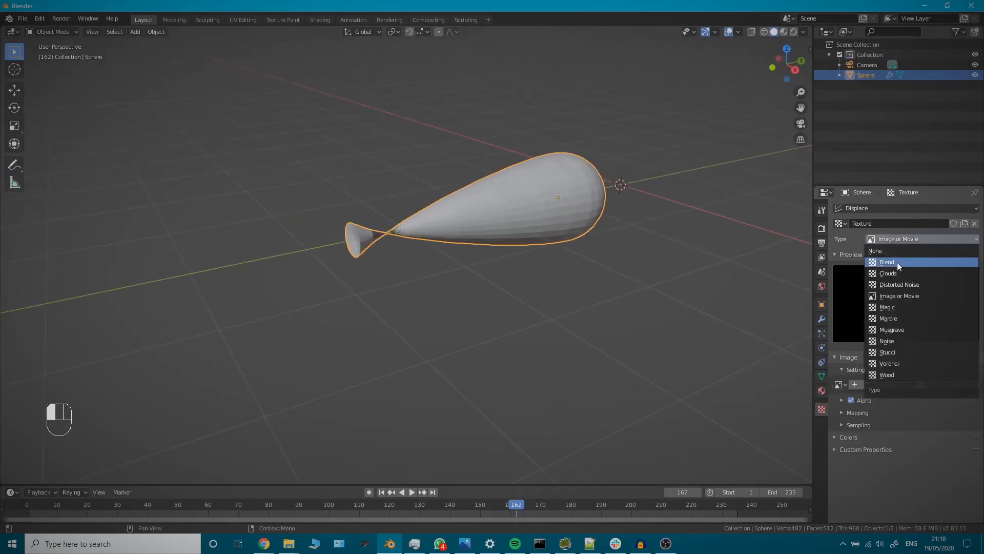
left_click(899, 275)
scroll(582, 371, "down", 2)
mouse_move(582, 371)
middle_mouse_down("shift")
mouse_move(491, 373)
mouse_move(487, 395)
mouse_move(630, 397)
mouse_move(661, 378)
mouse_move(589, 377)
middle_mouse_up("shift")
key("KP_0")
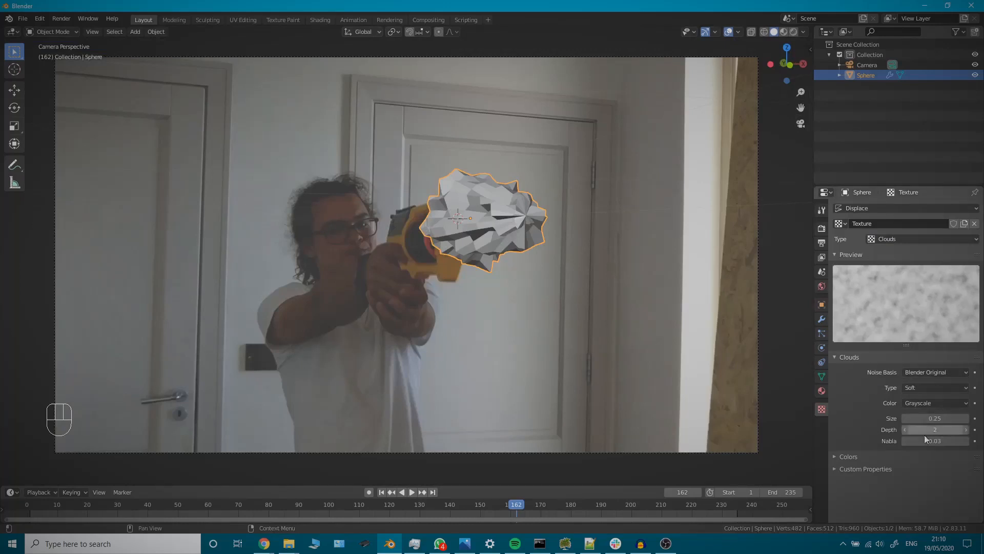
Adjust the Clouds texture, leaving Nabla at 0.09 and contrast at 1.020, and undo the last color adjustment.
left_click(854, 457)
scroll(876, 478, "down", 3)
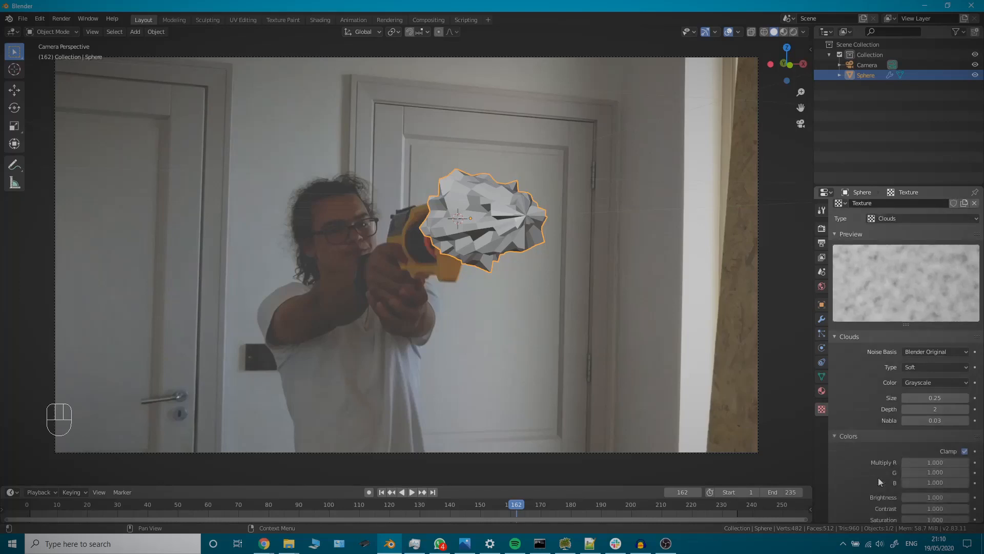
mouse_move(922, 467)
left_mouse_down()
mouse_move(902, 467)
mouse_move(948, 478)
mouse_move(936, 479)
left_mouse_up()
key("ctrl+z")
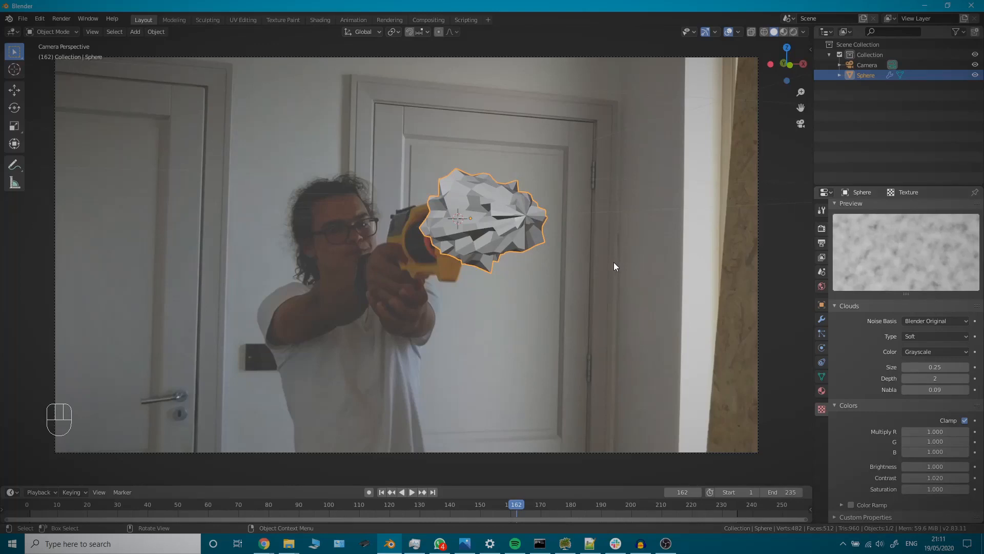
Add a Subdivision Surface modifier to the teardrop and place it above the Displace modifier in the stack.
left_click(821, 319)
left_click(865, 206)
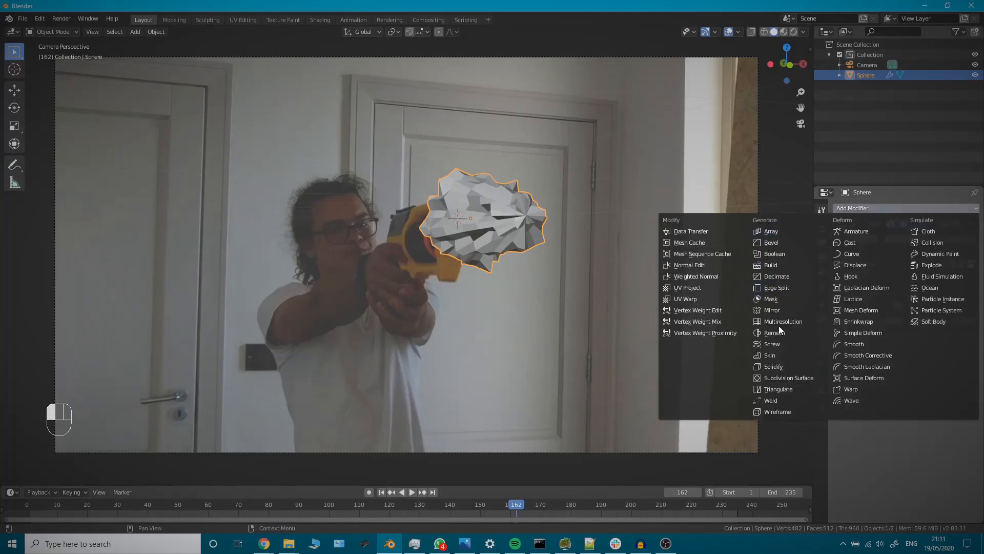
left_click(786, 378)
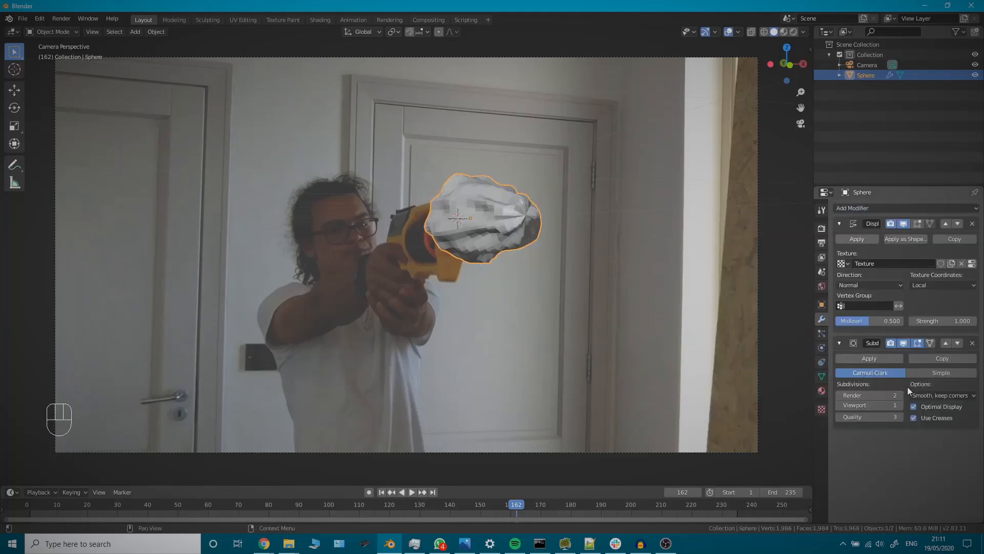
left_click(945, 343)
key("Home")
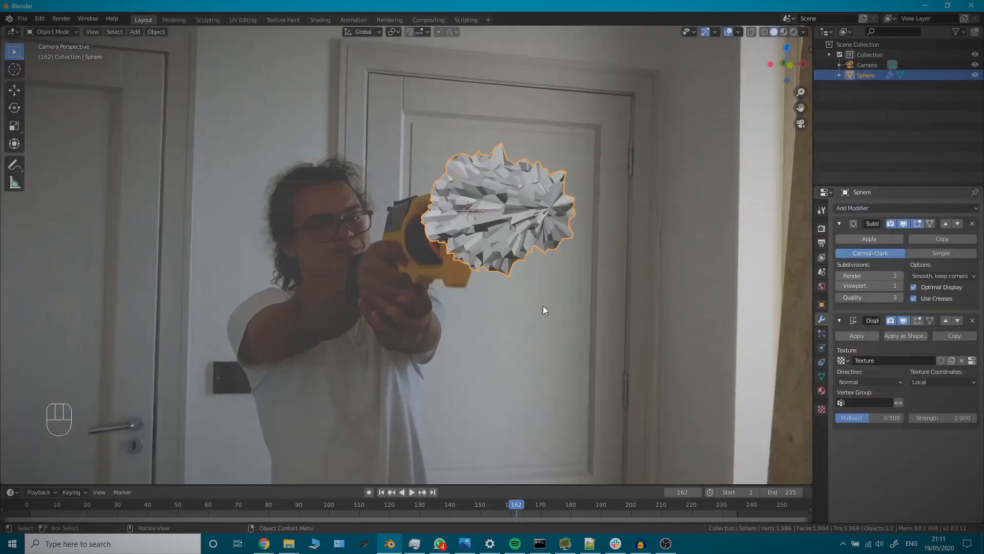
scroll(542, 306, "down", 1)
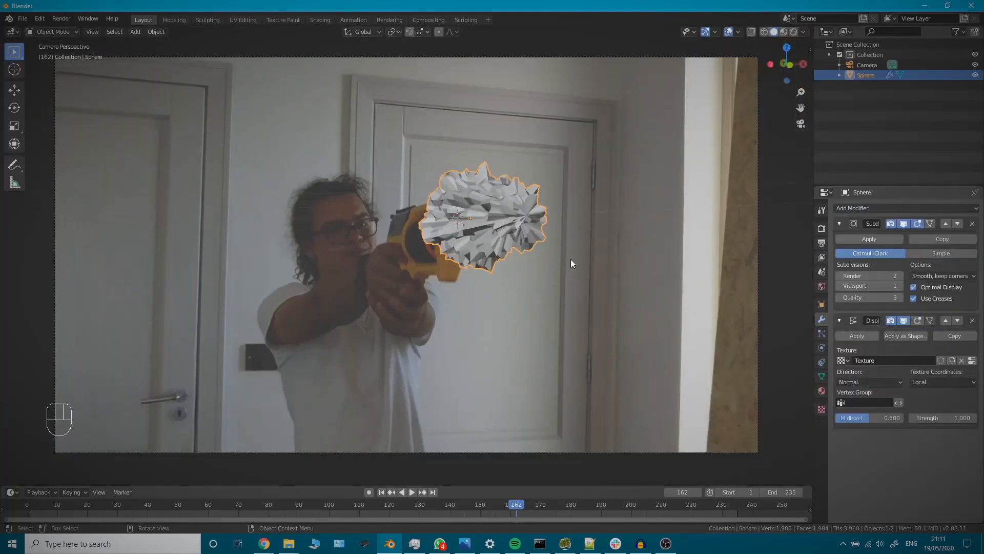
In Edit Mode, clear the selection and circle-select the vertices at the teardrop's pointed tip.
left_click(822, 376)
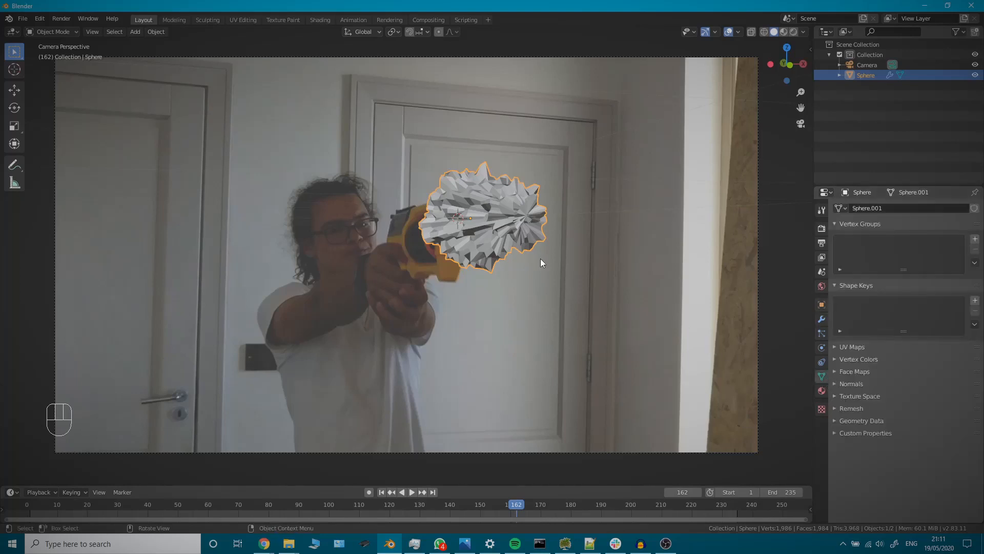
key("Tab")
scroll(539, 227, "up", 2)
middle_click_drag(595, 237, 483, 281, "shift")
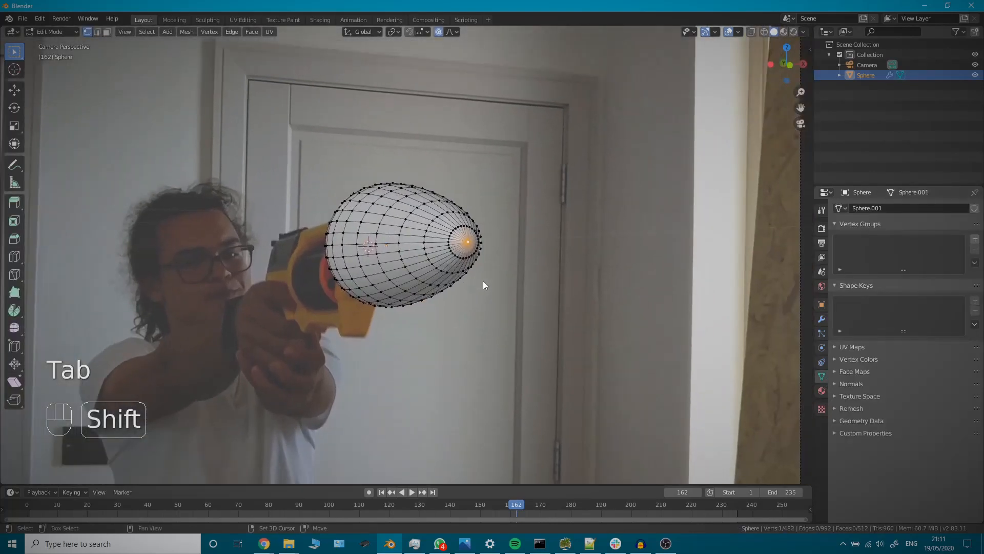
scroll(520, 259, "up", 1)
middle_click_drag(549, 257, 488, 261, "shift")
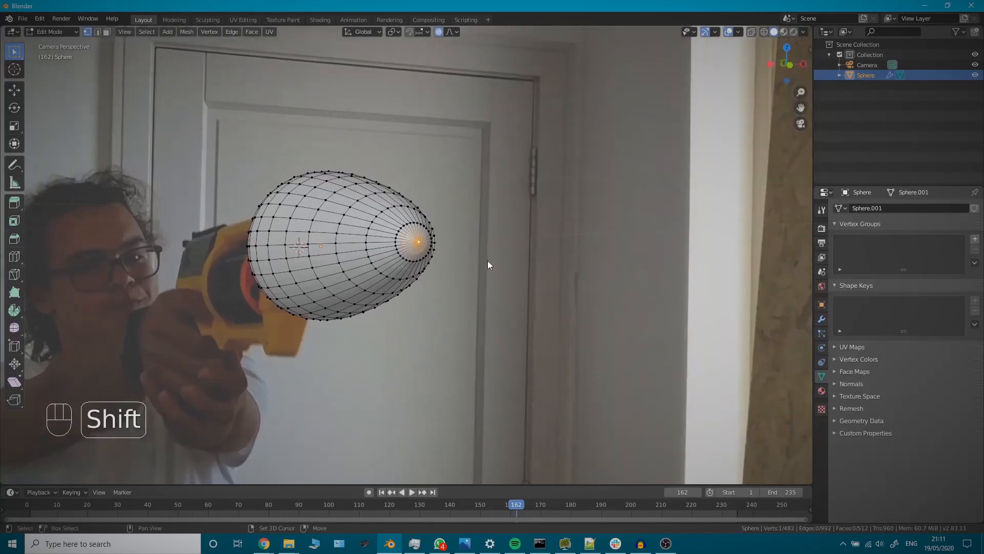
left_click(398, 234, "alt")
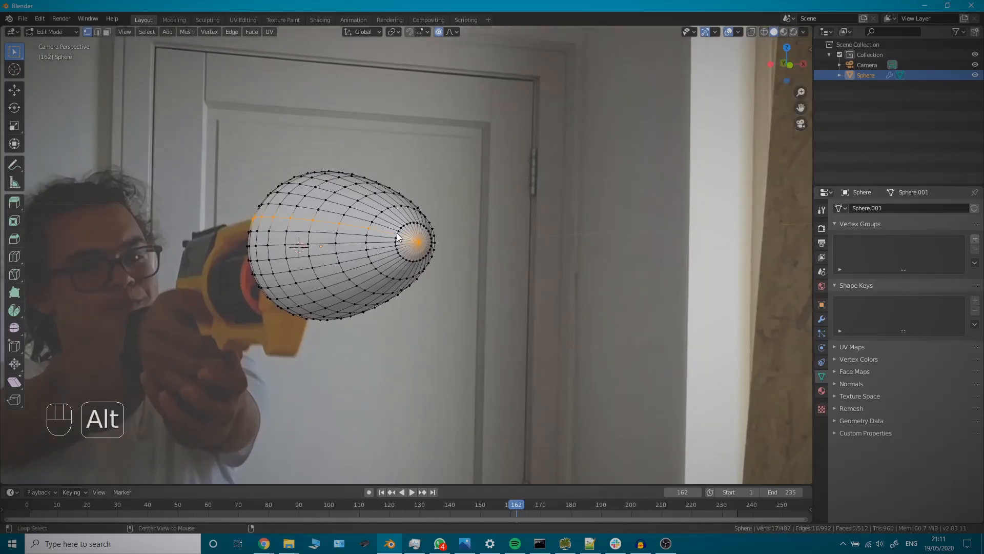
key("alt+a")
mouse_move(450, 286)
middle_mouse_down()
mouse_move(389, 290)
mouse_move(320, 249)
middle_mouse_up()
key("c")
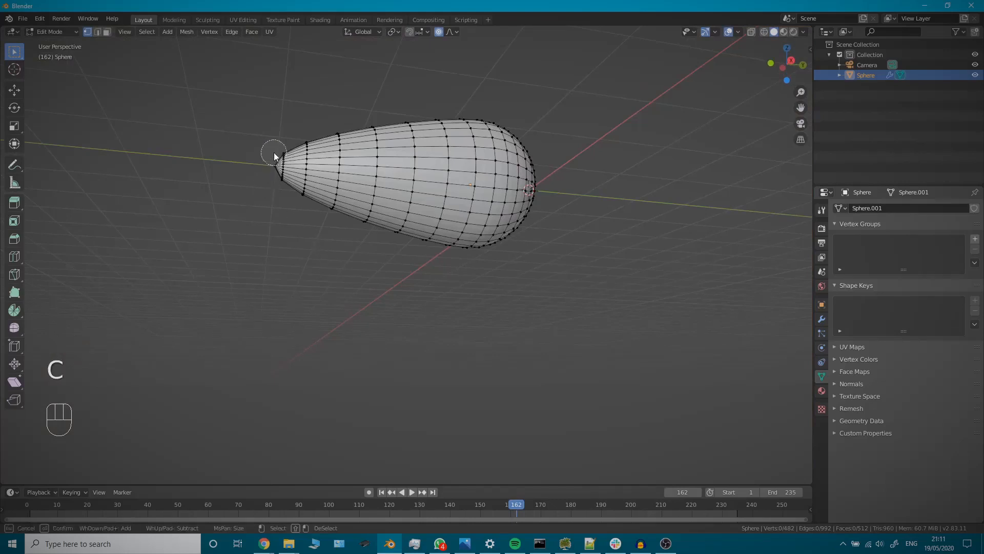
left_click_drag(274, 155, 272, 184)
right_click(259, 182)
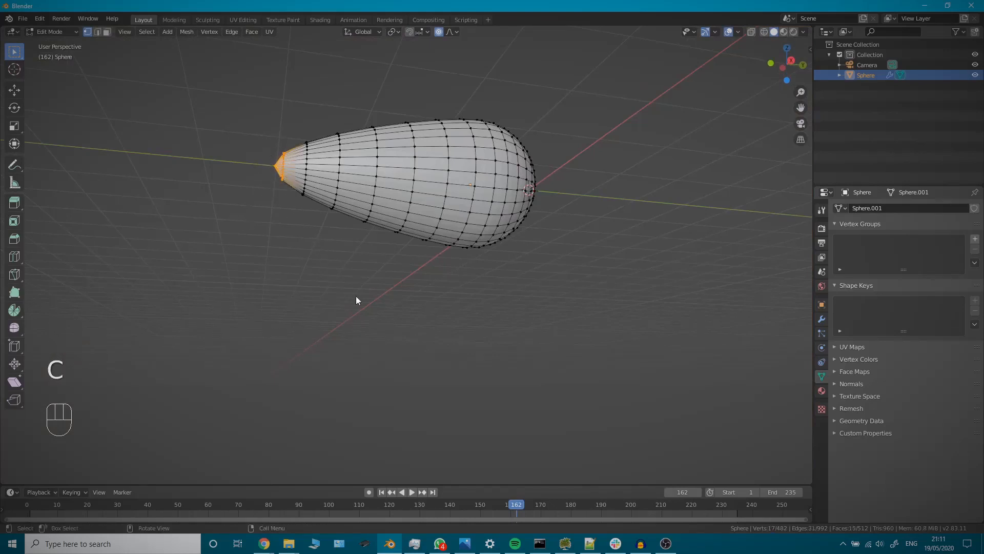
Create a vertex group, assign the selected tip vertices to it with weight 0.2, and return to Object Mode.
left_click(974, 239)
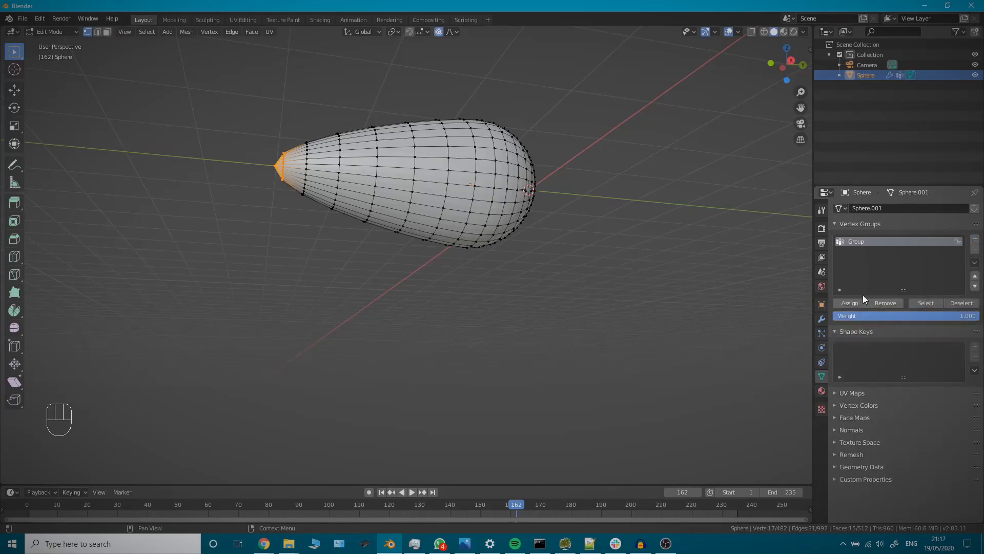
left_click(904, 315)
type(".2")
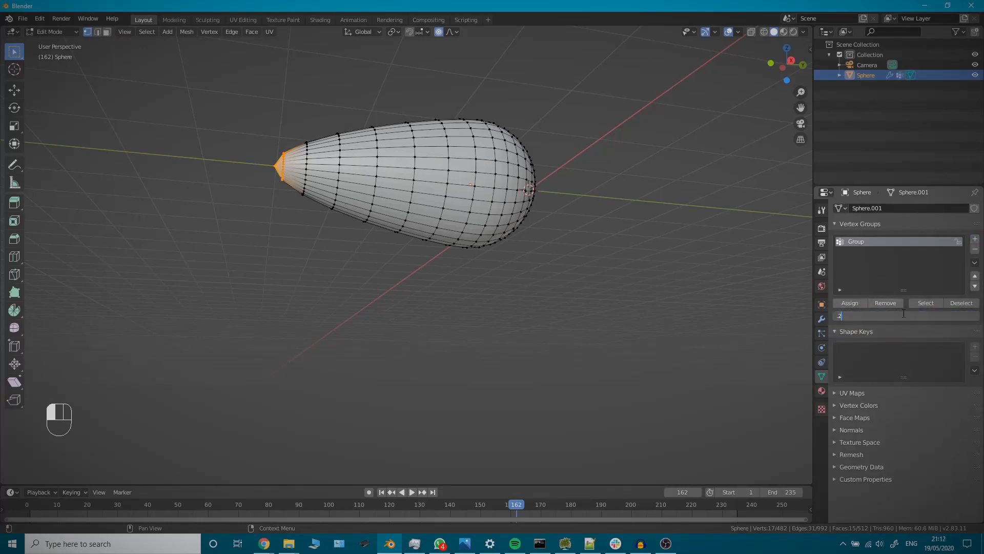
key("Return")
left_click(844, 305)
key("Tab")
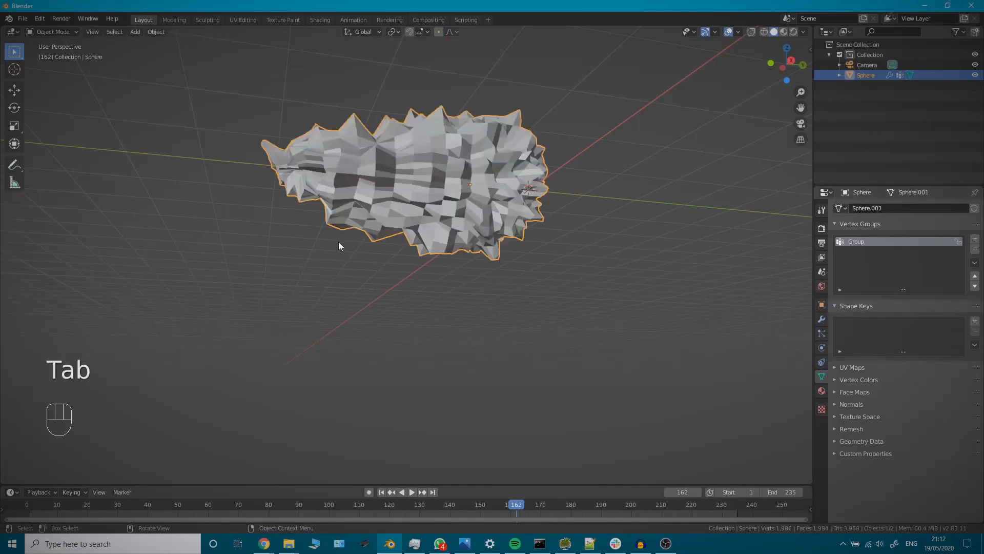
Limit the Displace modifier to the vertex group named Group, checking the result through the camera.
middle_click_drag(327, 236, 399, 263)
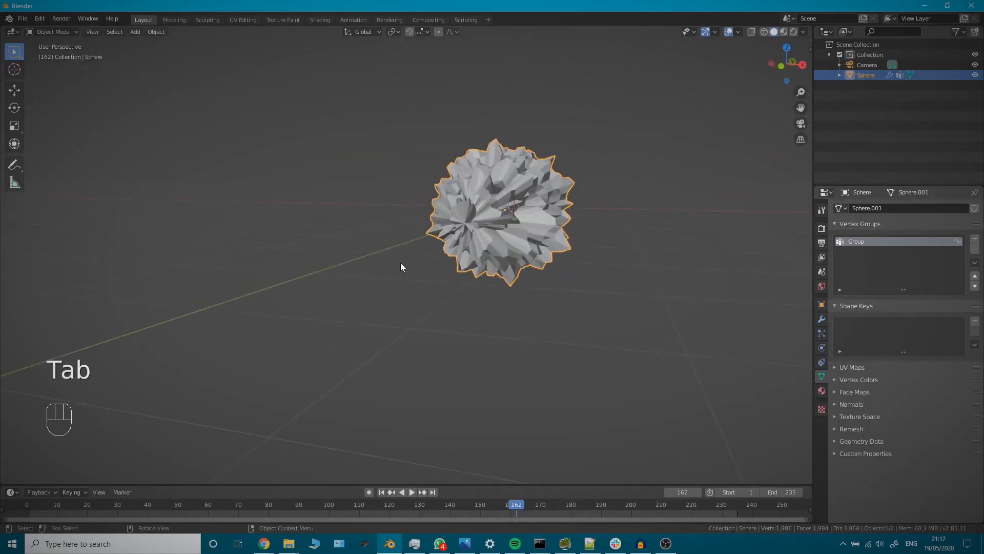
key("KP_0")
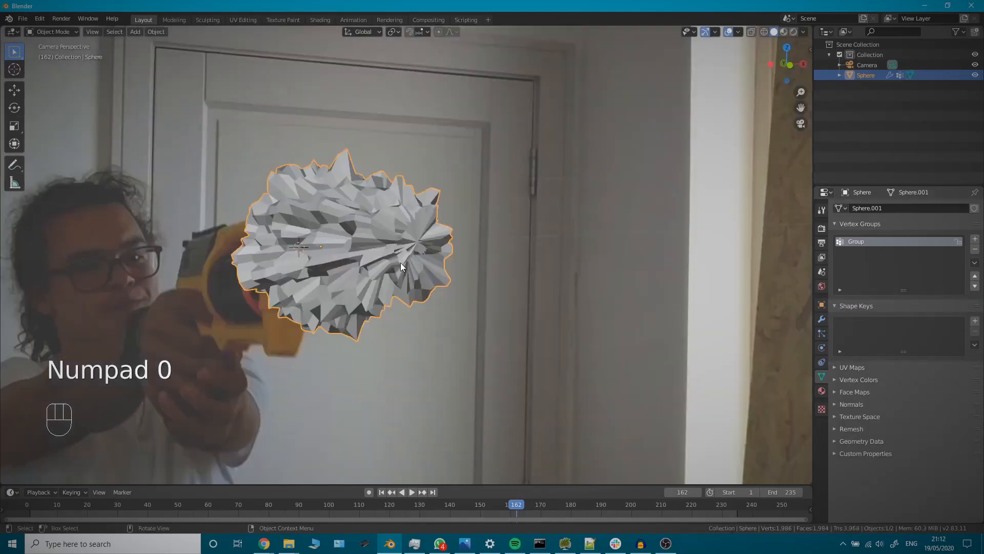
left_click(822, 318)
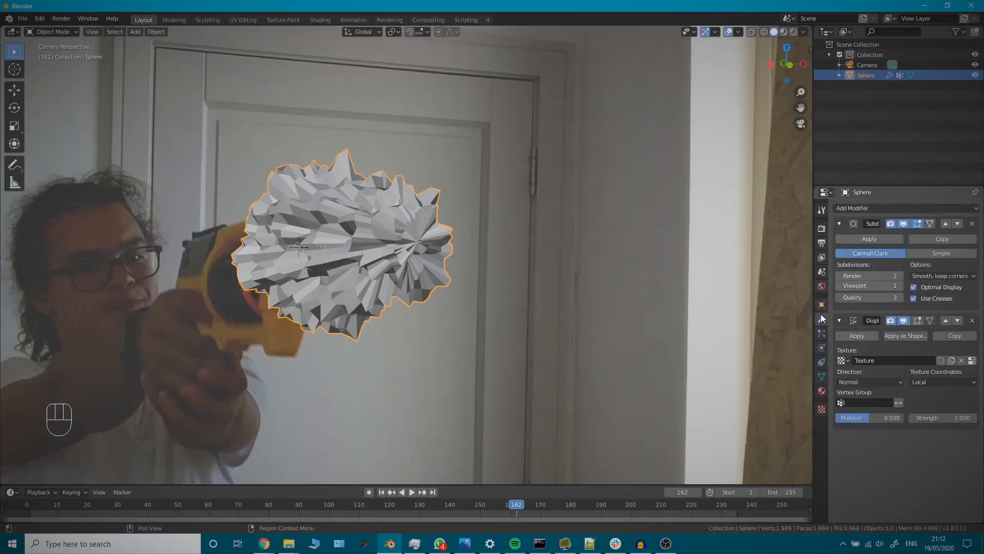
left_click(869, 402)
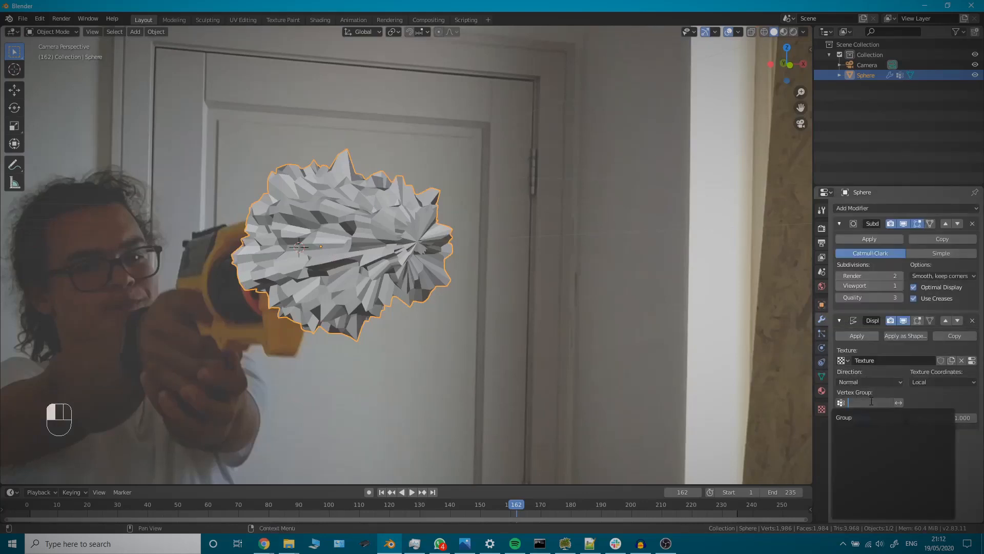
left_click(862, 413)
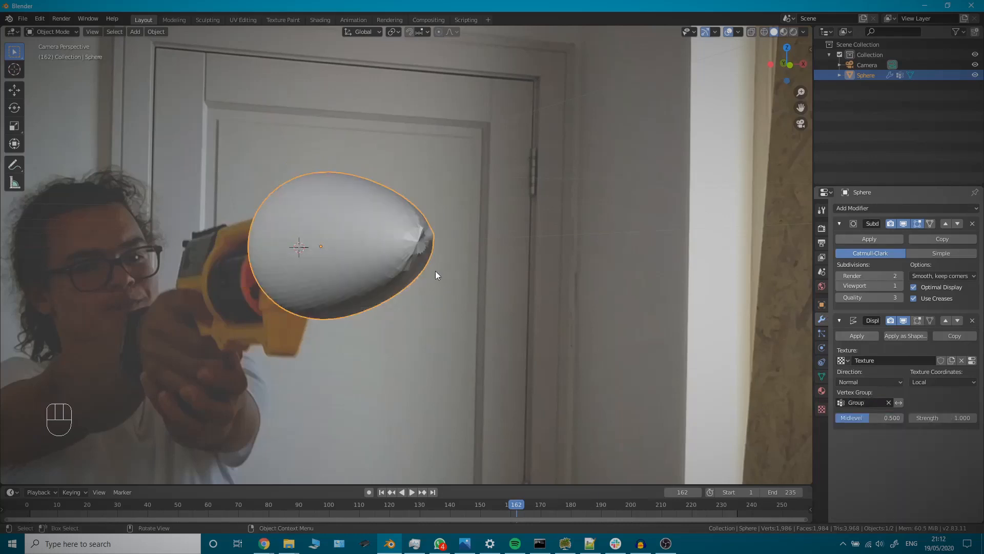
In Edit Mode with wireframe display, box-select all vertices around the pointed tip and assign them to the vertex group with weight 0.2.
key("Tab")
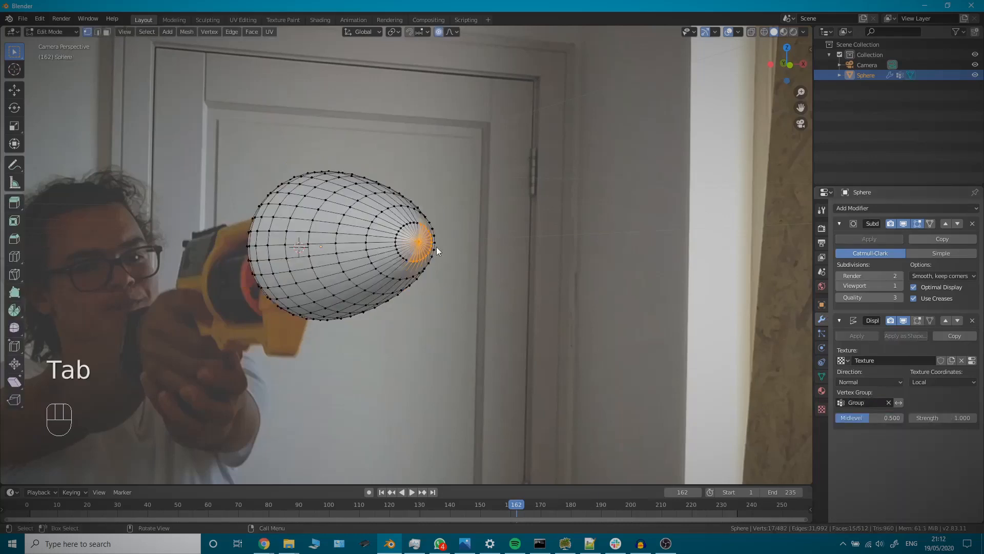
mouse_move(456, 250)
middle_mouse_down()
mouse_move(395, 247)
mouse_move(408, 258)
mouse_move(392, 272)
mouse_move(311, 249)
middle_mouse_up()
key("z")
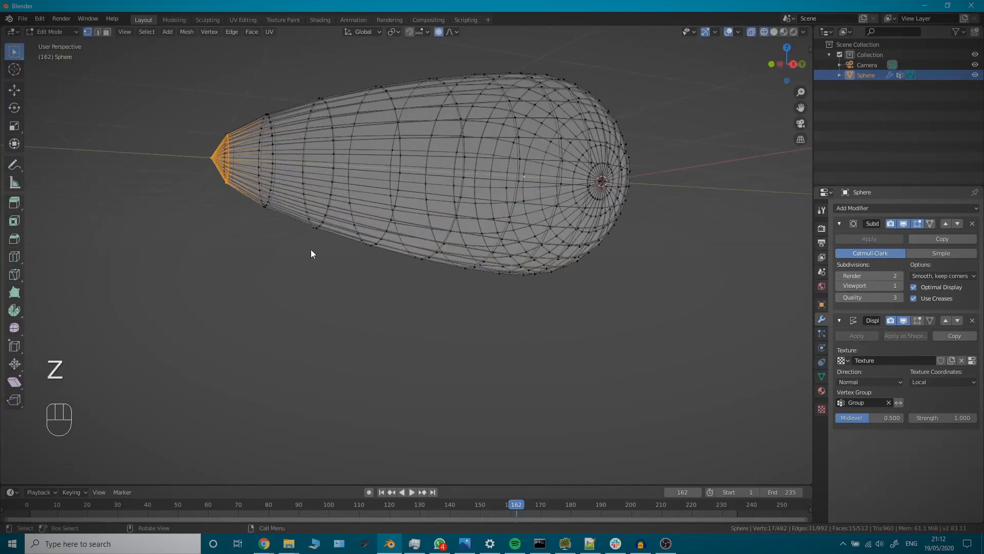
middle_click_drag(229, 210, 178, 174)
key("b")
left_click_drag(154, 117, 202, 185)
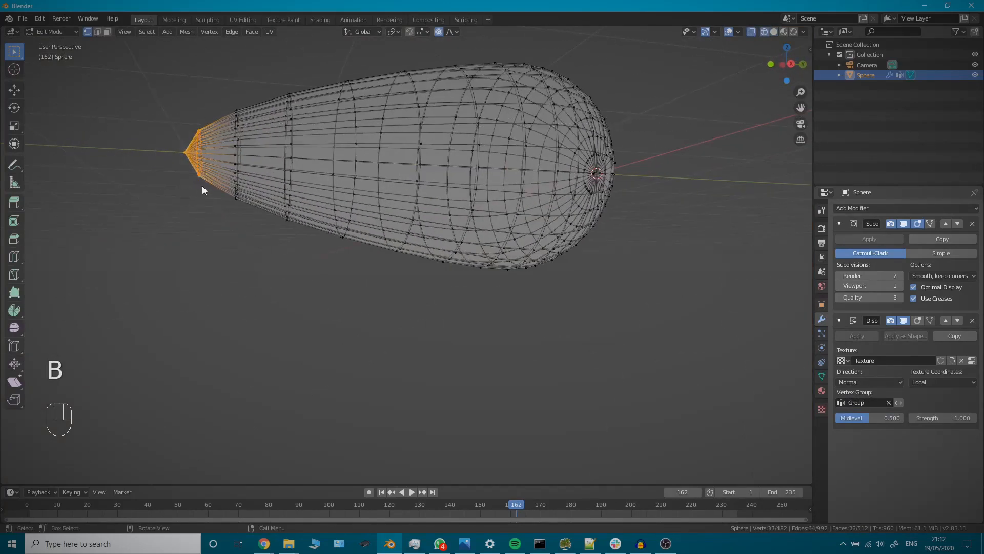
left_click(822, 375)
left_click(849, 302)
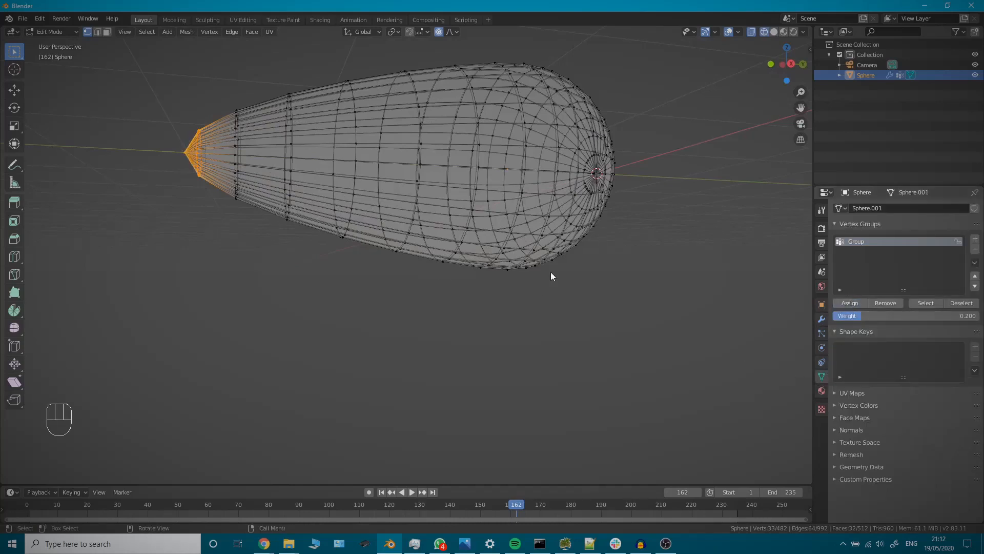
Invert the selection, assign the remaining vertices to the vertex group with weight 1, and return to Object Mode with solid shading.
key("ctrl+i")
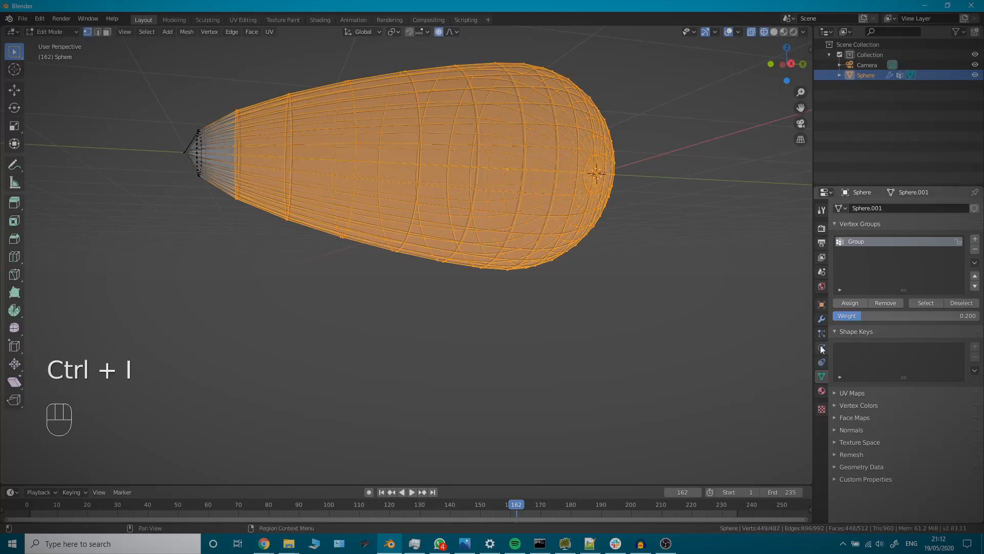
left_click_drag(848, 318, 892, 318)
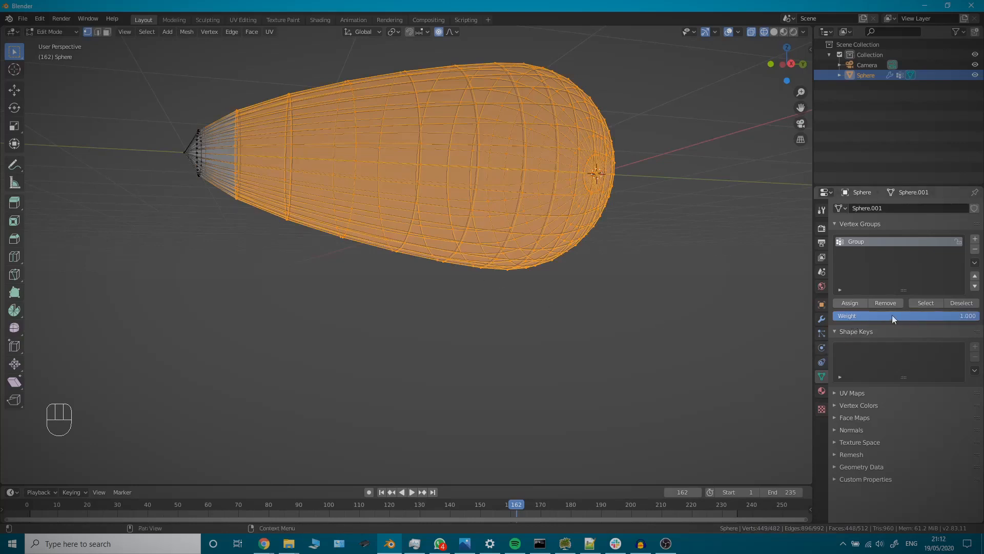
left_click(844, 305)
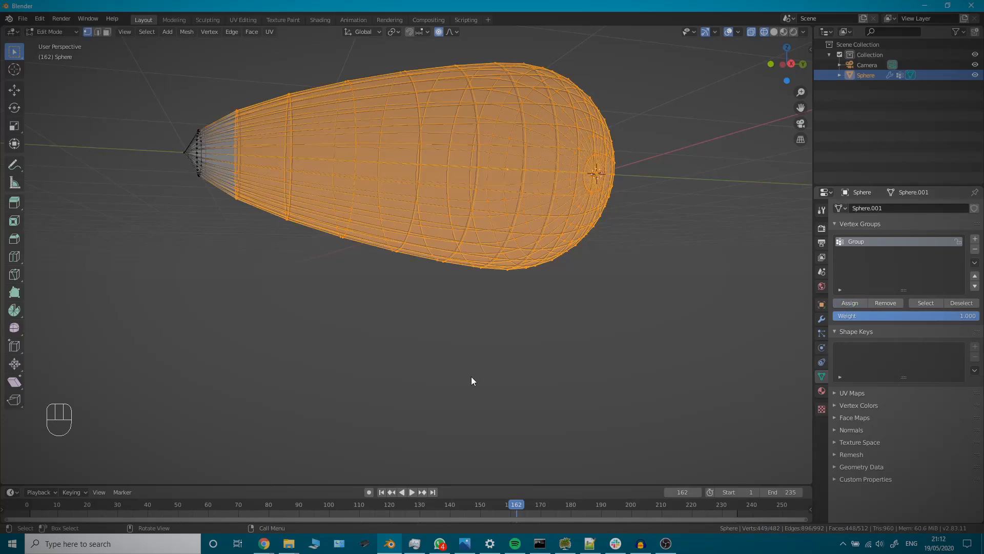
key("Tab")
key("z")
left_click(306, 354)
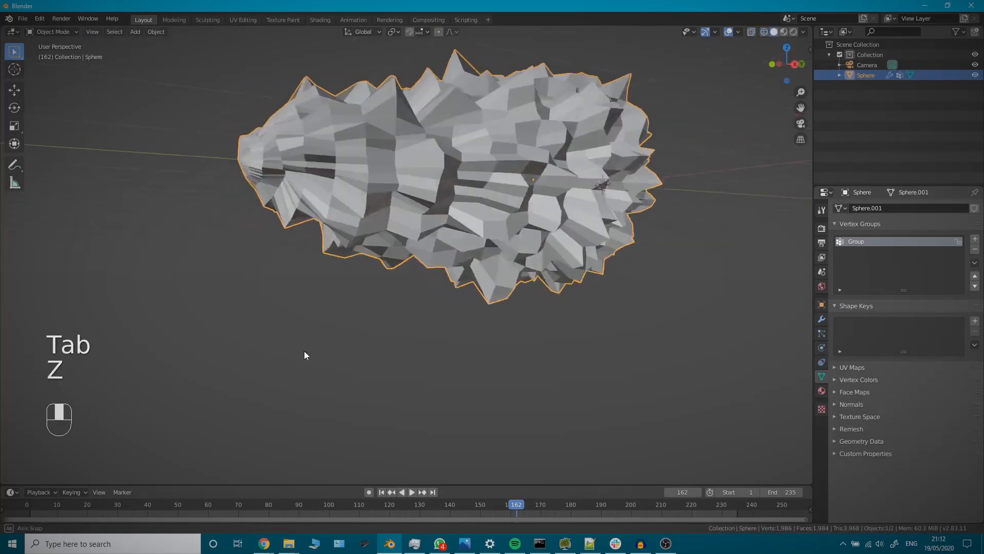
Scale the spiky muzzle flash mesh up slightly in the camera view, checking its size against the gun in wireframe.
middle_click_drag(305, 355, 422, 376)
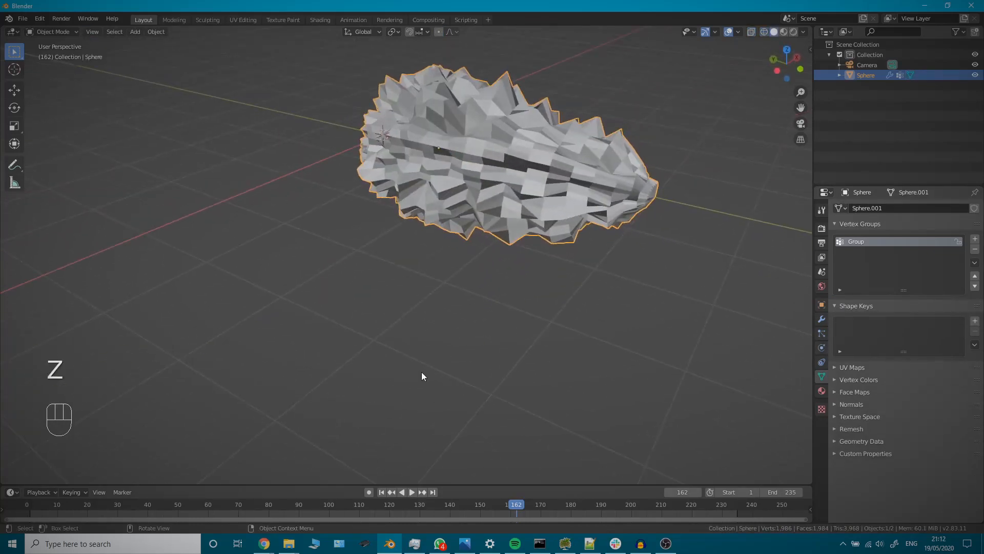
key("KP_0")
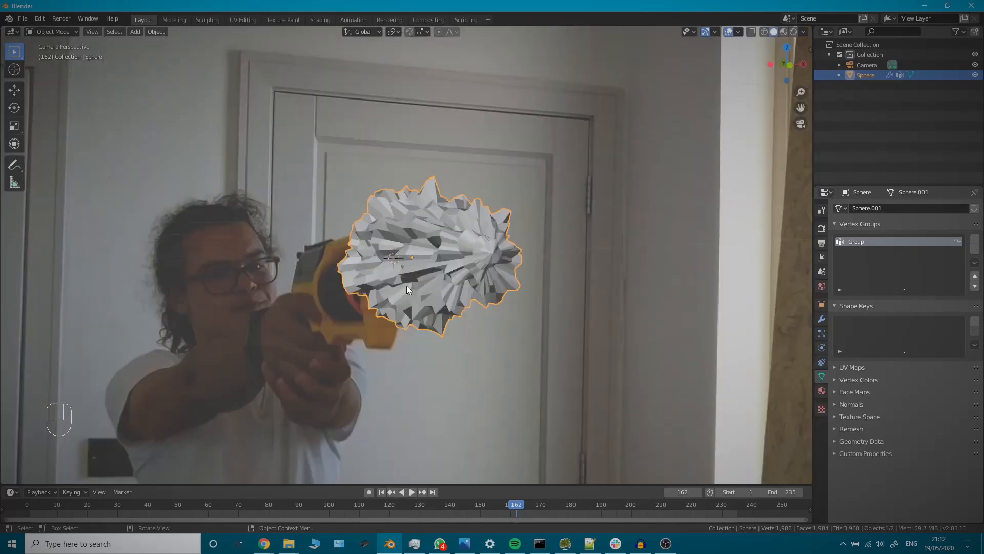
scroll(411, 315, "down", 1)
middle_click_drag(411, 314, 450, 271, "shift")
scroll(448, 304, "down", 2)
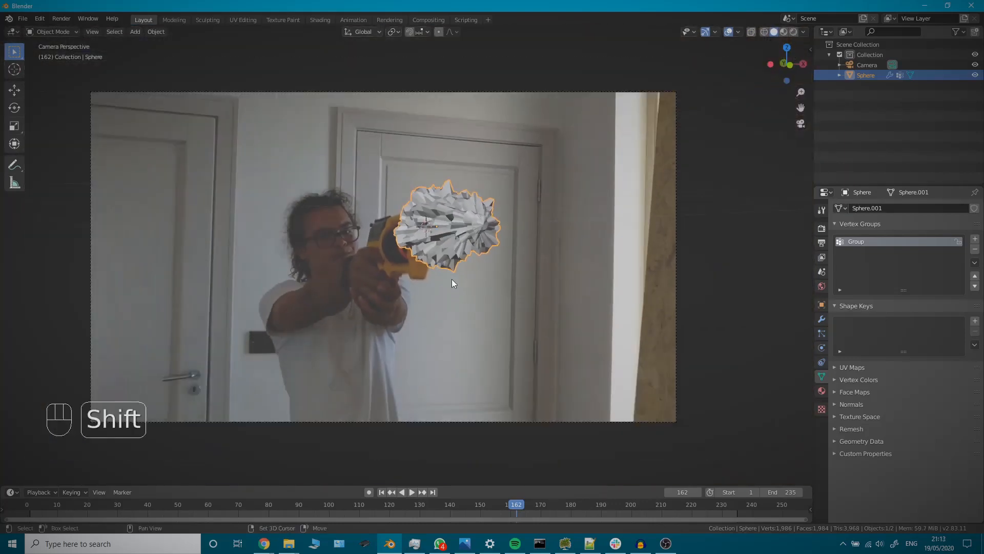
scroll(454, 254, "up", 2)
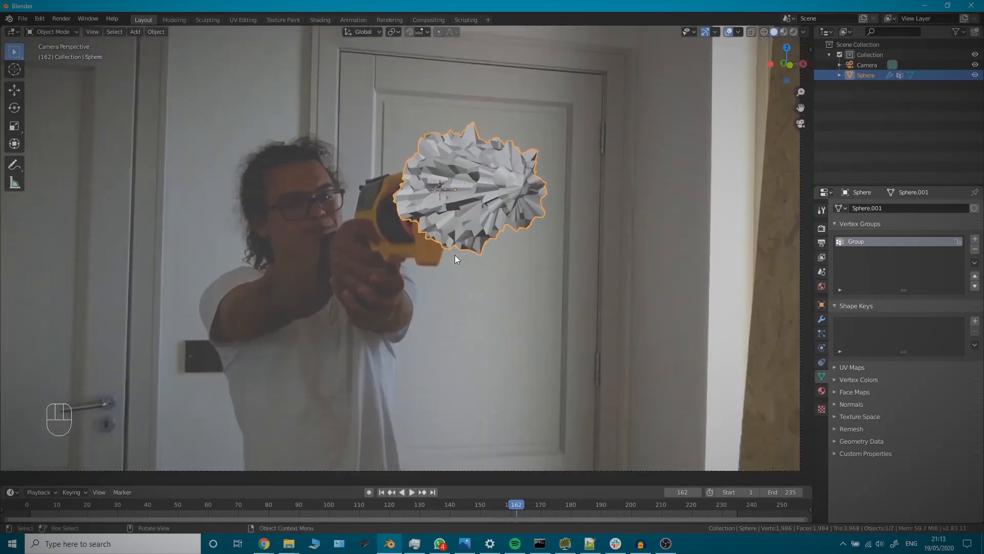
key("z")
key("z")
key("s")
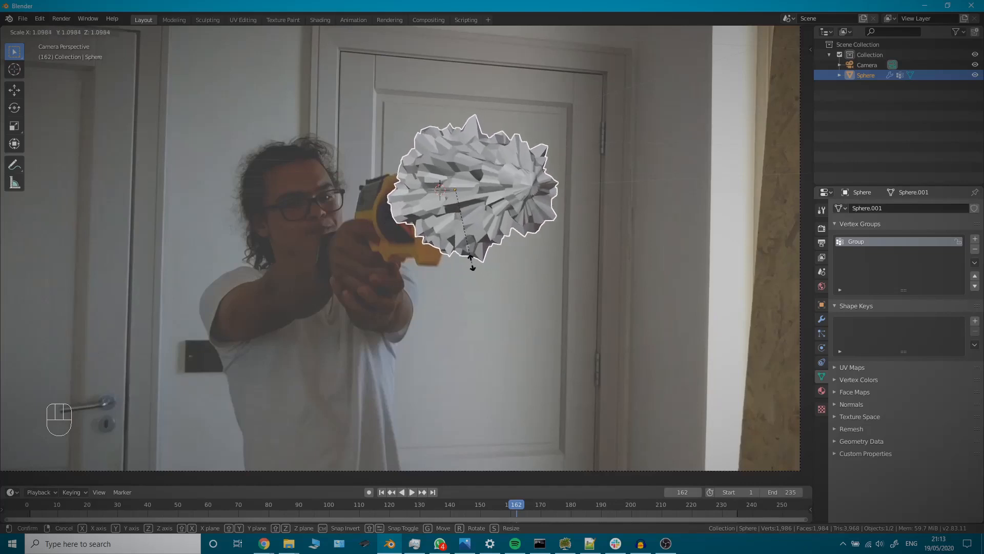
left_click(475, 268)
key("z")
key("z")
key("z")
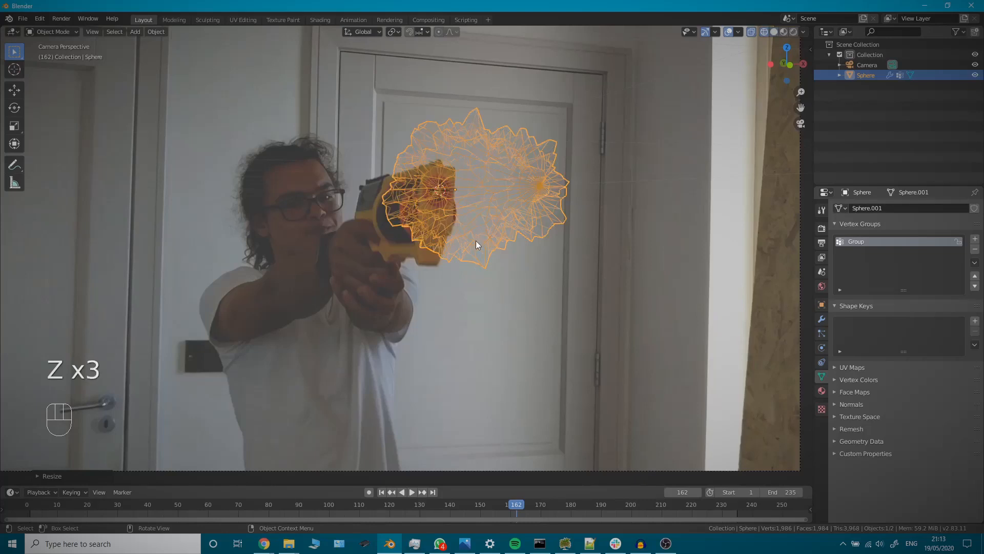
Inspect the muzzle flash from outside the camera, return to the camera view and display it with rendered shading.
middle_click_drag(472, 239, 462, 256, "shift")
scroll(474, 285, "down", 1)
key("z")
scroll(448, 288, "up", 2)
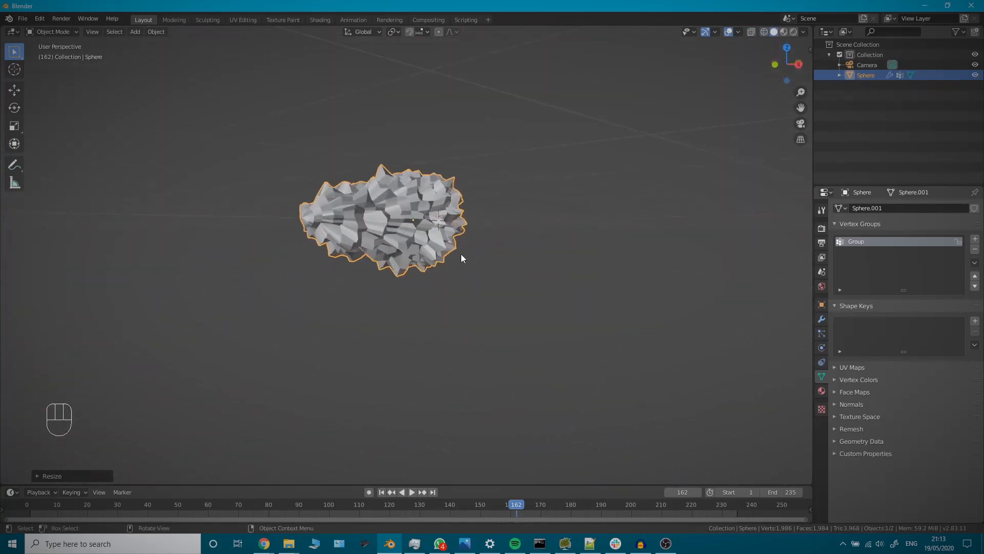
middle_click_drag(387, 285, 402, 266, "shift")
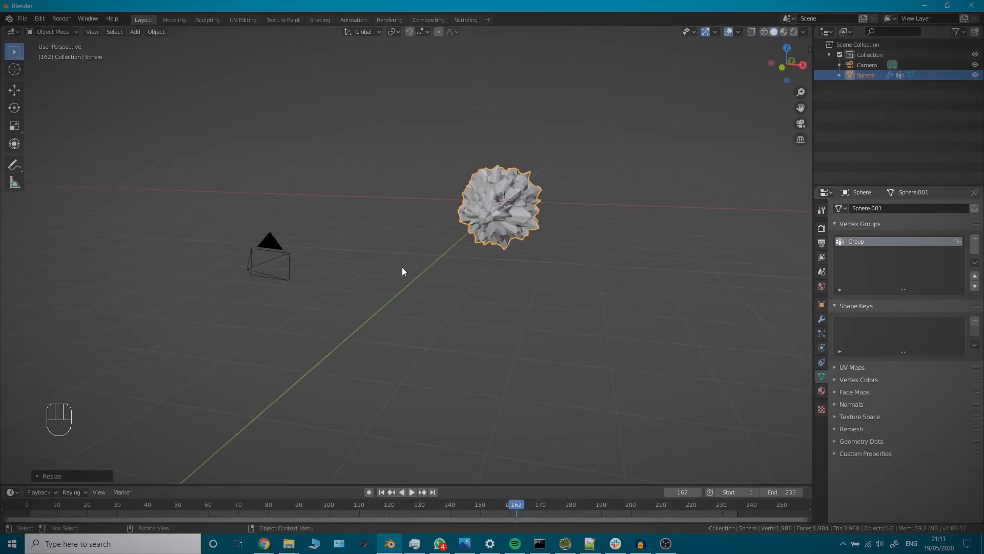
key("KP_0")
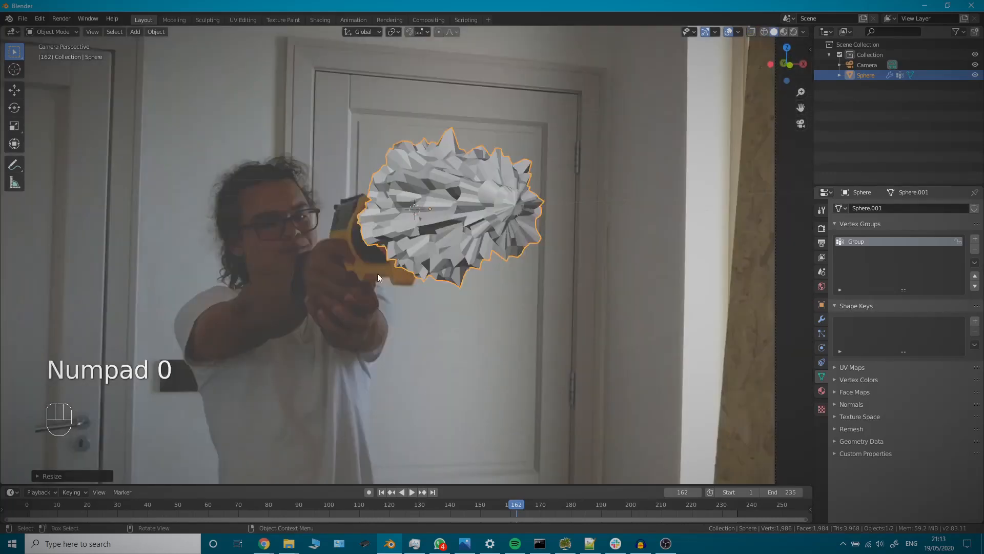
key("z")
left_click(398, 251)
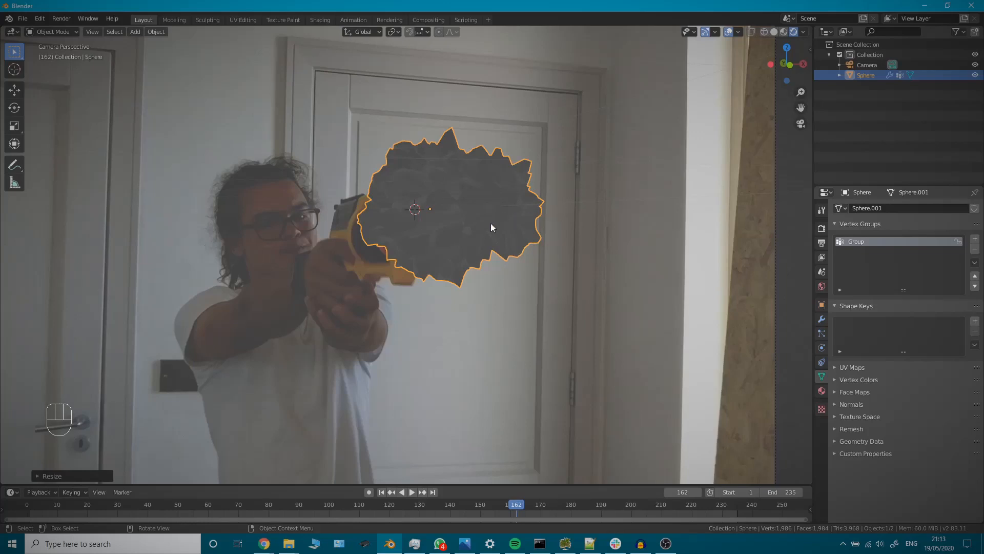
Add a new material to the muzzle flash and set its surface shader to Emission.
left_click(820, 392)
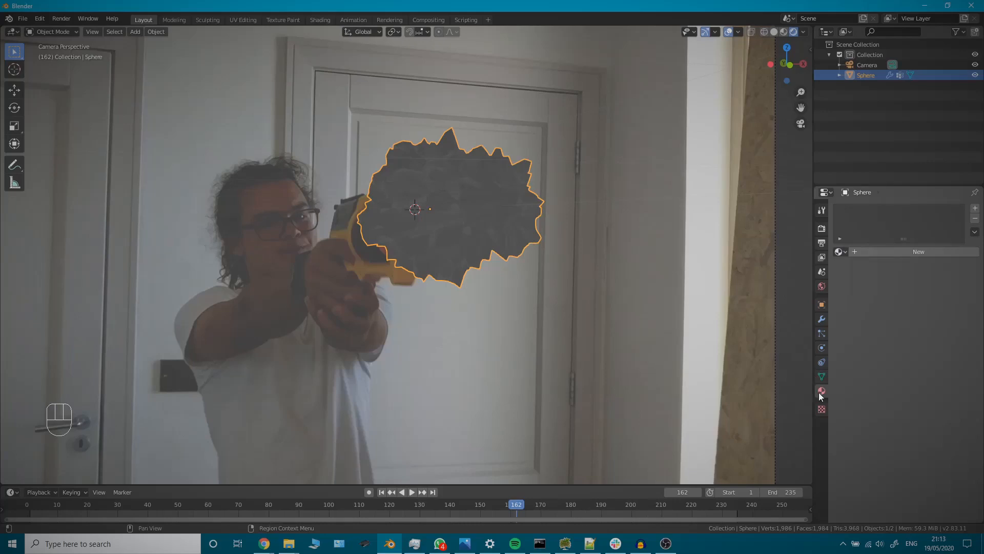
left_click(893, 251)
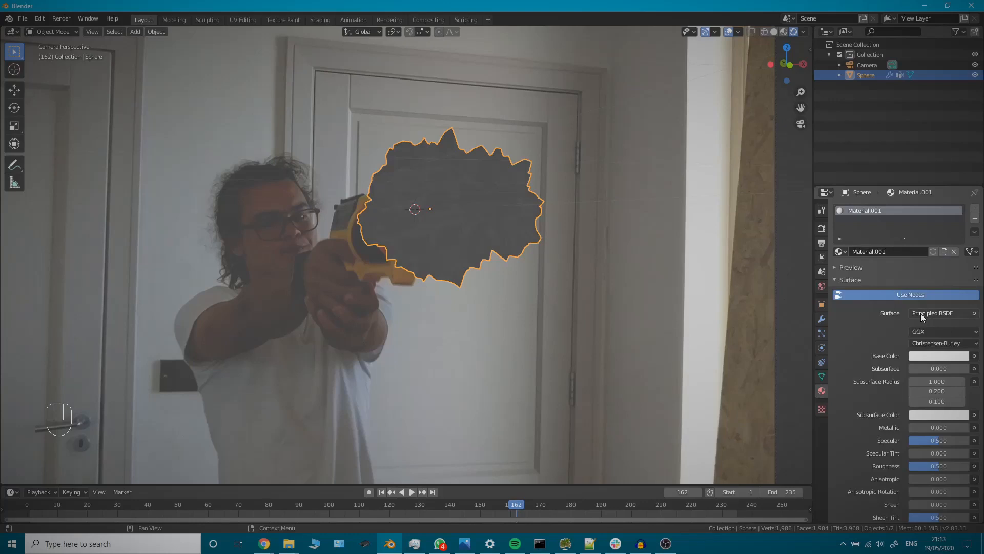
left_click(921, 313)
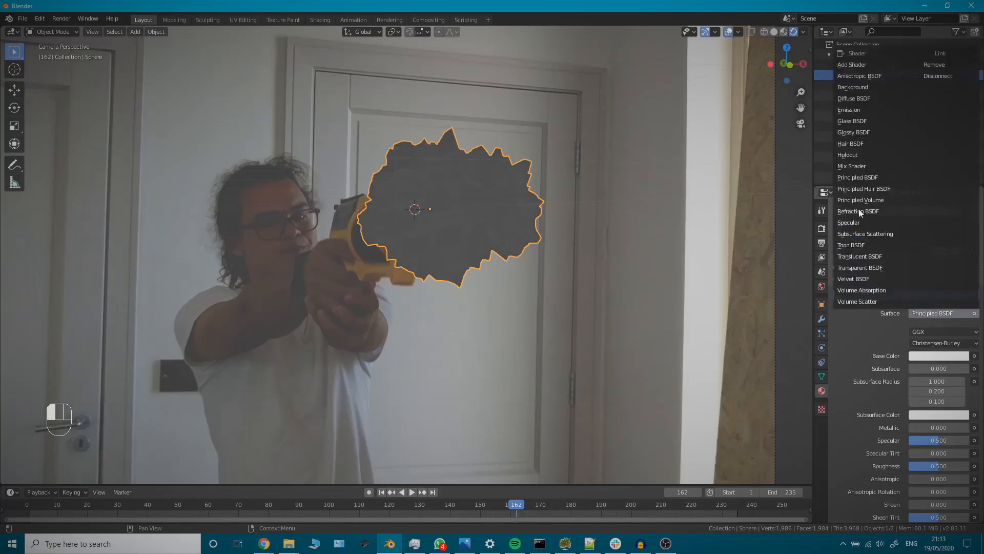
scroll(872, 479, "down", 6)
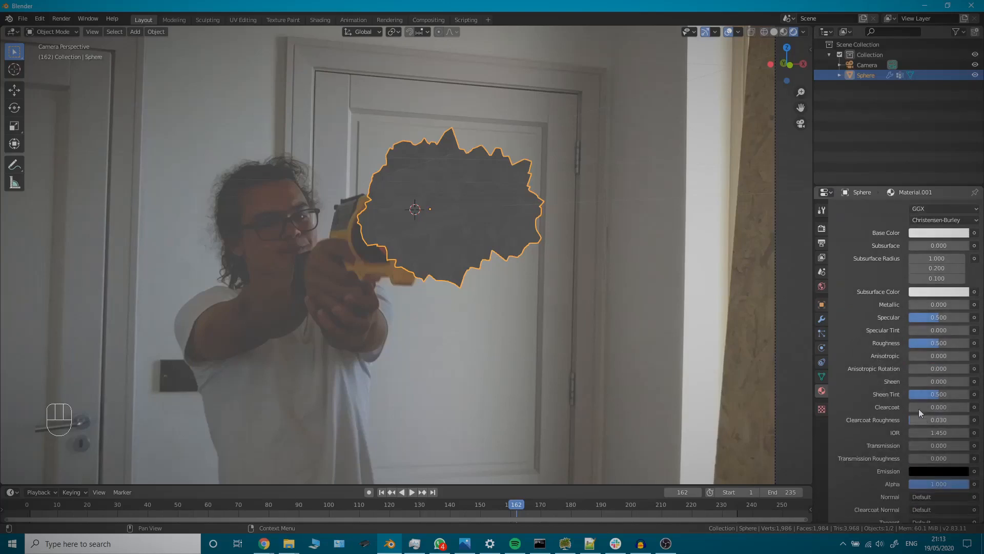
scroll(917, 401, "up", 3)
scroll(898, 310, "up", 3)
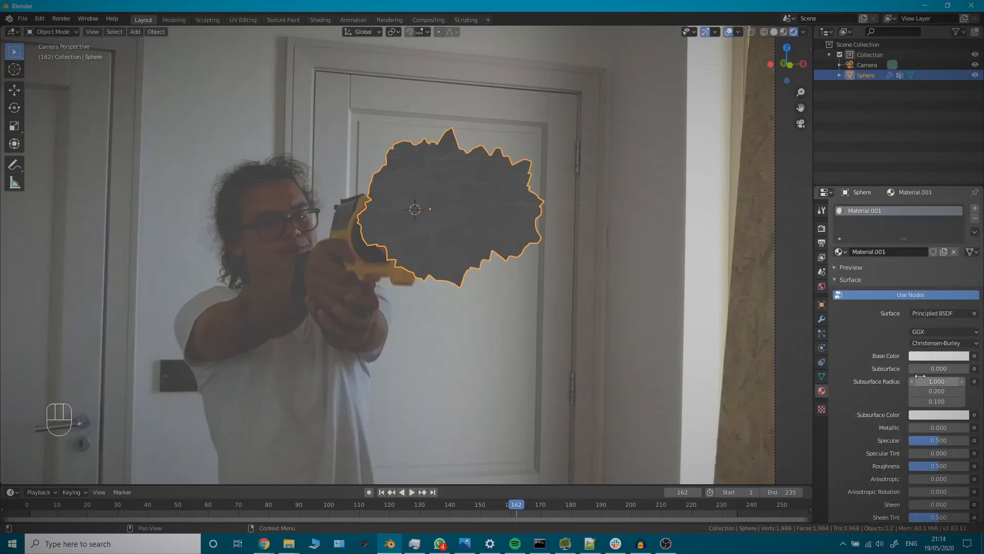
left_click(925, 311)
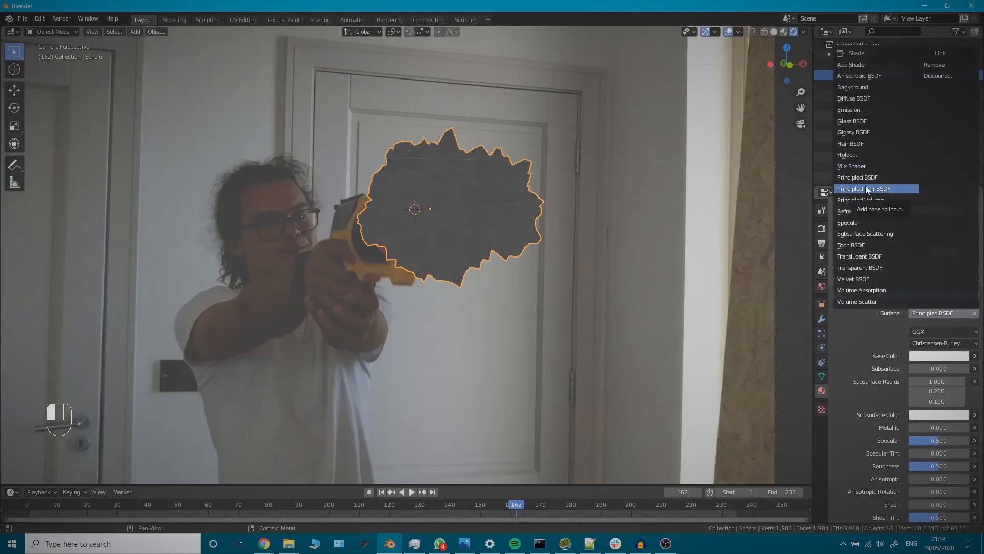
left_click(862, 110)
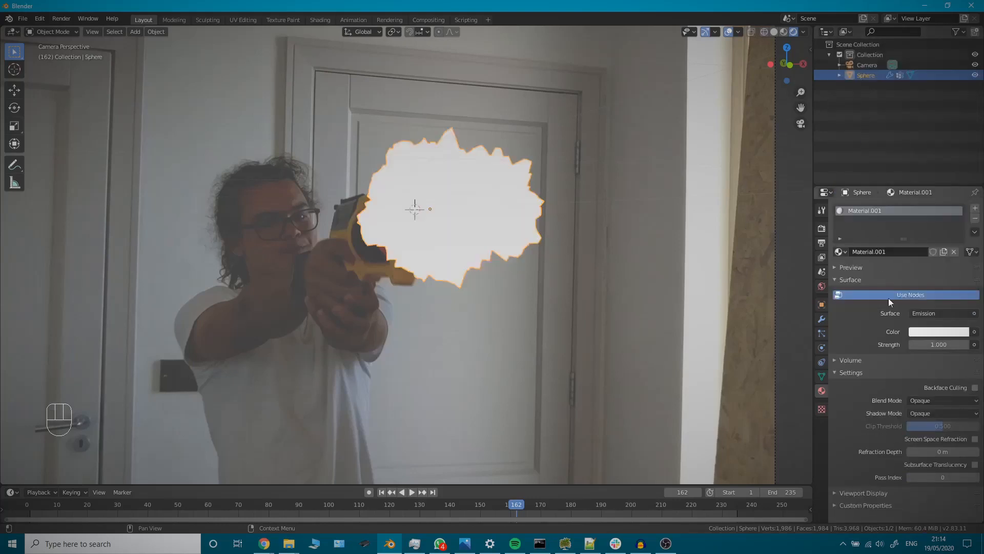
Set the emission colour to a pale peach with hue 0.043 and saturation 0.249, and the strength to 20.
left_click(911, 331)
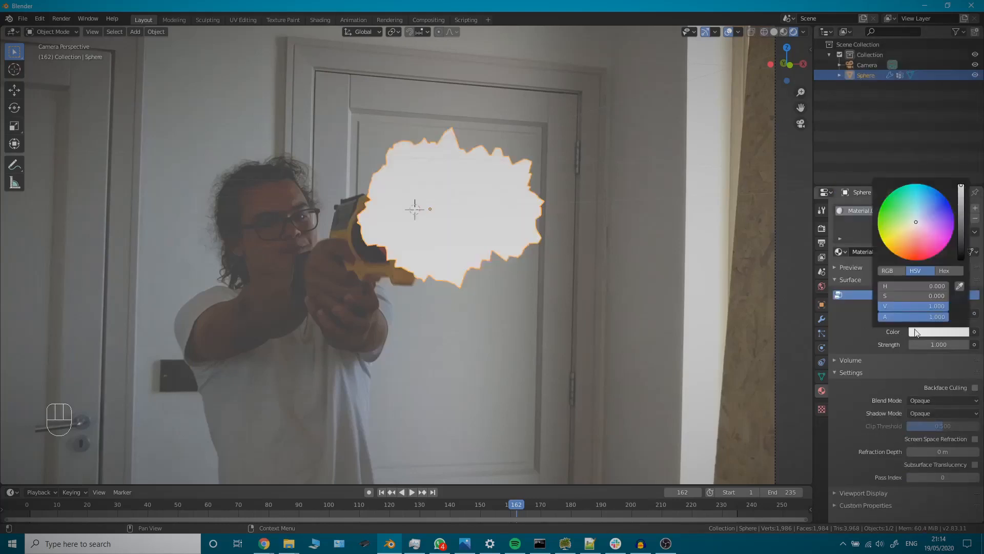
left_click(909, 231)
left_click_drag(910, 232, 915, 231)
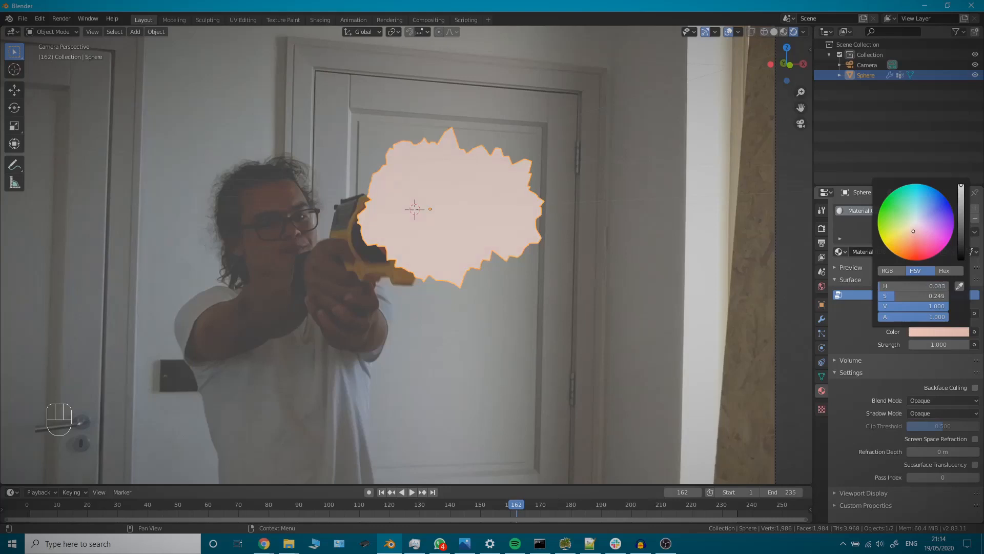
left_click(936, 344)
type("1.0")
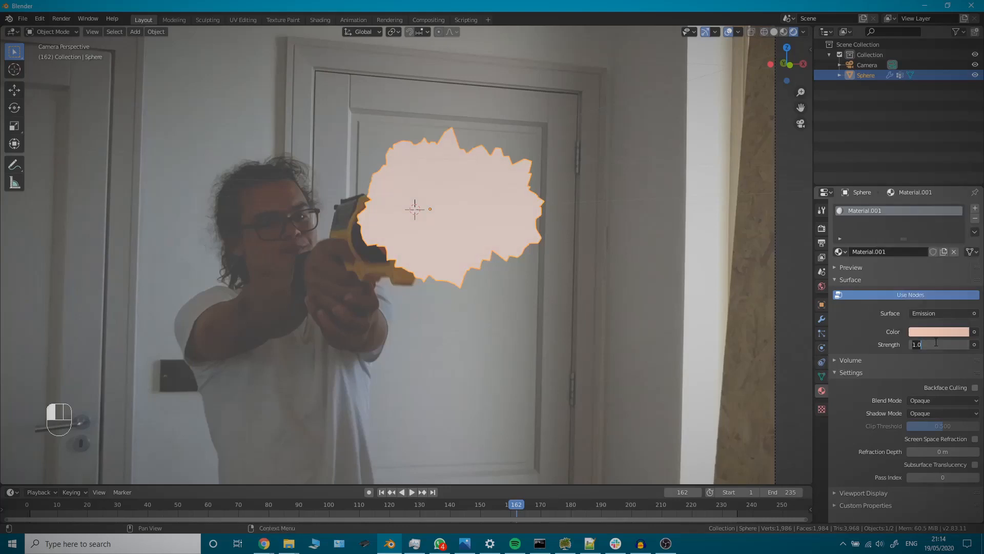
type("20")
key("Return")
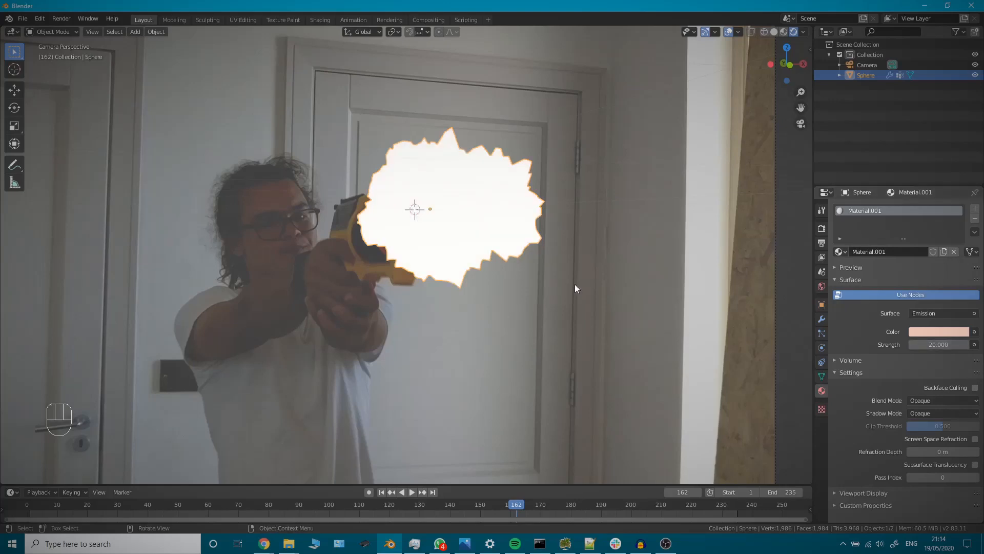
key("z")
Enable Bloom in the Eevee render settings and inspect the deselected muzzle flash's glow up close.
left_click(821, 229)
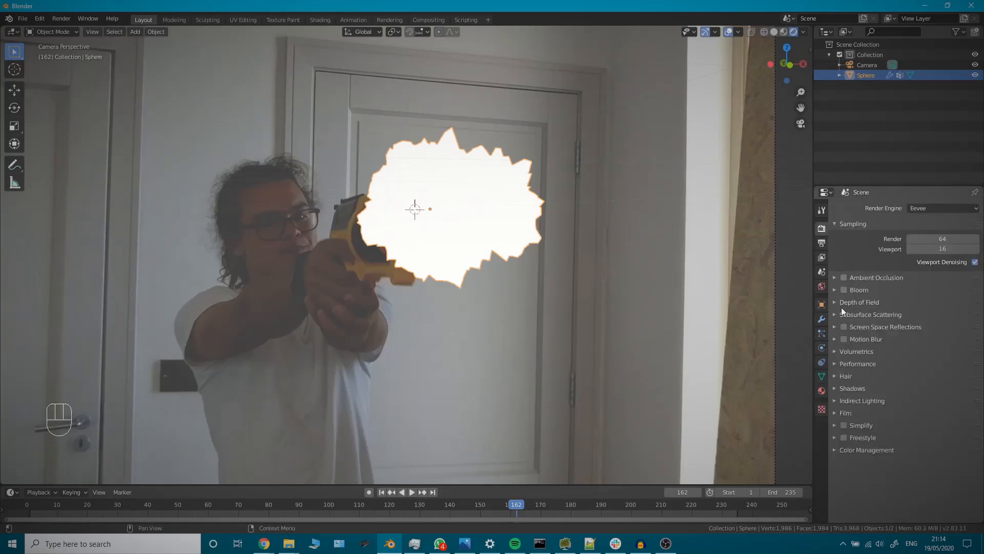
left_click(843, 290)
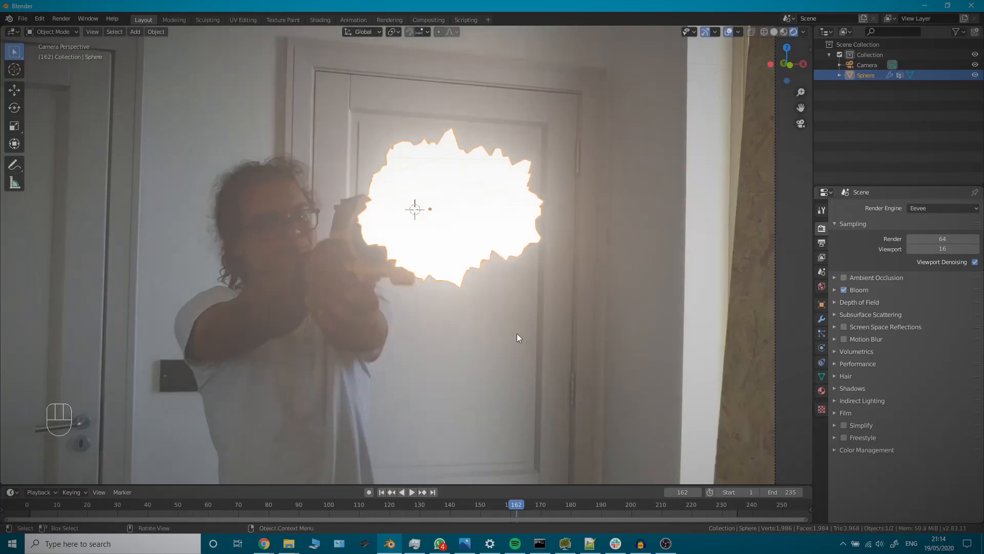
scroll(517, 333, "down", 2)
key("alt+a")
middle_click_drag(527, 321, 454, 340)
scroll(492, 331, "up", 1)
scroll(455, 340, "up", 3)
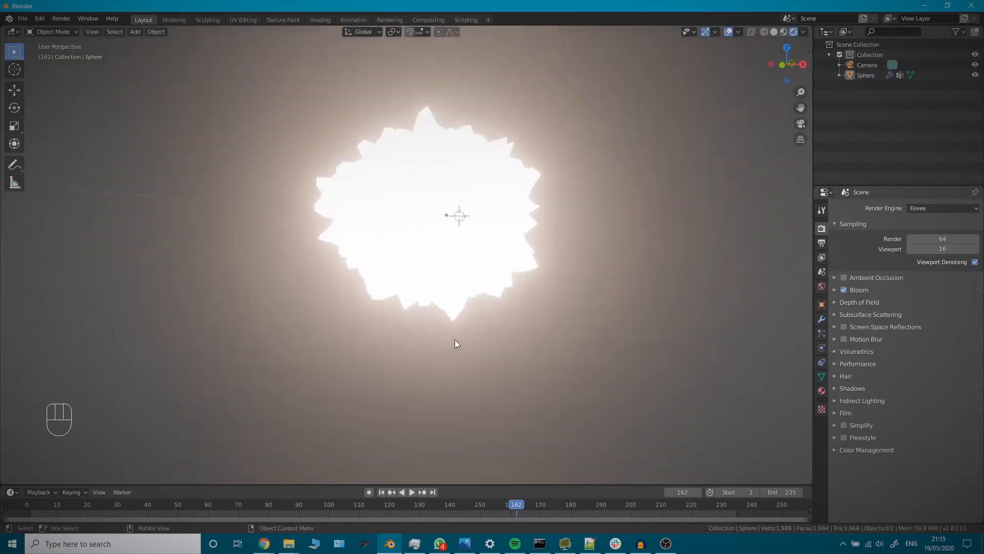
Set the Bloom radius to about 5.754 and its intensity to about 0.068, checking the glow through the camera.
left_click(835, 290)
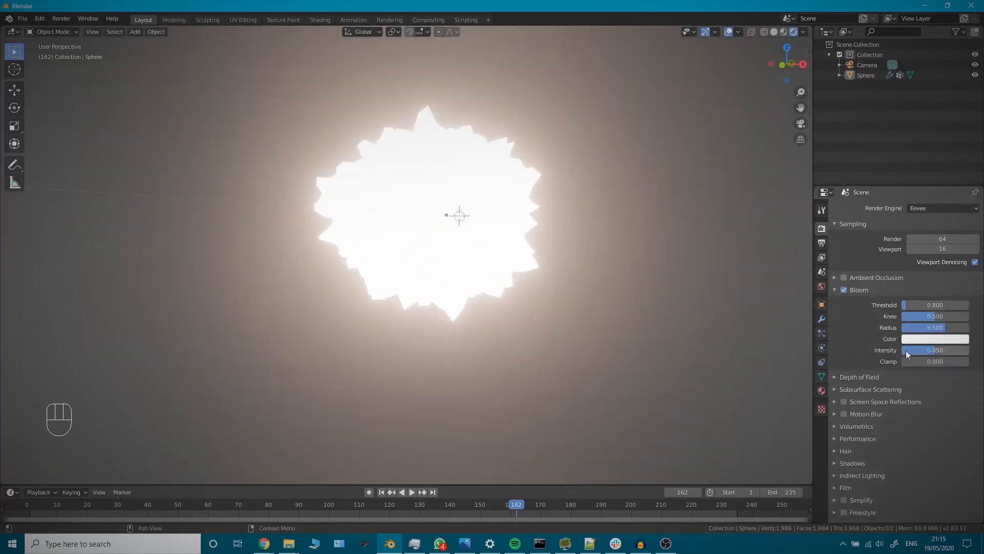
mouse_move(944, 332)
left_mouse_down()
mouse_move(931, 332)
mouse_move(941, 327)
left_mouse_up()
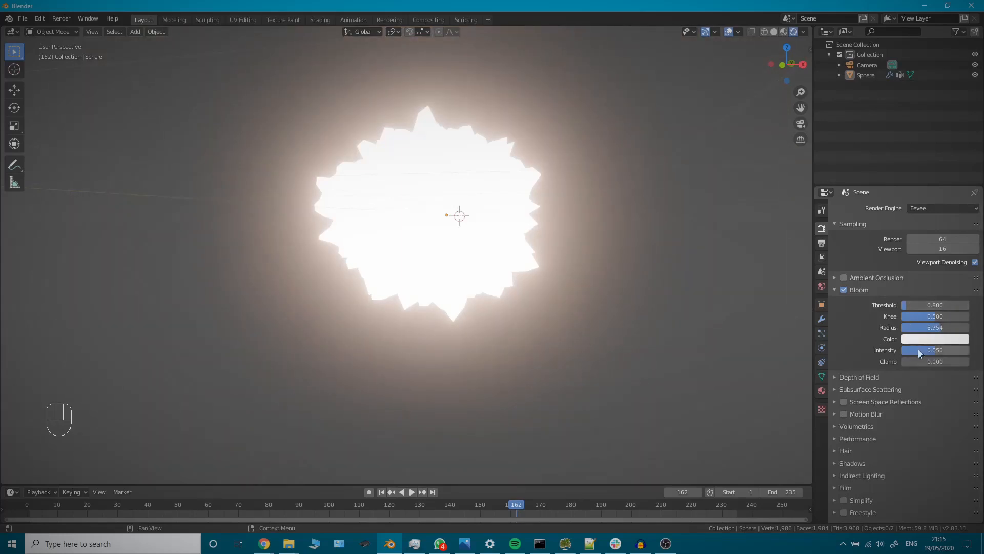
left_click_drag(930, 352, 939, 351)
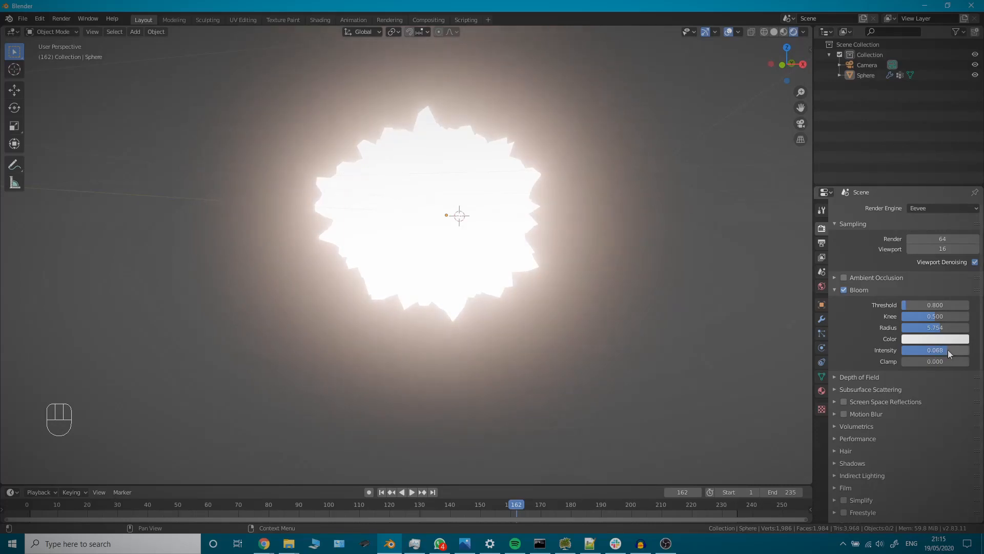
middle_click_drag(540, 319, 586, 323)
key("KP_0")
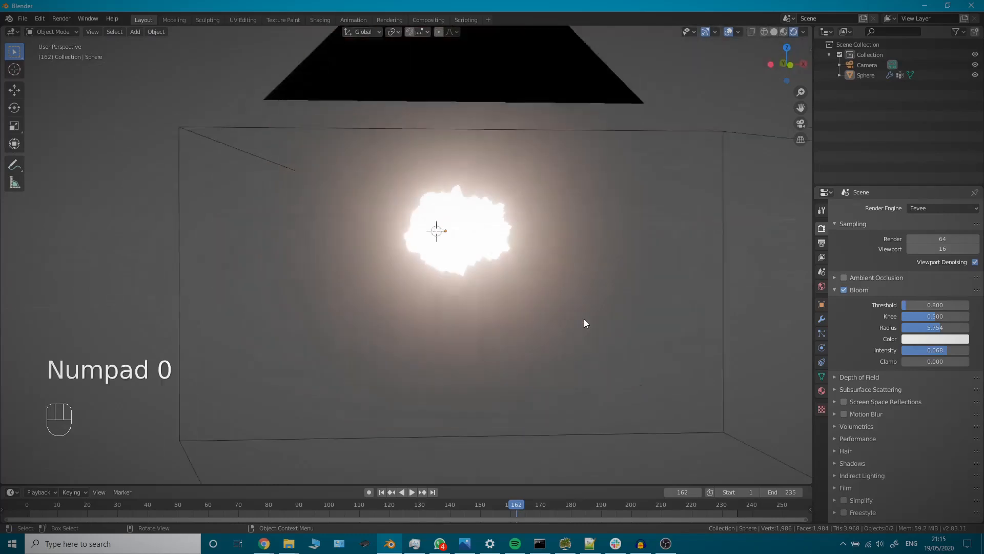
scroll(489, 294, "up", 1)
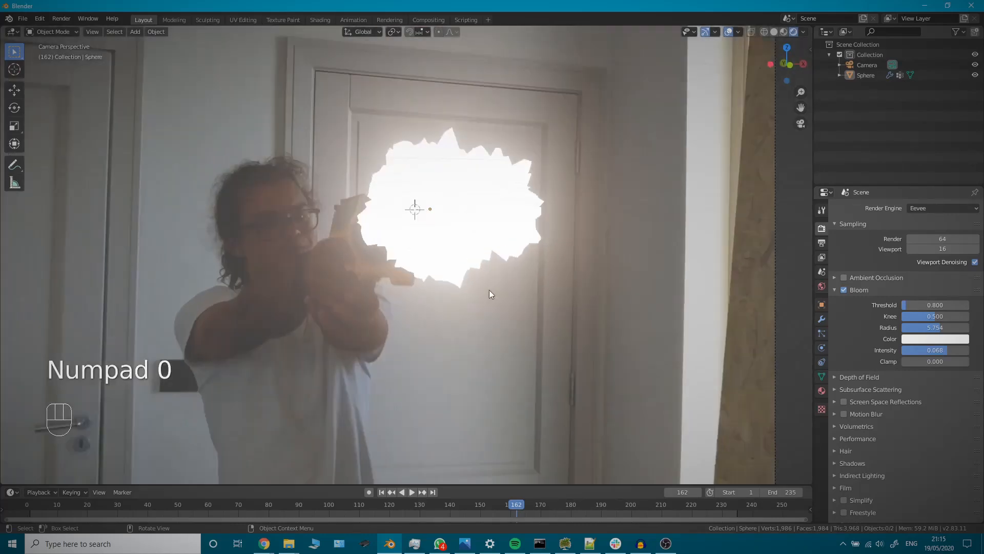
Raise the muzzle flash material's emission strength to about 221.6 and show the camera view in wireframe.
left_click(821, 391)
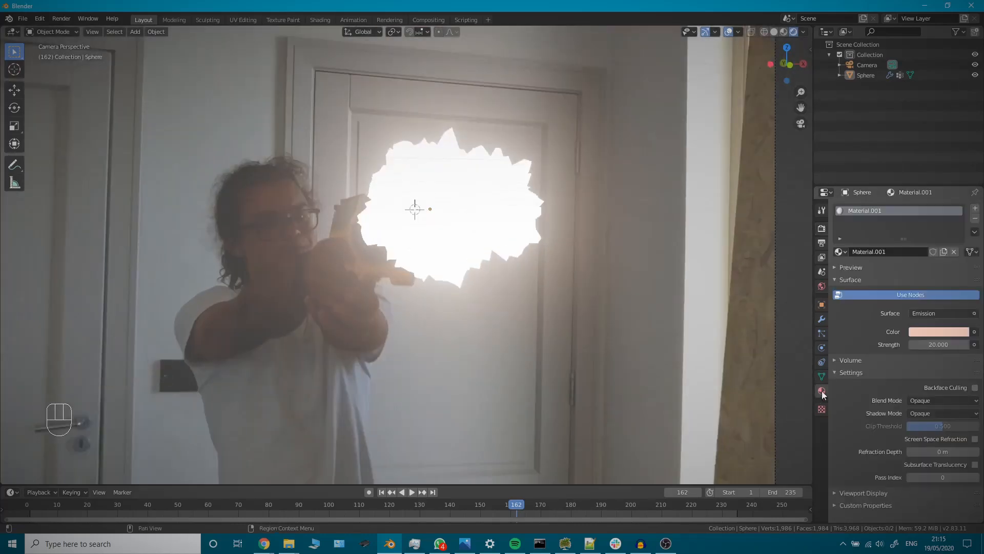
left_click_drag(932, 344, 971, 344)
scroll(495, 339, "down", 2)
key("z")
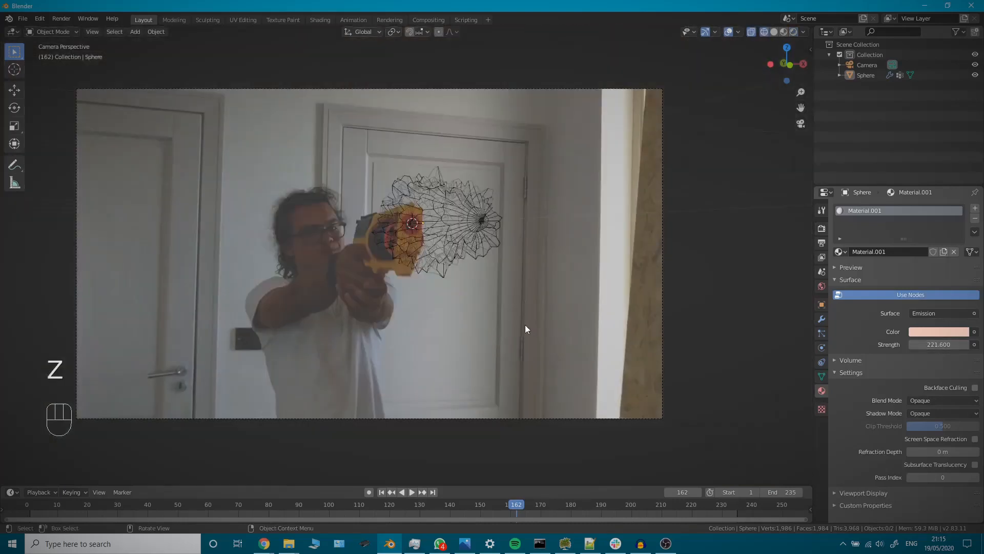
Show the muzzle flash in rendered shading and set its emission strength to 30 as a trial, settling on 40.
key("z")
middle_click_drag(509, 322, 490, 364)
scroll(493, 314, "down", 1)
scroll(509, 324, "up", 1)
mouse_move(423, 336)
middle_mouse_down()
mouse_move(441, 340)
mouse_move(430, 338)
middle_mouse_up()
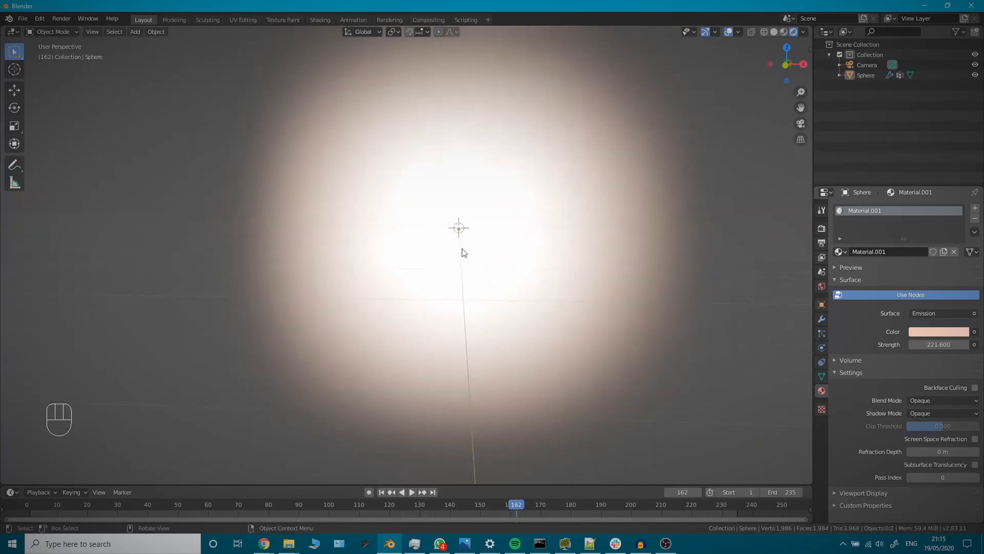
left_click(936, 346)
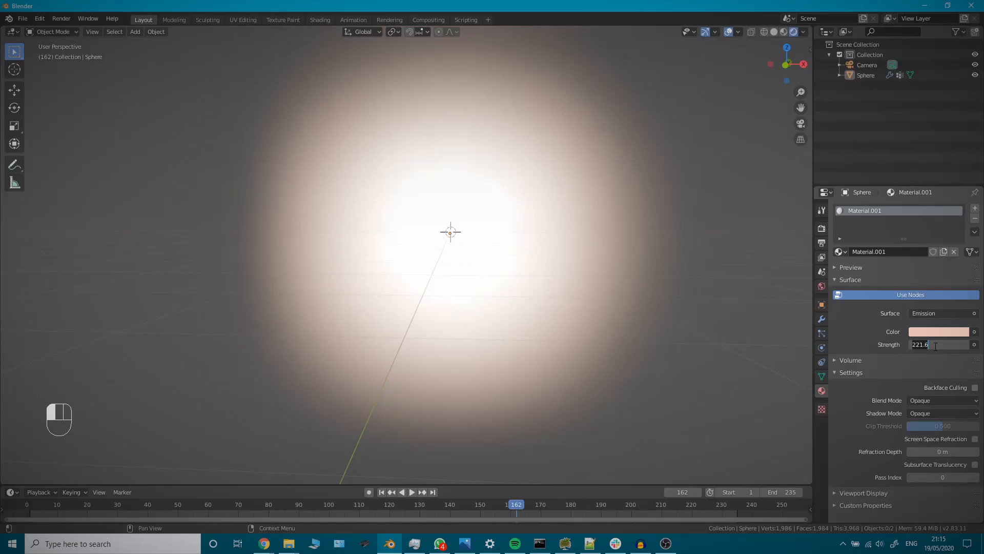
type("20")
key("Return")
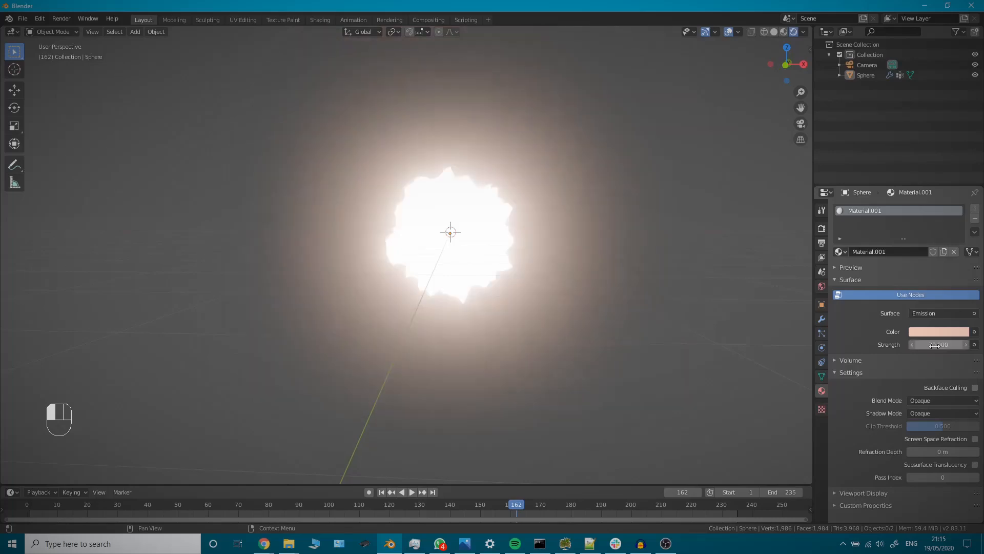
left_click(936, 346)
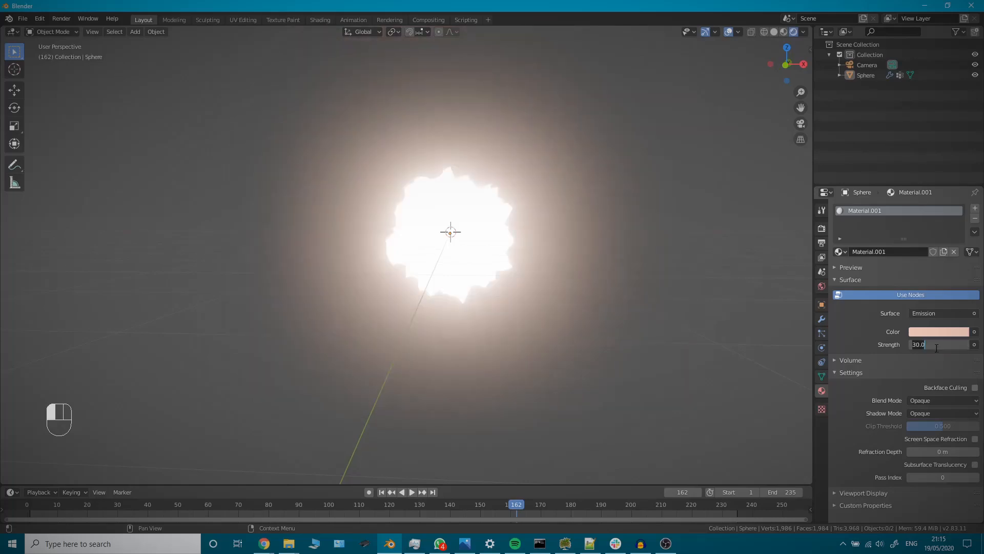
type("40")
key("Return")
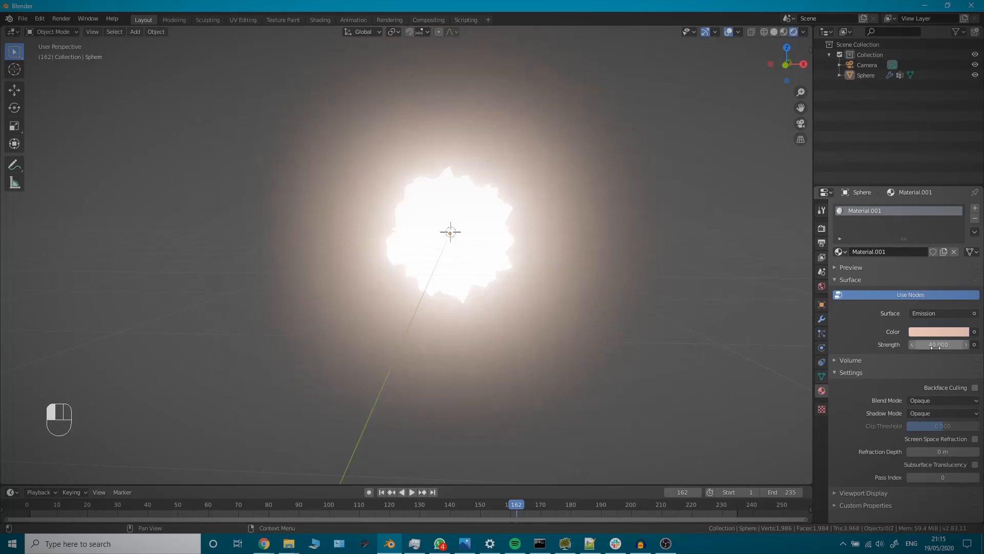
Set the emission colour to pale orange with hue 0.113 and saturation 0.388, checking the glow through the camera and from several angles.
middle_click_drag(438, 315, 468, 328)
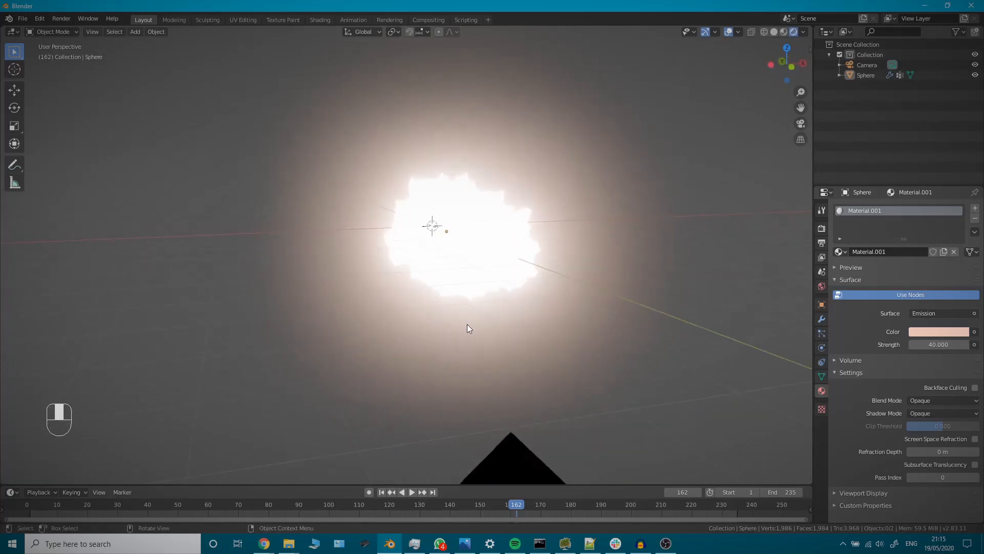
left_click(932, 333)
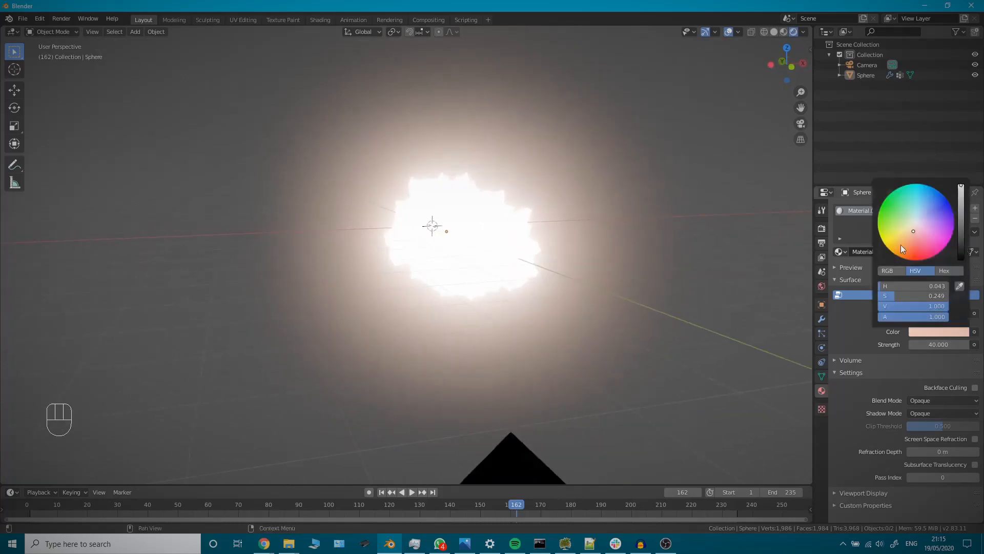
left_click_drag(912, 234, 906, 233)
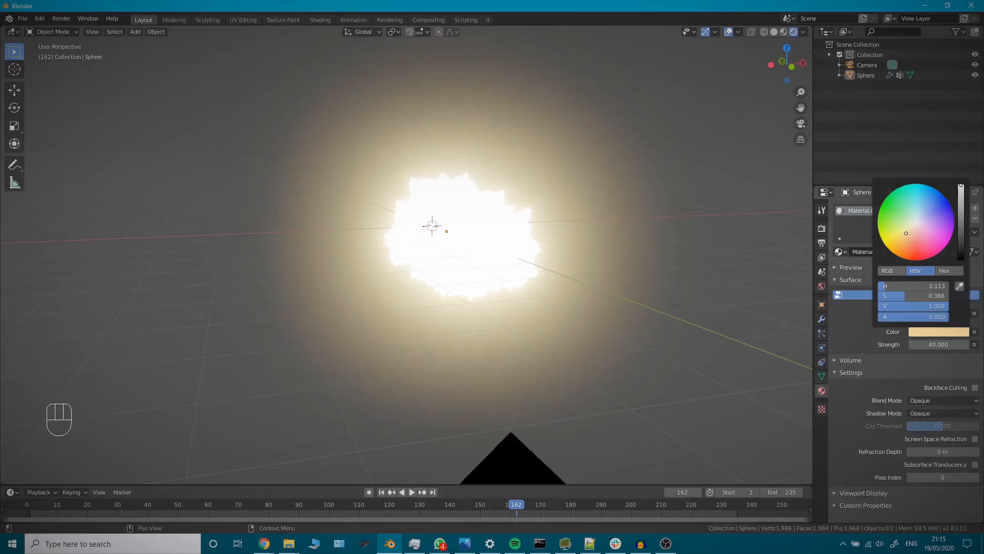
key("KP_0")
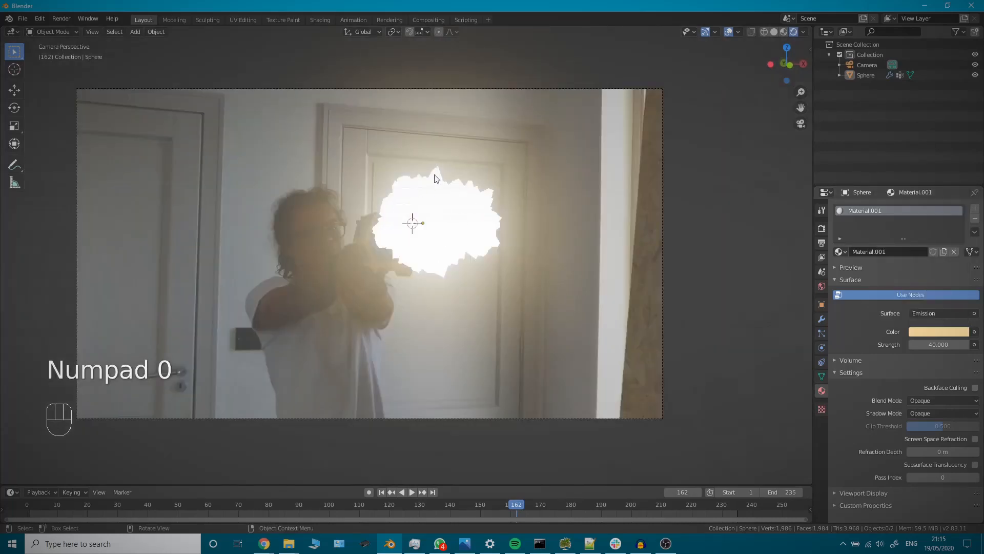
scroll(437, 188, "up", 2)
middle_click_drag(455, 191, 443, 275)
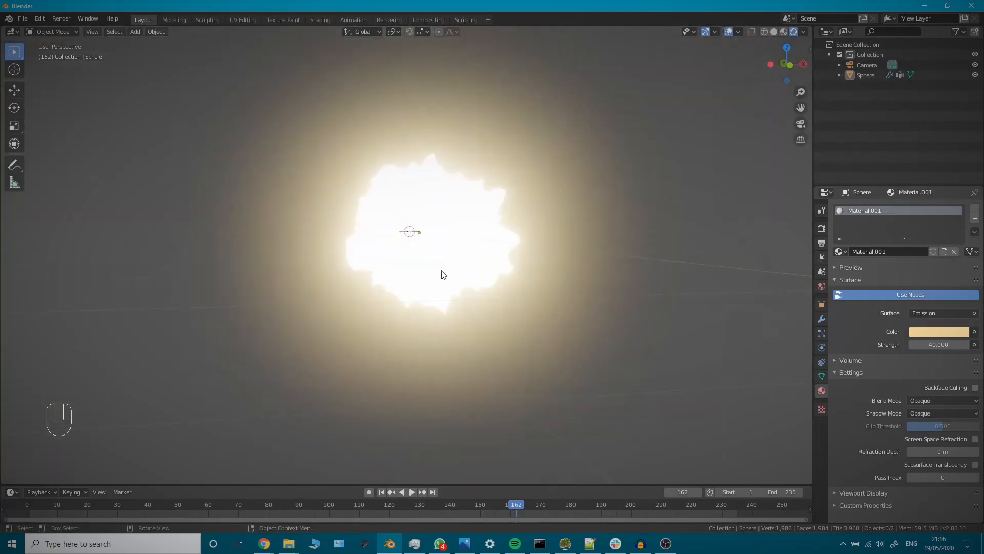
middle_click_drag(404, 318, 435, 304)
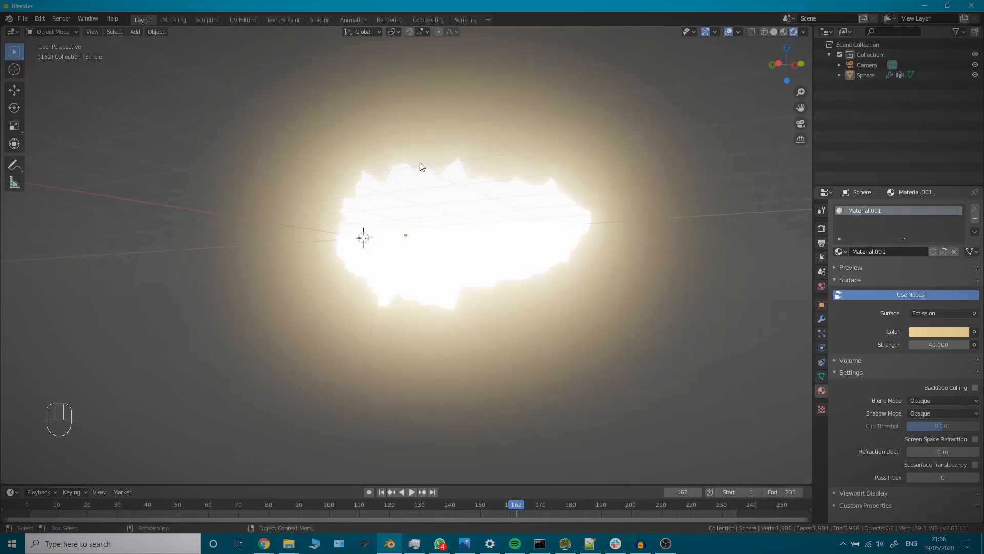
middle_click_drag(401, 295, 411, 271)
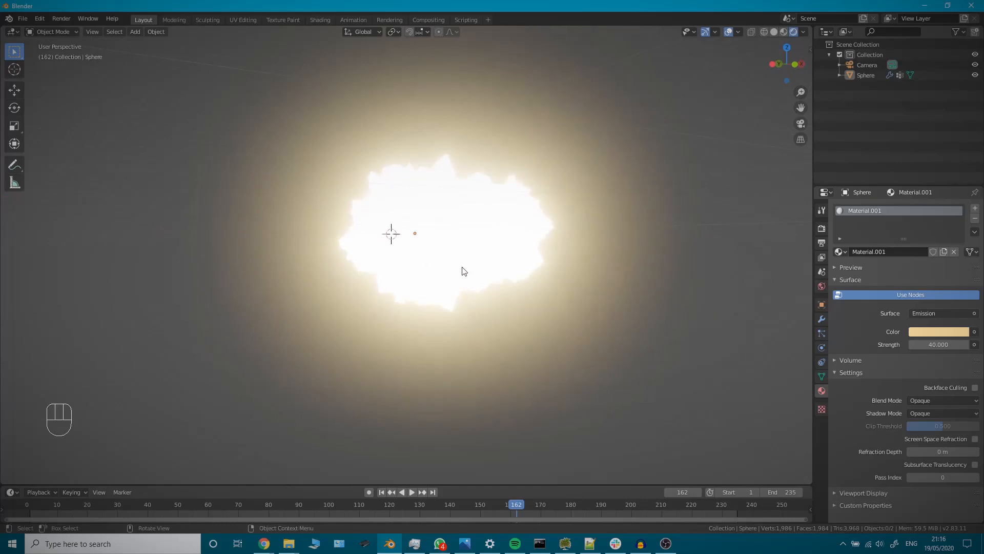
middle_click_drag(479, 266, 449, 276)
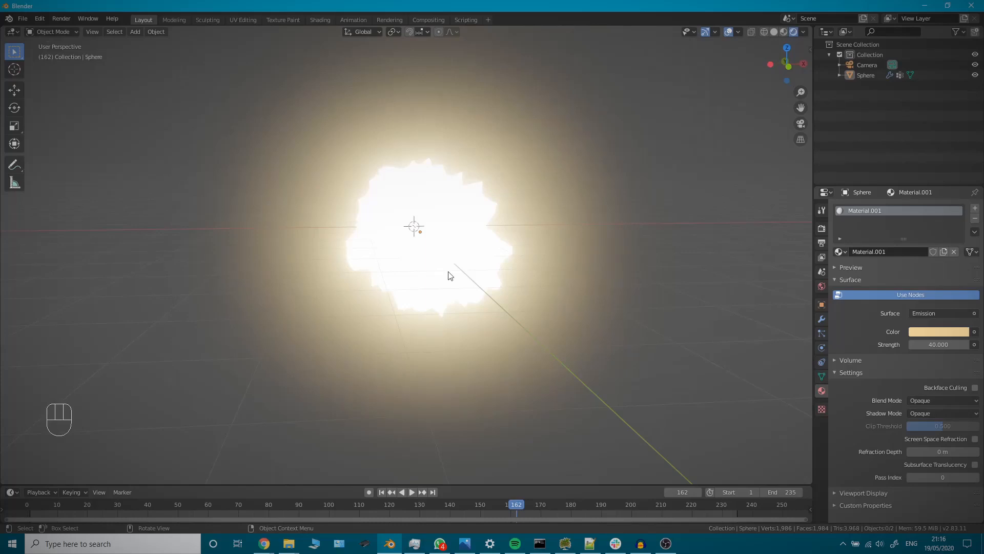
Save the project as the next numbered version, MuzzleFlash_004.blend, in the MuzzleFlash Blender folder.
key("ctrl+shift+s")
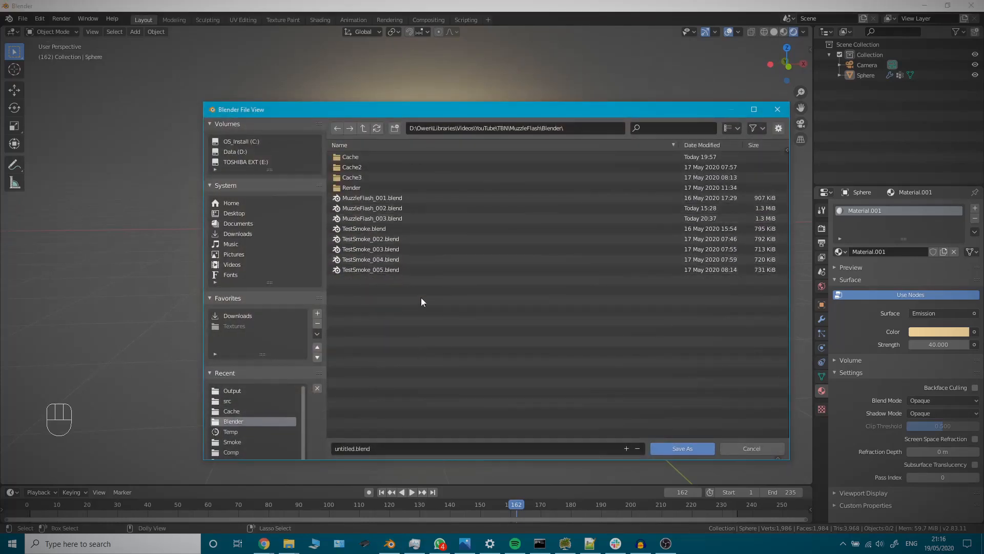
left_click(361, 220)
left_click(626, 448)
left_click(694, 449)
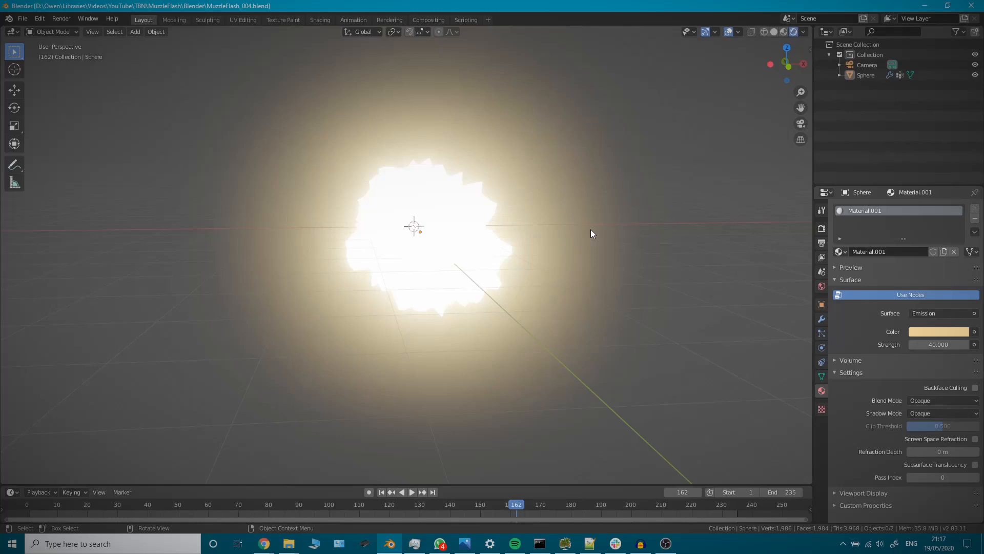
In the camera view, disable Show in Renders for the muzzle flash at frame 161 and keyframe it.
key("KP_0")
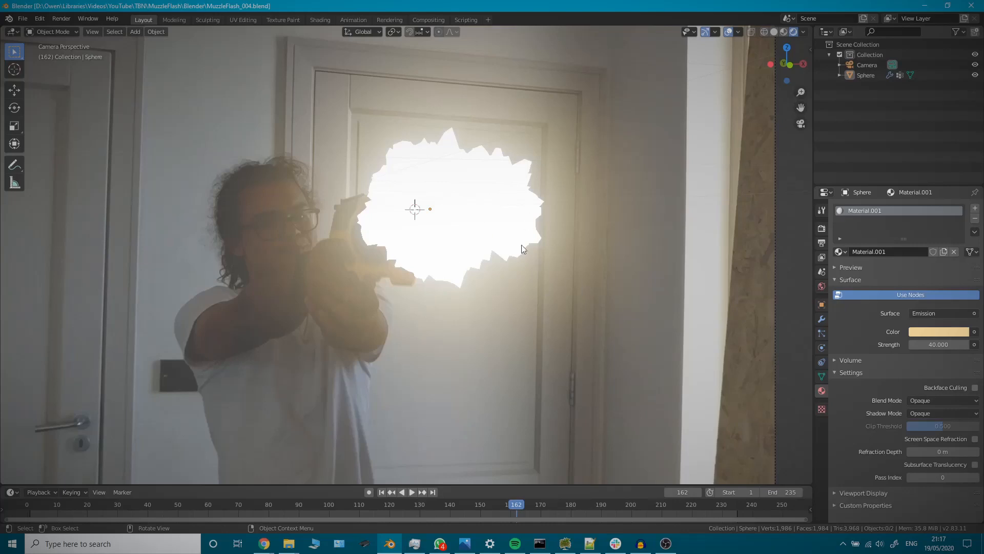
left_click(822, 305)
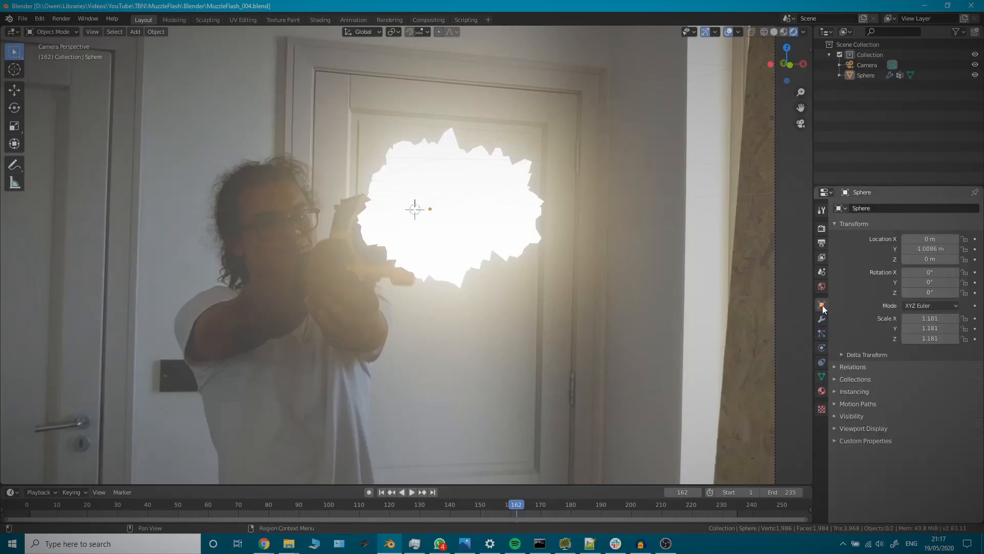
left_click(838, 416)
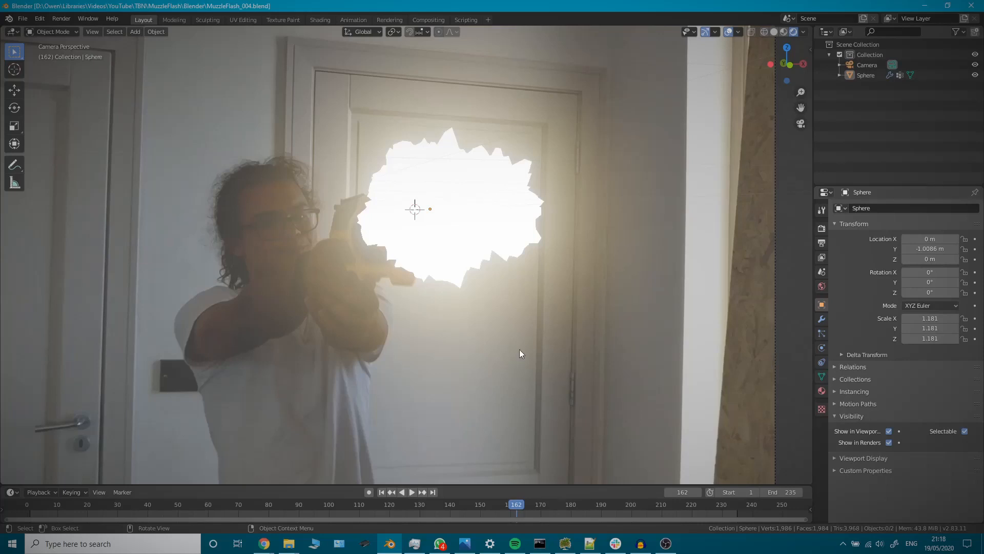
key("Left")
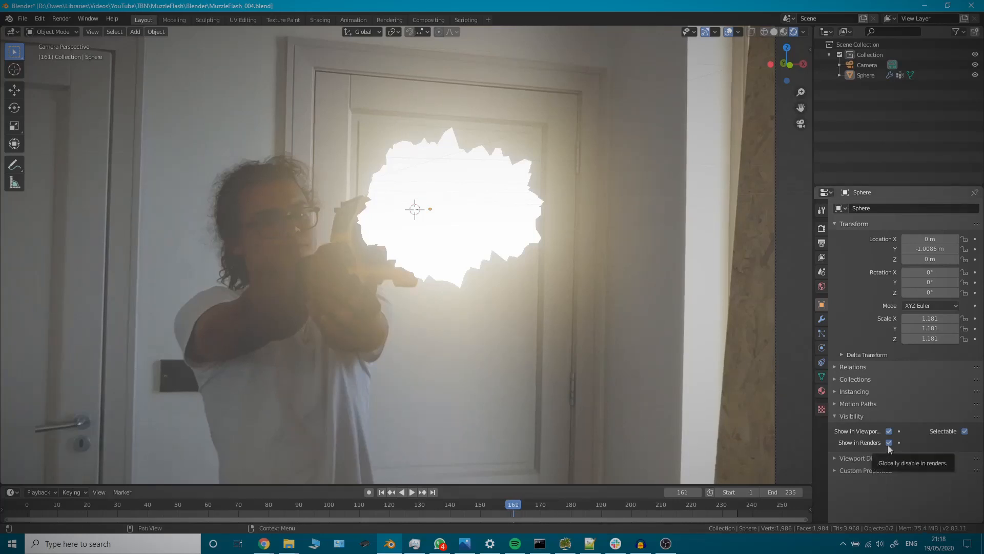
key("Left")
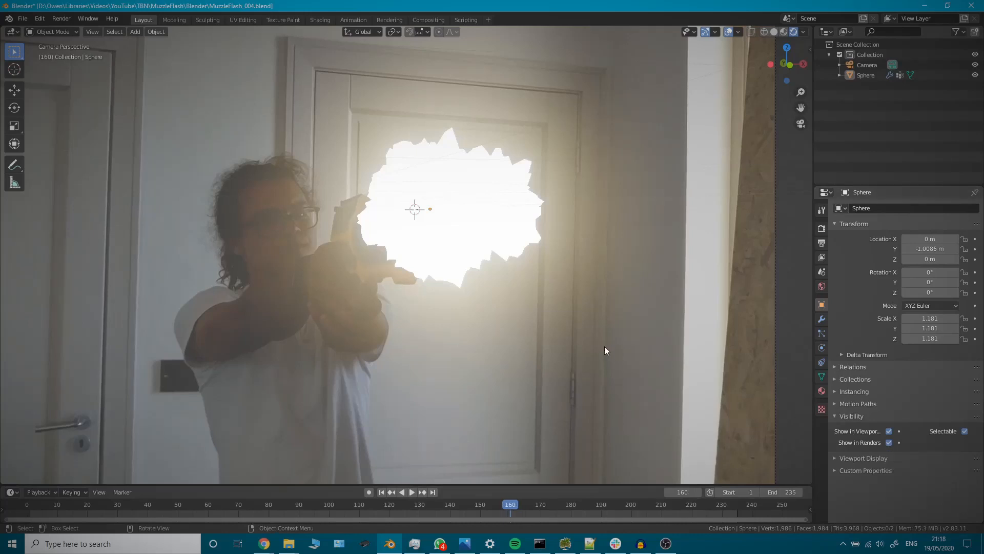
key("Right")
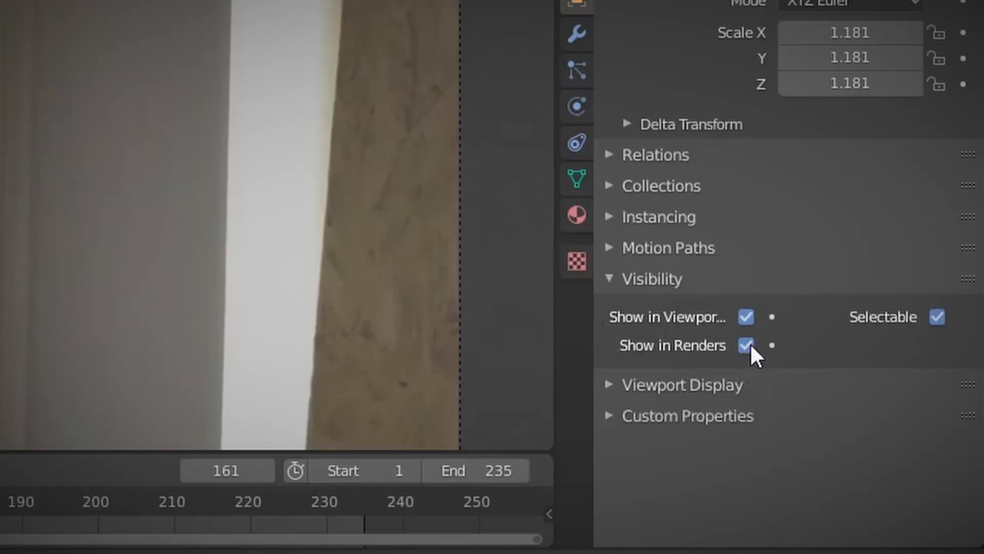
left_click(889, 442)
left_click(771, 346)
Enable Show in Renders for the muzzle flash at frame 162, keyframe it, and check the setting on the neighbouring frames.
left_click(747, 348)
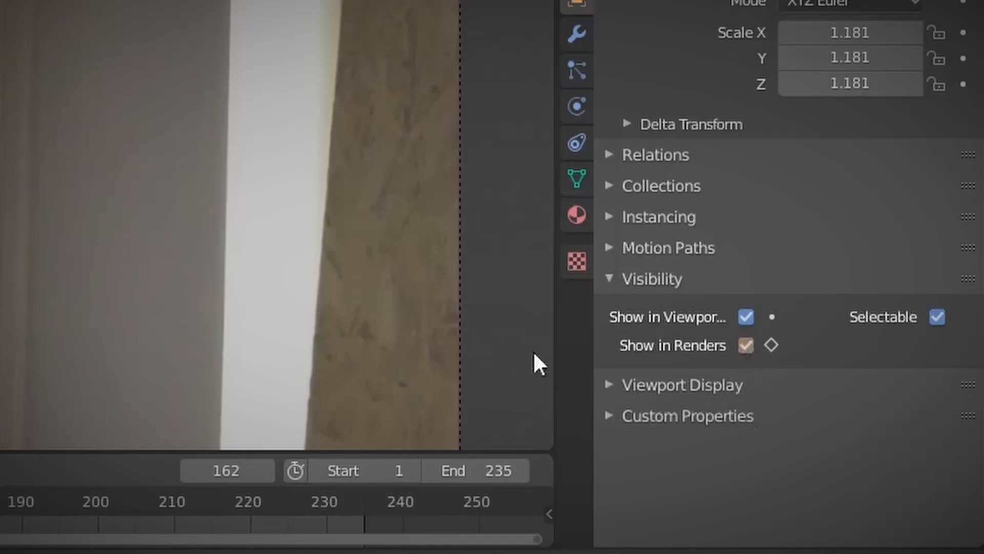
key("Left")
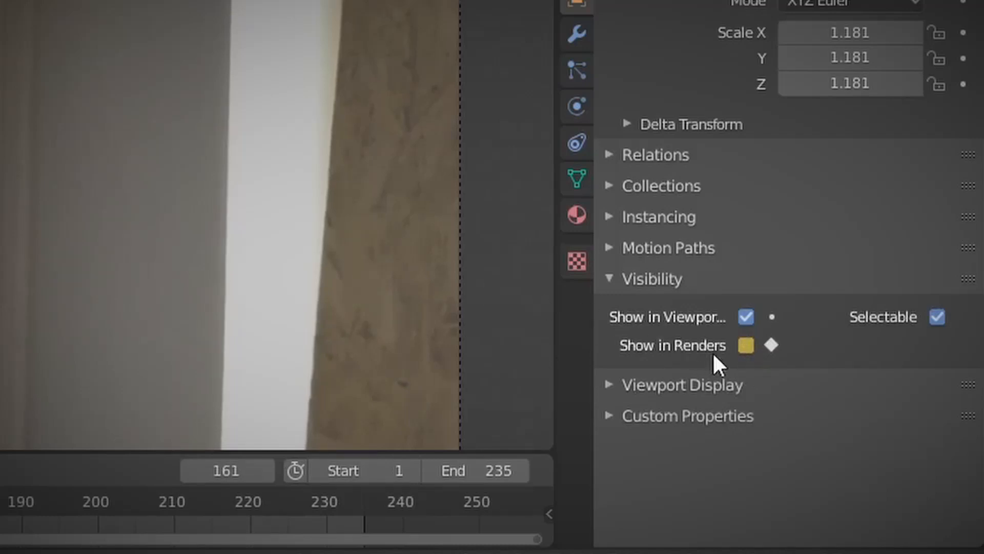
key("Right")
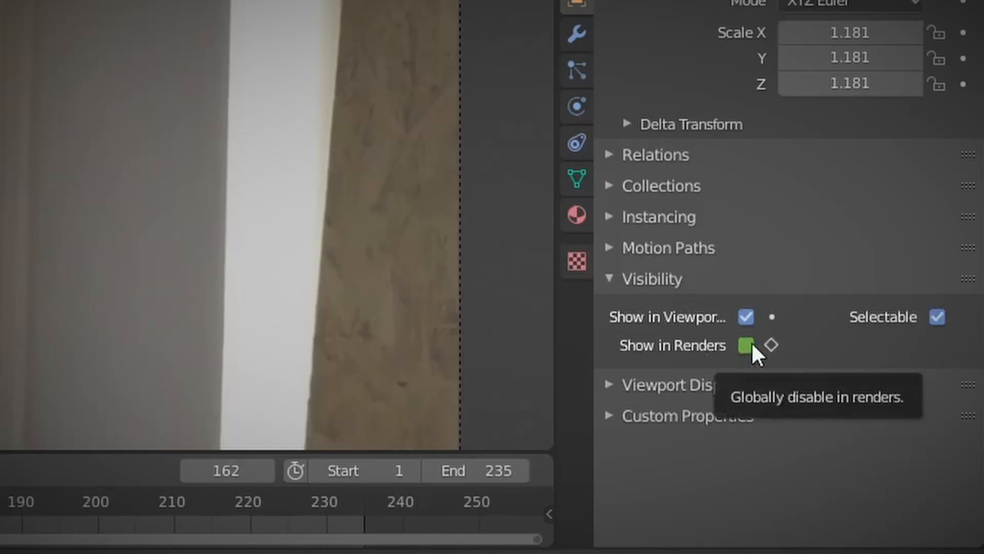
left_click(748, 345)
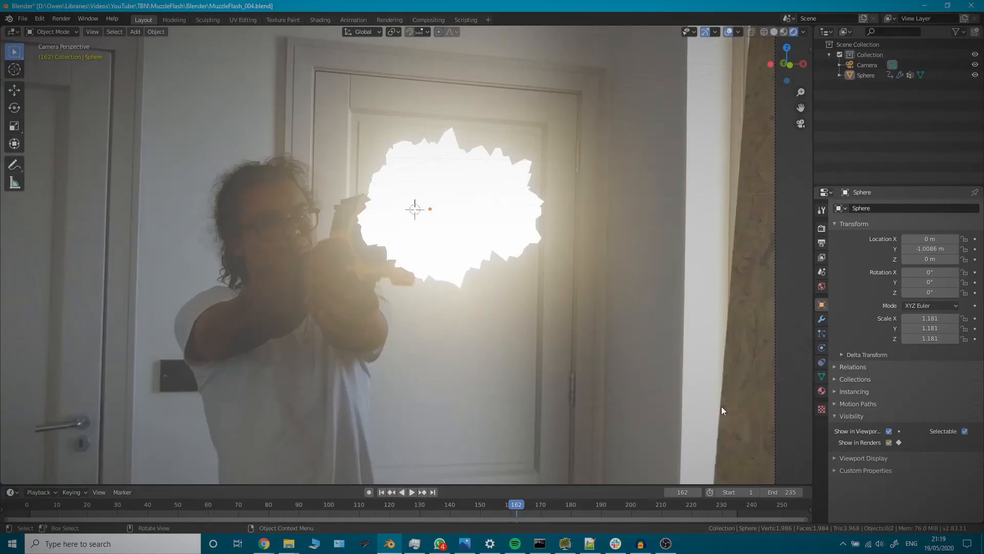
key("Right")
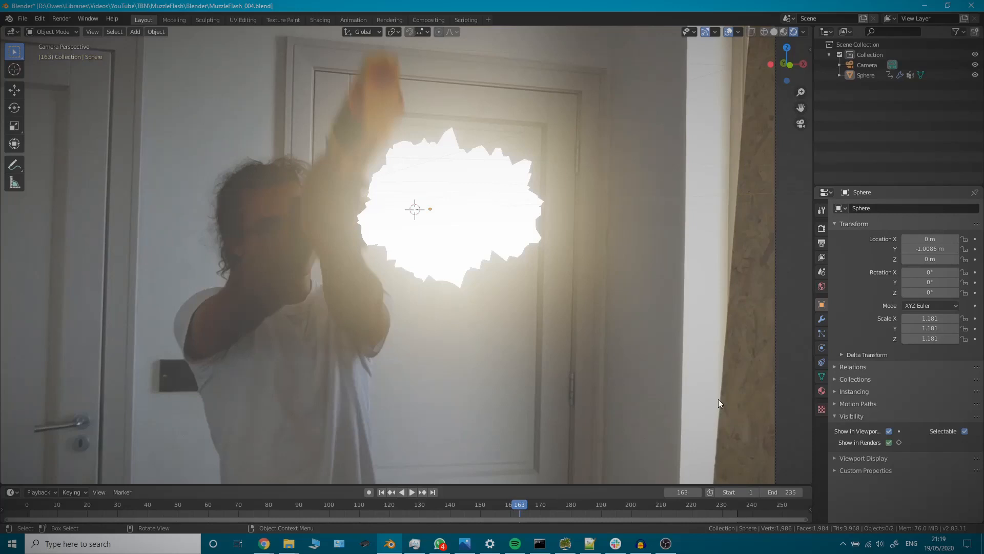
key("Left")
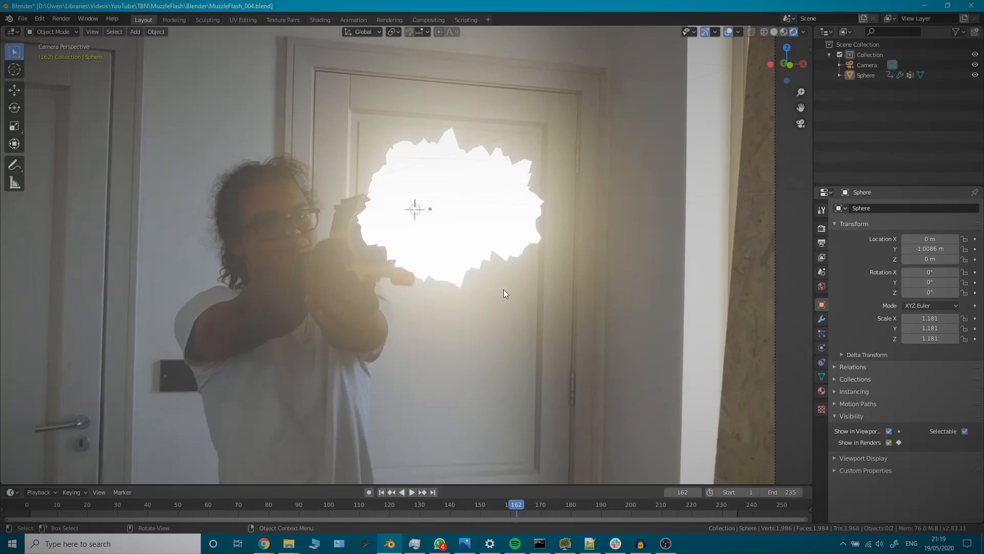
key("Right")
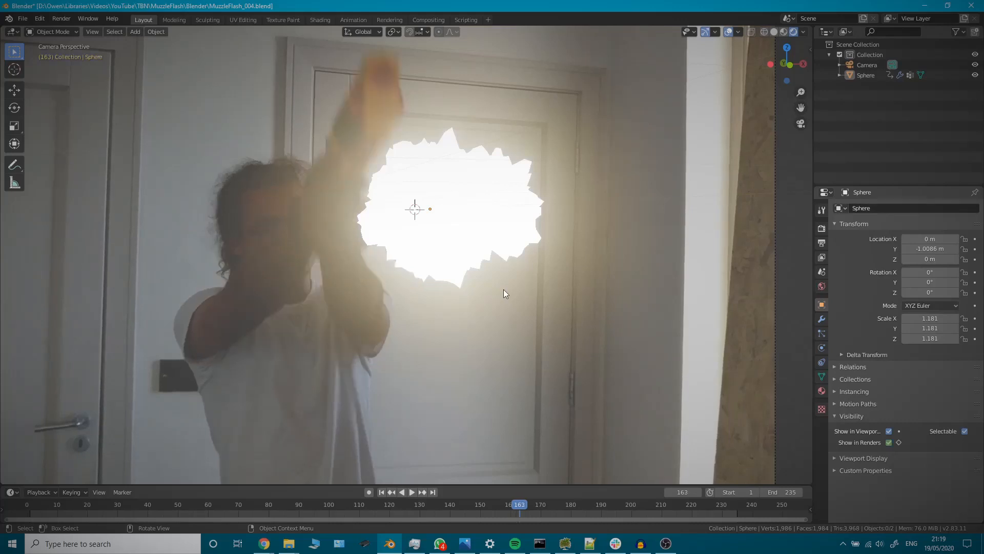
key("Down")
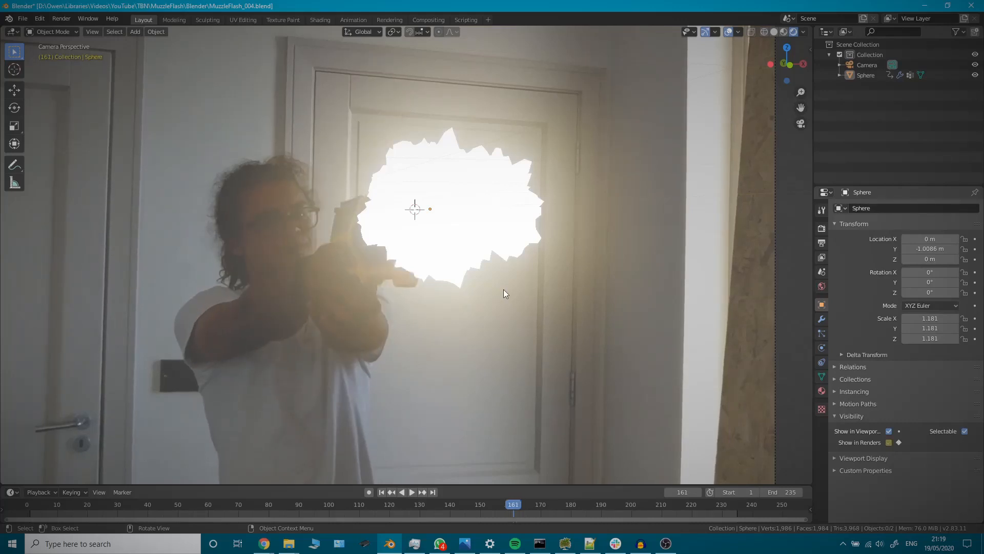
key("Right")
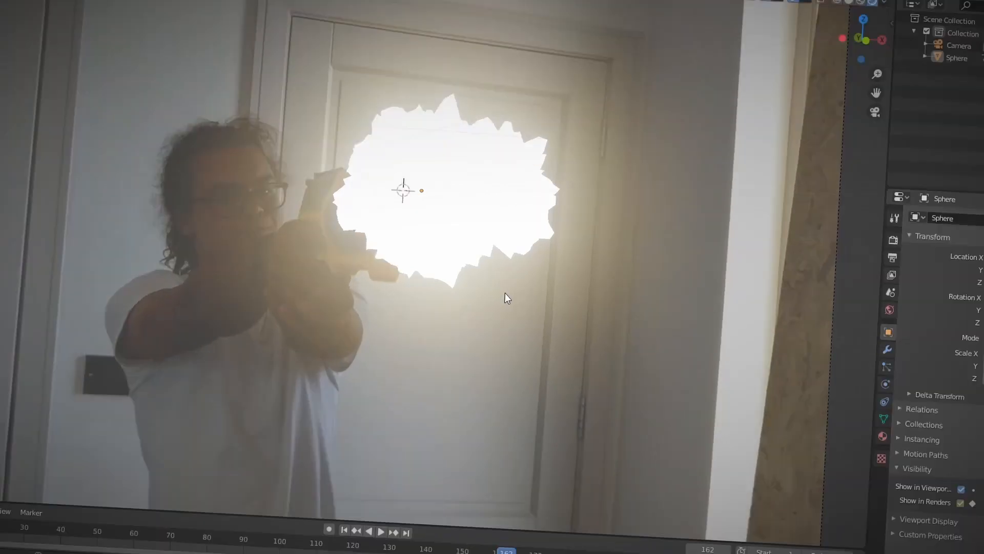
Select the muzzle flash, disable its Show in Renders at frame 164 and keyframe it.
left_click(512, 232)
key("Right")
key("Right")
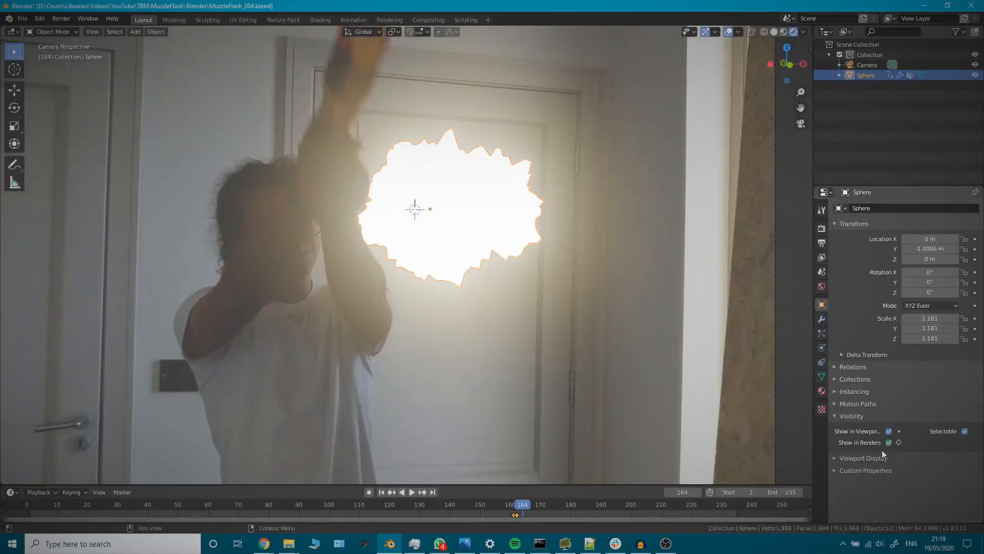
left_click(899, 442)
left_click(899, 442)
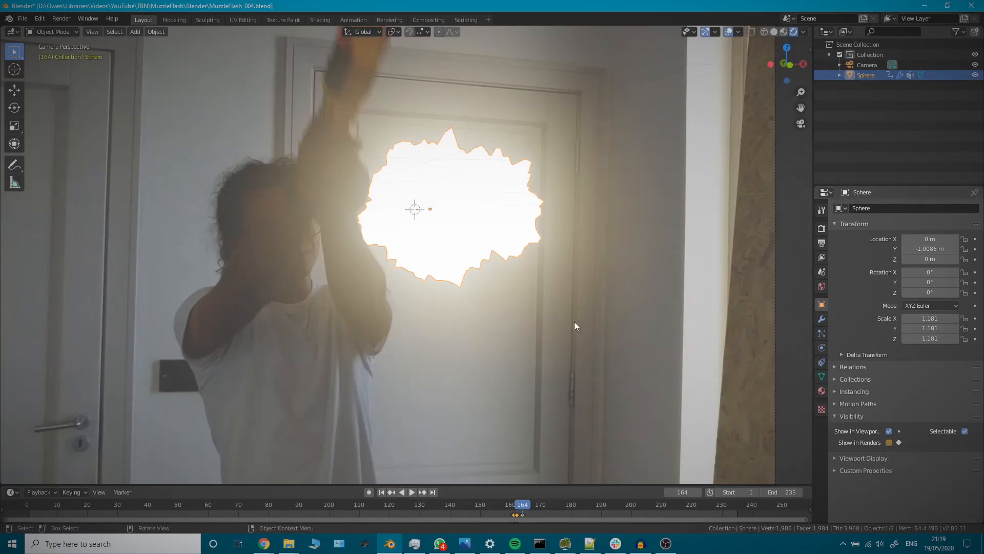
Step through frames 160 to 165 to examine when the muzzle flash is set to render.
key("Left")
key("Left")
key("Left")
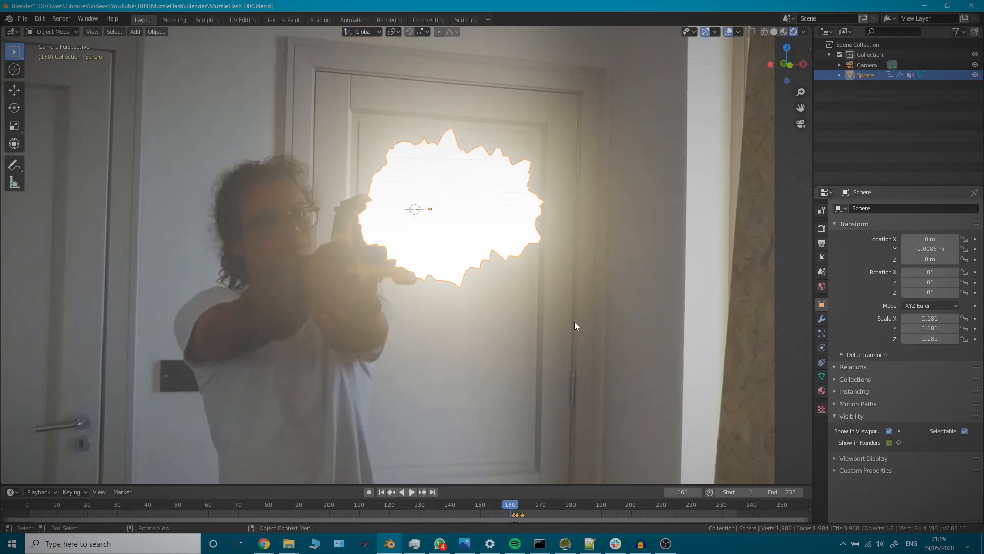
key("Right")
key("Right")
key("Right")
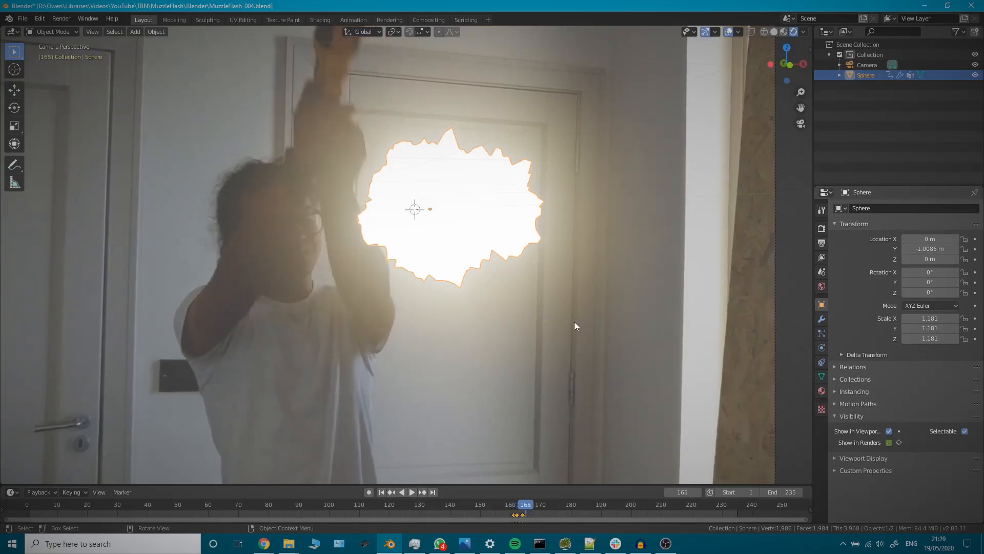
key("Left")
key("Left")
key("Left")
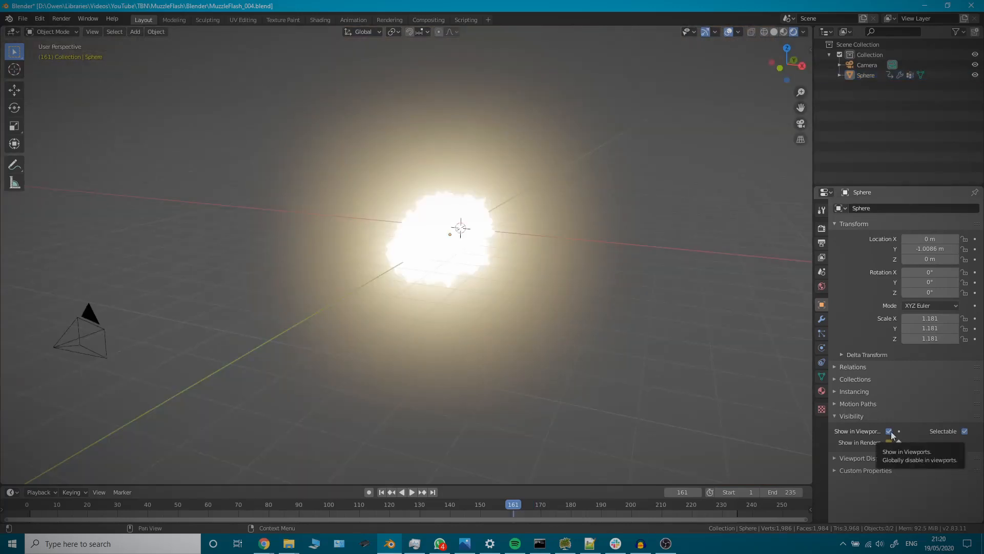
Create a full copy of the current muzzle flash scene.
middle_click_drag(507, 332, 543, 343)
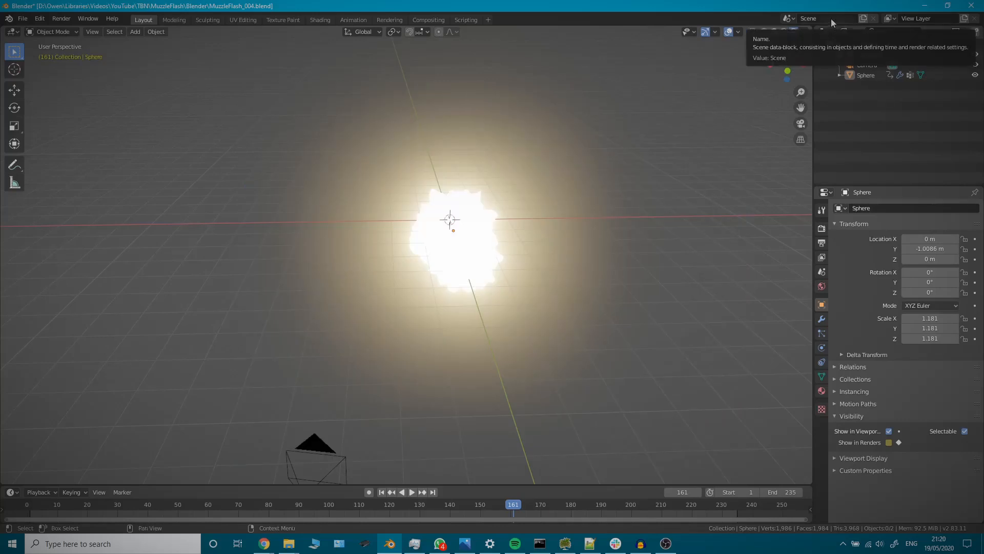
left_click(863, 20)
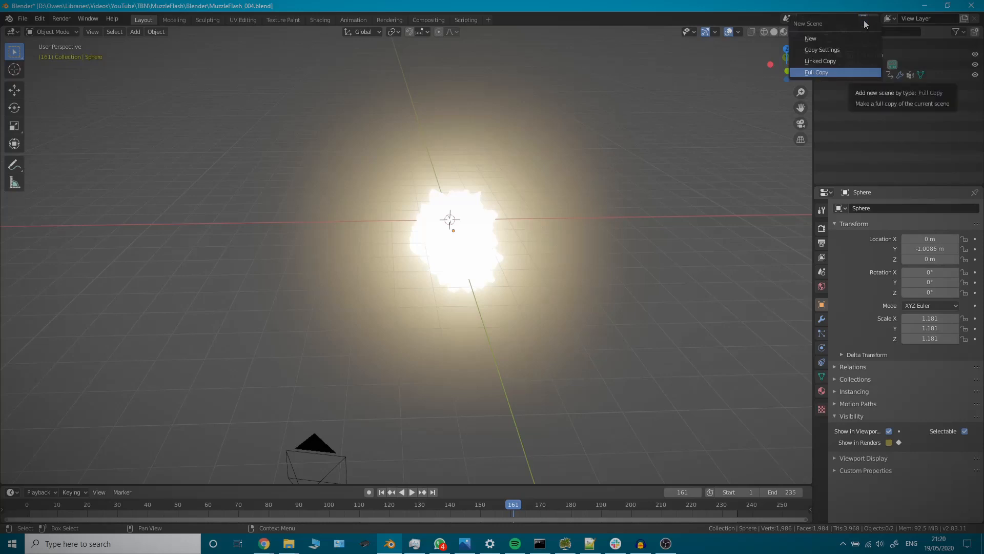
left_click(833, 75)
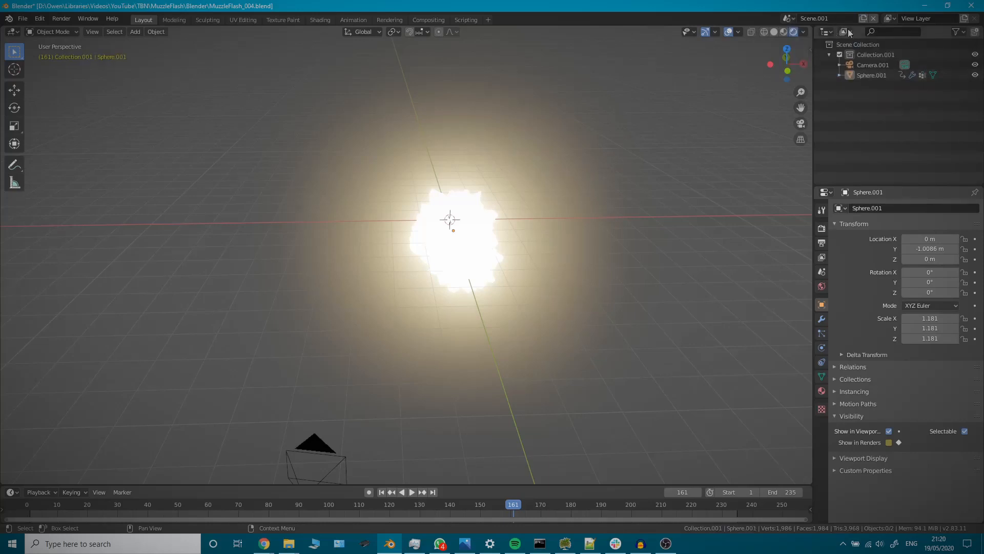
Switch back to the original scene and rename it Flash.
left_click(788, 18)
left_click(803, 34)
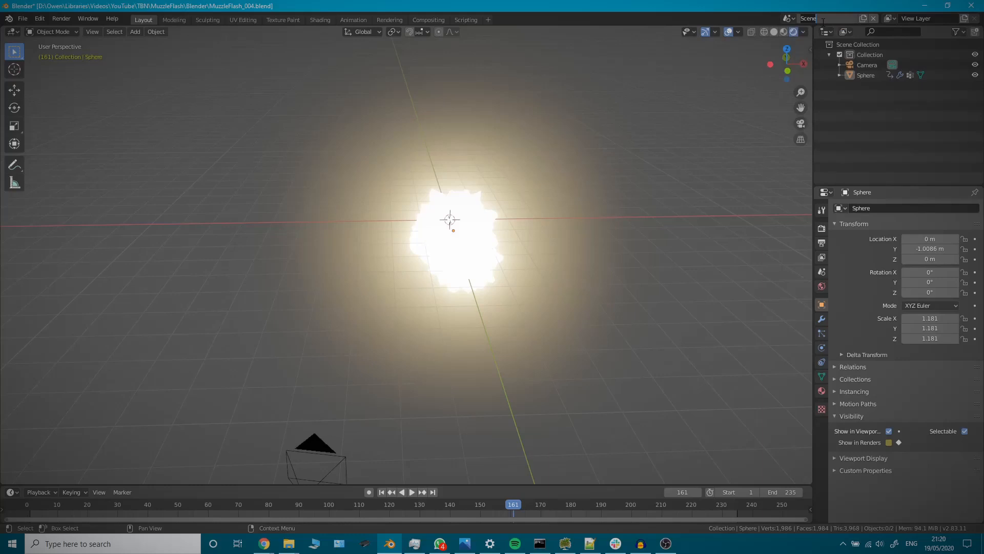
type("Flash")
key("Return")
Switch to the copied scene and rename it Smoke.
left_click(789, 18)
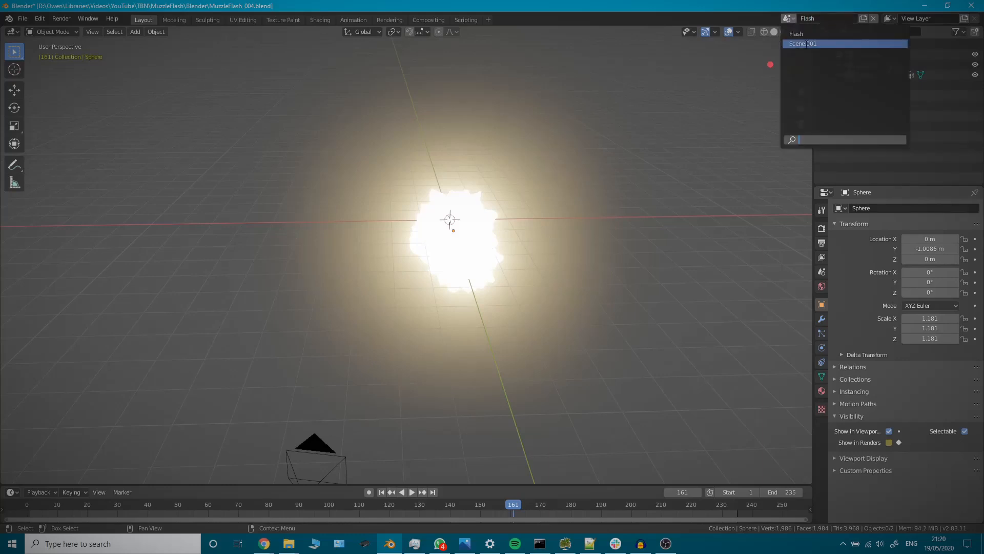
left_click(815, 28)
left_click(817, 18)
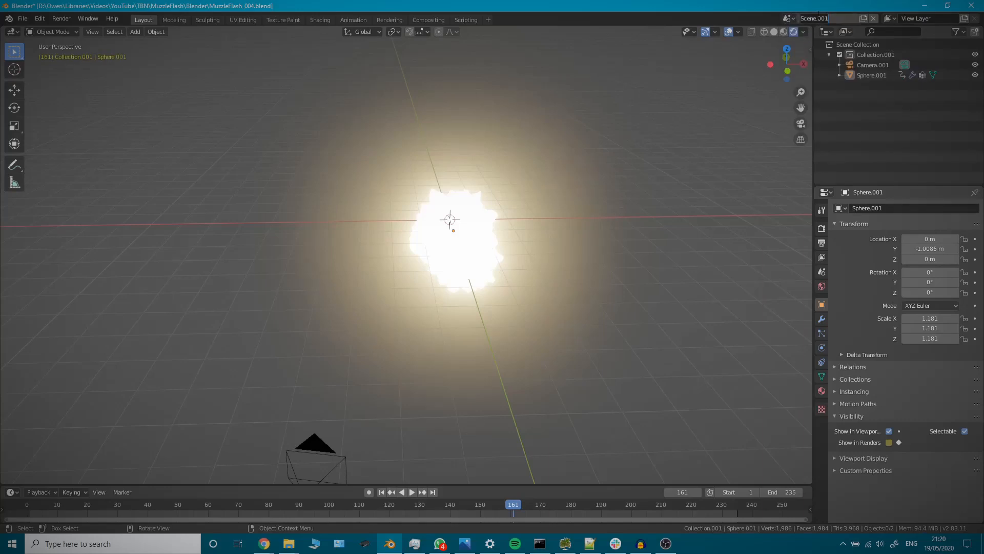
type("Smoke")
key("Return")
Delete the muzzle flash sphere from the Smoke scene.
left_click(477, 253)
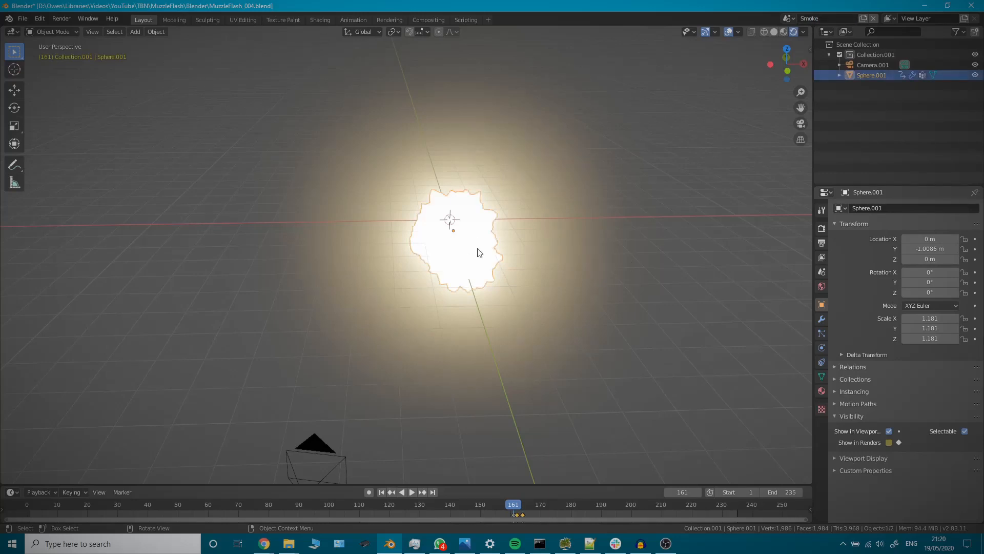
key("x")
left_click(478, 251)
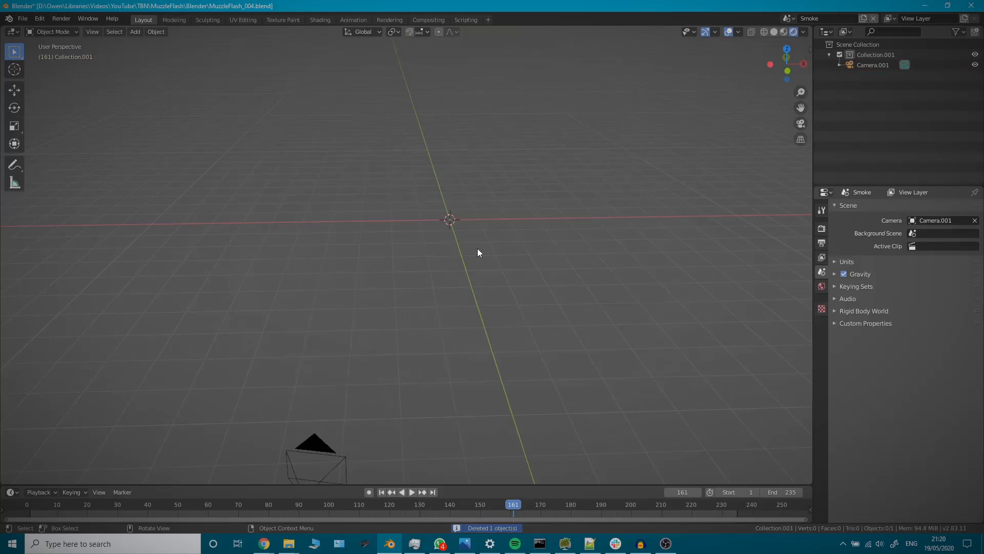
Set the Smoke scene's render engine to Cycles.
left_click(825, 230)
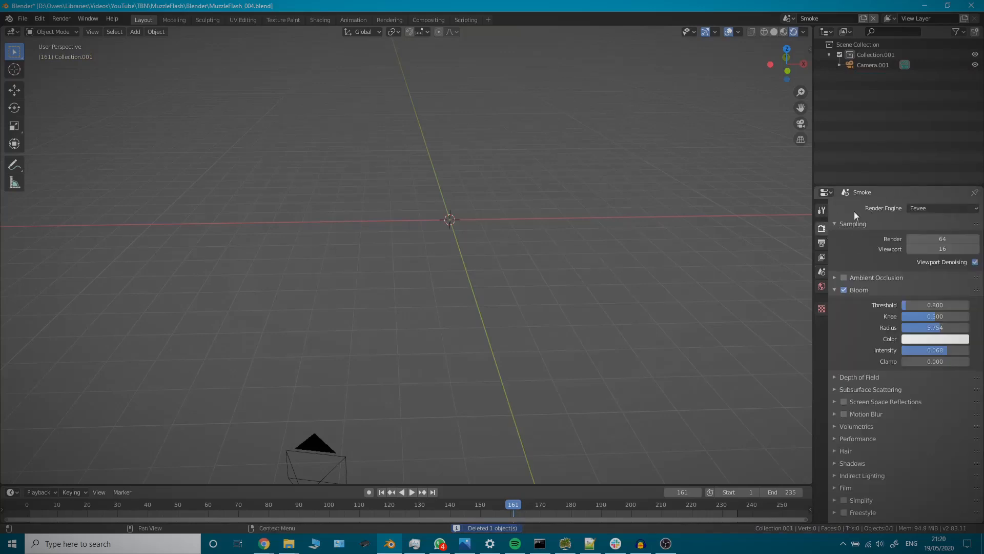
left_click(929, 208)
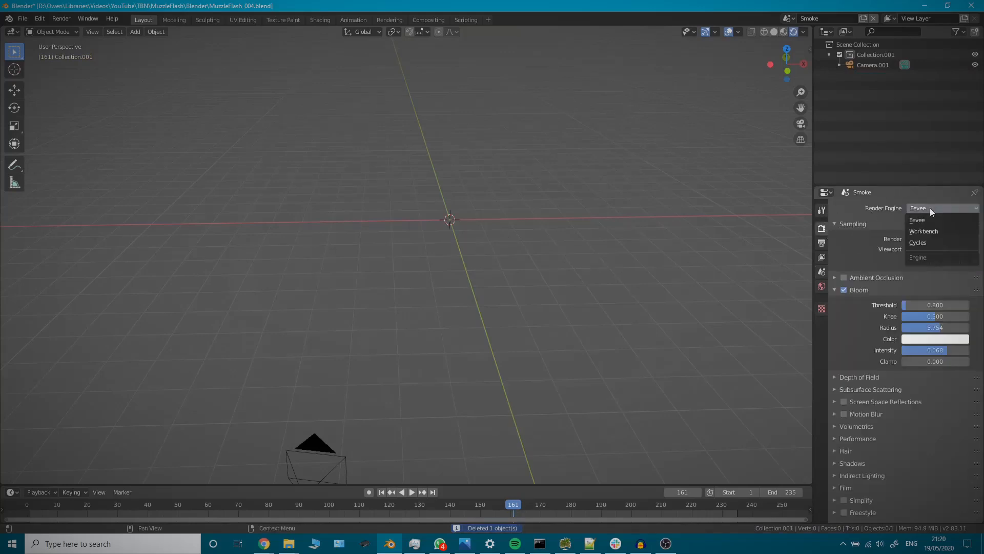
left_click(934, 242)
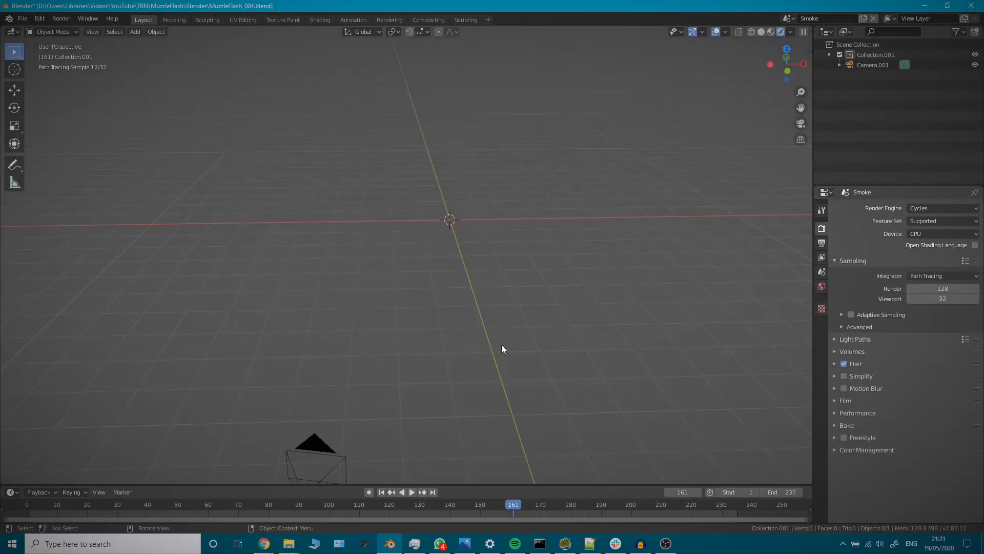
Check the gun footage through the camera, leave the camera view and add a mesh circle at the world origin.
scroll(494, 343, "down", 3)
middle_click_drag(488, 341, 465, 331)
scroll(464, 331, "up", 3)
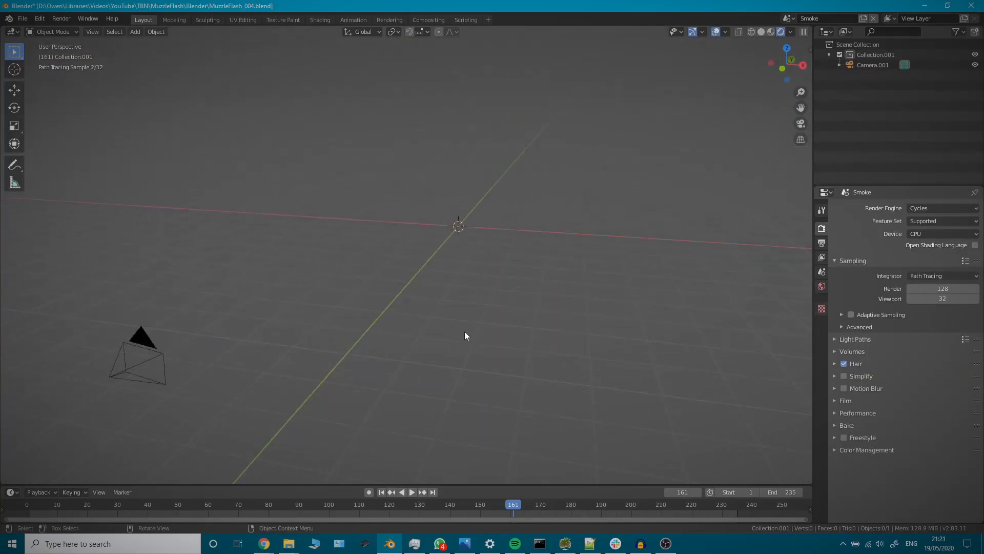
key("KP_0")
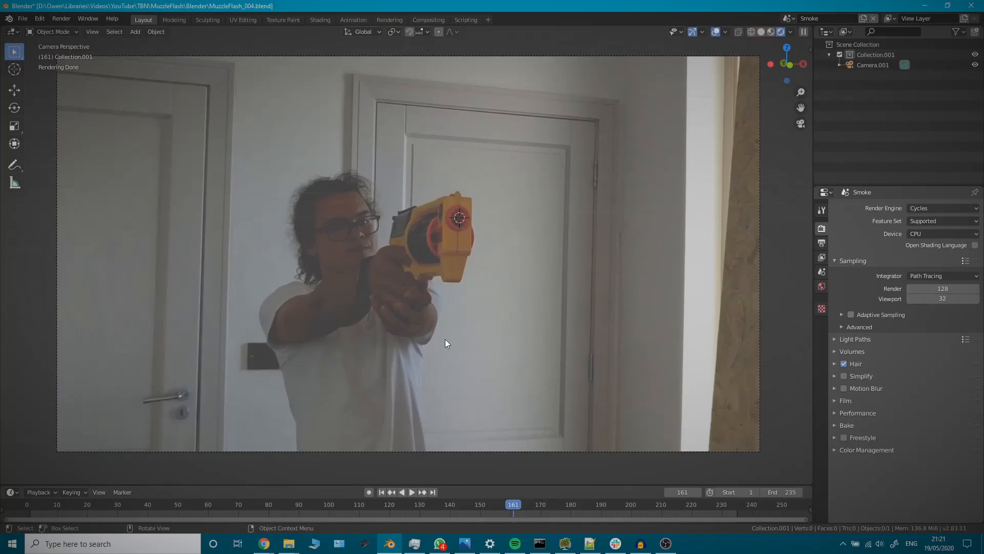
key("KP_0")
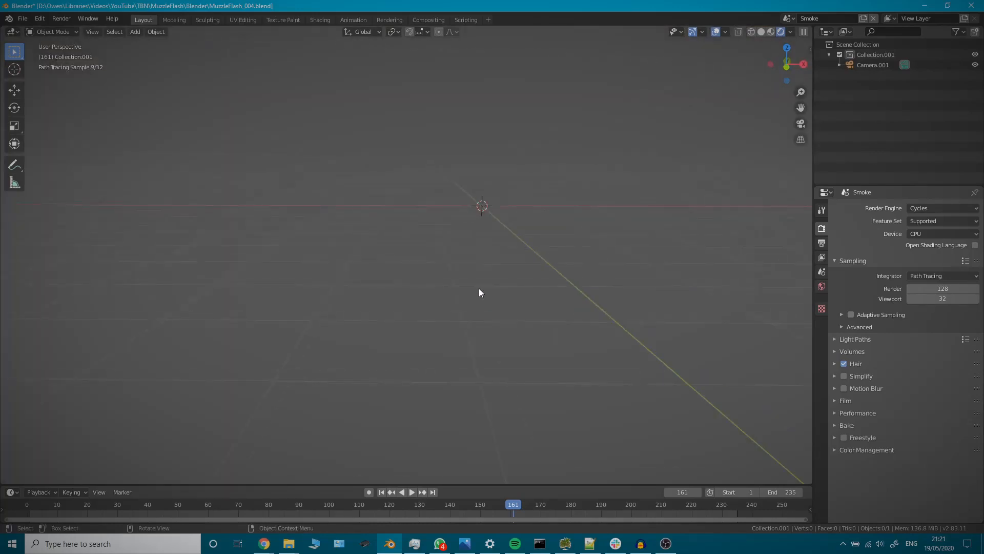
key("shift+a")
mouse_move(479, 288)
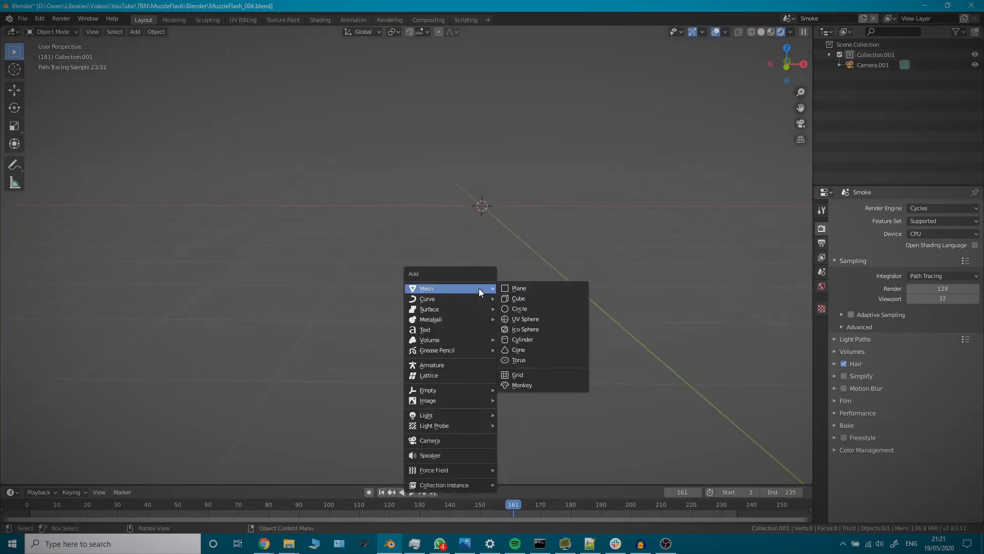
left_click(547, 308)
middle_click_drag(547, 299, 324, 296)
scroll(468, 361, "down", 4)
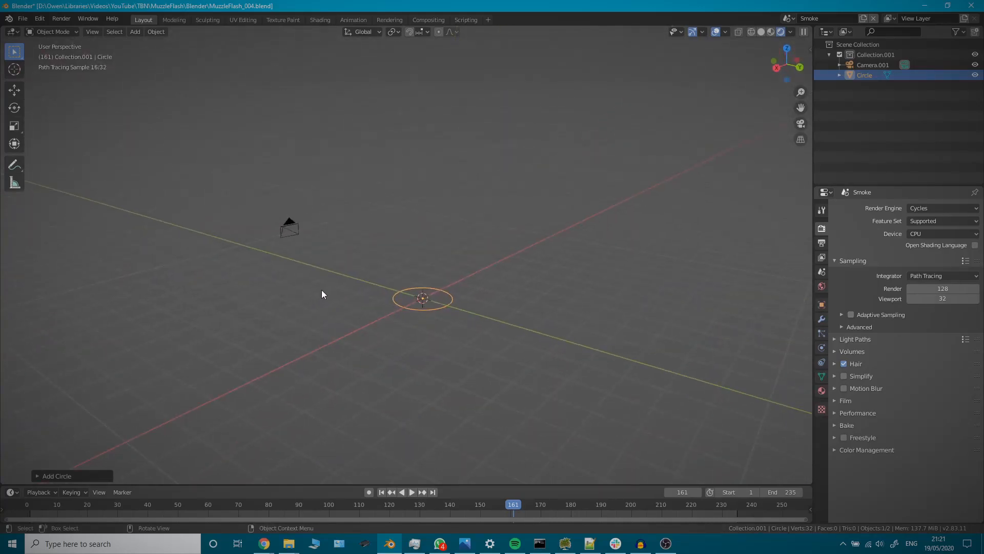
Fill the circle with a face in Edit Mode and return to Object Mode.
key("Tab")
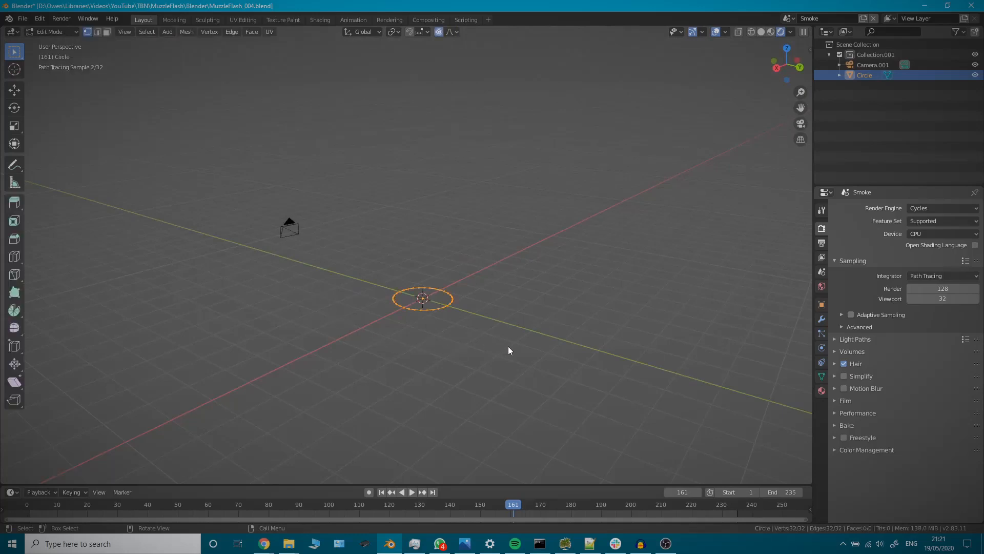
key("f")
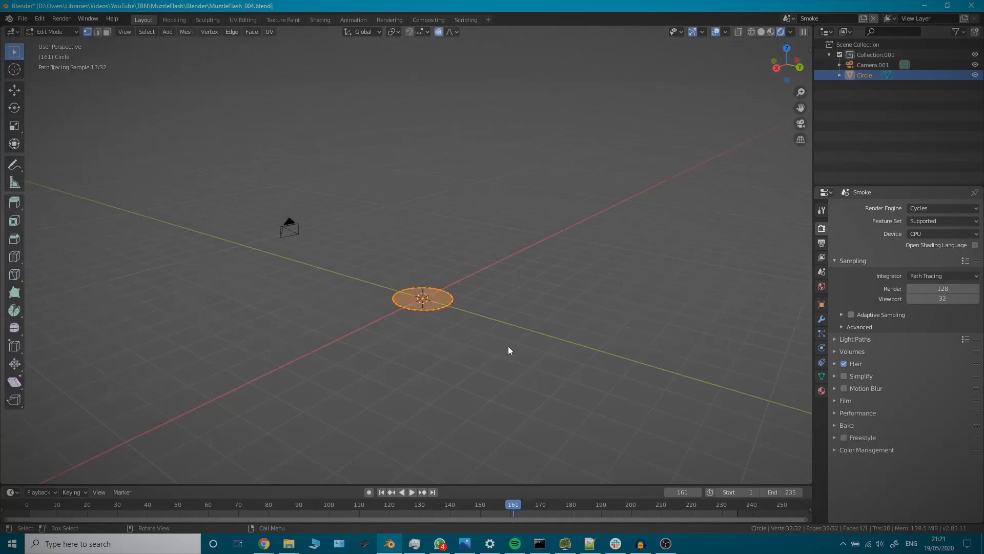
scroll(509, 346, "up", 5)
middle_click_drag(567, 355, 549, 281, "shift")
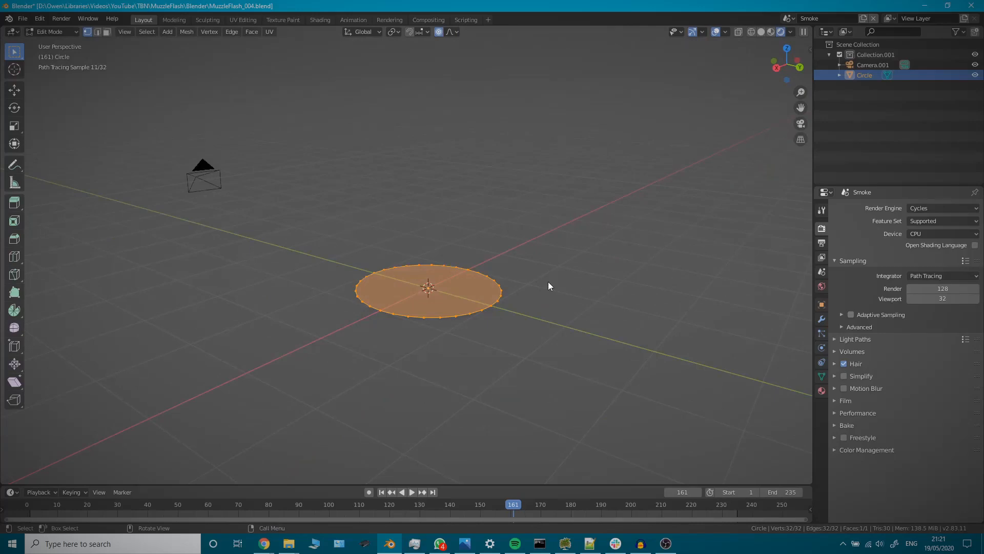
key("Tab")
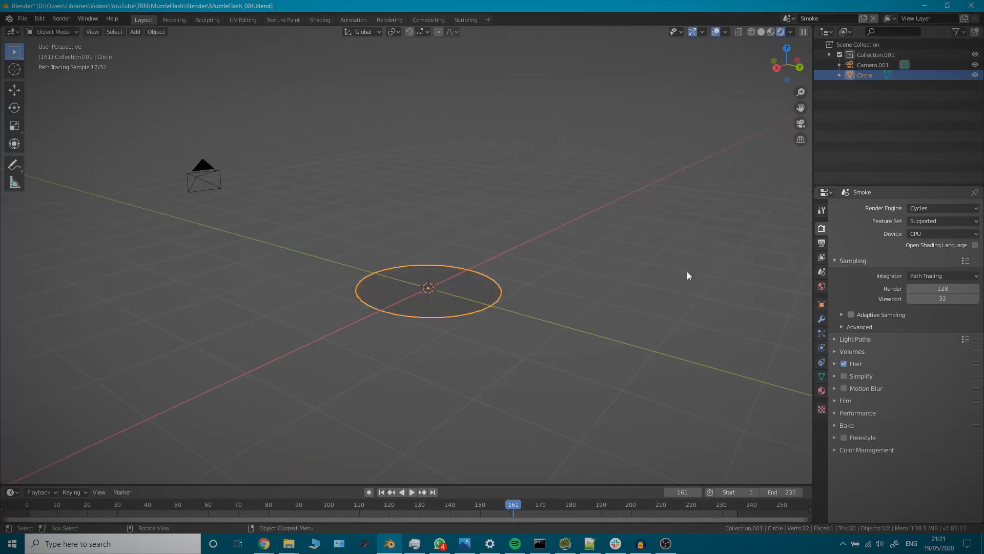
Enable the Screencast Keys display in the viewport.
key("n")
left_click(807, 128)
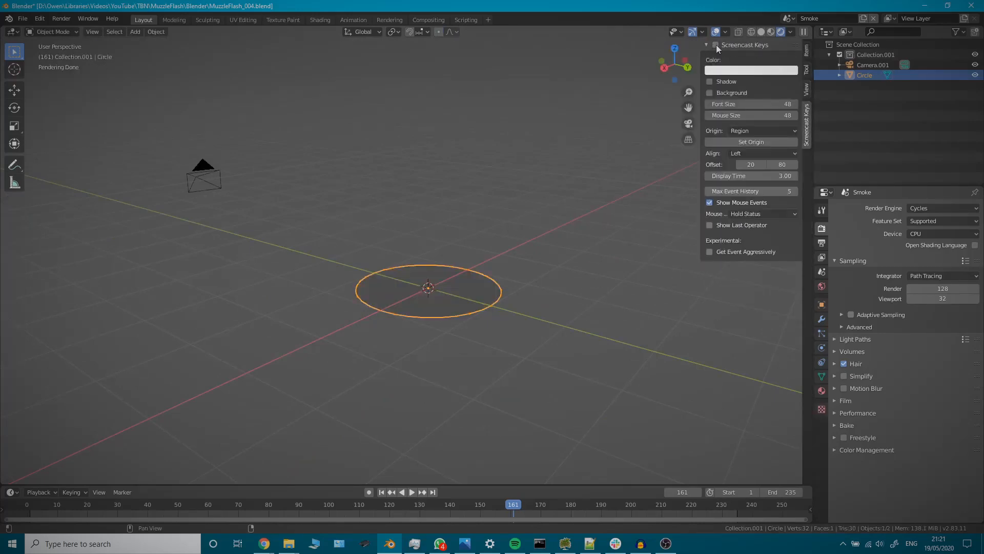
left_click(716, 45)
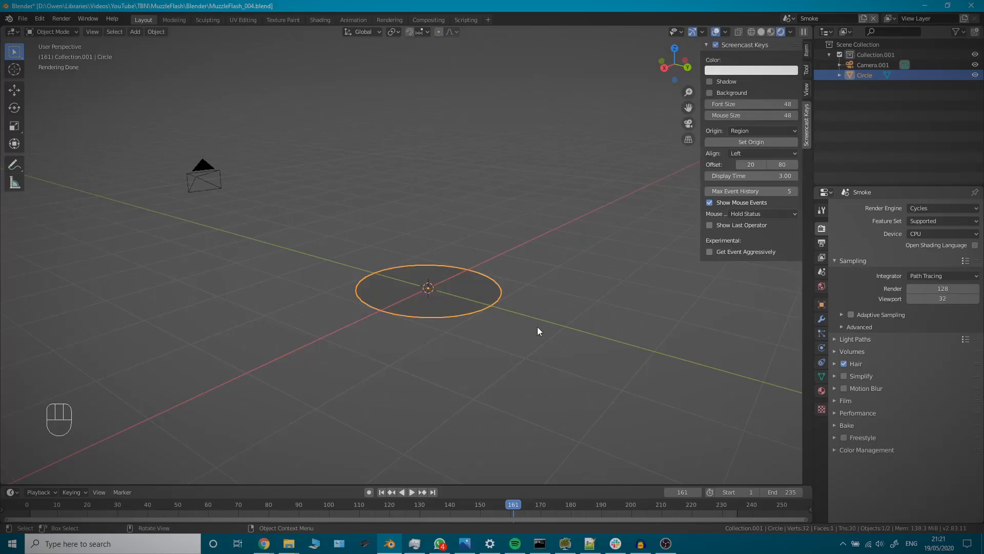
key("n")
Rotate the circle upright about the X axis so that it faces the camera.
middle_click_drag(413, 379, 460, 343)
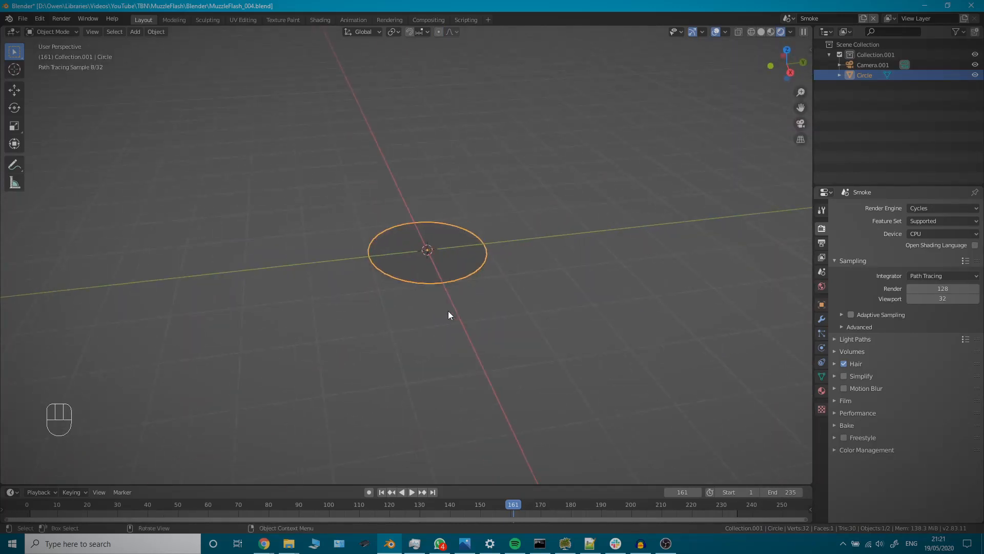
key("KP_1")
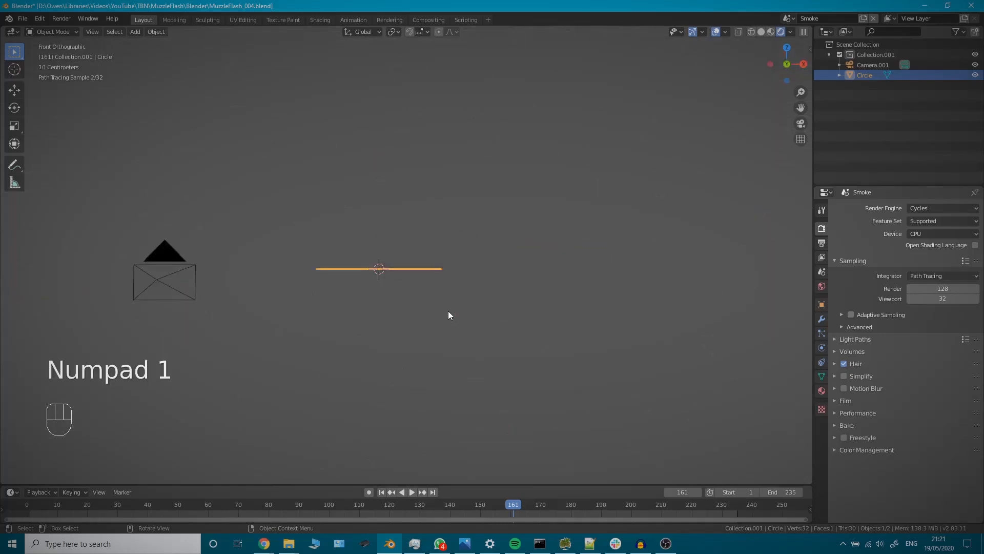
key("r")
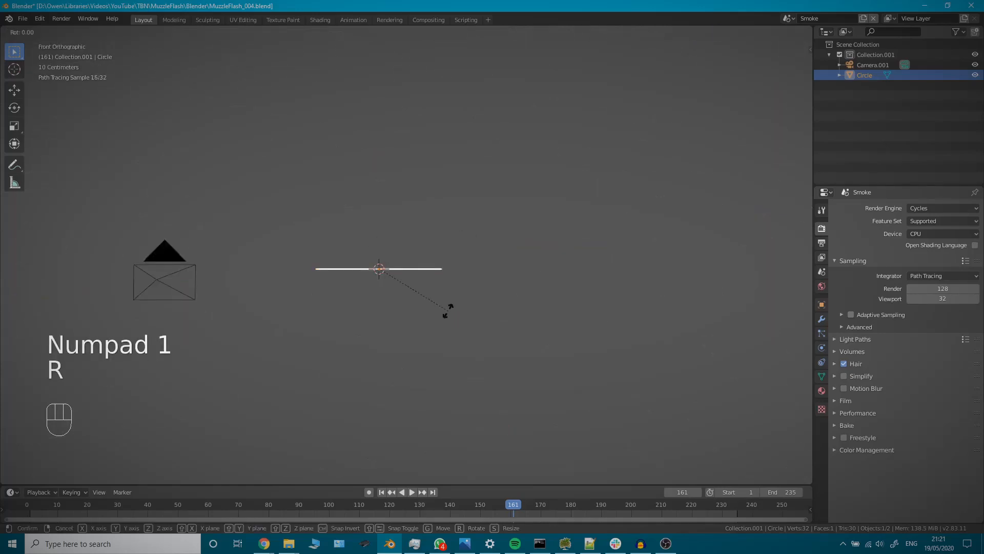
key("x")
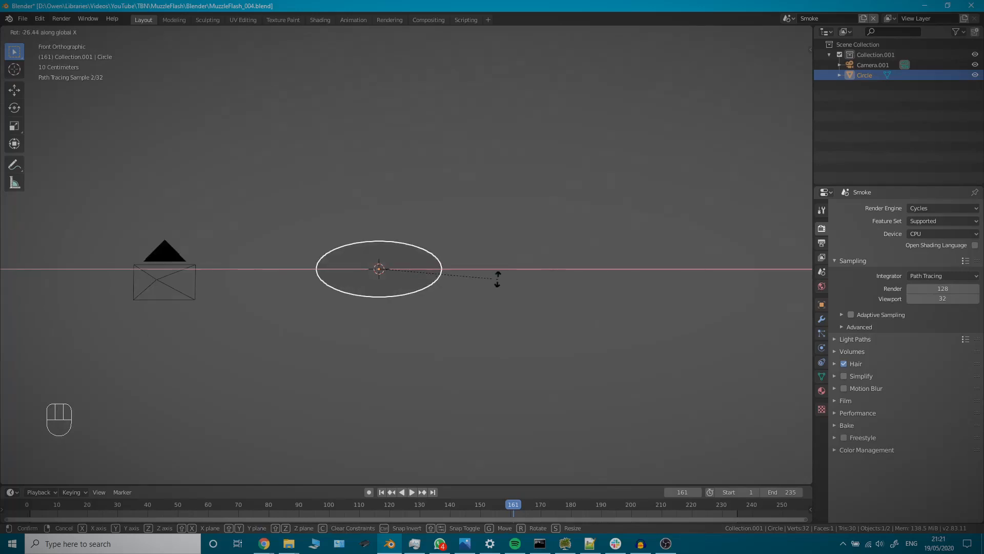
key("r")
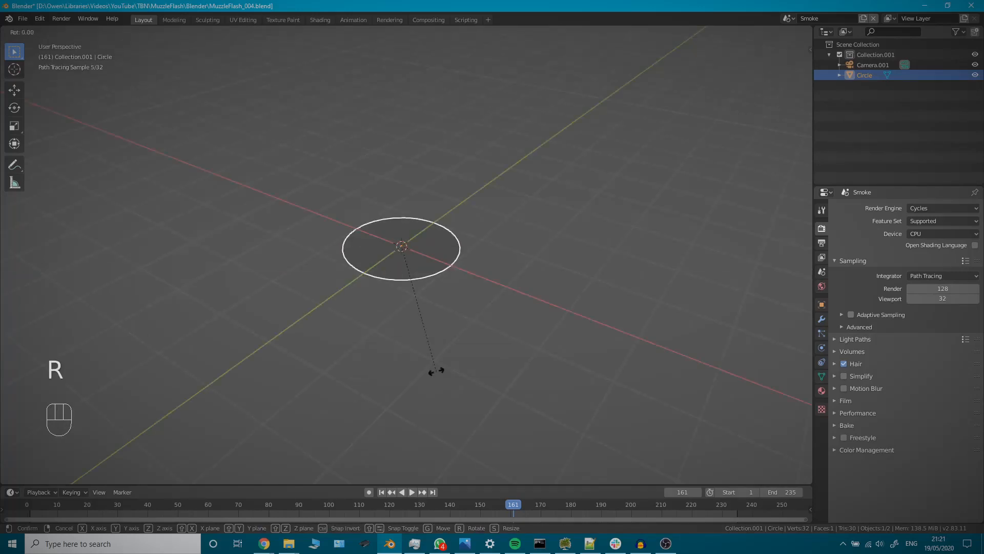
scroll(440, 326, "down", 3)
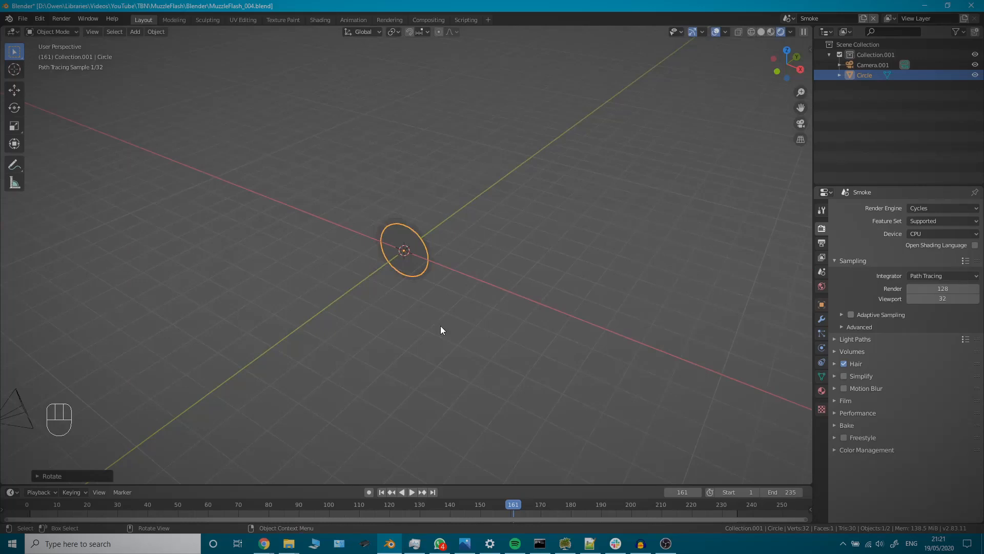
In wireframe shading through the camera, scale the circle down to match the opening of the gun barrel and inspect the fit.
key("KP_0")
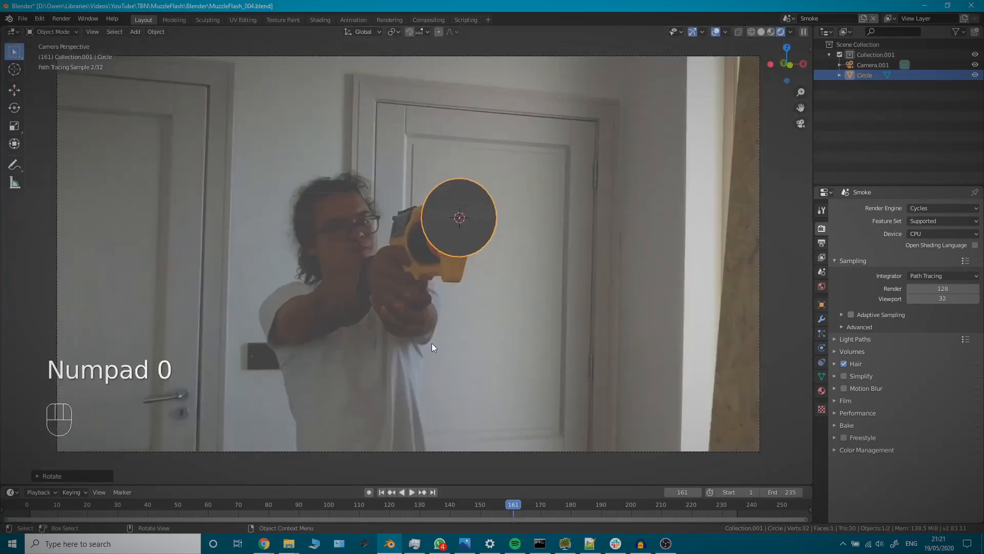
key("z")
left_click(539, 337)
key("s")
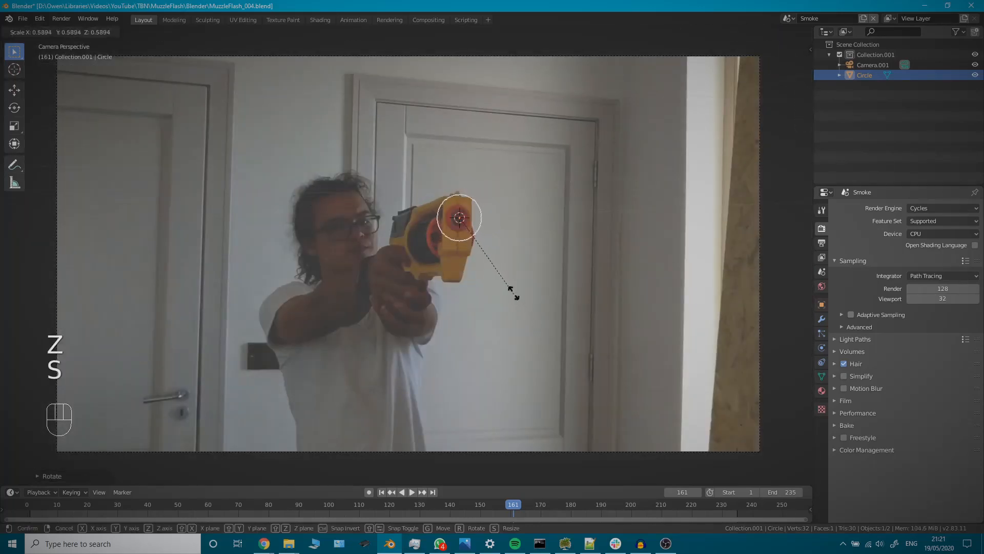
left_click(484, 248)
scroll(484, 248, "up", 5)
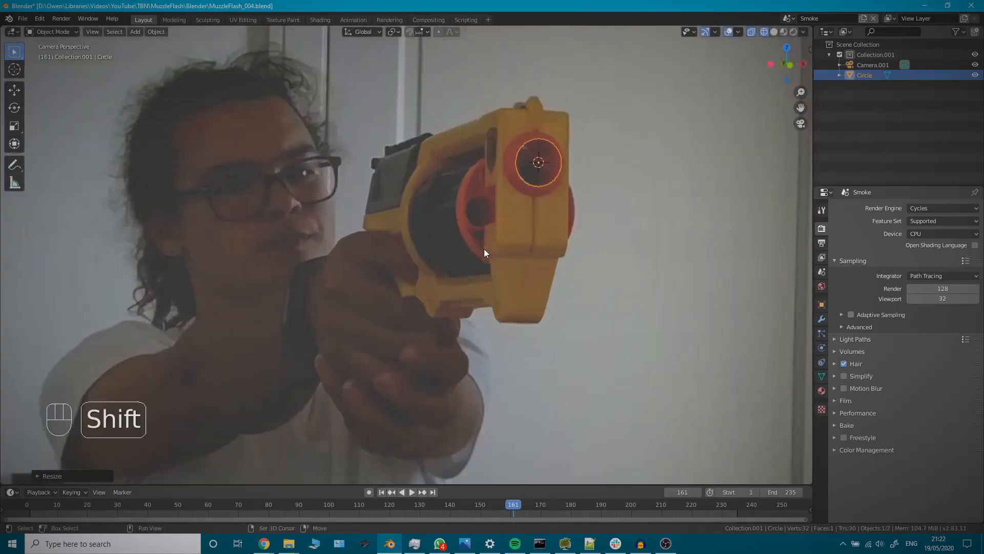
middle_click_drag(484, 248, 422, 254, "shift")
scroll(346, 330, "up", 6)
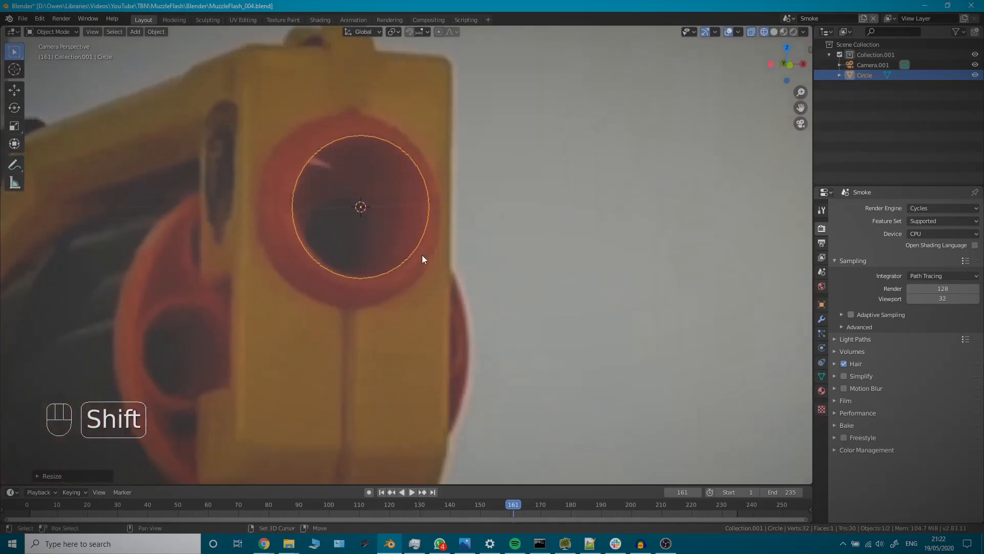
scroll(422, 255, "down", 10)
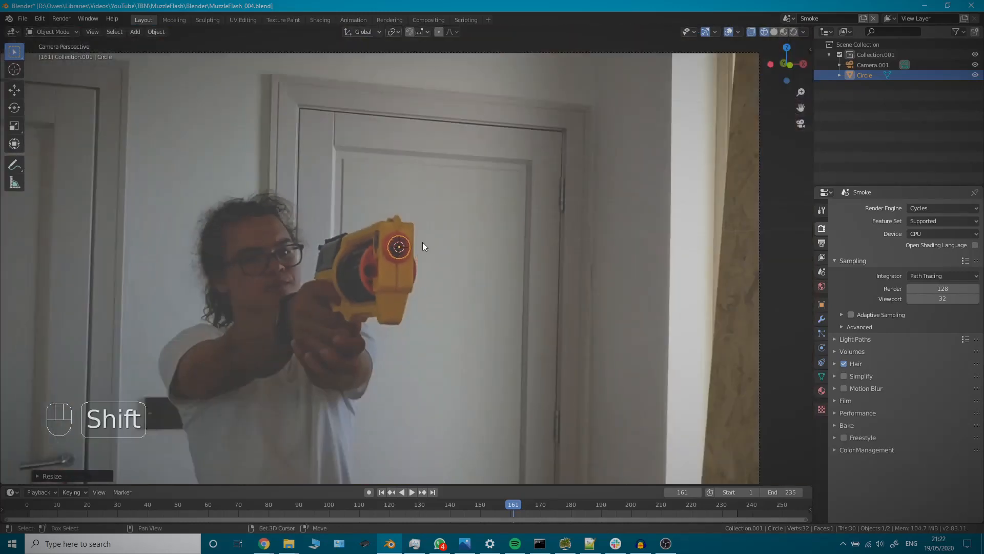
scroll(438, 273, "down", 6)
Add a cube mesh at the circle's position to start the smoke domain box.
middle_click_drag(439, 274, 460, 299, "shift")
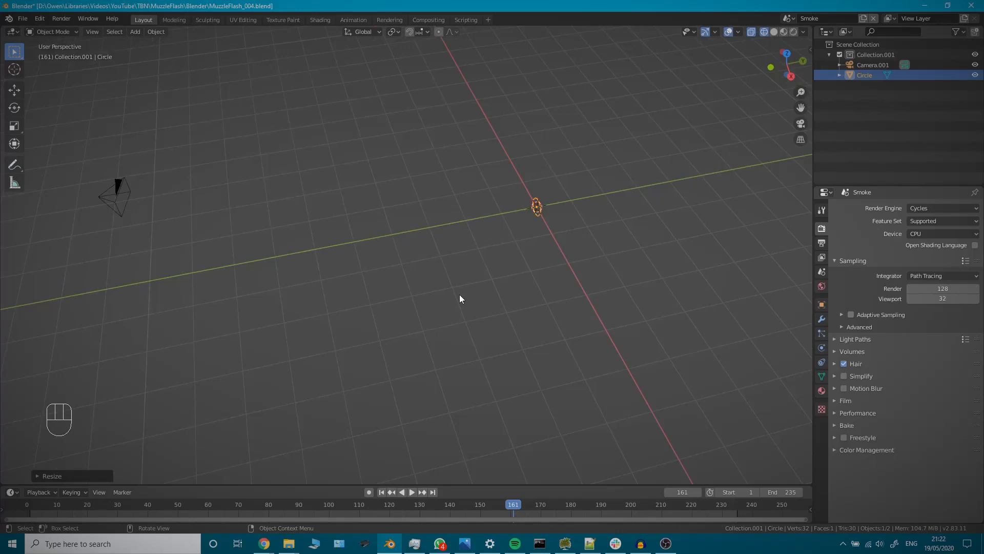
key("ctrl+a")
left_click(459, 294)
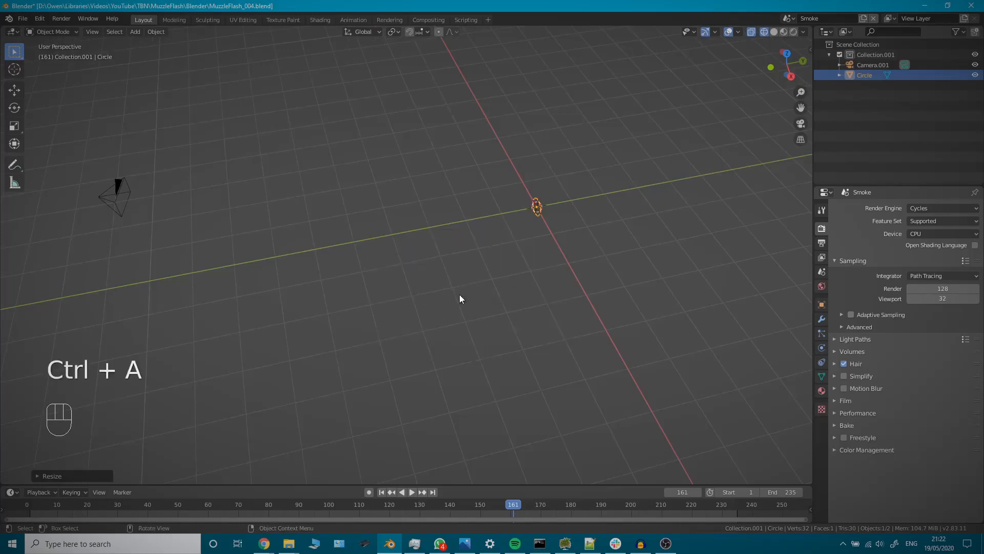
key("shift+a")
mouse_move(459, 294)
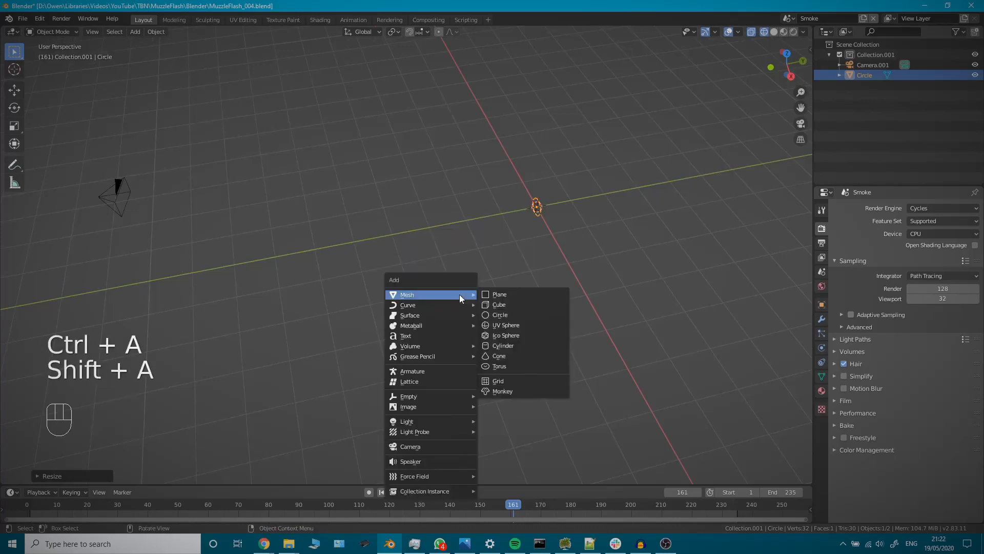
left_click(508, 303)
middle_click_drag(493, 293, 411, 261)
scroll(402, 251, "up", 5)
scroll(402, 251, "down", 3)
middle_click_drag(351, 303, 346, 388)
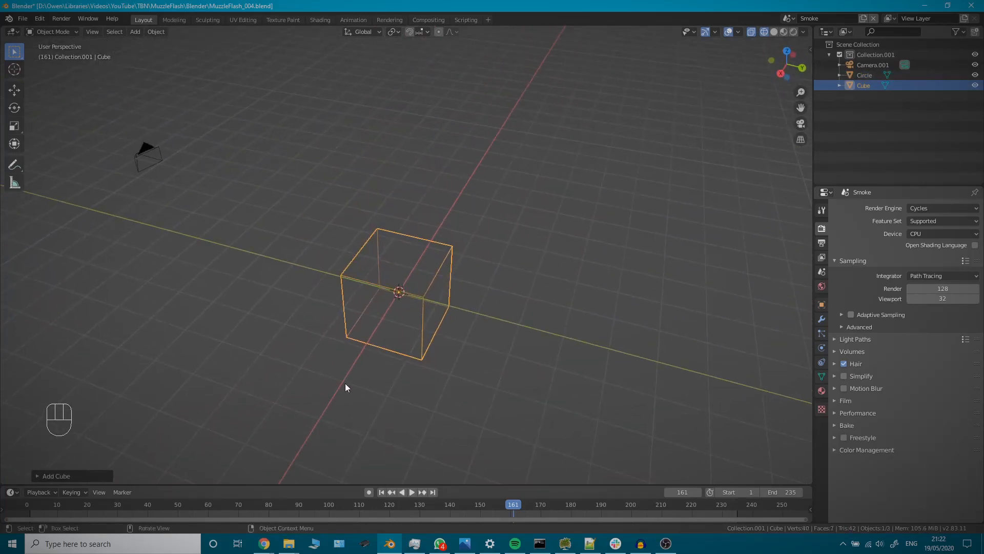
key("KP_1")
key("KP_3")
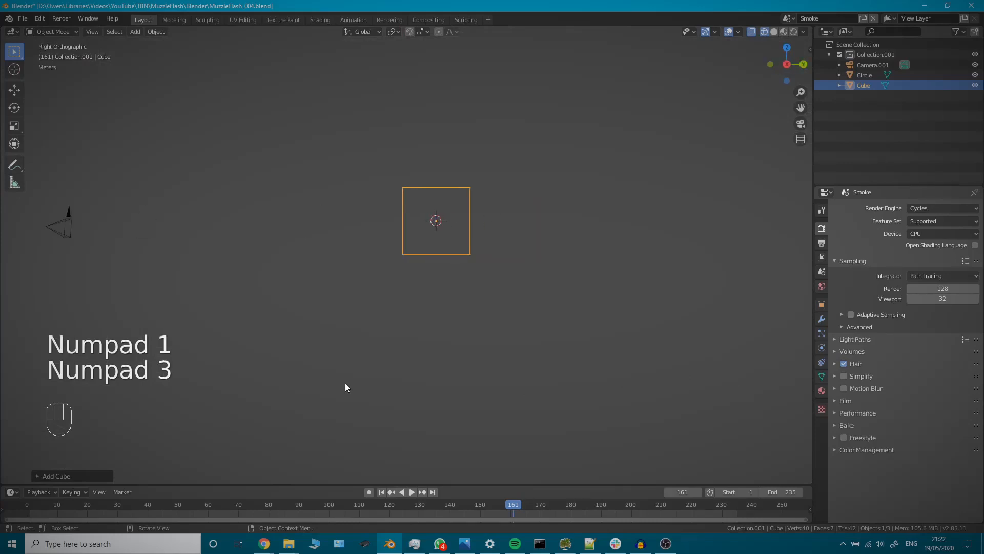
key("s")
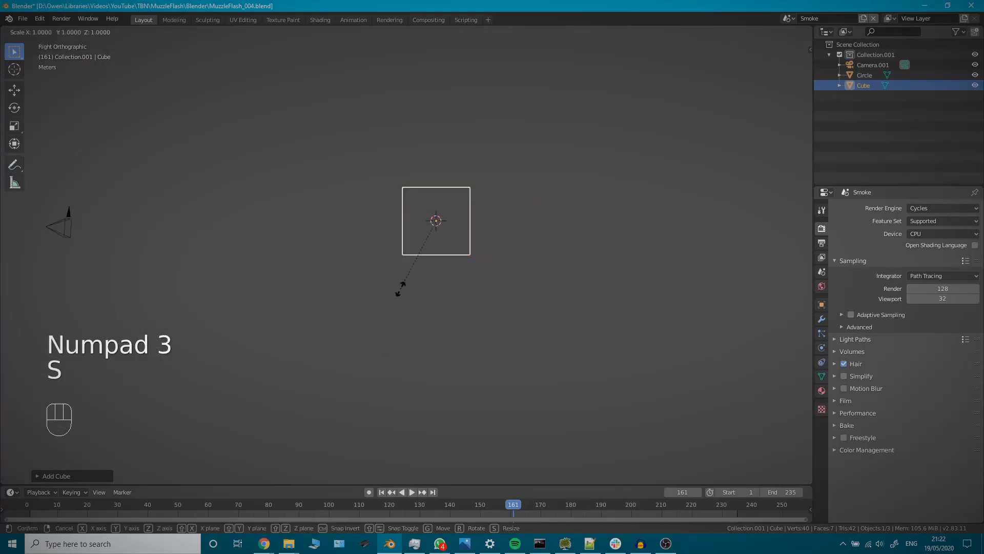
right_click(401, 292)
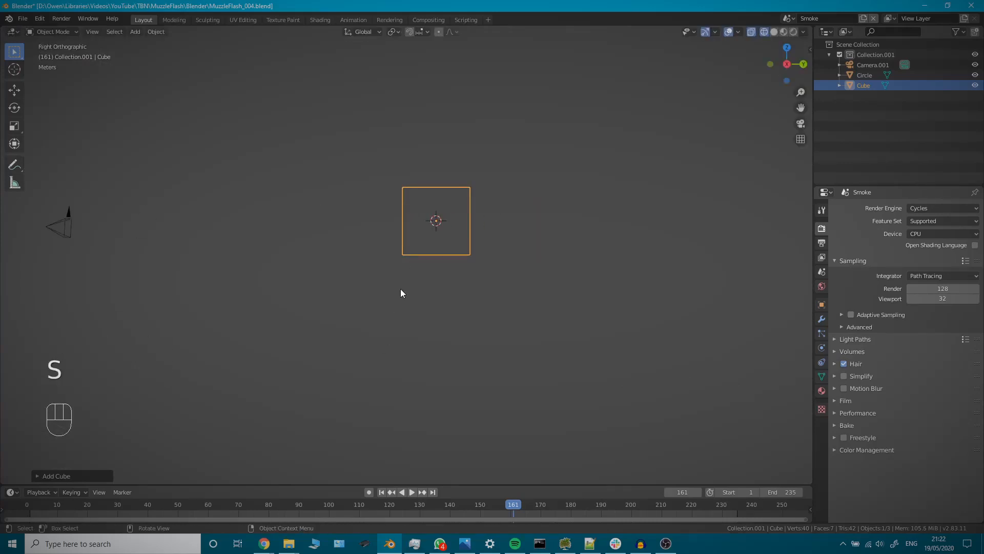
In Edit Mode, turn off proportional editing and stretch the cube into a long box along the Y axis.
key("Tab")
scroll(399, 290, "down", 2)
middle_click_drag(398, 290, 364, 332, "shift")
key("s")
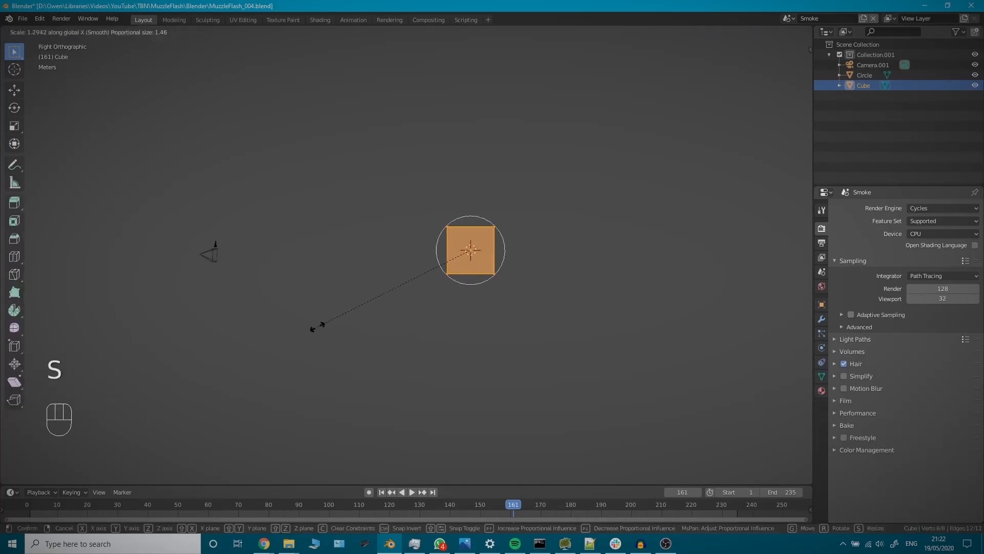
right_click(312, 328)
middle_click_drag(312, 328, 391, 301)
key("o")
key("s")
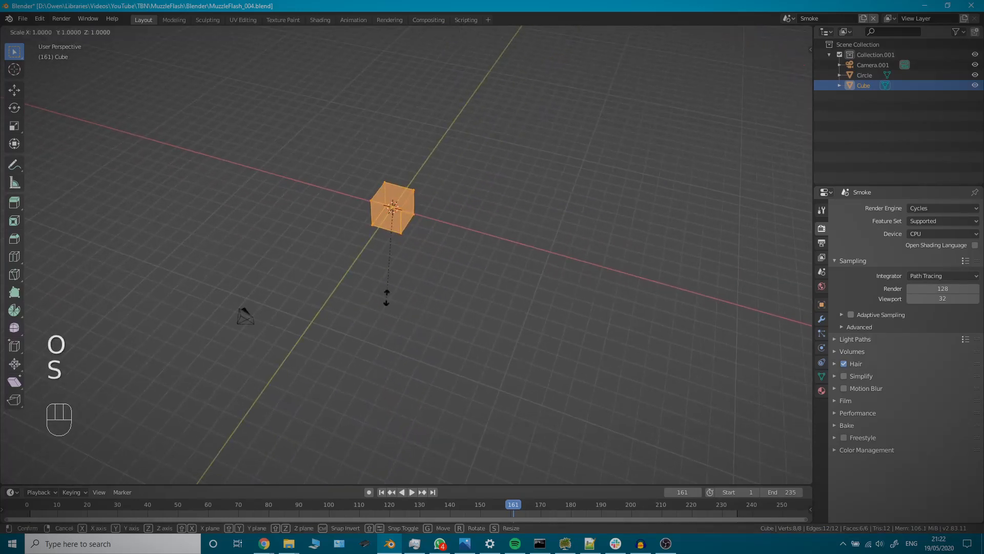
key("y")
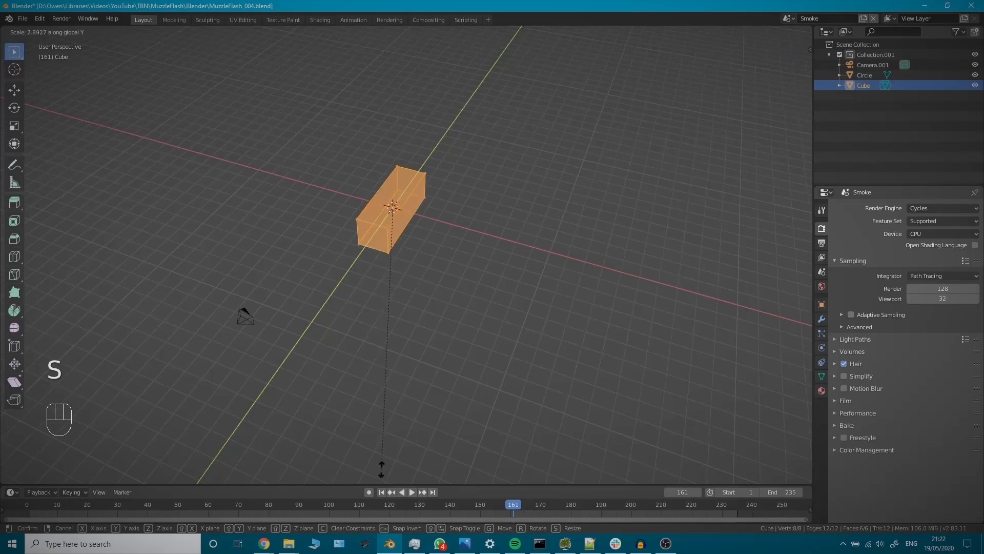
left_click(348, 200)
Move the long box along the Y axis toward the camera so the circle sits near its rear end.
key("g")
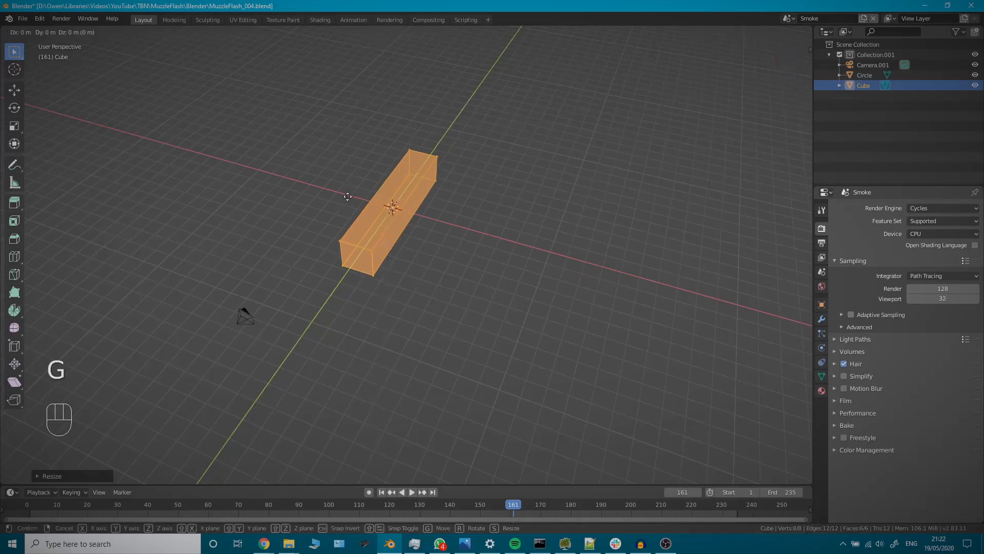
left_click(318, 238)
scroll(449, 210, "up", 3)
middle_click_drag(449, 210, 394, 260)
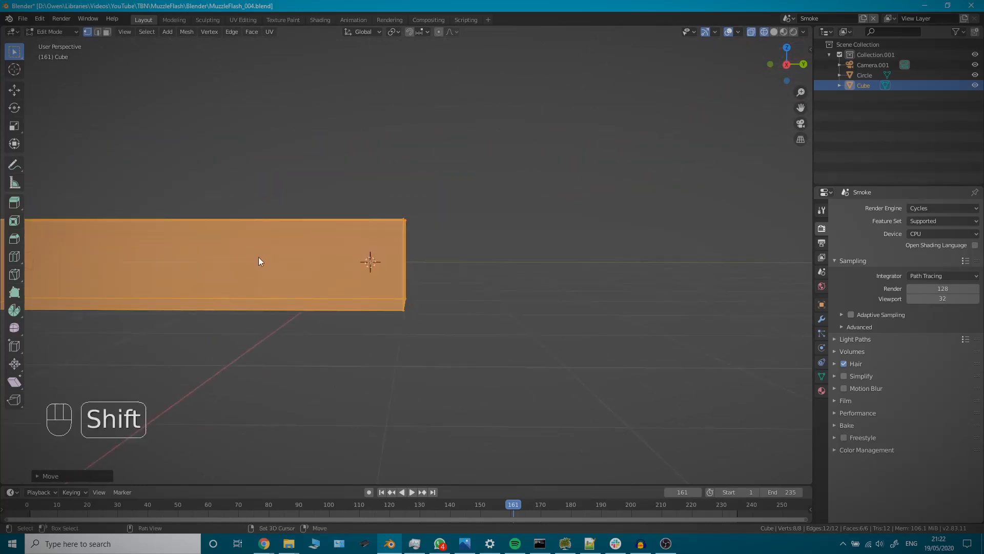
middle_click_drag(259, 261, 318, 224, "shift")
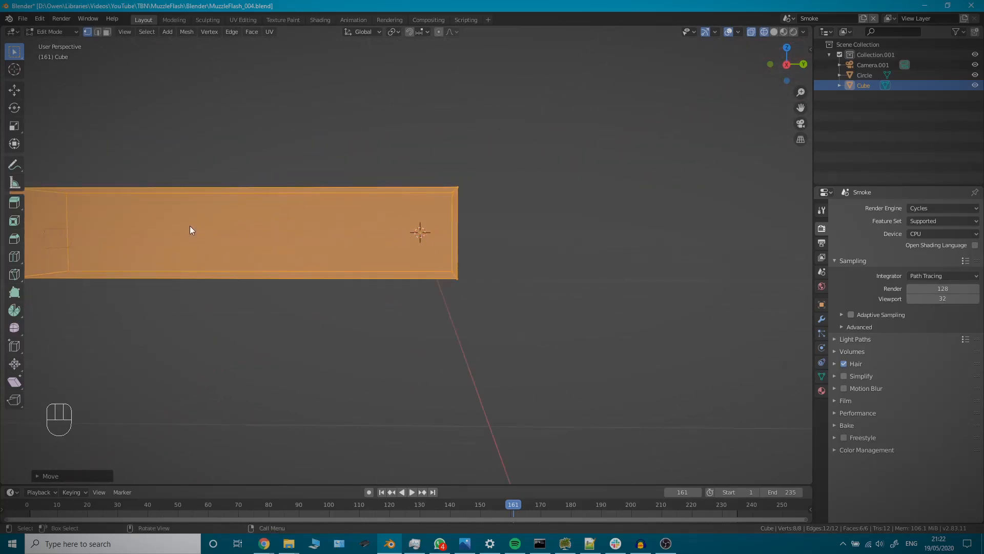
middle_click_drag(169, 238, 216, 222, "shift")
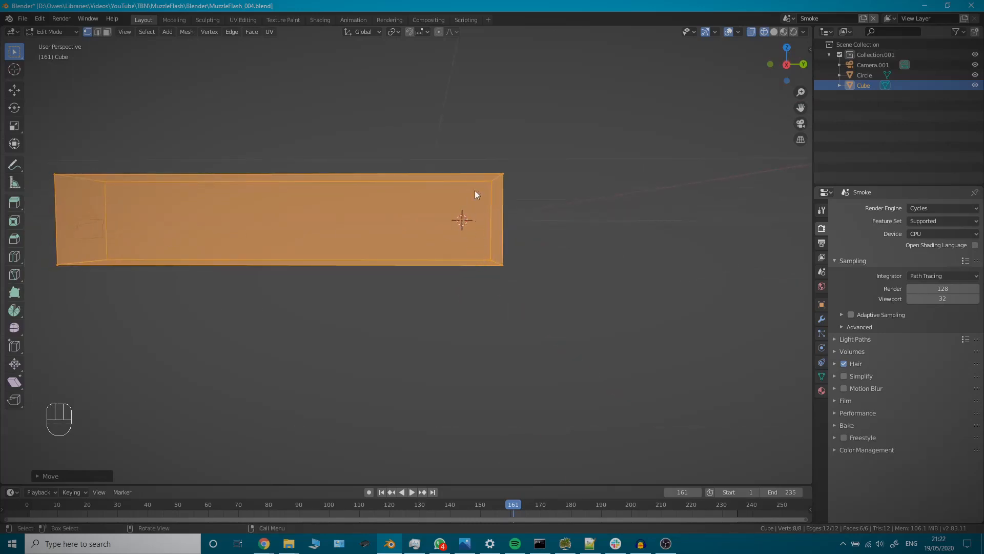
middle_click_drag(451, 242, 423, 247, "shift")
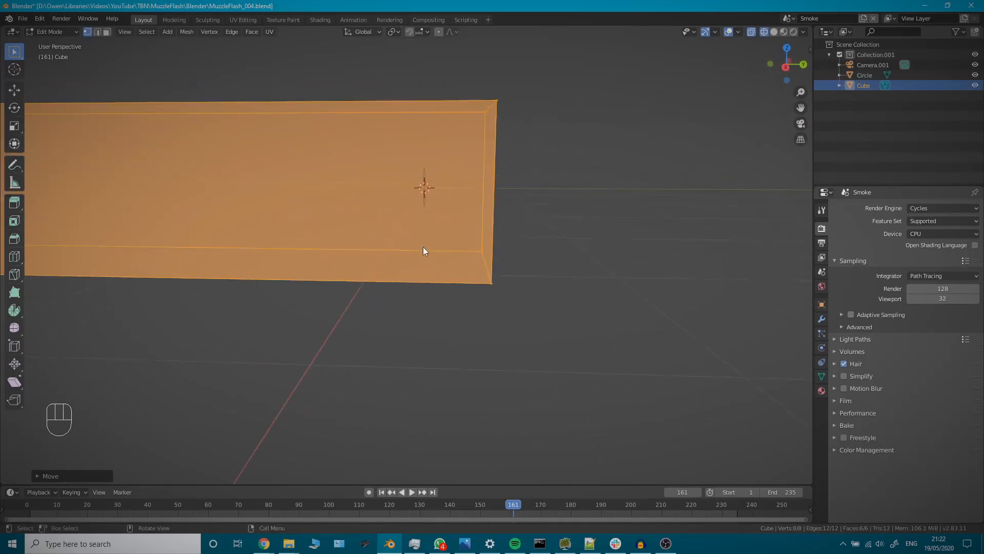
Shift the box slightly further along the Y axis so its rear face sits just behind the circle.
key("g")
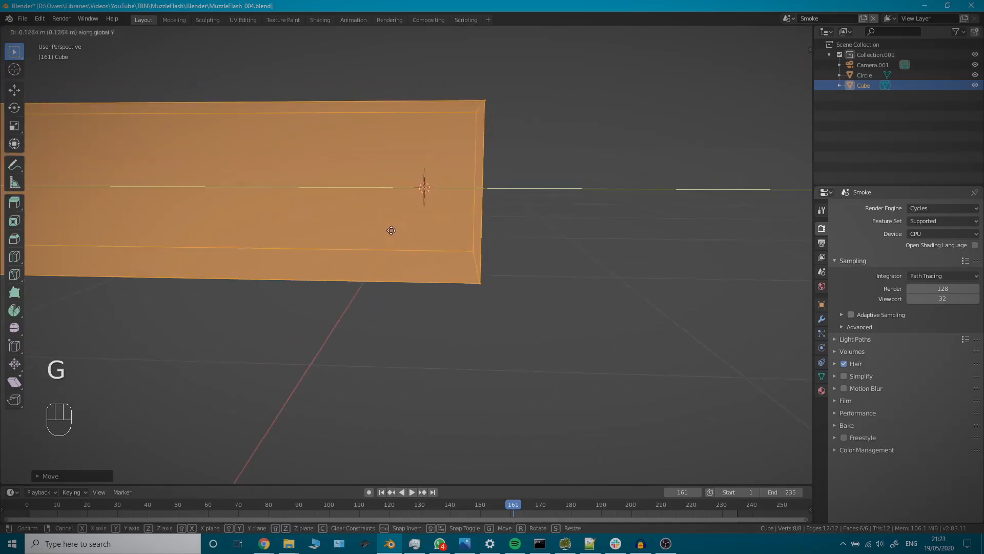
left_click(380, 232)
scroll(381, 228, "down", 3)
middle_click_drag(276, 230, 414, 198, "shift")
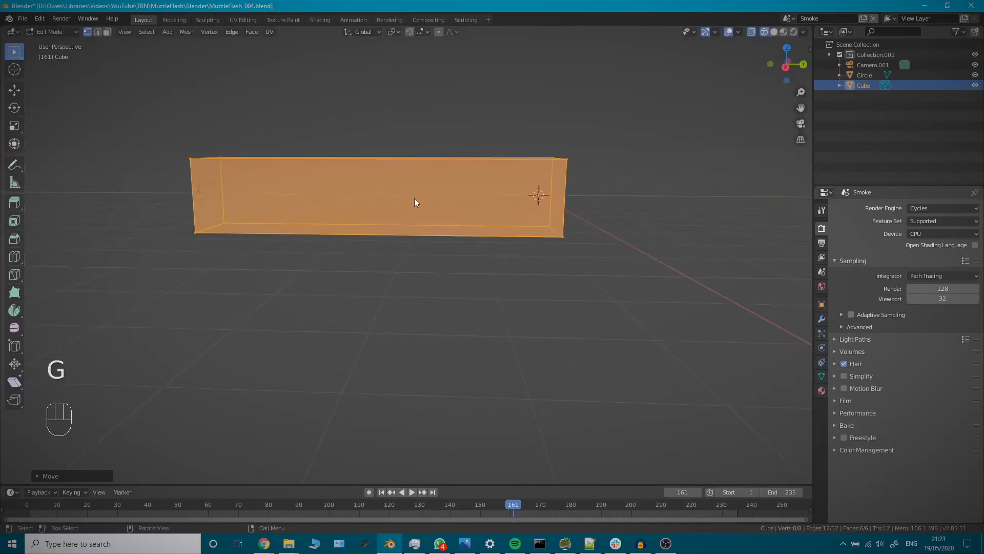
key("s")
right_click(415, 198)
Deselect everything, switch to face selection and raise the box's top face about 1.6 m along the Z axis.
key("alt+a")
middle_click_drag(420, 193, 383, 238)
key("3")
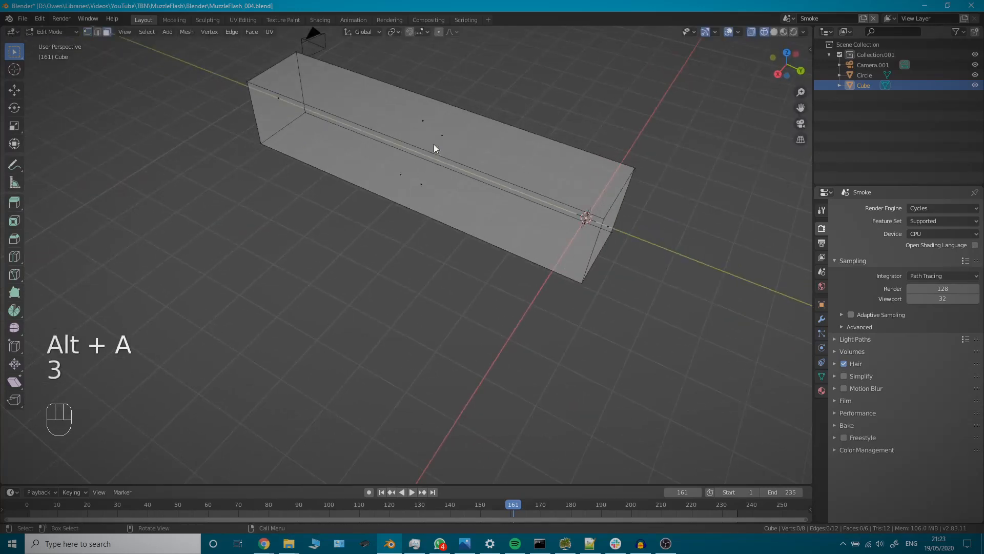
left_click(433, 144)
scroll(429, 235, "down", 2)
key("g")
key("y")
key("z")
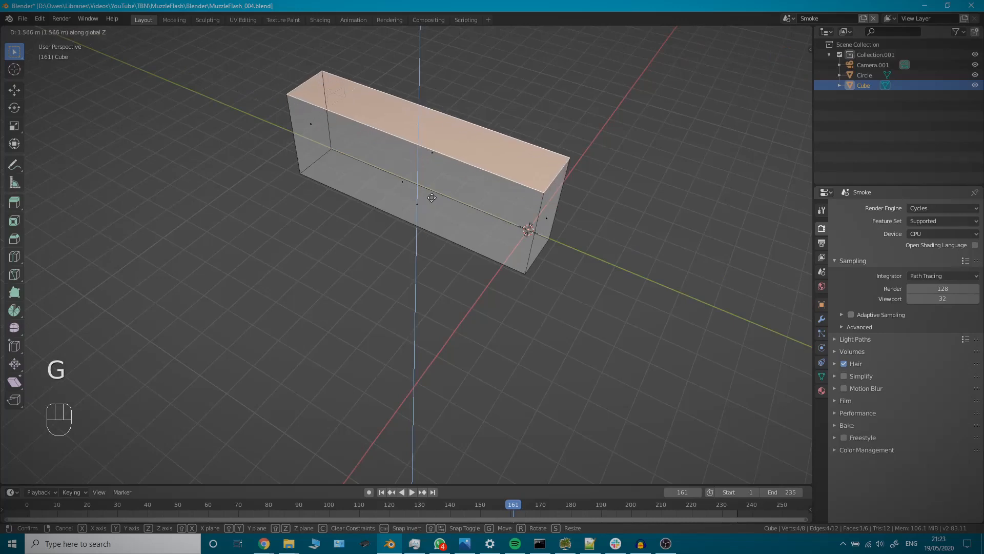
left_click(431, 200)
Move the box's long side face on the negative X side outward to widen the box.
middle_click_drag(430, 200, 411, 205)
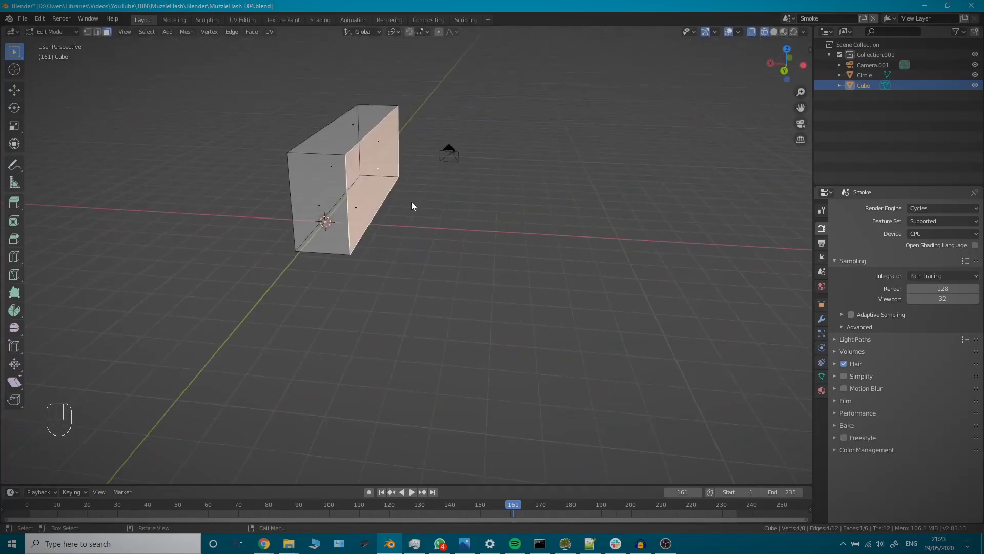
key("g")
left_click(450, 220)
Through the camera, lower the bottom face about 0.6 m along Z and push the negative X side face further outward.
key("KP_0")
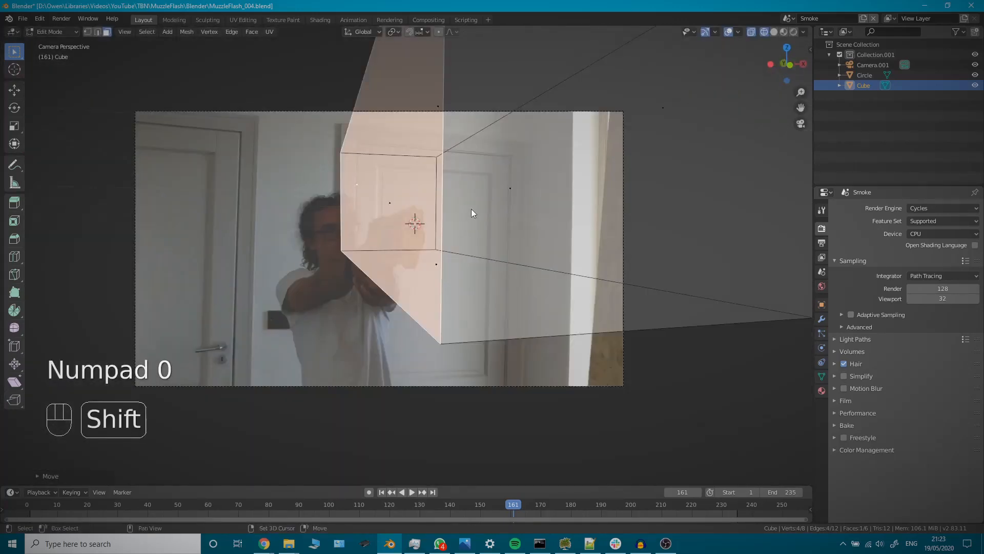
middle_click_drag(472, 214, 424, 338, "shift")
left_click(394, 325)
key("g")
key("z")
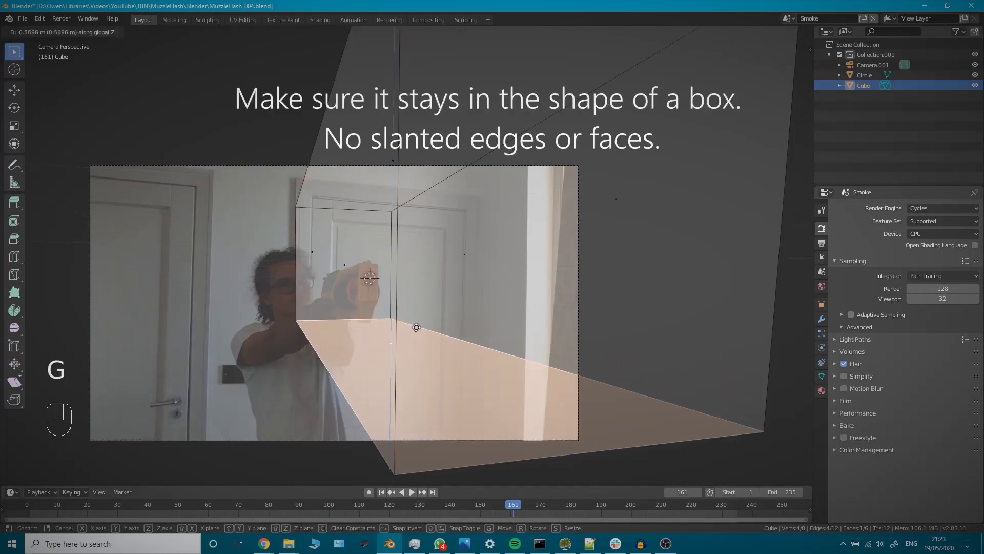
left_click(416, 324)
left_click(339, 264)
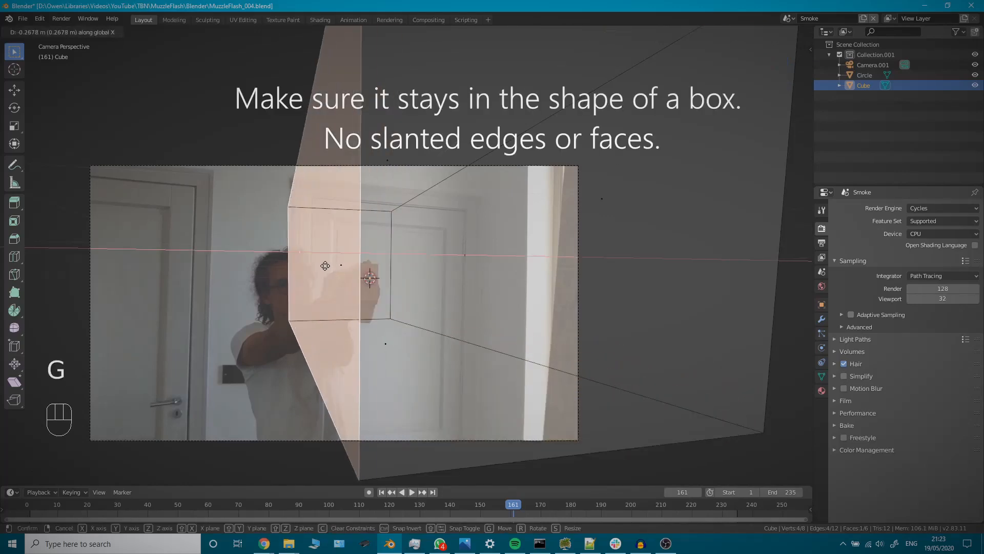
left_click(299, 272)
Move the rear end face behind the circle slightly outward along the Y axis and return to Object Mode.
key("Tab")
key("Tab")
middle_click_drag(298, 268, 387, 249)
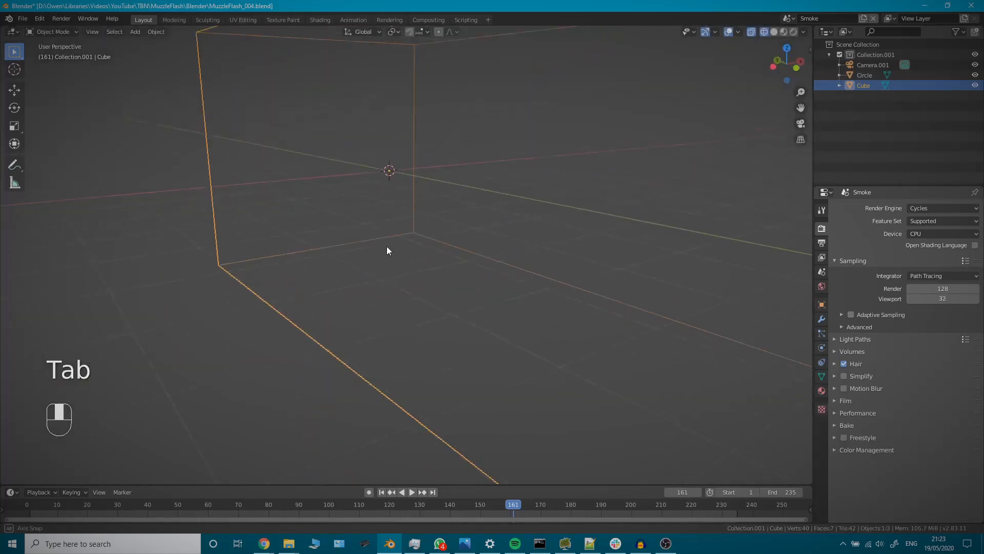
scroll(386, 248, "down", 6)
middle_click_drag(363, 280, 362, 226)
scroll(362, 225, "up", 5)
scroll(368, 255, "down", 5)
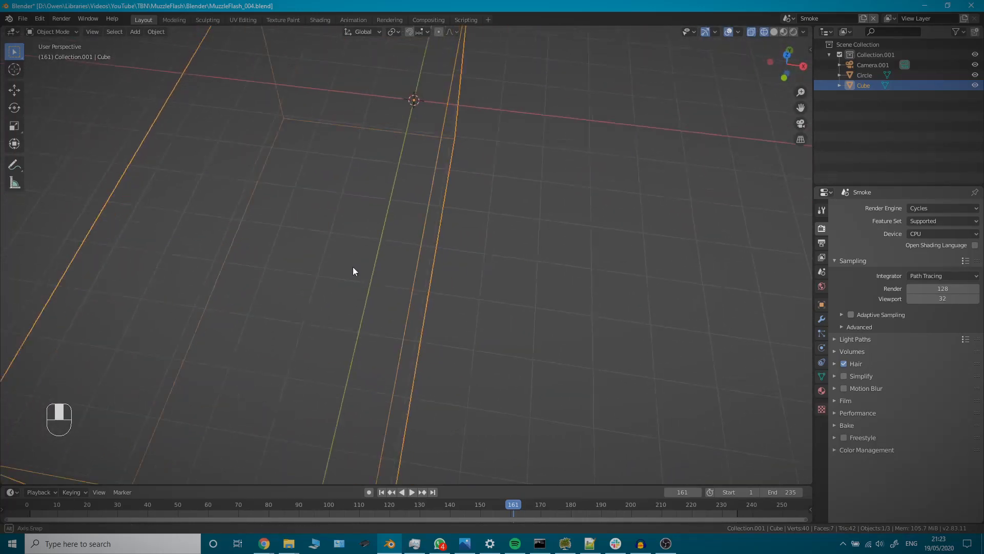
middle_click_drag(353, 267, 376, 234)
key("Tab")
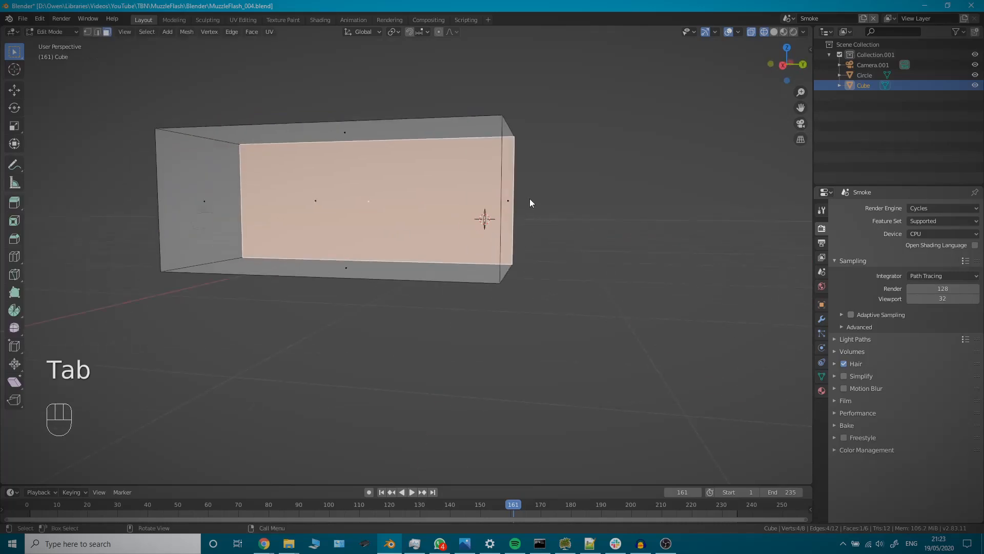
left_click(513, 190)
key("g")
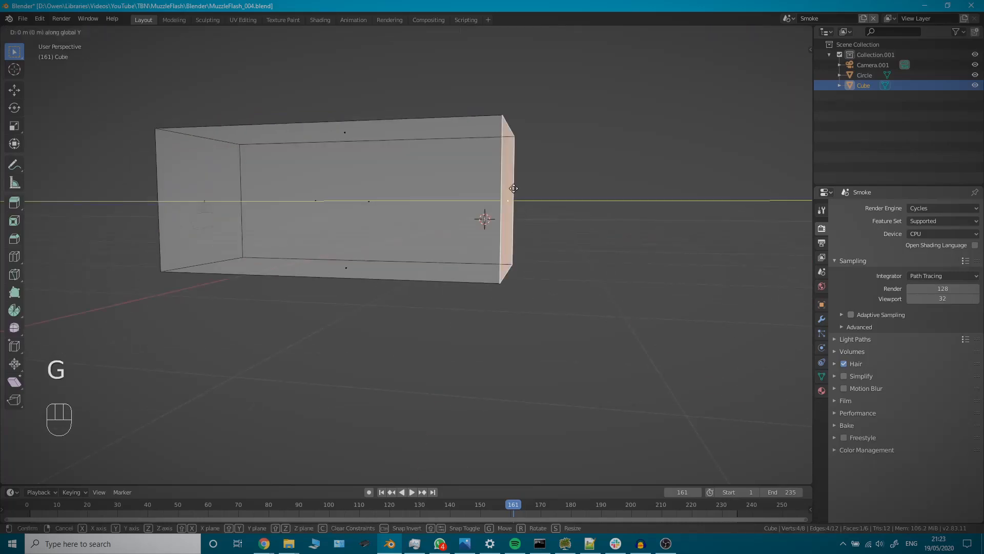
left_click(519, 193)
middle_click_drag(519, 193, 280, 320)
key("Tab")
Select the circle inside the box and add an emitter particle system to it.
scroll(422, 245, "up", 2)
scroll(423, 246, "up", 1)
middle_click_drag(277, 293, 349, 267)
middle_click_drag(298, 308, 334, 315)
scroll(270, 329, "down", 2)
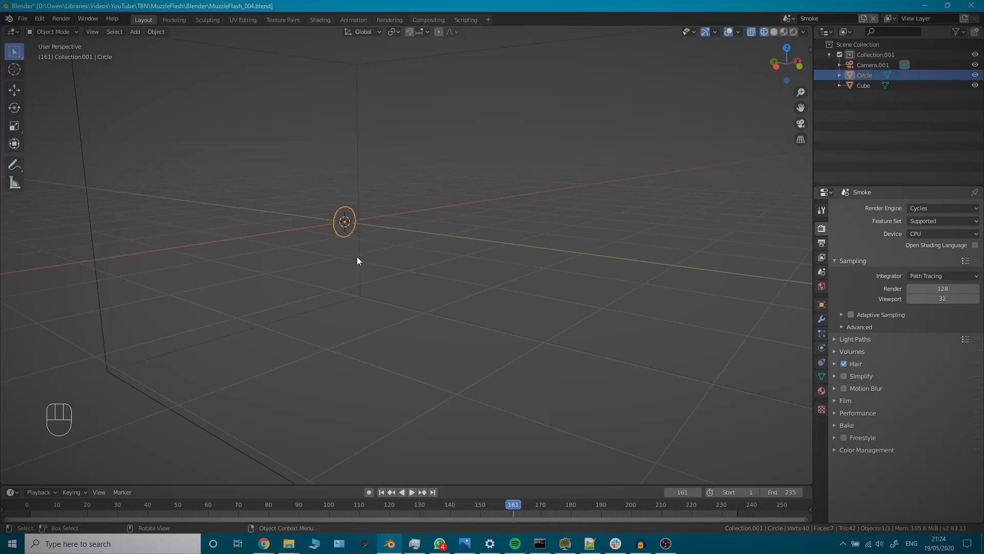
middle_click_drag(357, 261, 394, 321)
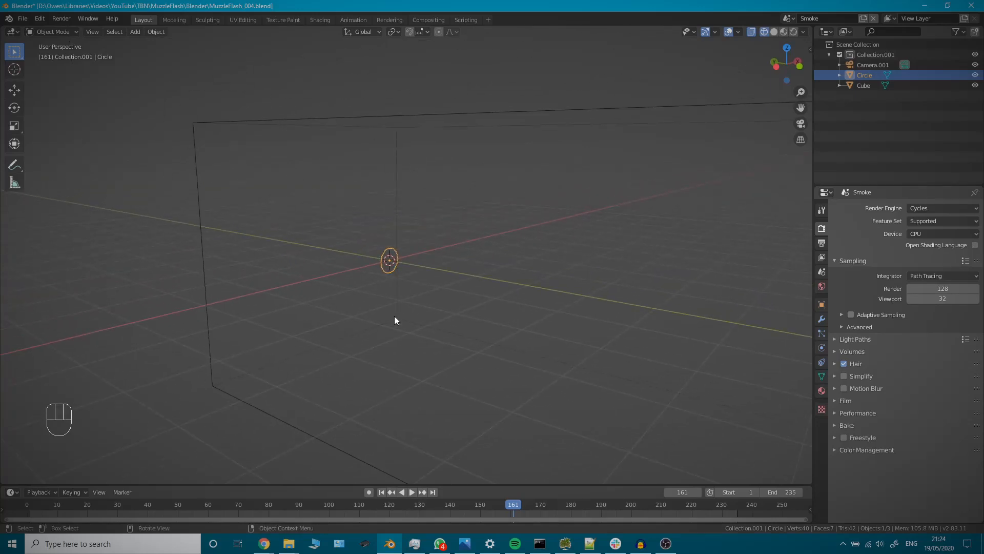
middle_click_drag(425, 318, 441, 305, "shift")
scroll(401, 263, "up", 2)
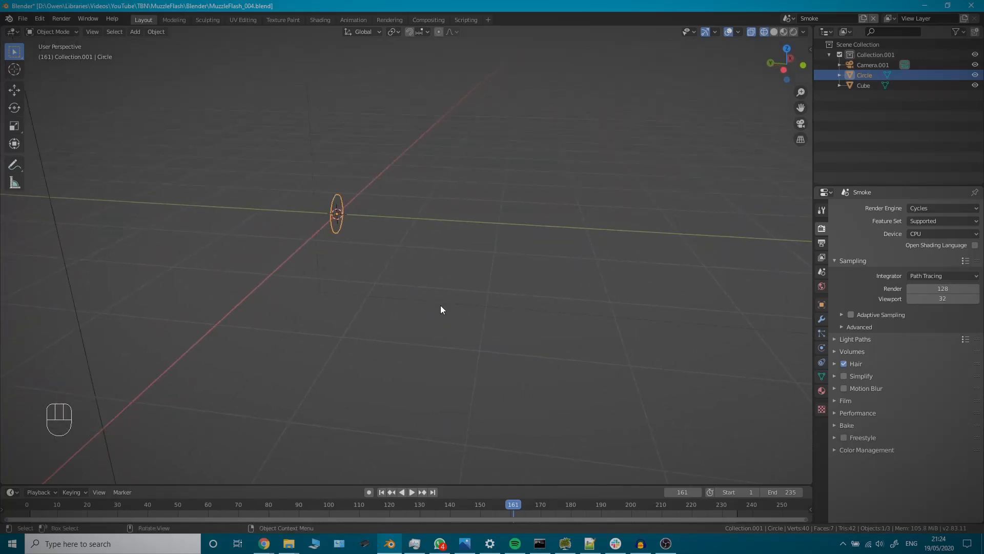
middle_click_drag(313, 226, 516, 277)
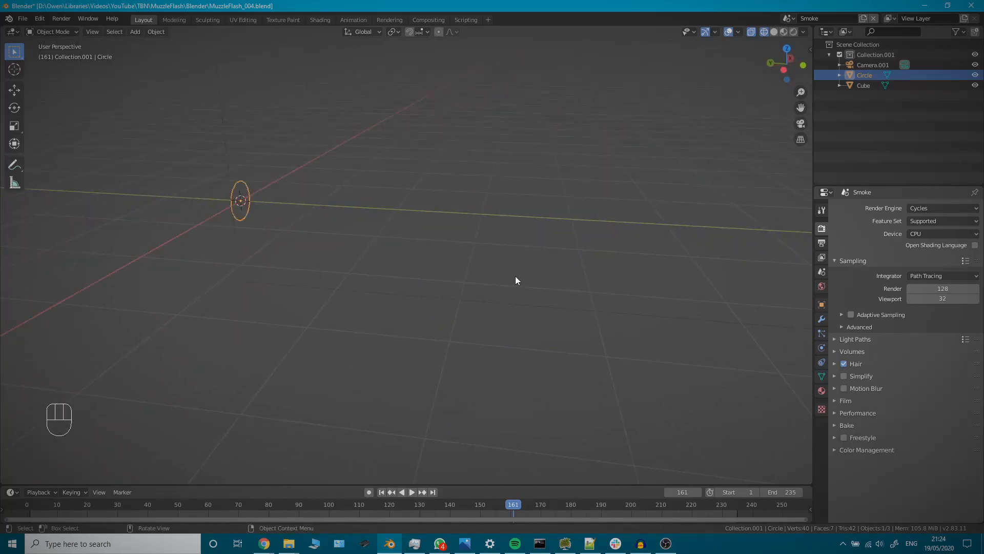
left_click(822, 333)
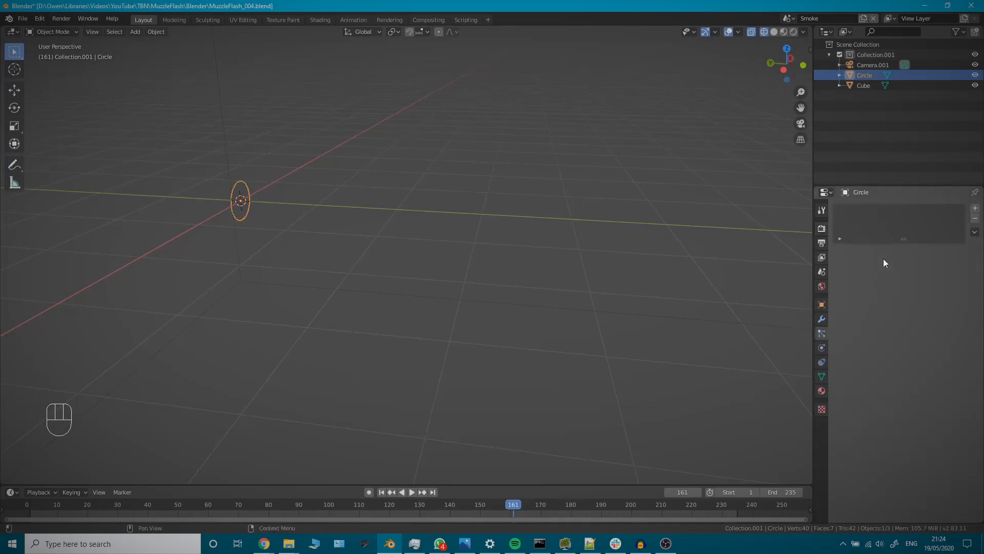
left_click(975, 210)
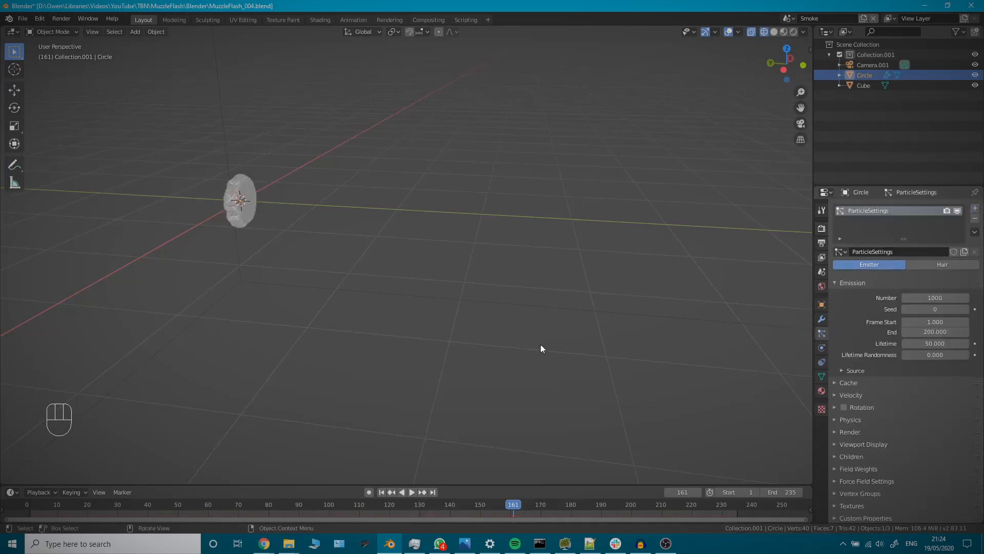
Play the animation from frame 161 to preview how the circle emits particles.
middle_click_drag(377, 316, 389, 290, "shift")
scroll(389, 290, "up", 3)
key("space")
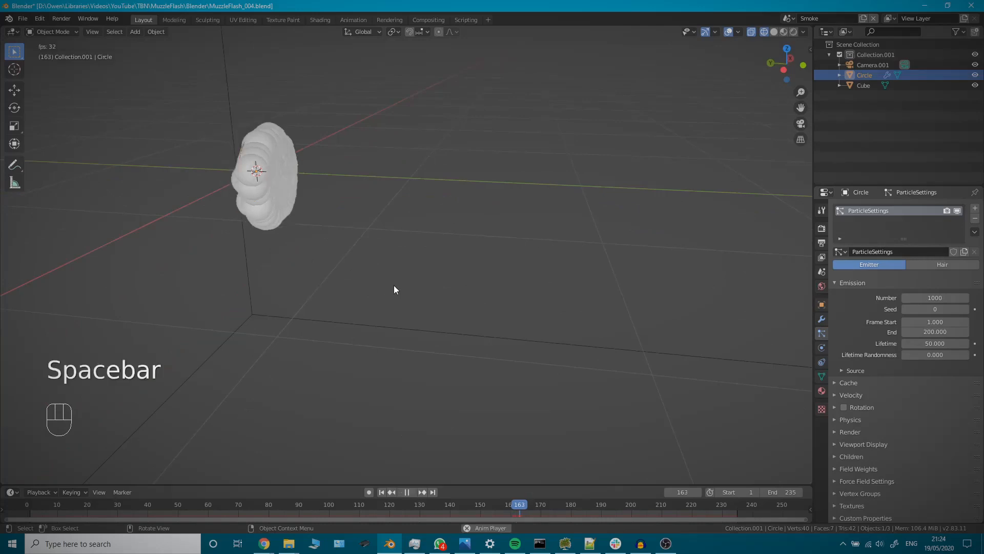
key("space")
scroll(398, 280, "down", 3)
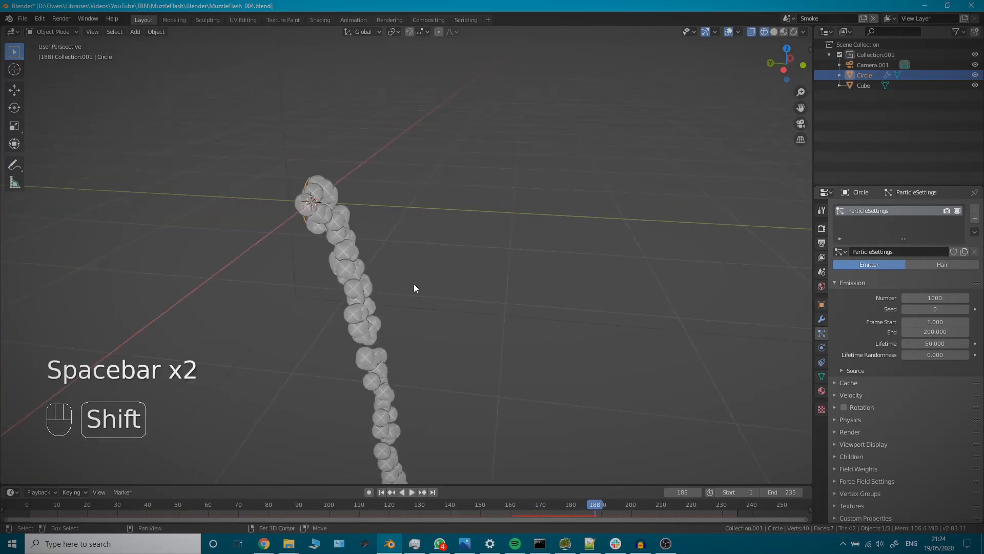
Rename the circle's particle system as SmokeParticles.
middle_click_drag(414, 284, 387, 286, "shift")
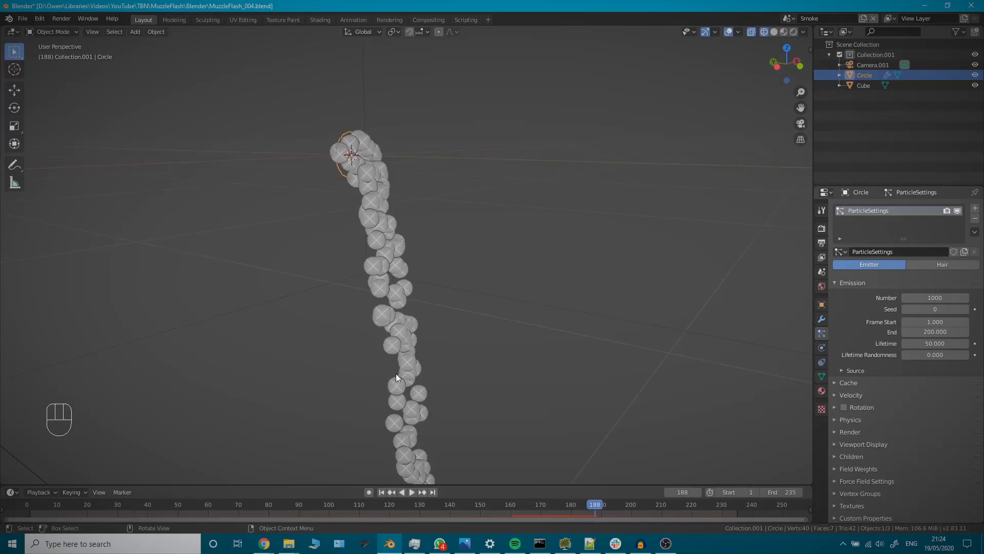
scroll(863, 414, "down", 1)
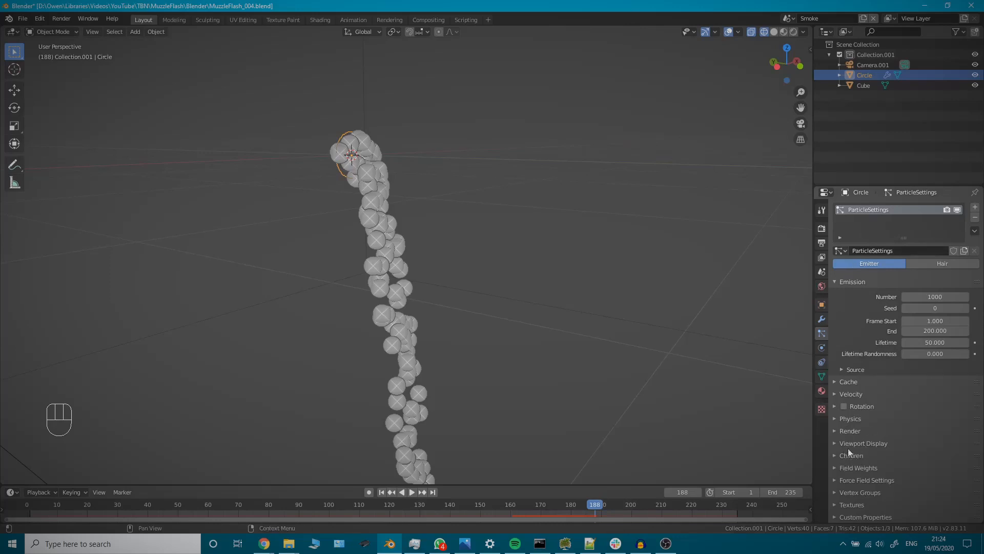
left_click(869, 212)
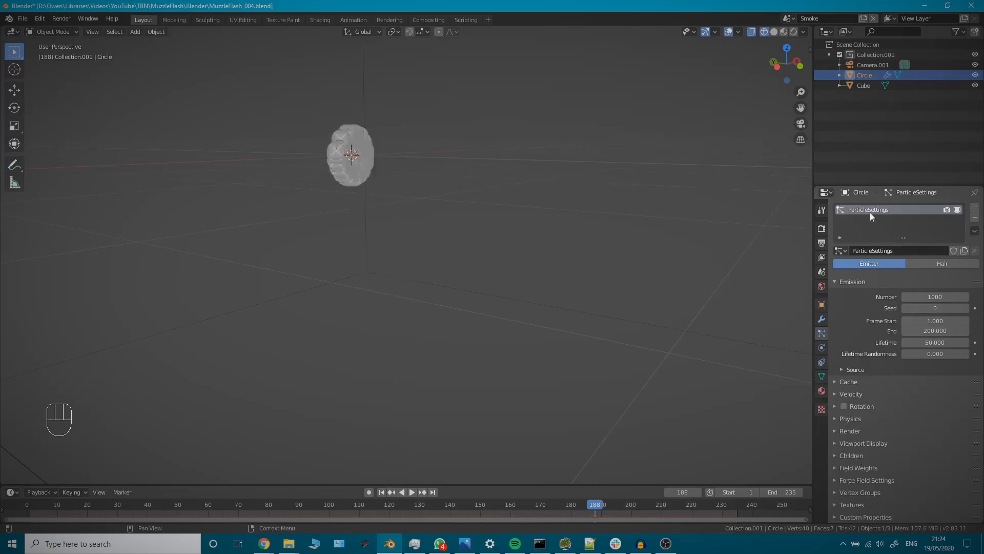
key("F2")
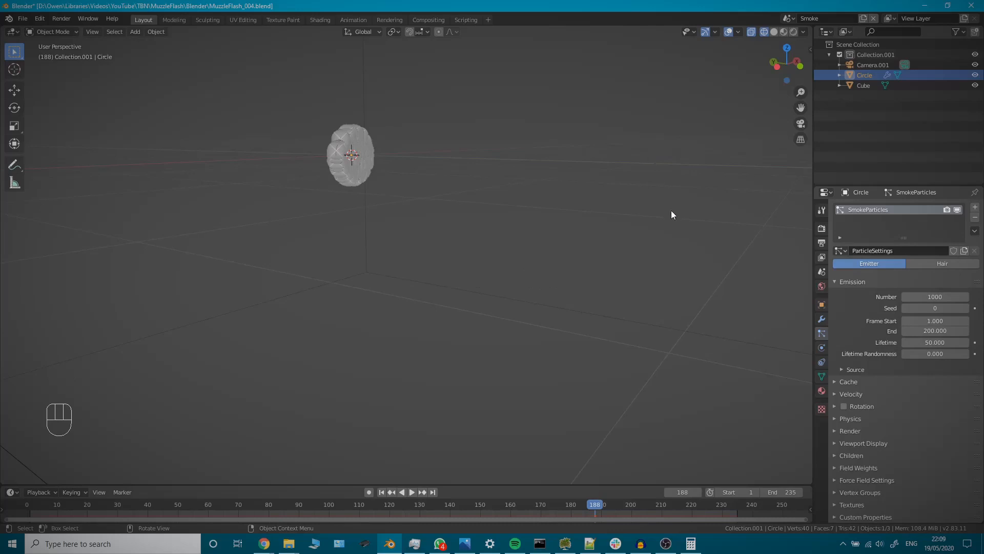
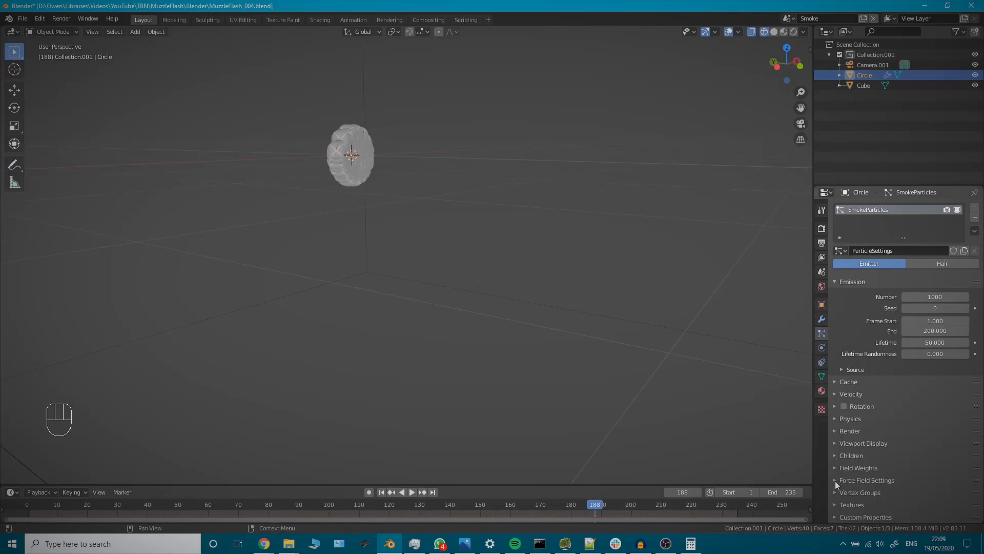
Set the Viewport Display size of the circle's particles to 0.01 m.
left_click(836, 443)
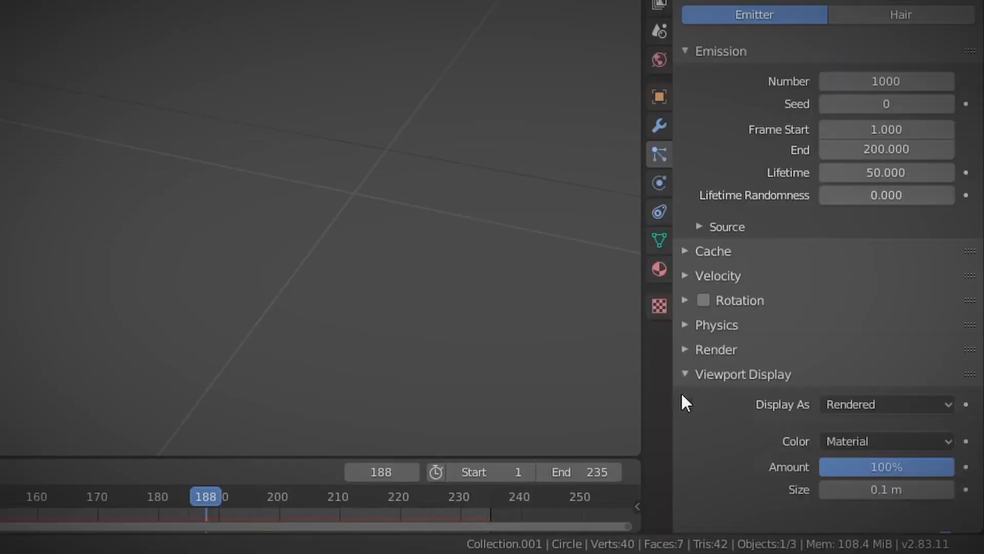
scroll(686, 402, "down", 2)
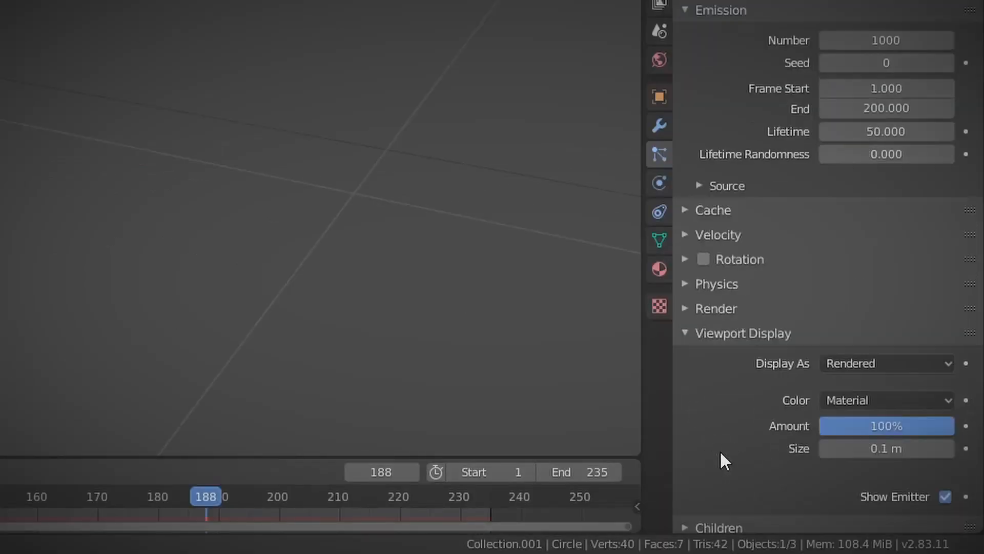
left_click(892, 448)
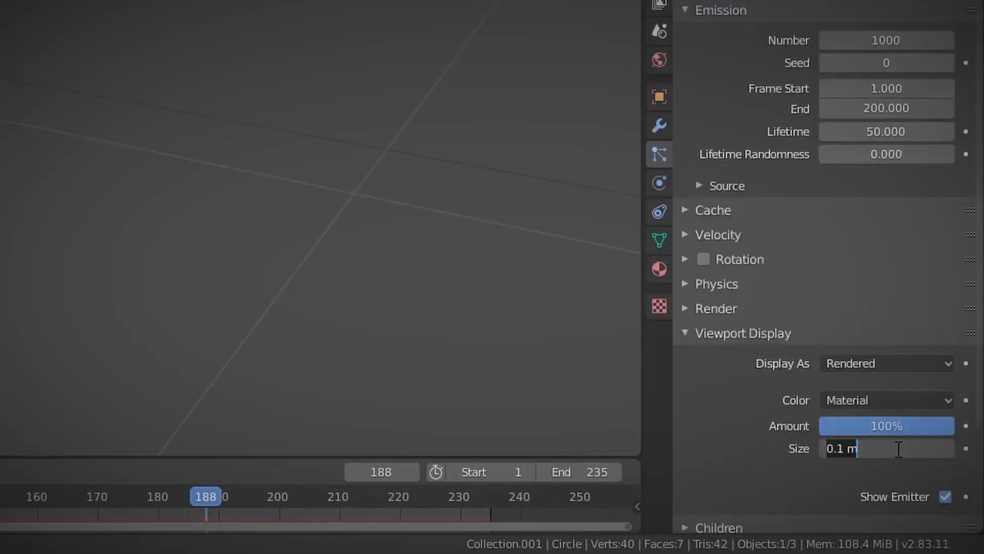
key("BackSpace")
type(".01")
key("Return")
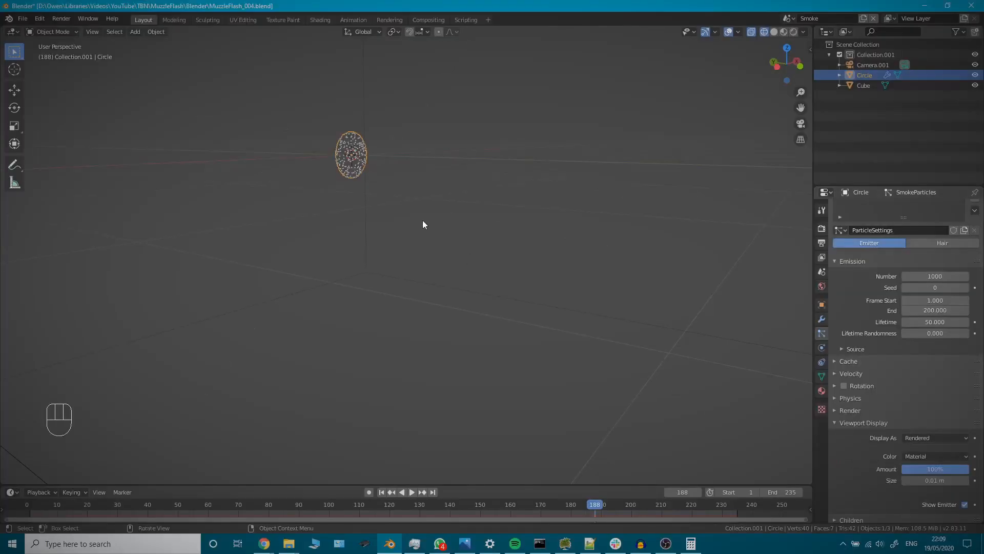
Examine the resized particles on the circle up close and from several angles.
scroll(362, 176, "up", 4)
middle_click_drag(329, 160, 408, 333, "ctrl")
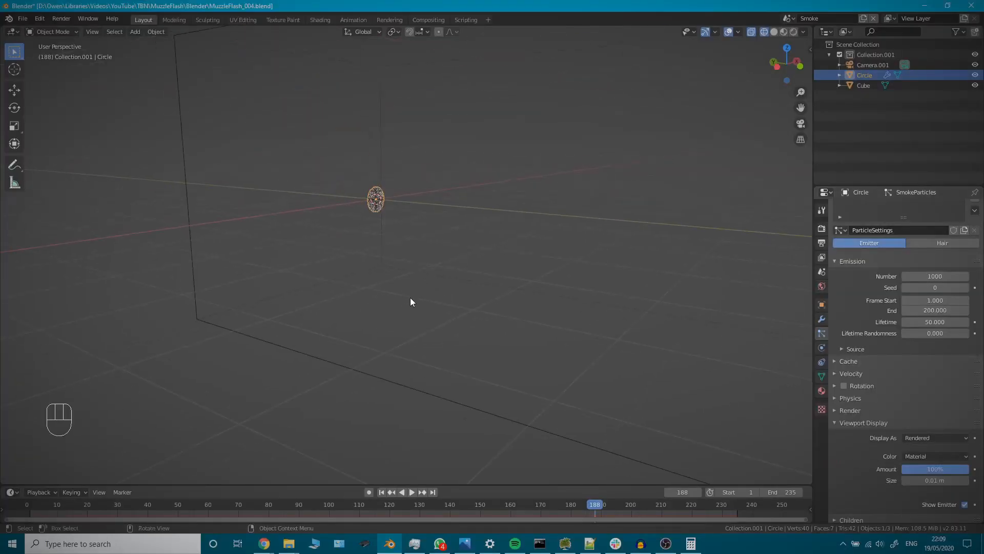
scroll(405, 277, "up", 2)
middle_click_drag(378, 195, 426, 203, "shift")
scroll(425, 306, "up", 7)
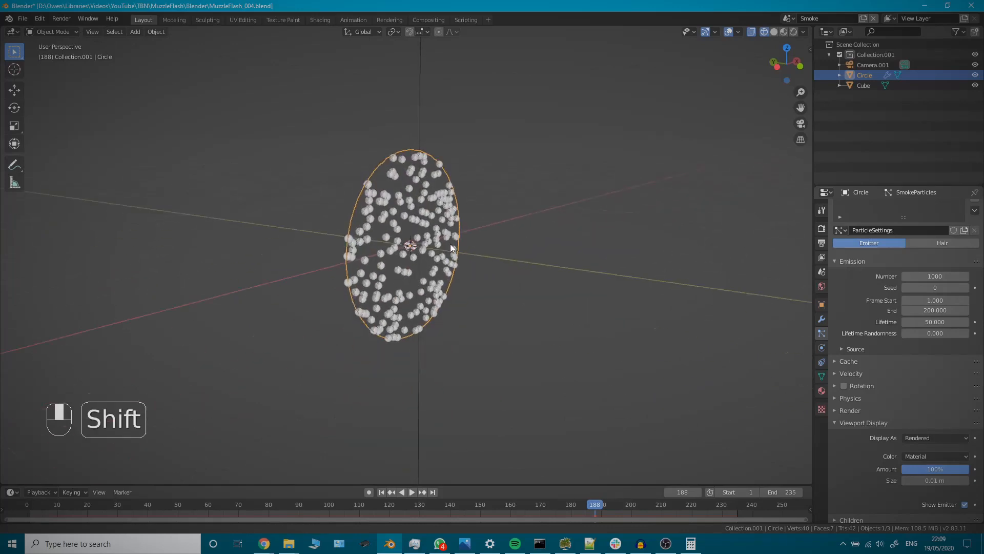
middle_click_drag(478, 260, 433, 246)
scroll(338, 242, "up", 3)
middle_click_drag(338, 242, 315, 227, "shift")
scroll(318, 230, "down", 10)
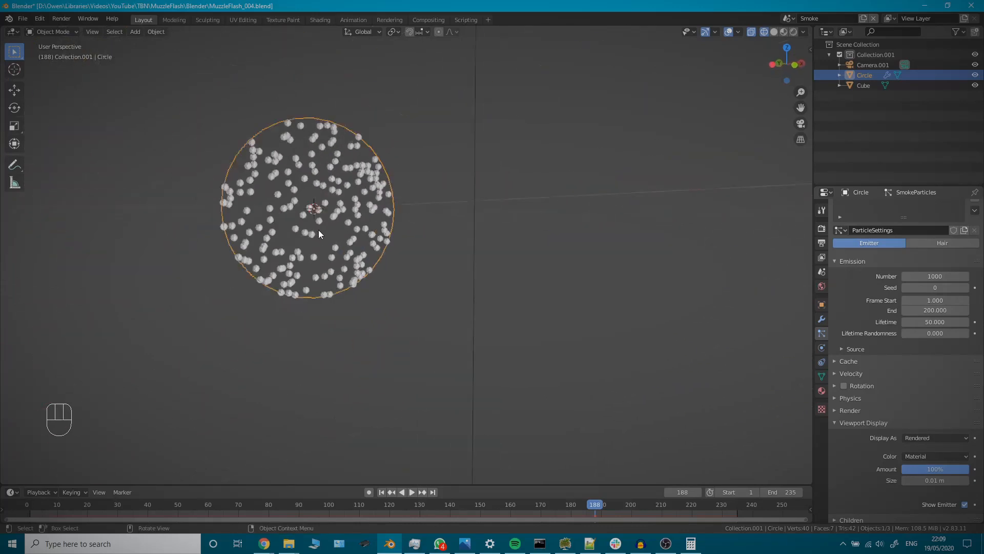
scroll(398, 309, "down", 2)
mouse_move(396, 310)
middle_mouse_down("shift")
mouse_move(371, 308)
mouse_move(400, 312)
middle_mouse_up("shift")
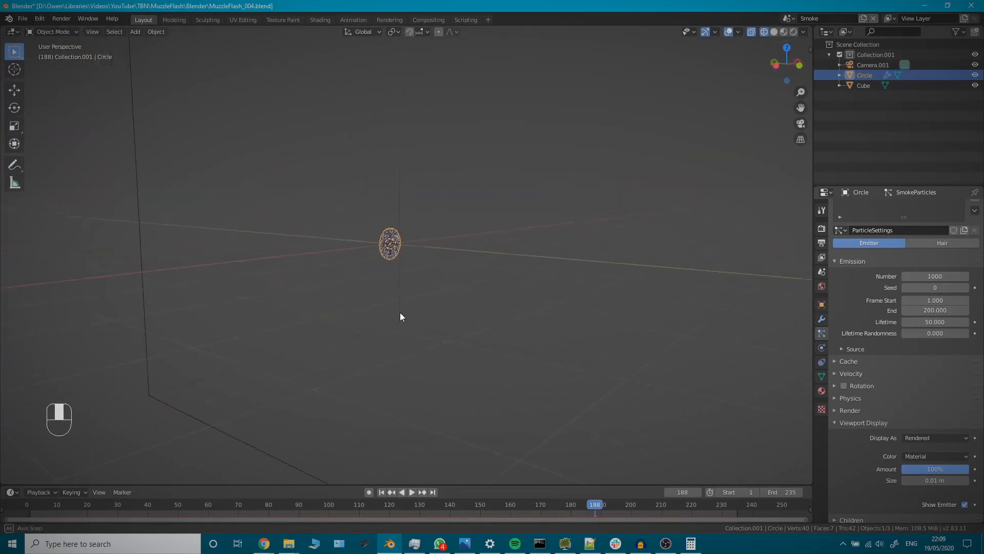
Play the animation from the first frame, then continue it through the camera over the gun footage, pausing at frame 155.
left_click(382, 493)
left_click(412, 492)
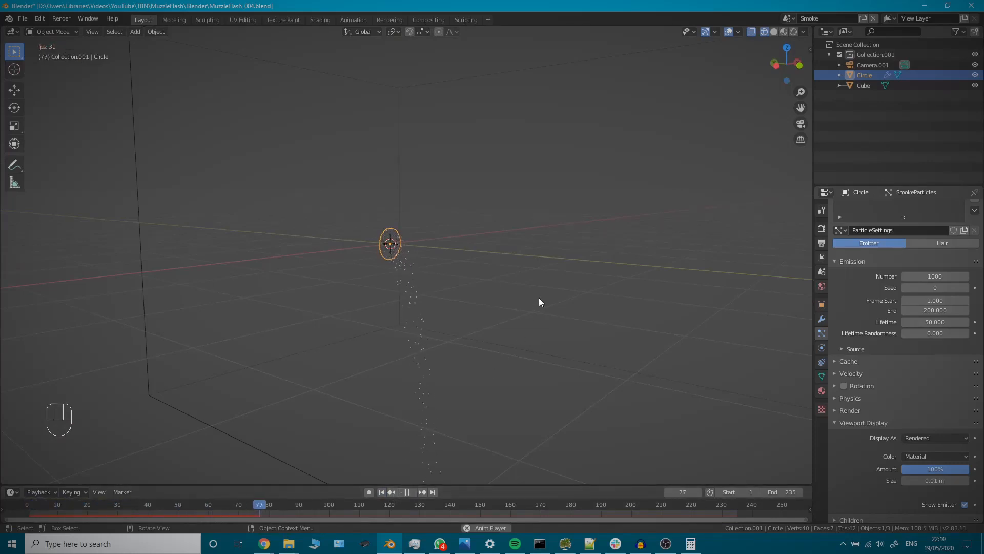
key("space")
middle_click_drag(540, 297, 518, 300)
key("KP_0")
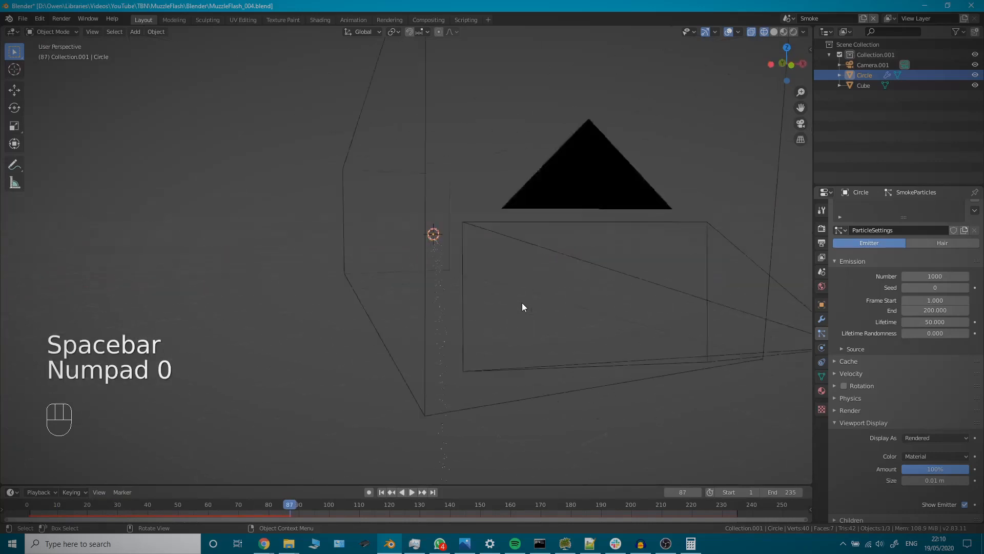
key("space")
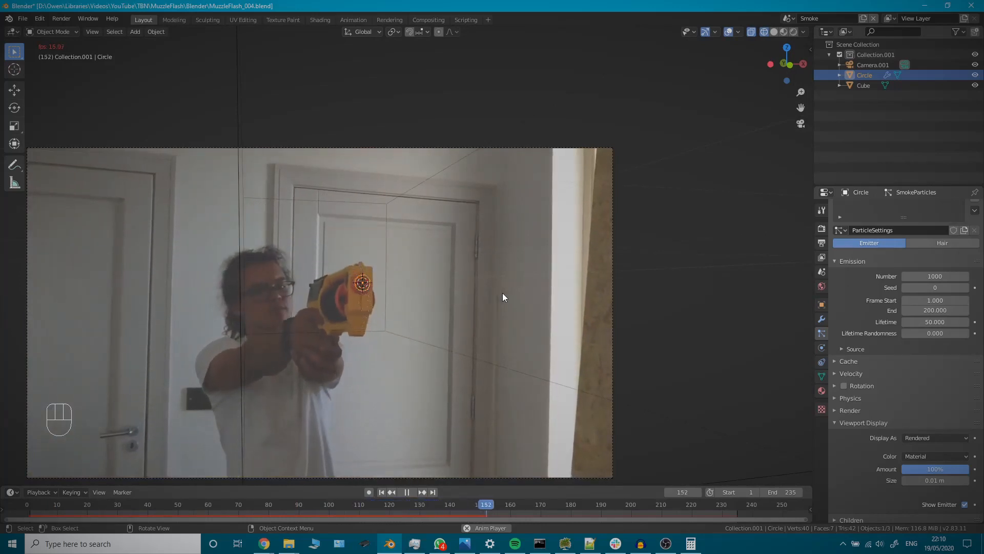
key("space")
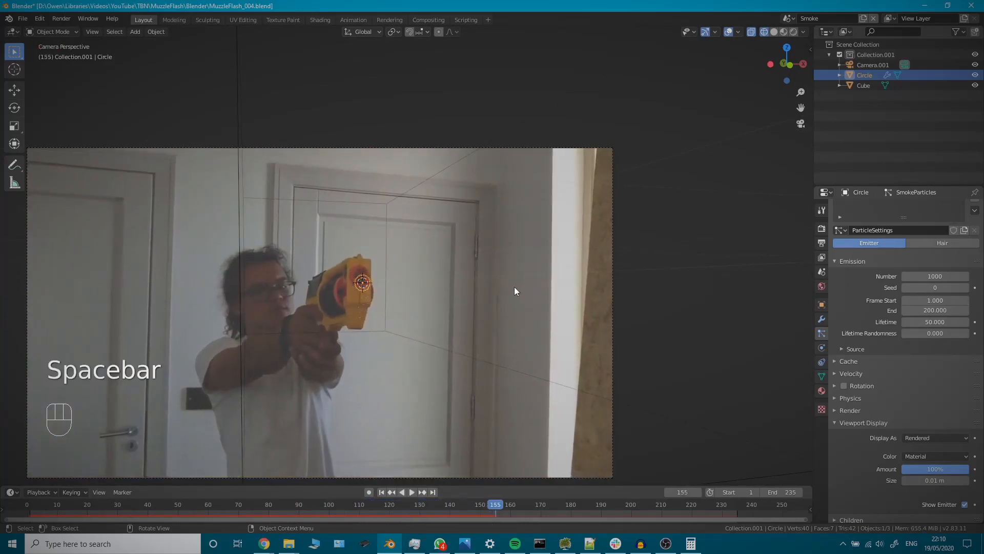
Set the number of emitted particles to 200.
left_click(936, 277)
type("200")
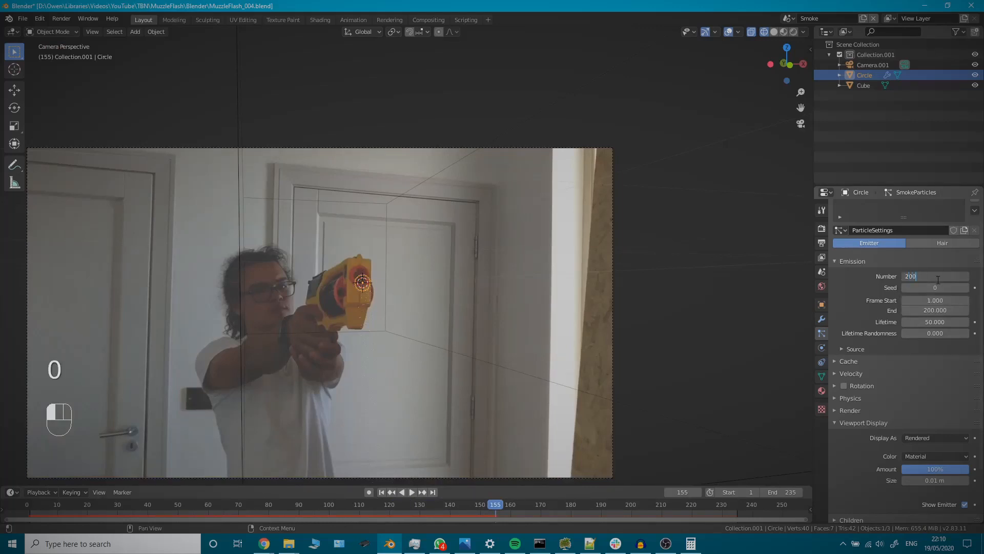
key("Return")
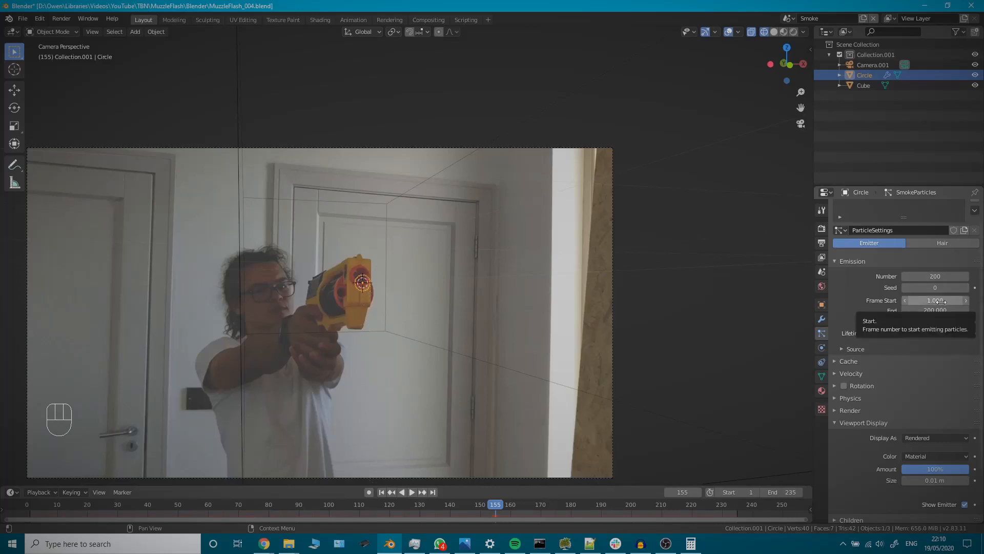
Check the footage around frame 160 for the shot, and set the particle emission to start at frame 161 and end at 163.
left_click(511, 505)
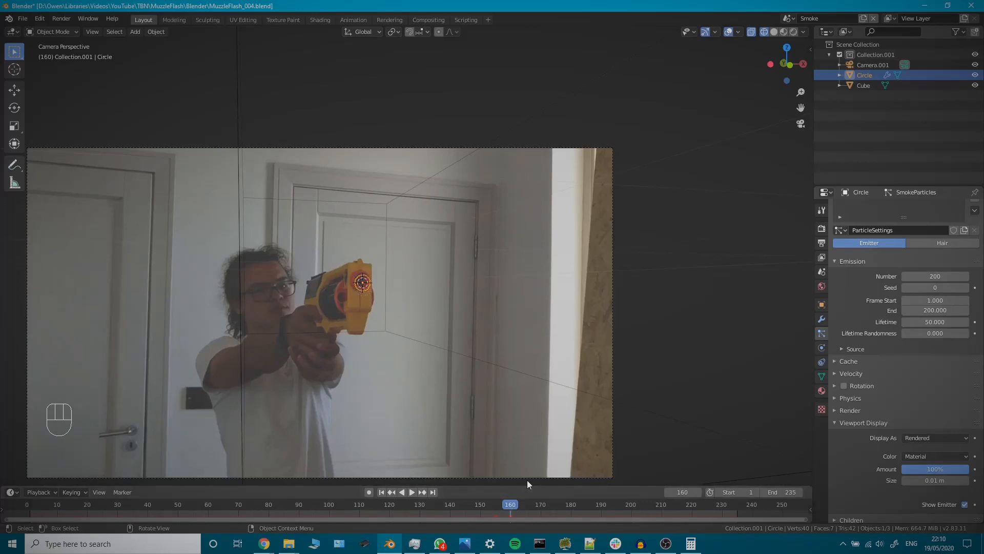
key("Right")
key("Right")
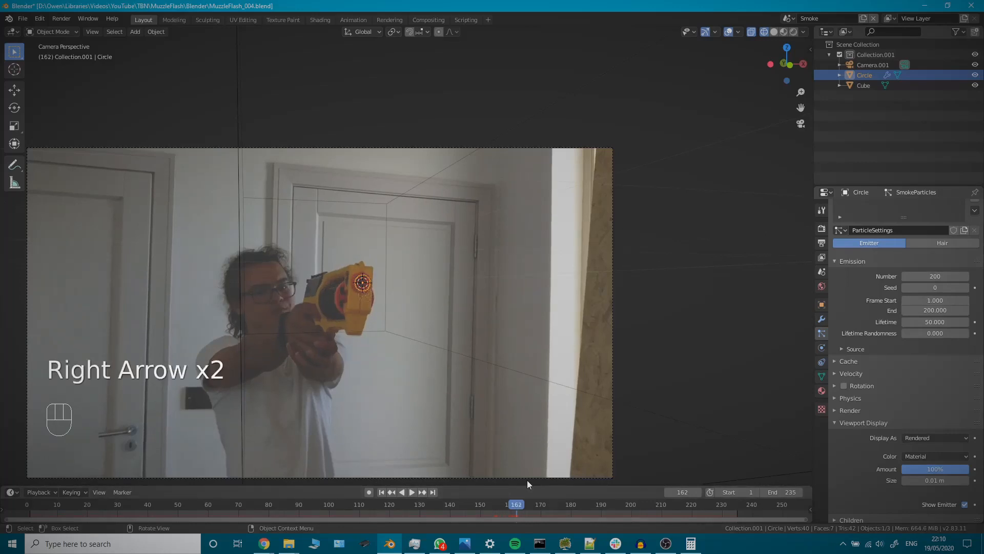
key("Left")
key("Right")
key("Right")
key("Right")
key("Left")
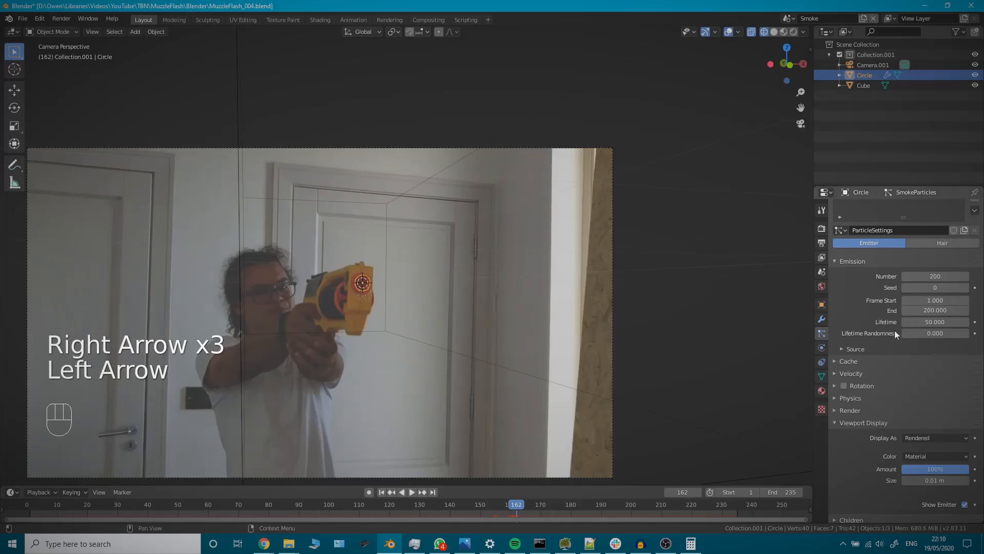
left_click(925, 298)
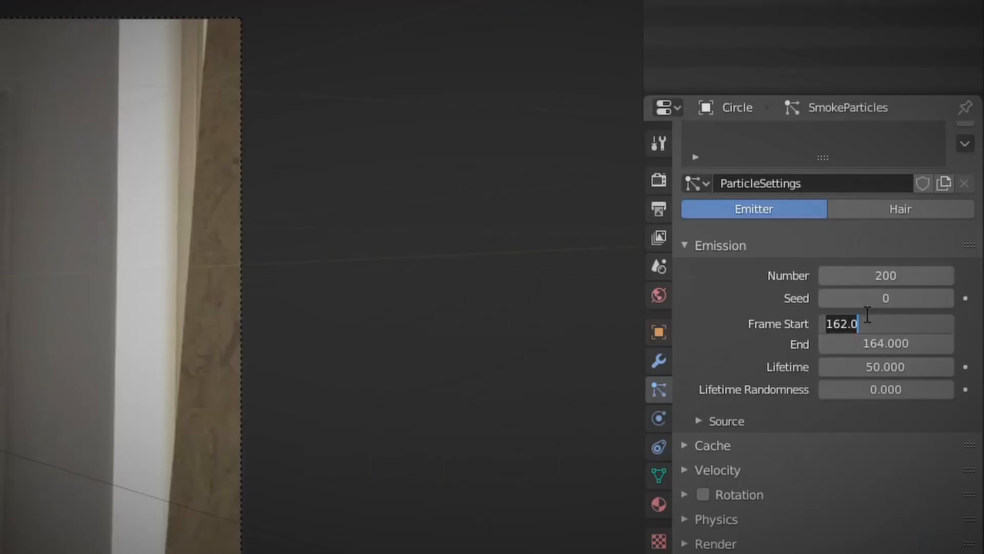
type("161")
key("Tab")
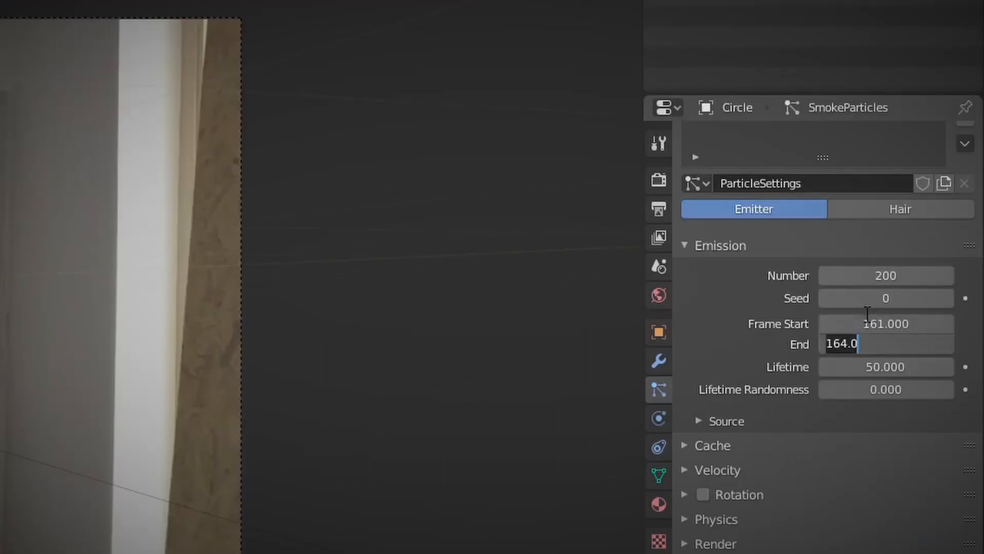
type("163")
key("Return")
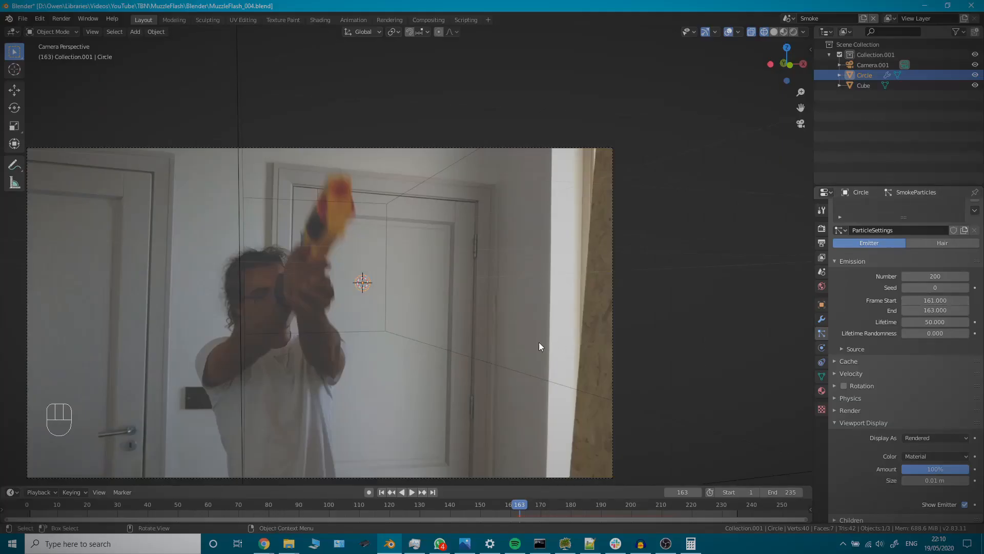
Step back and forth through the frames around 161 to 163 to compare the emission range with the gun's recoil.
key("Left")
key("Left")
key("Left")
key("Right")
key("Right")
key("Right")
key("Right")
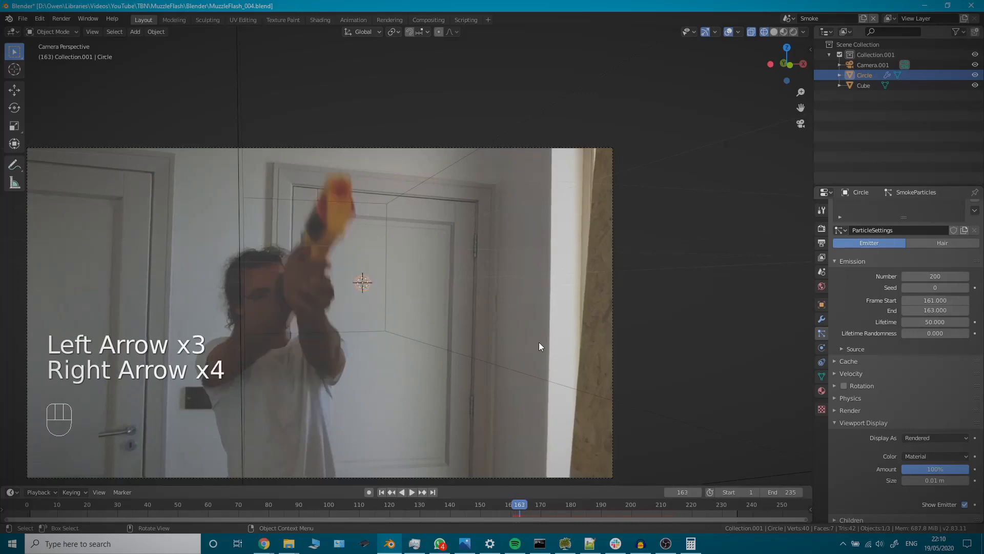
key("Left")
key("Left")
key("Left")
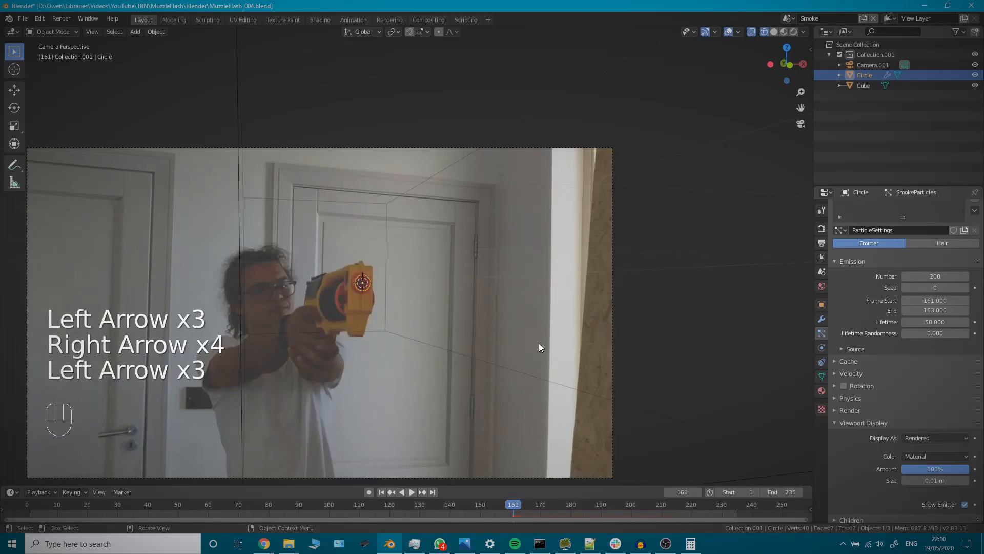
key("Left")
key("Right")
key("Right")
key("Right")
key("Right")
key("Right")
key("Right")
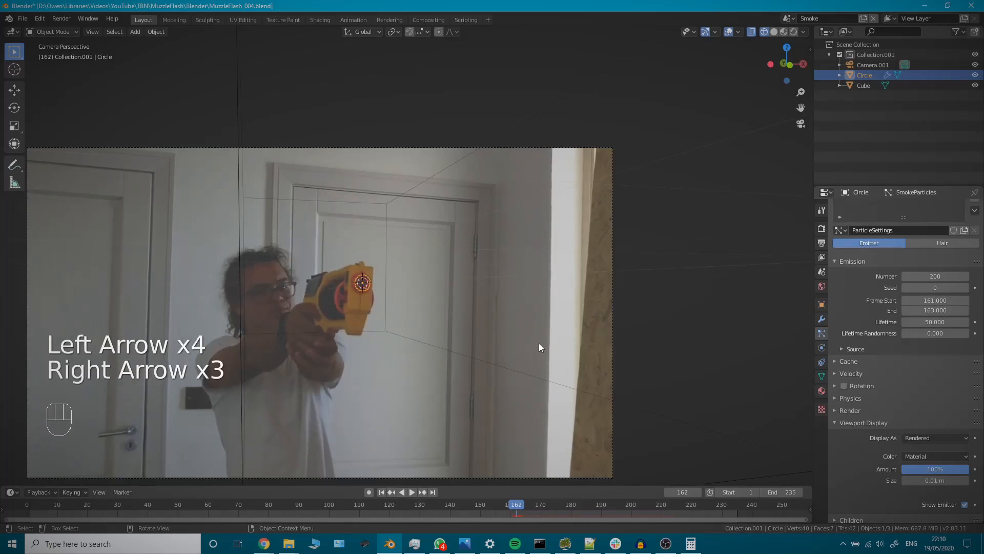
key("Left")
key("Left")
key("Left")
key("Left")
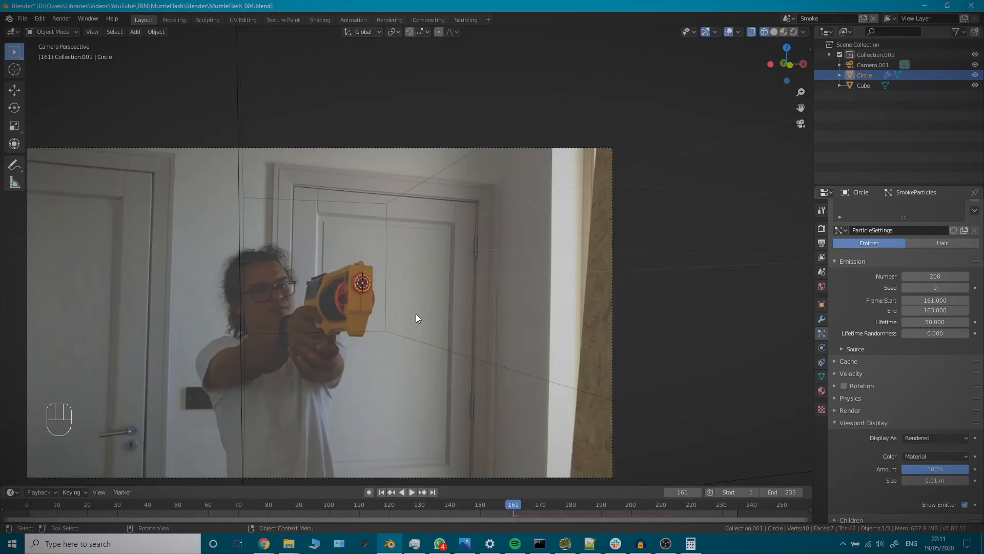
Set the particle lifetime to 4 frames.
left_click(938, 322)
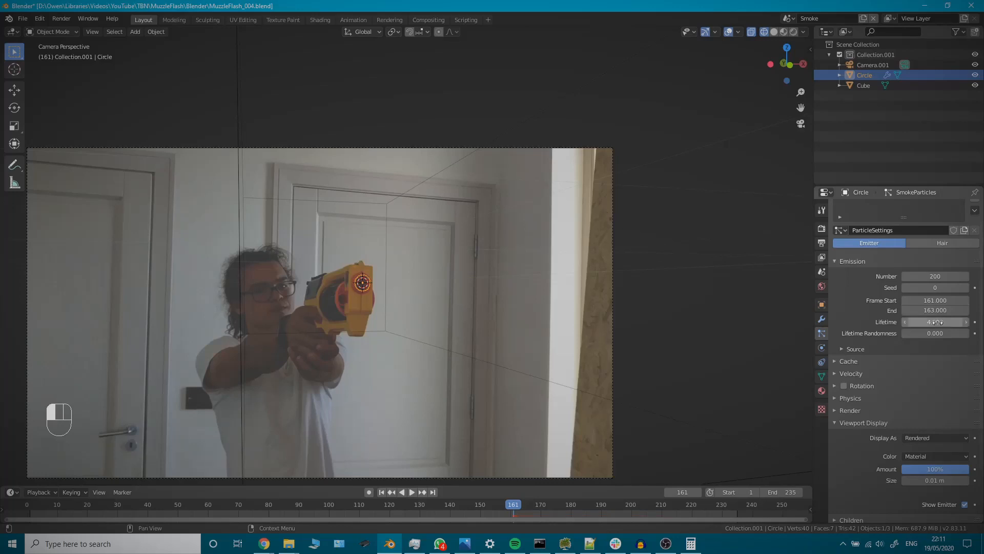
key("Return")
Leave the camera view and play the animation around frame 161 to examine the short particle burst from the circle.
middle_click_drag(410, 358, 447, 373)
scroll(447, 373, "down", 2)
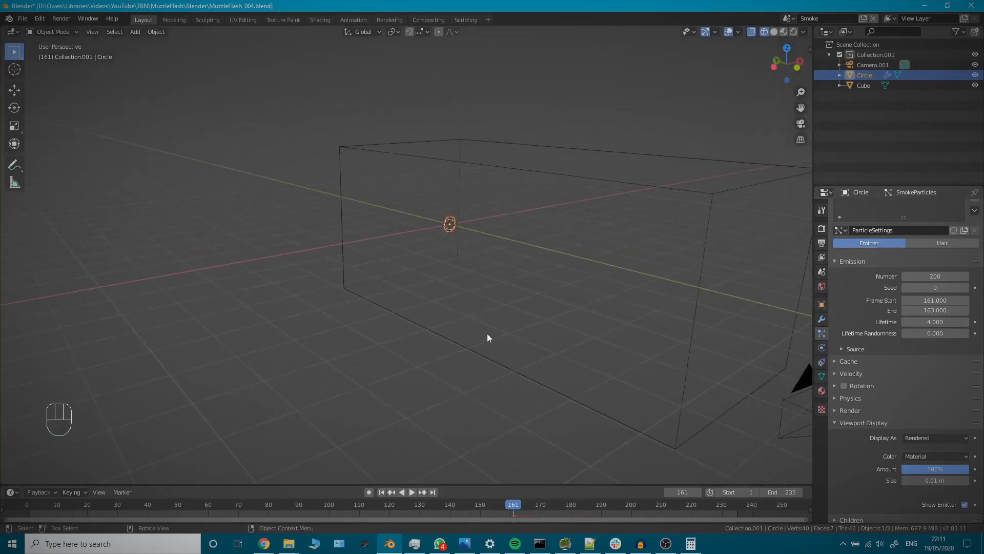
middle_click_drag(487, 335, 433, 354, "shift")
scroll(431, 348, "up", 3)
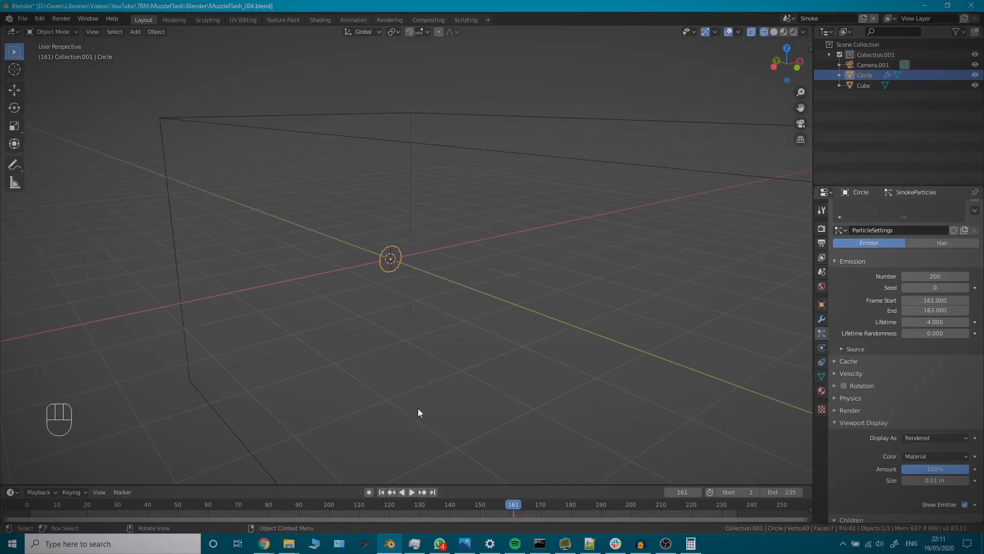
middle_click_drag(417, 398, 455, 371)
key("space")
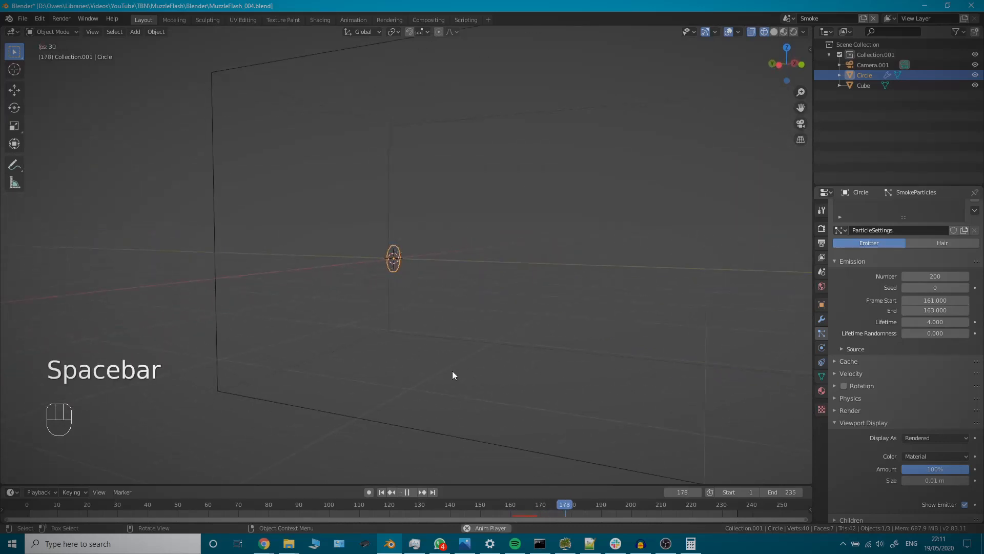
key("space")
key("space")
key("space")
key("space")
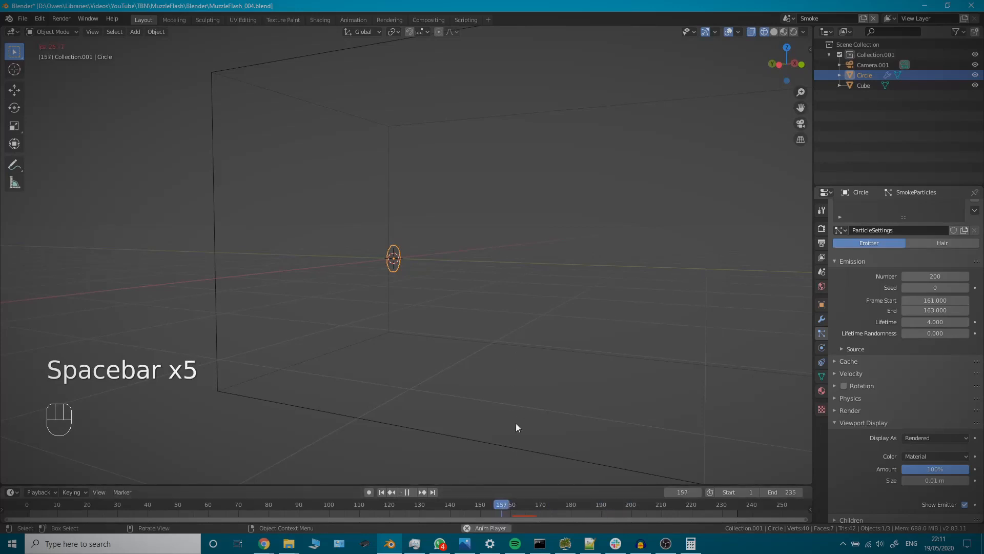
key("space")
scroll(492, 324, "up", 5)
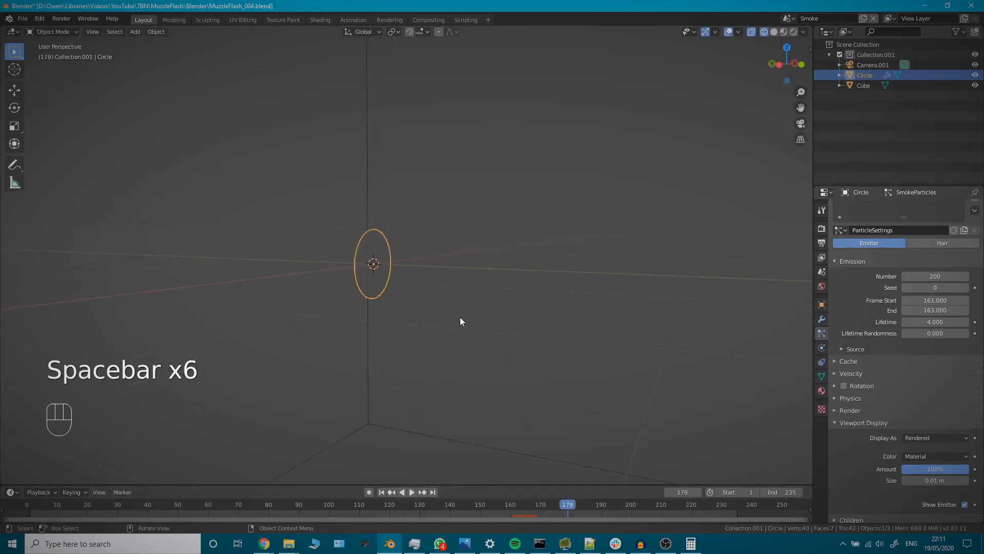
Replay the animation from around frame 158 to examine the particle burst from the circle.
middle_click_drag(460, 322, 505, 298, "shift")
key("space")
key("space")
left_click(504, 505)
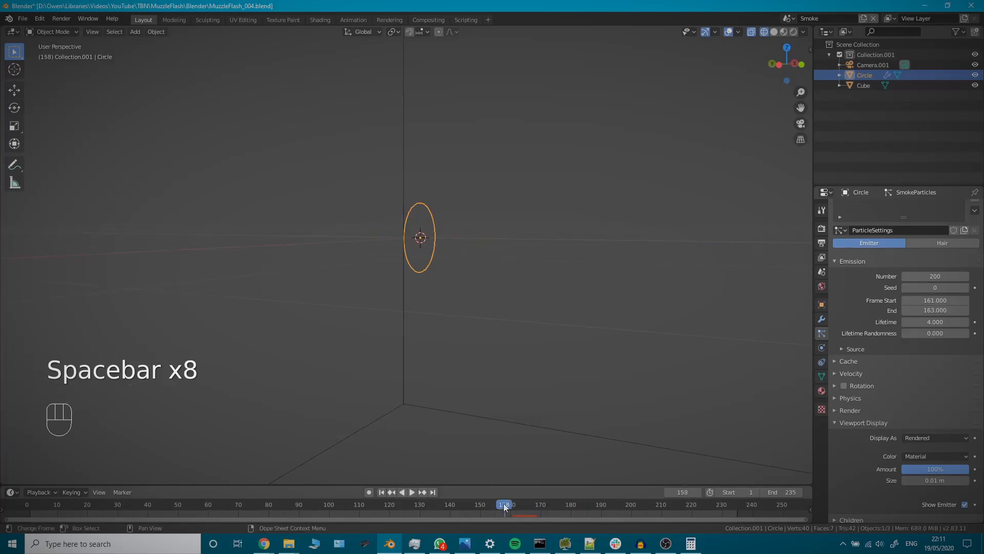
key("space")
key("space")
left_click(506, 505)
key("space")
key("space")
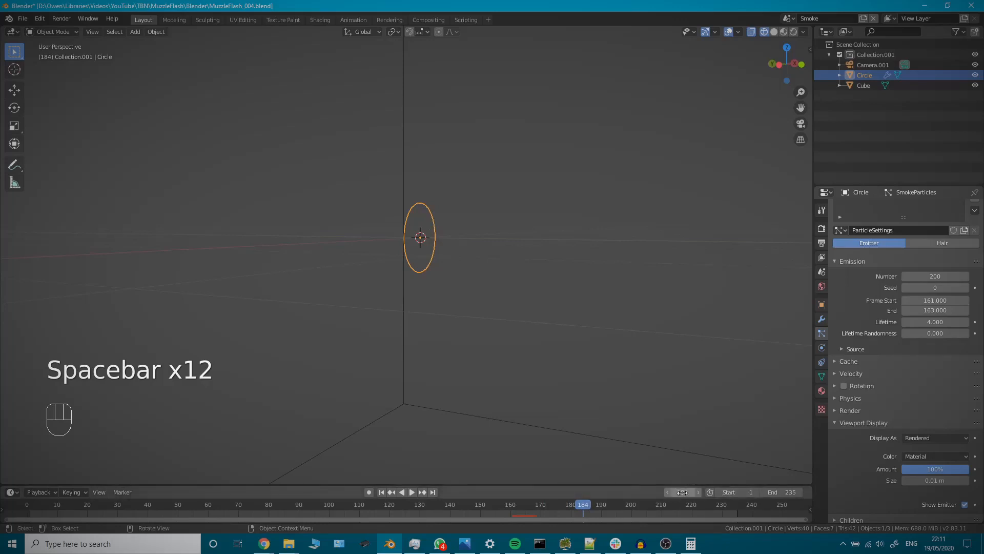
Limit the scene's frame range to start at 160 and end at 180.
left_click(735, 491)
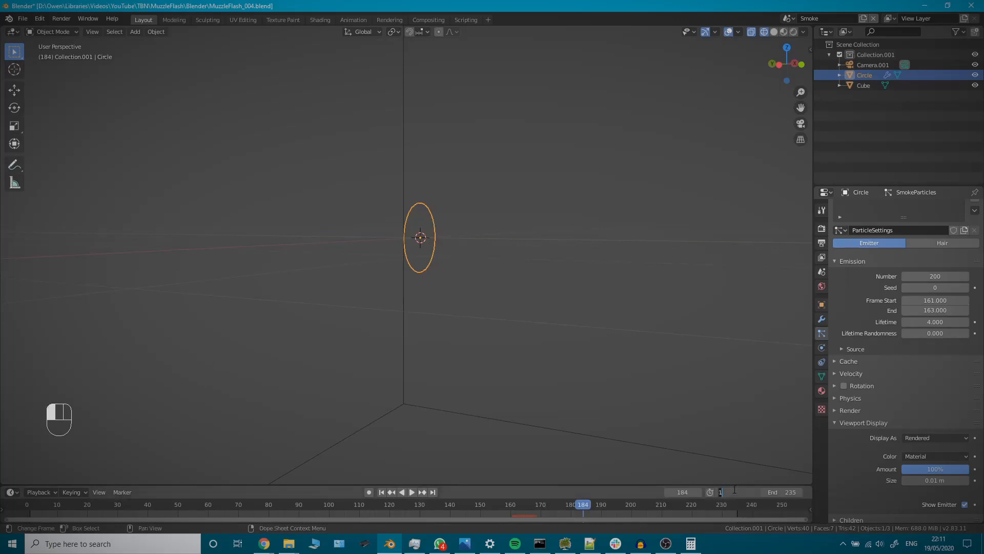
type("160")
key("Return")
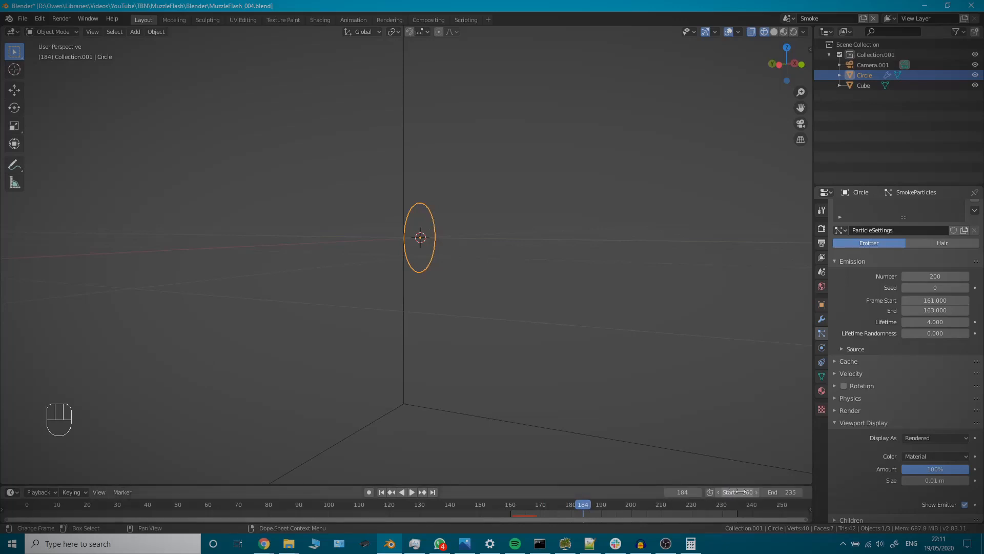
left_click(784, 493)
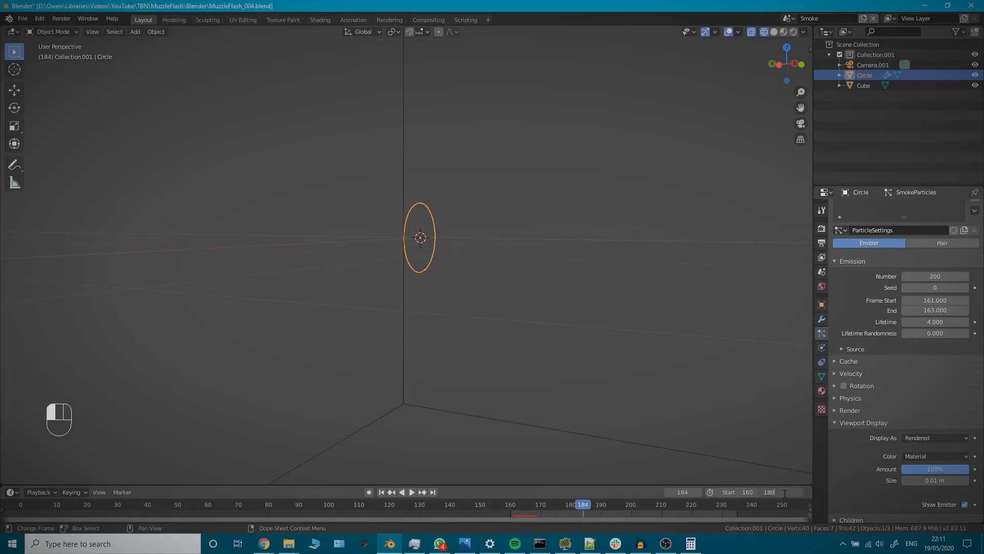
type("180")
key("Return")
Go to frame 162 and play the shortened frame range to check the particle burst.
left_click(518, 505)
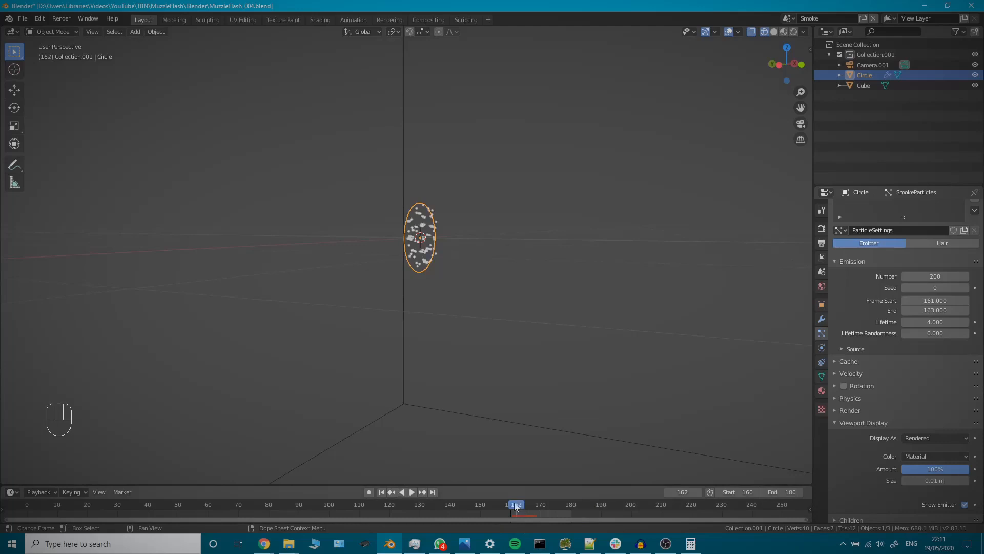
key("space")
key("space")
key("space")
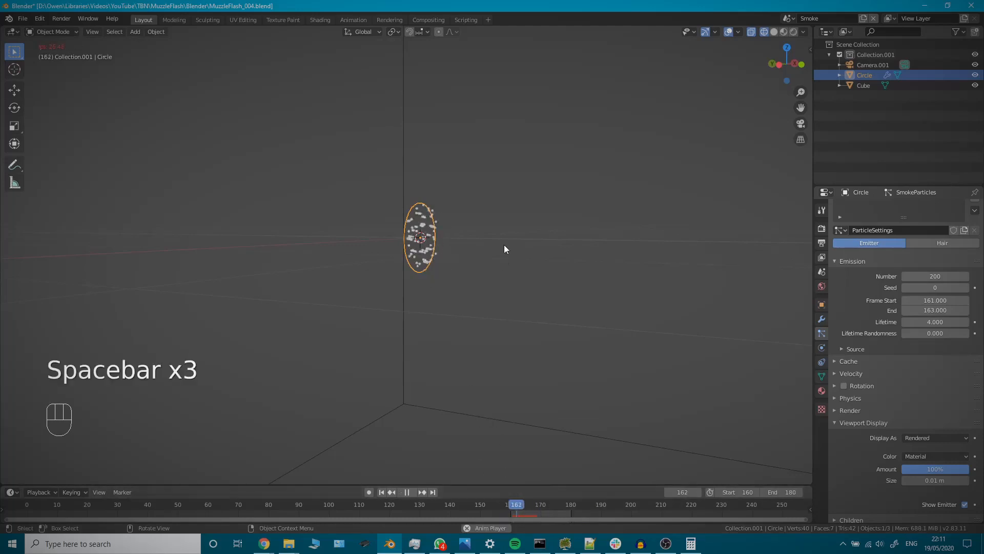
key("space")
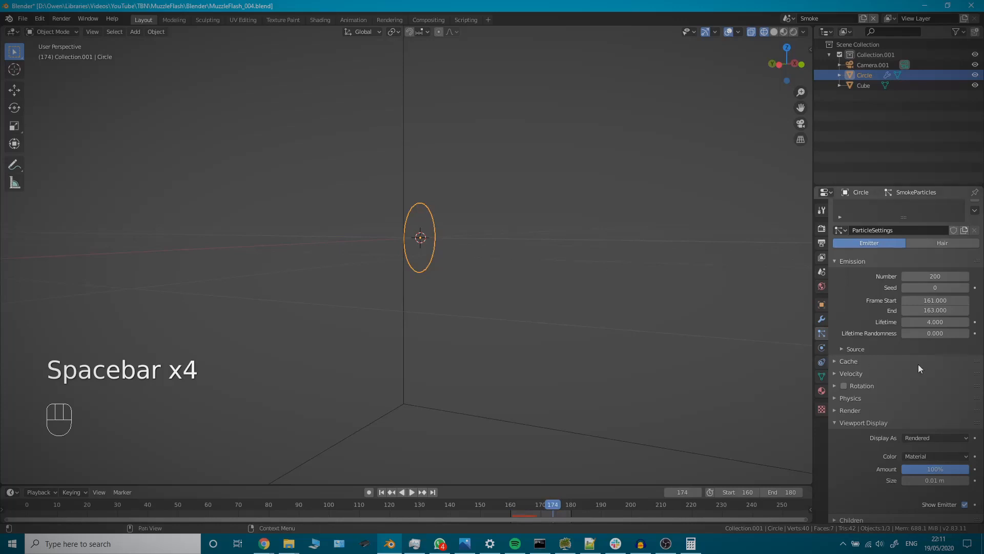
Set the particles' normal velocity to 8 m/s.
scroll(898, 366, "down", 1)
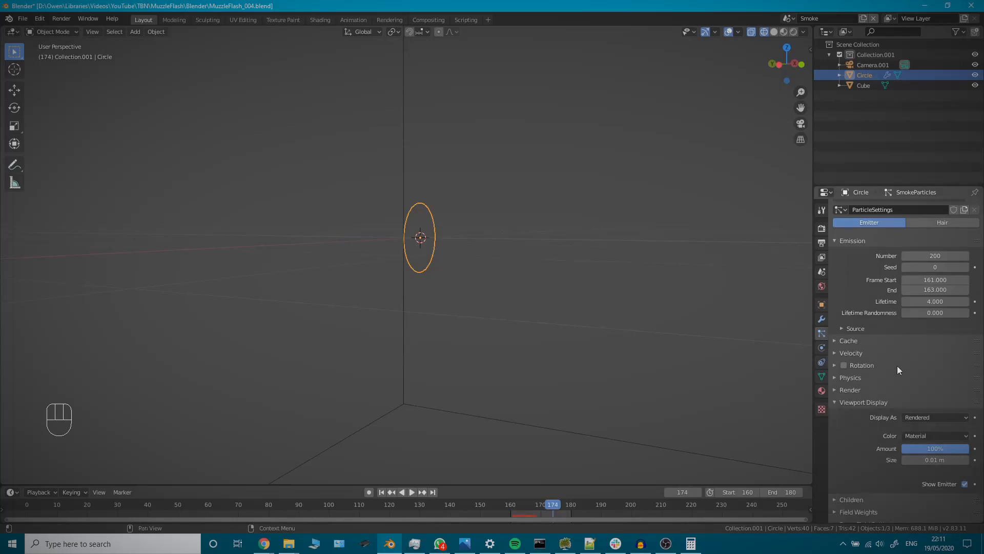
left_click(835, 352)
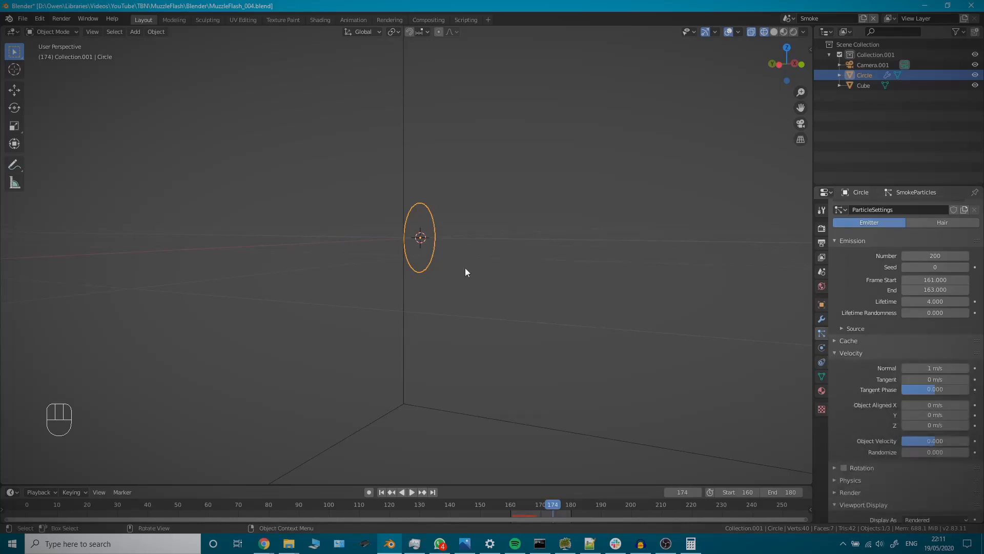
scroll(553, 259, "down", 3)
left_click(926, 367)
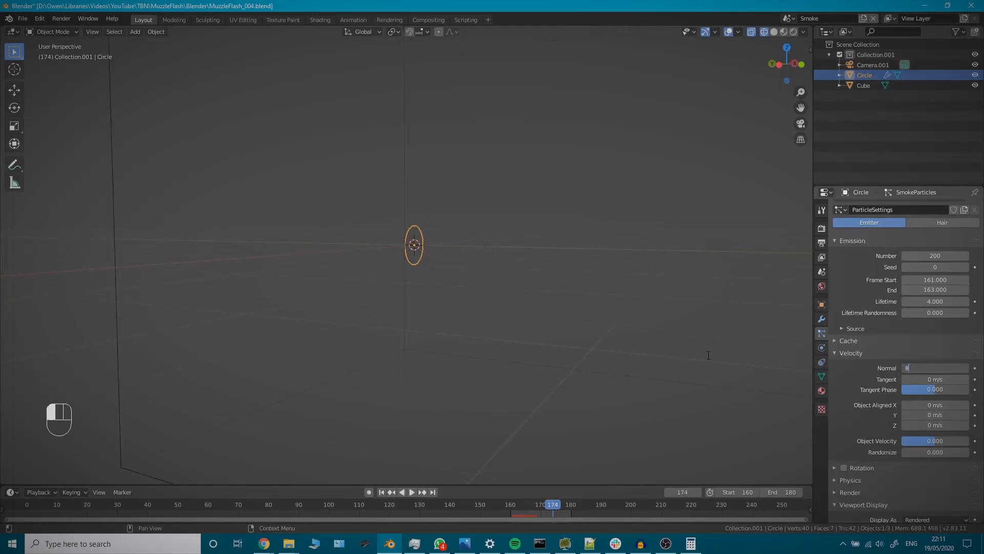
key("Return")
Play the animation from frame 159 in perspective and through the camera to check how far the particles travel.
scroll(485, 304, "down", 2)
left_click(509, 506)
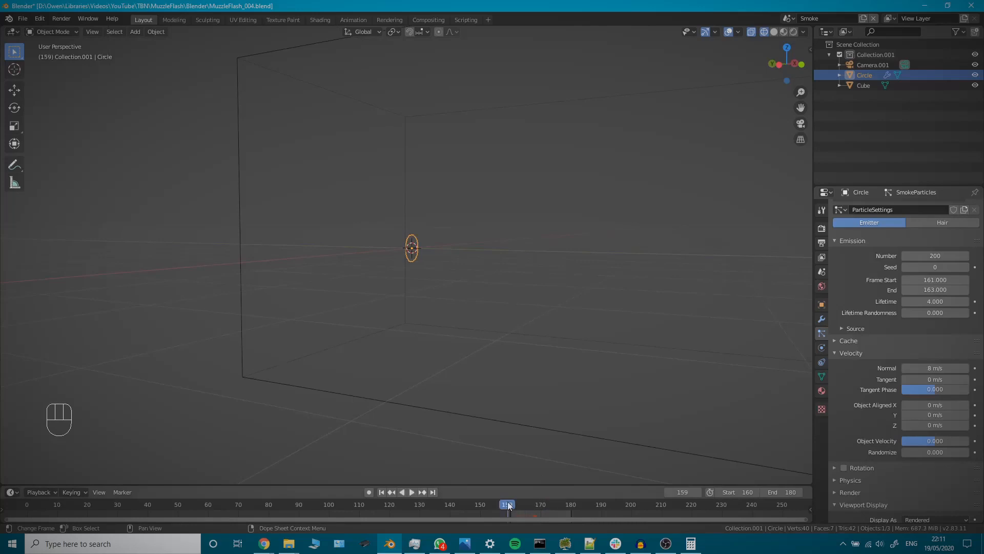
key("space")
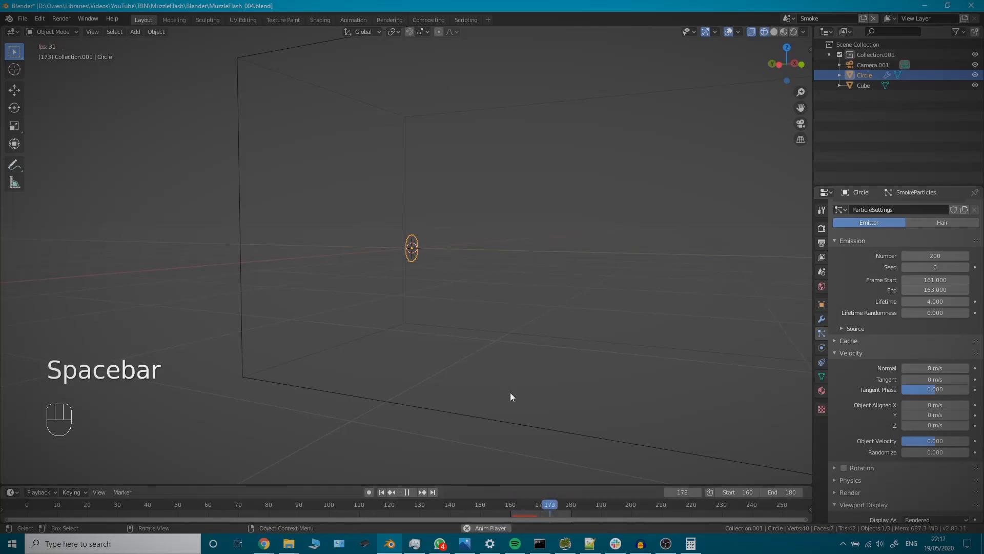
key("space")
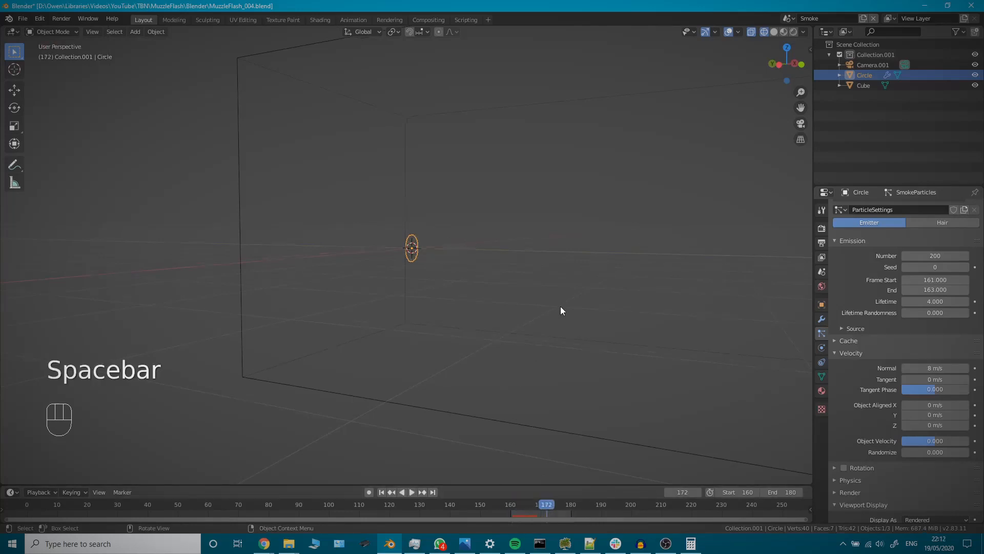
key("KP_0")
key("space")
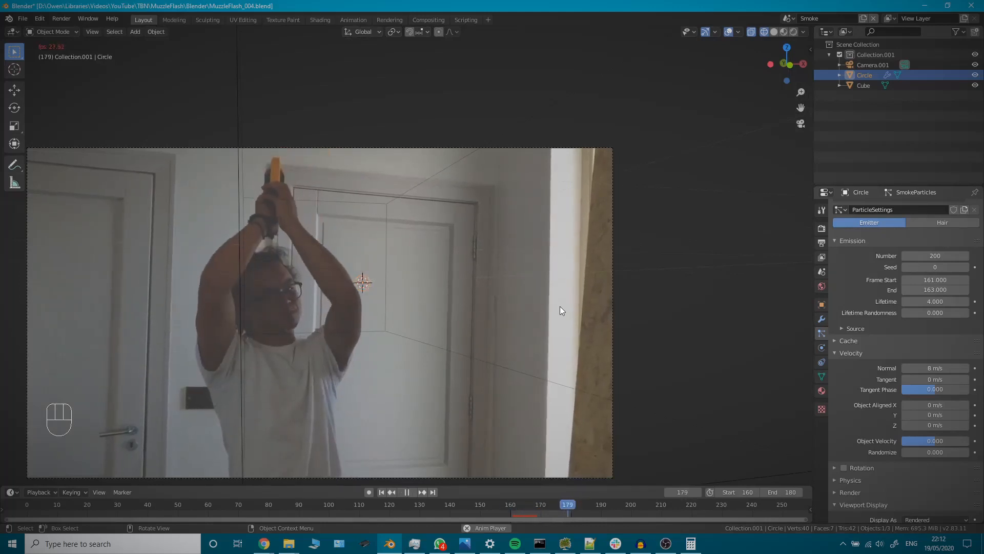
key("space")
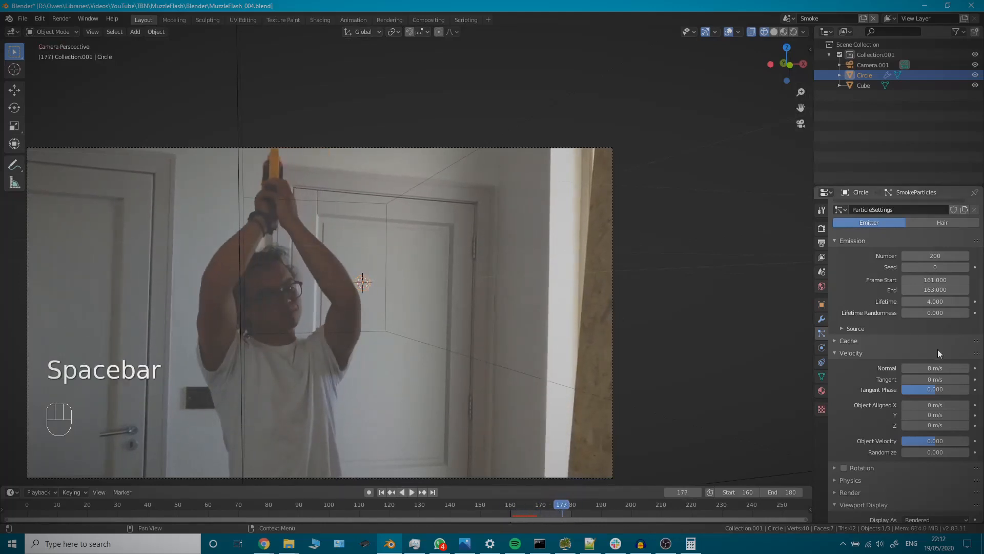
Set the particles' normal velocity to 10 m/s and play the burst in the camera view and from outside it.
left_click(941, 368)
key("space")
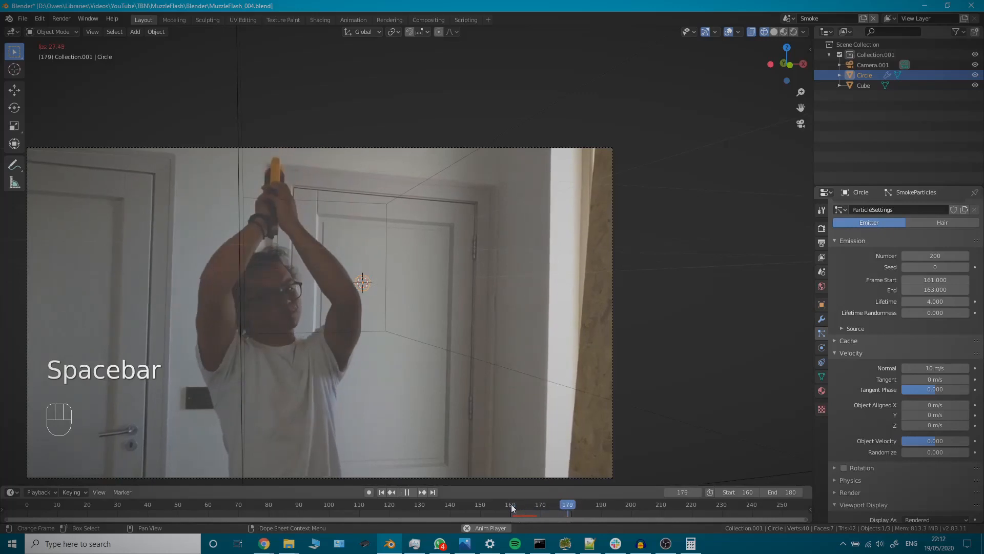
key("space")
middle_click_drag(424, 374, 403, 331)
scroll(414, 264, "down", 3)
key("space")
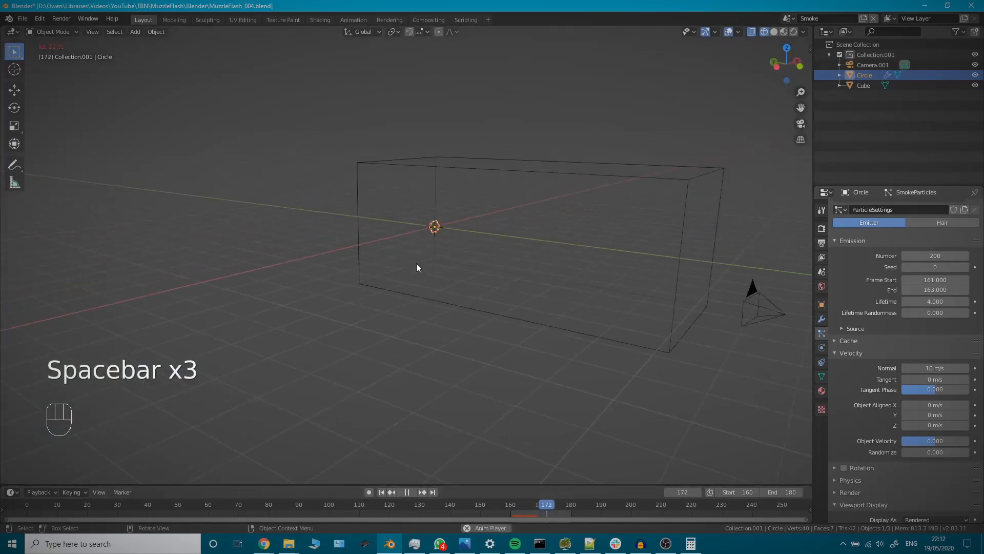
key("space")
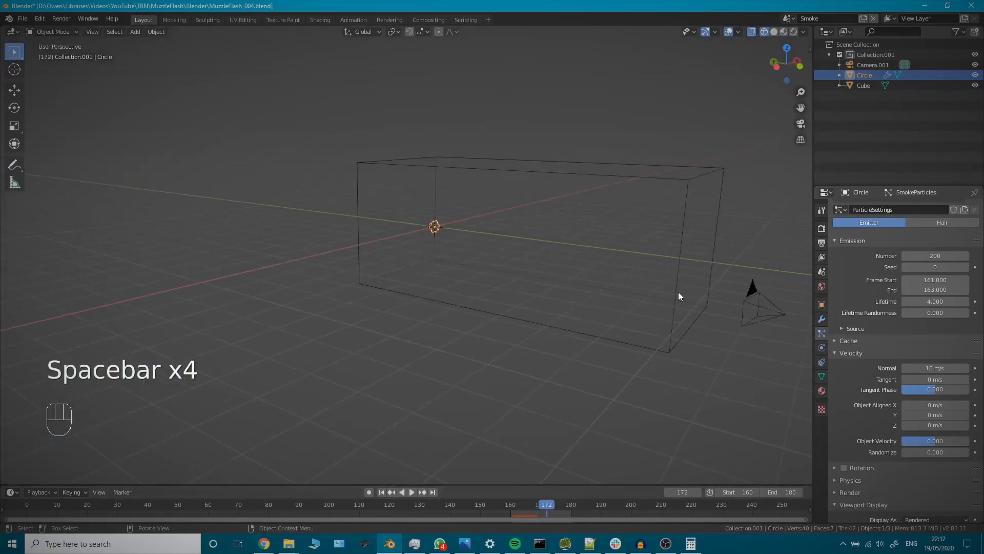
Set the particle velocity's Randomize value to 2.
middle_click_drag(679, 296, 539, 350, "shift")
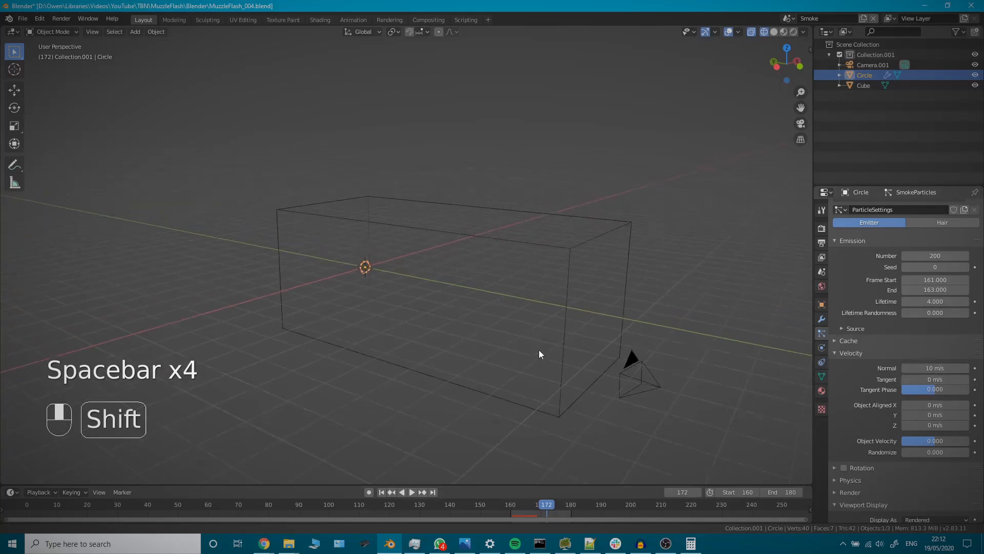
scroll(538, 350, "up", 3)
middle_click_drag(460, 308, 507, 245, "shift")
scroll(502, 249, "up", 2)
middle_click_drag(477, 279, 473, 336, "shift")
scroll(473, 335, "down", 2)
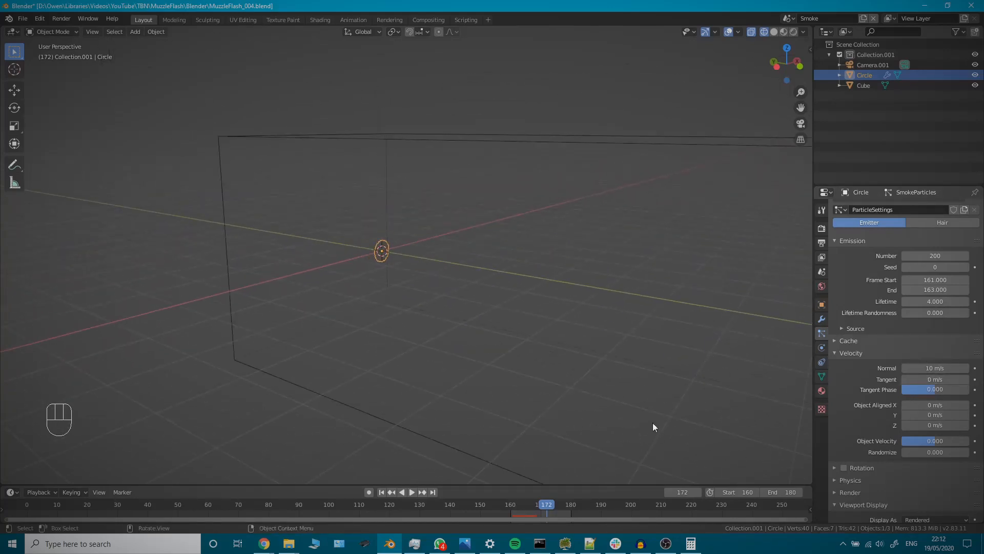
left_click(934, 452)
type("0.0")
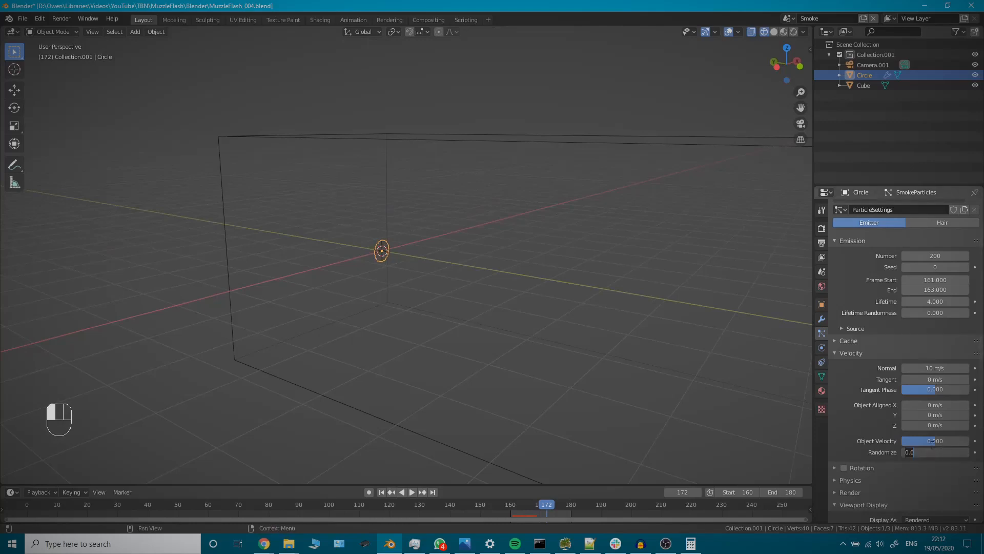
type("2")
key("Return")
Play the animation from frame 160 and examine the spread of the particles from the side.
left_click(512, 508)
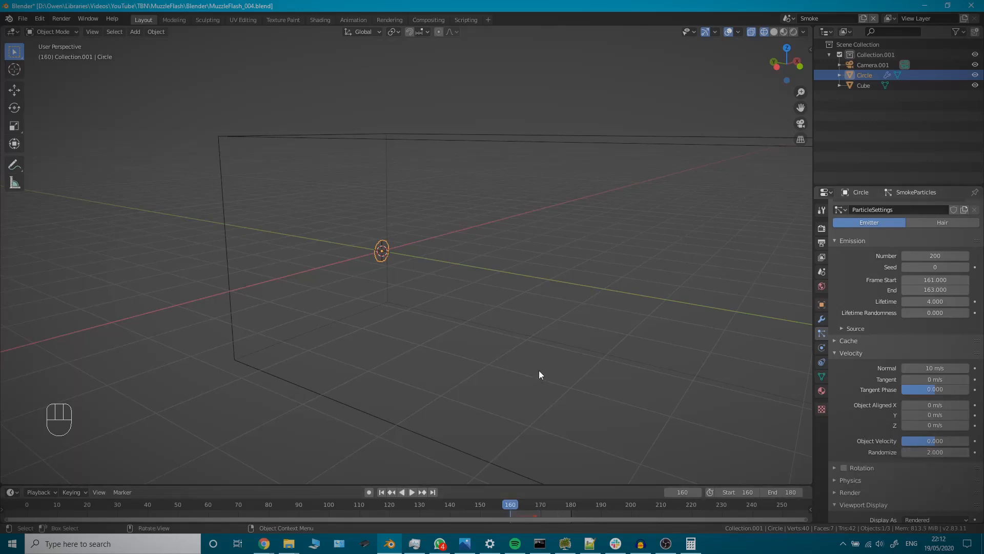
left_click(414, 491)
middle_click_drag(466, 361, 509, 345)
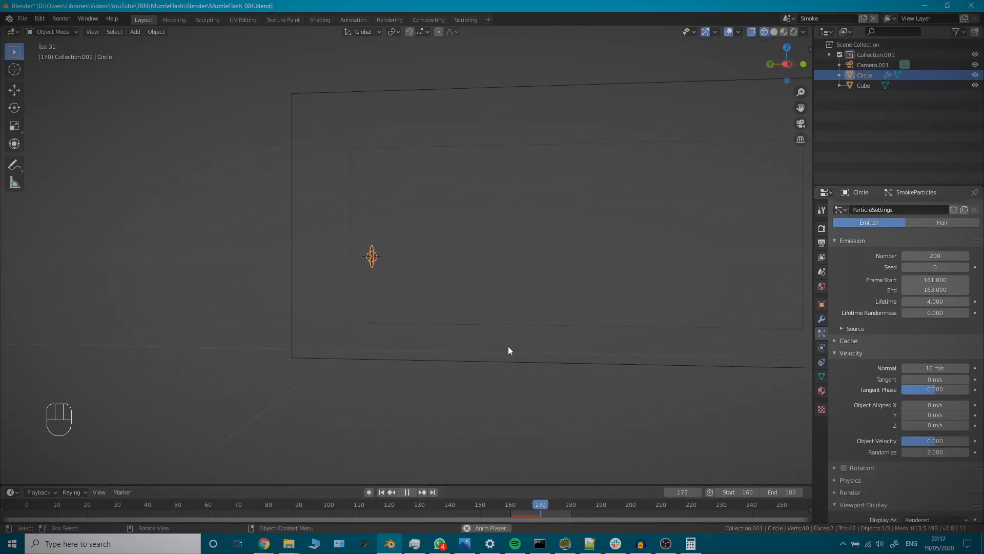
key("space")
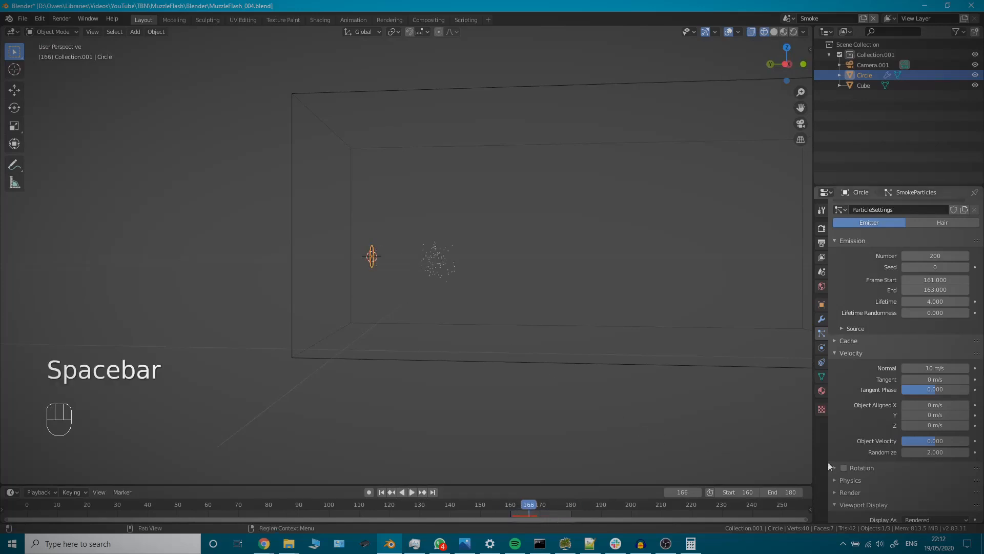
Set the particles' gravity field weight to 0.5 and play the animation from frame 160.
scroll(859, 480, "down", 2)
scroll(859, 478, "down", 5)
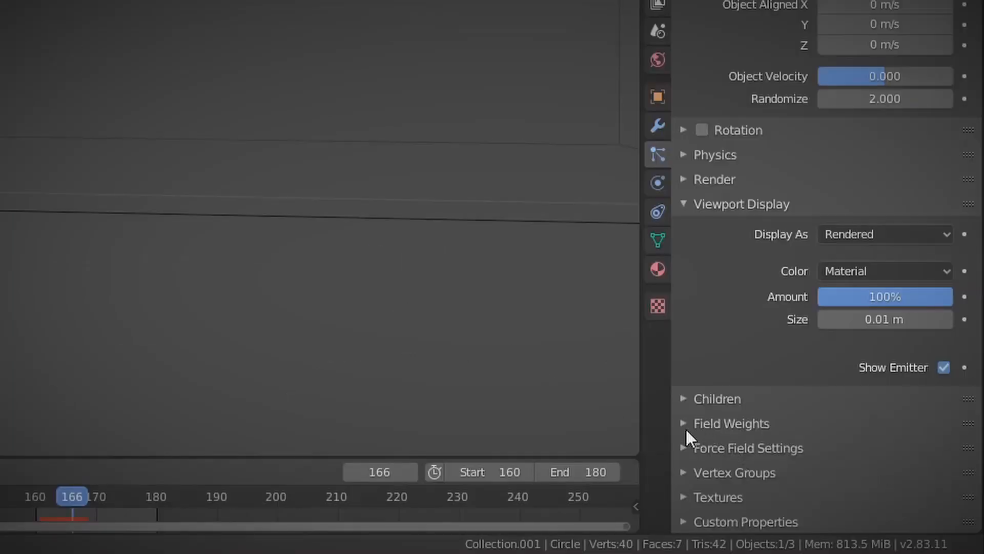
left_click(686, 424)
scroll(758, 464, "down", 3)
left_click(907, 395)
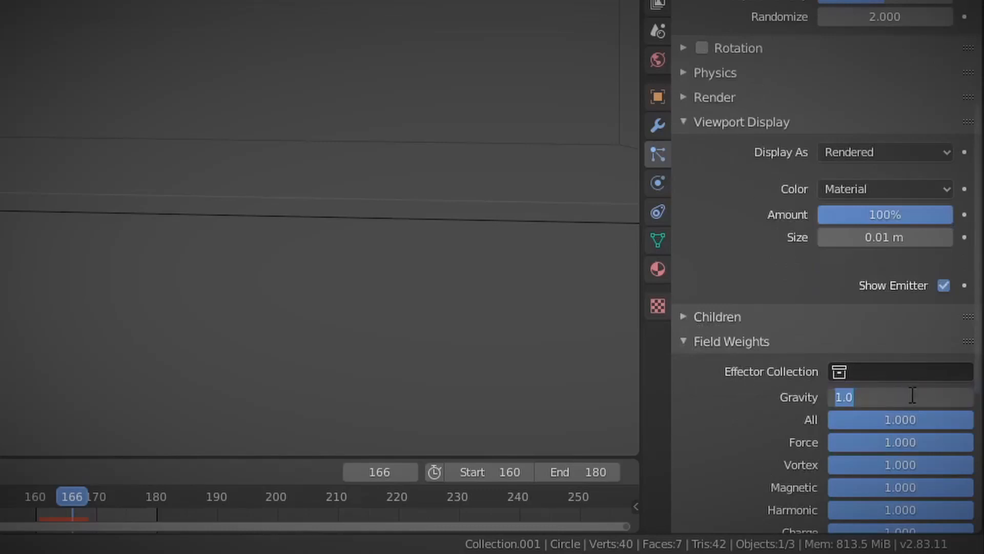
type(".5")
key("Return")
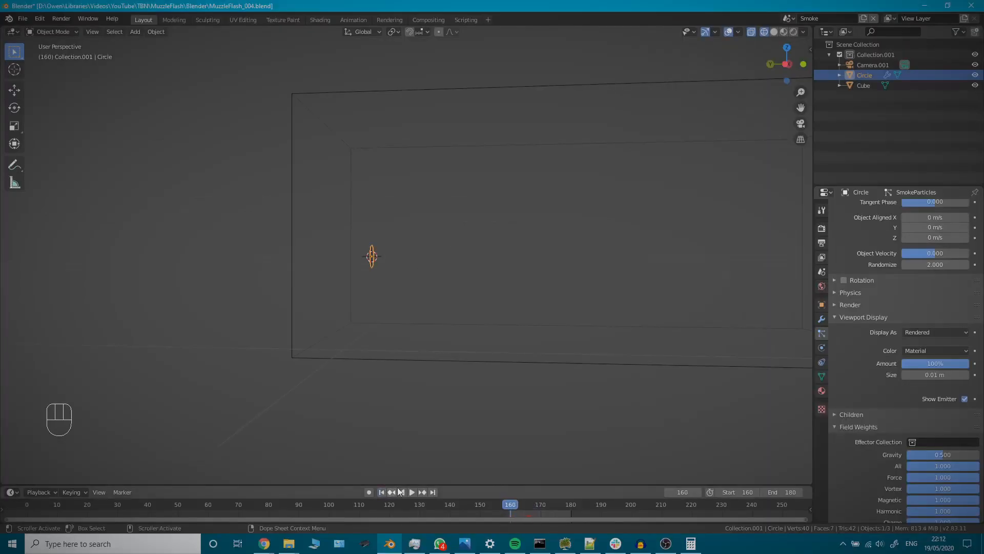
left_click(409, 492)
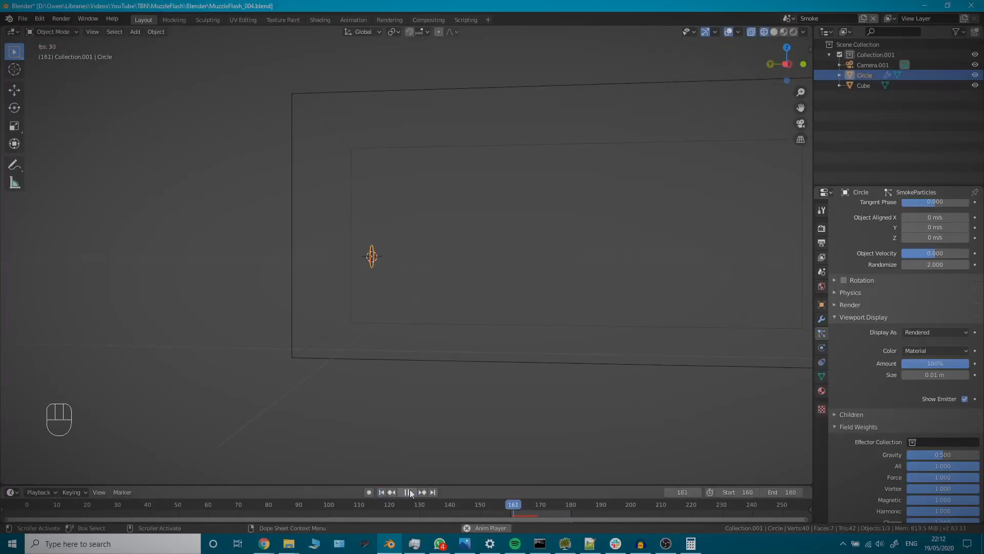
left_click(411, 490)
Add the domain cube to the selection with the emitter circle and apply all transforms to both.
scroll(506, 366, "down", 2)
middle_click_drag(505, 365, 439, 294)
scroll(437, 294, "down", 3)
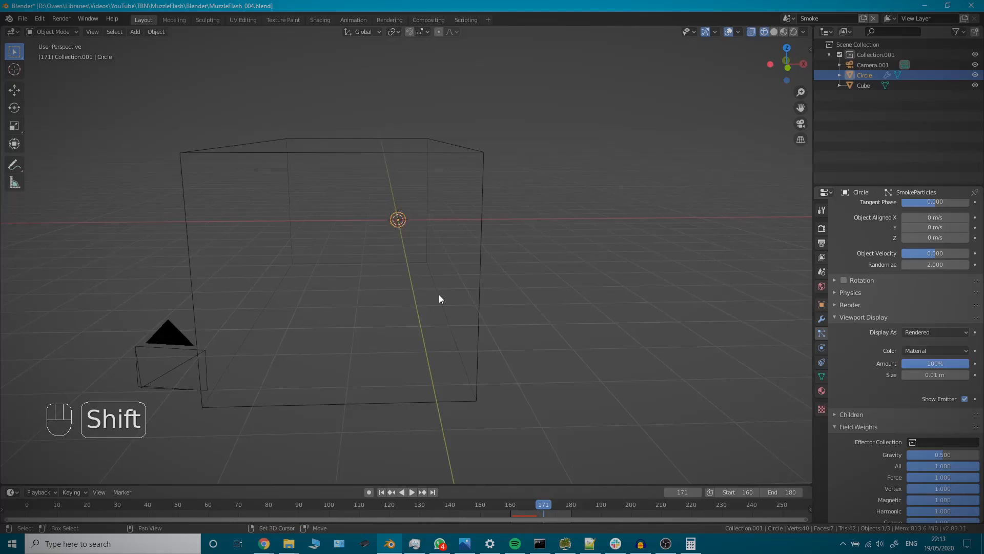
left_click(439, 294, "shift")
scroll(391, 212, "up", 4)
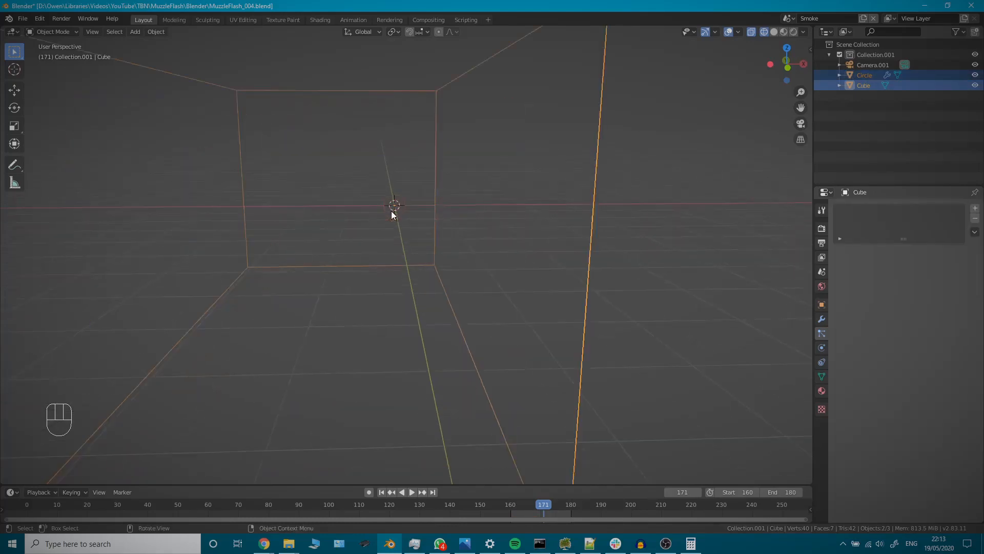
middle_click_drag(424, 255, 411, 291, "shift")
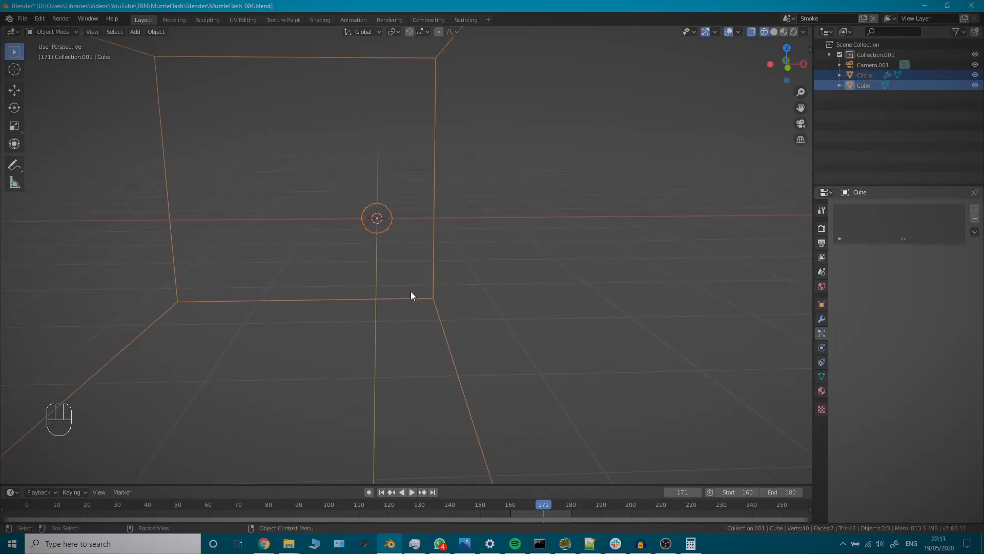
key("ctrl+a")
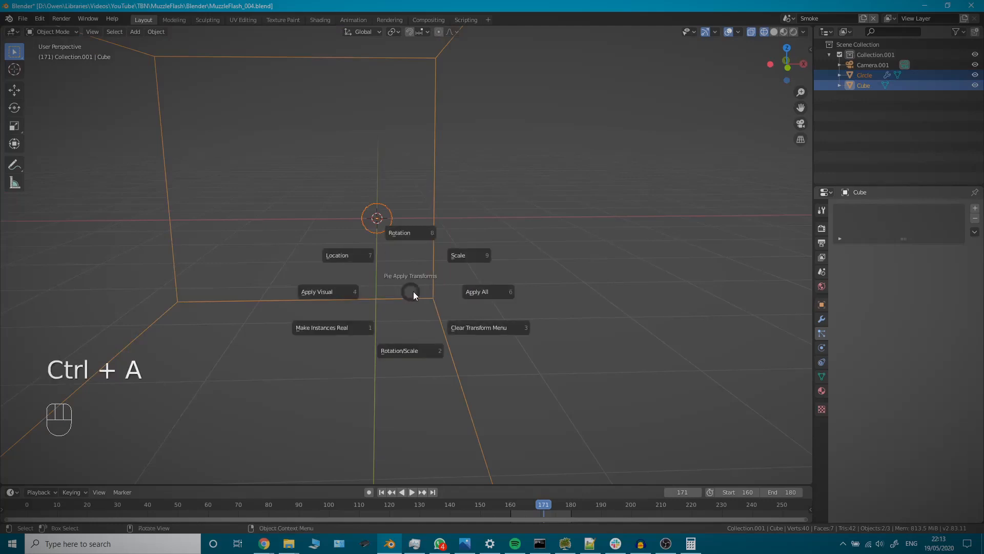
left_click(486, 296)
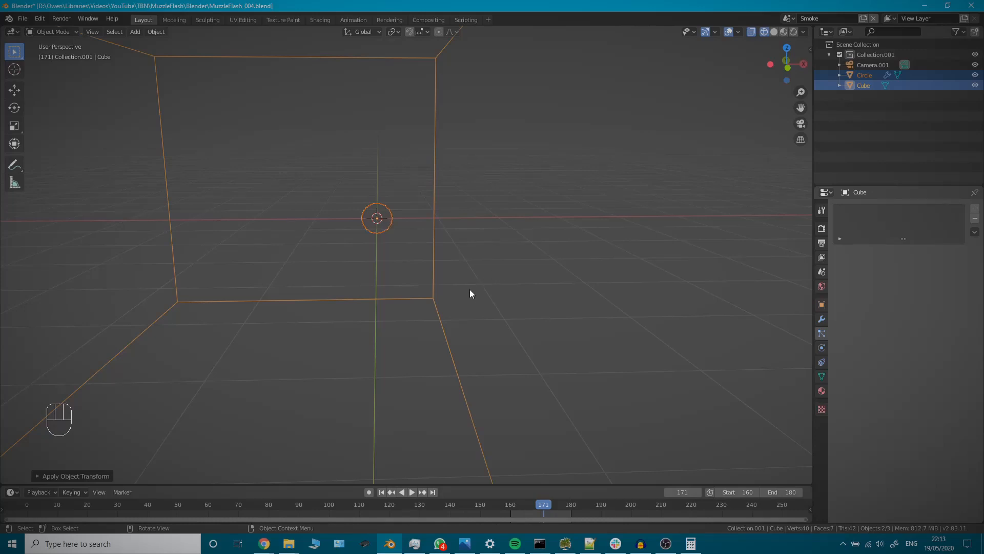
Rename the circle emitter object as Inflow.
key("alt+a")
middle_click_drag(438, 269, 428, 236, "shift")
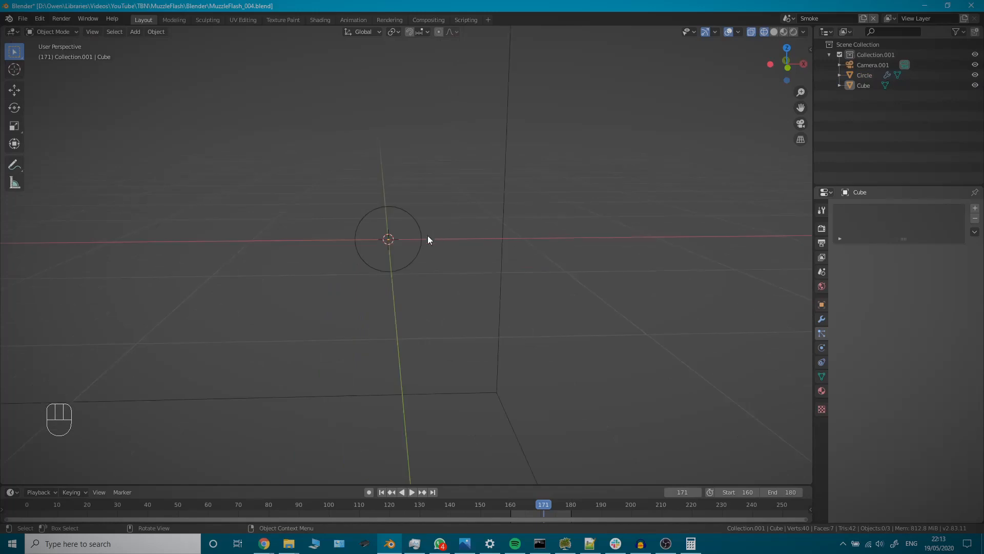
left_click(417, 253)
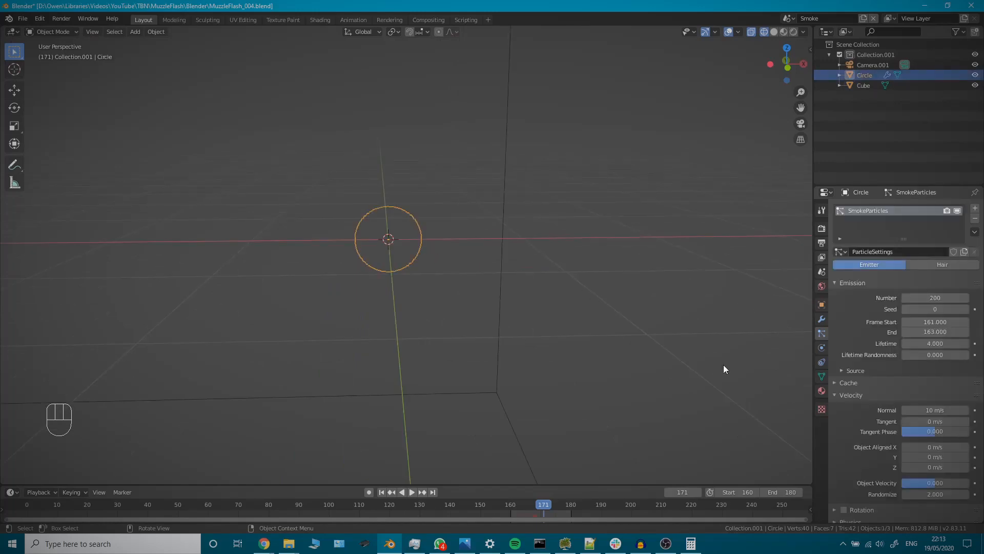
scroll(390, 229, "down", 1)
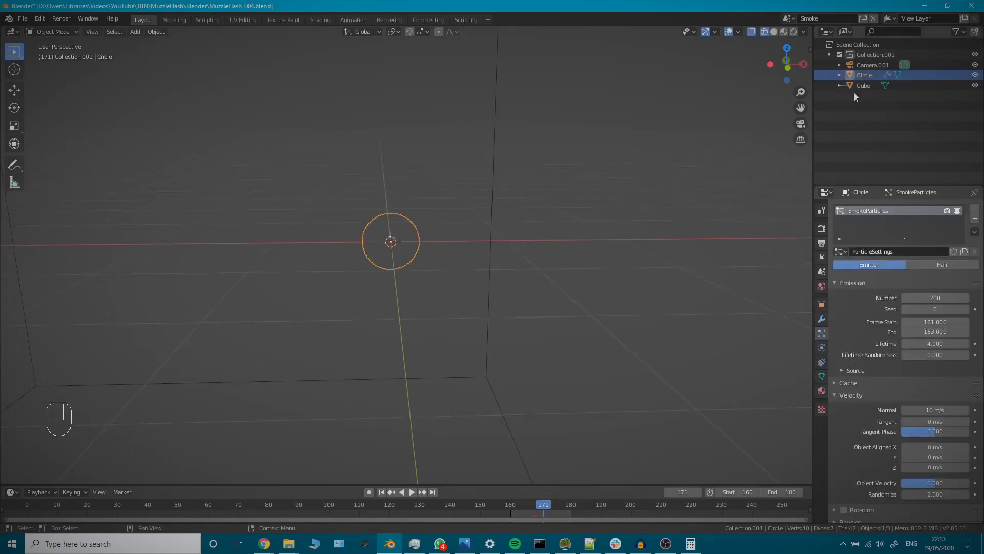
key("F2")
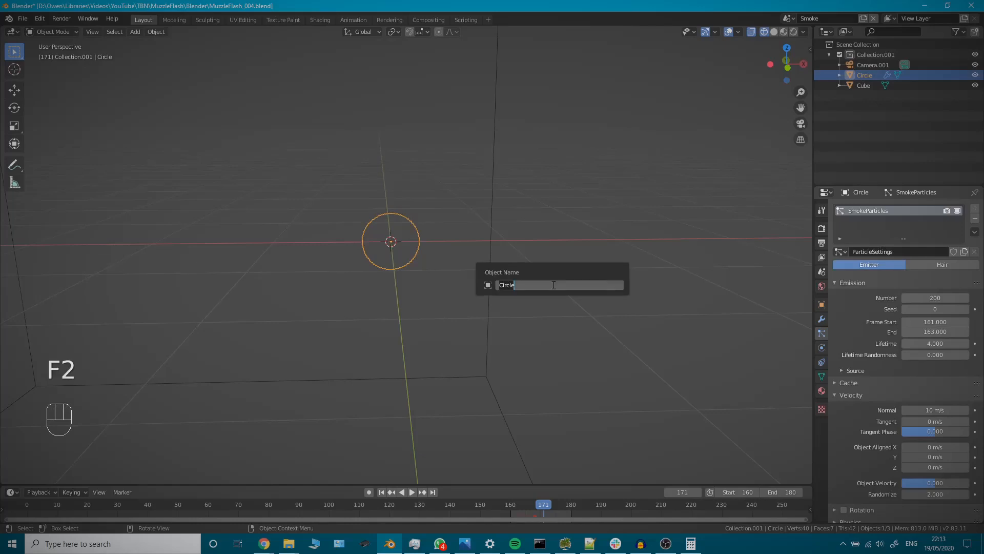
type("Inflow")
key("Return")
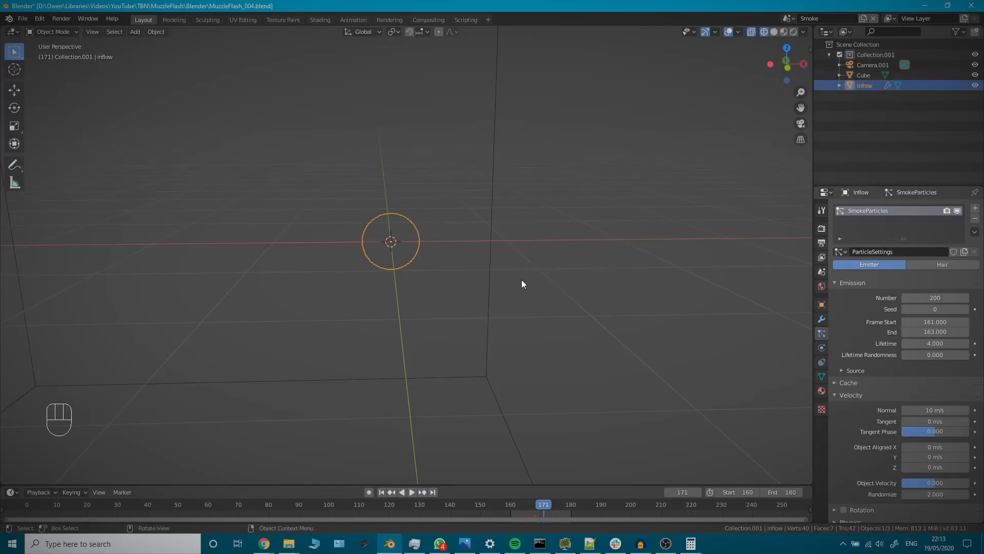
Rename the large cube surrounding the emitter as Domain.
left_click(495, 271)
key("F2")
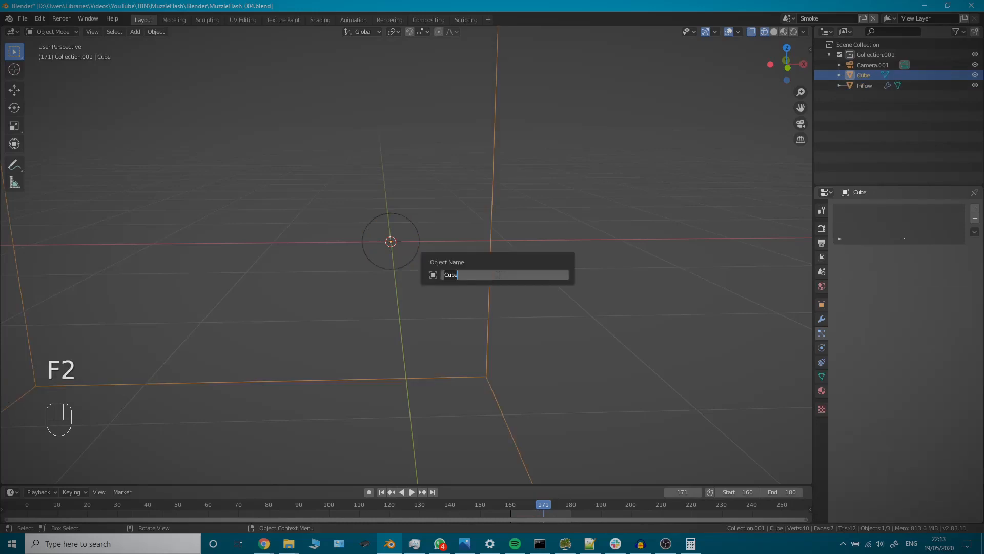
type("Domain")
key("Return")
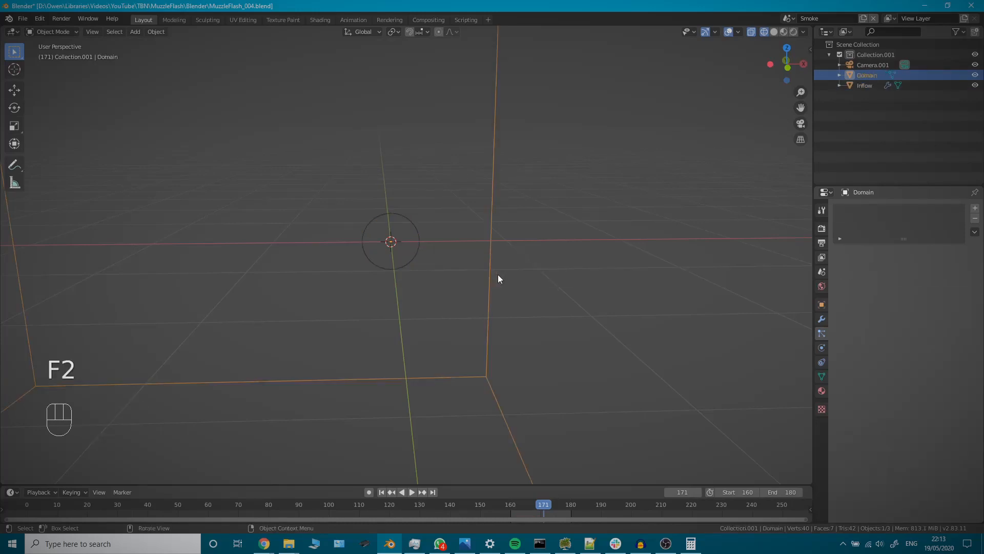
Add Fluid physics to the Domain object and set its type to Domain.
scroll(501, 277, "down", 3)
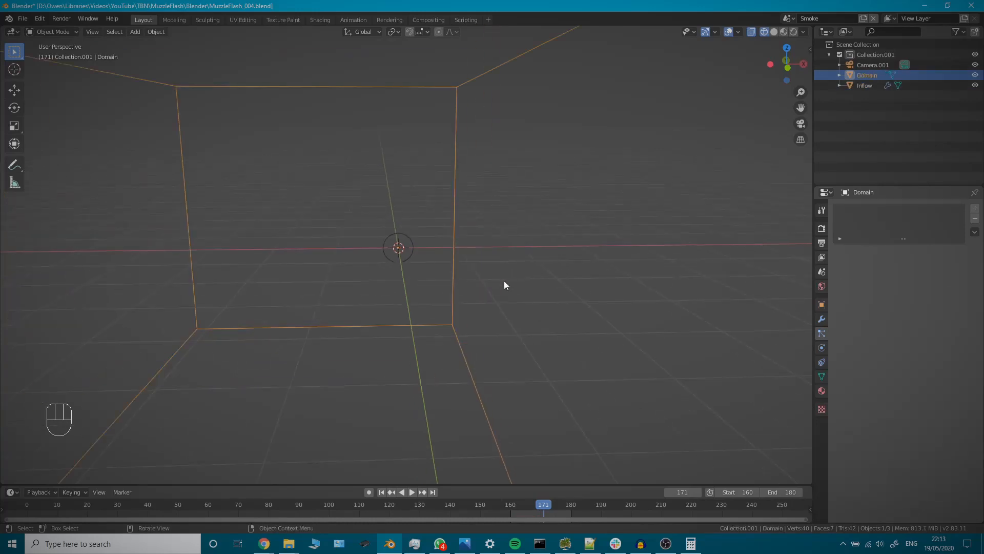
left_click(820, 350)
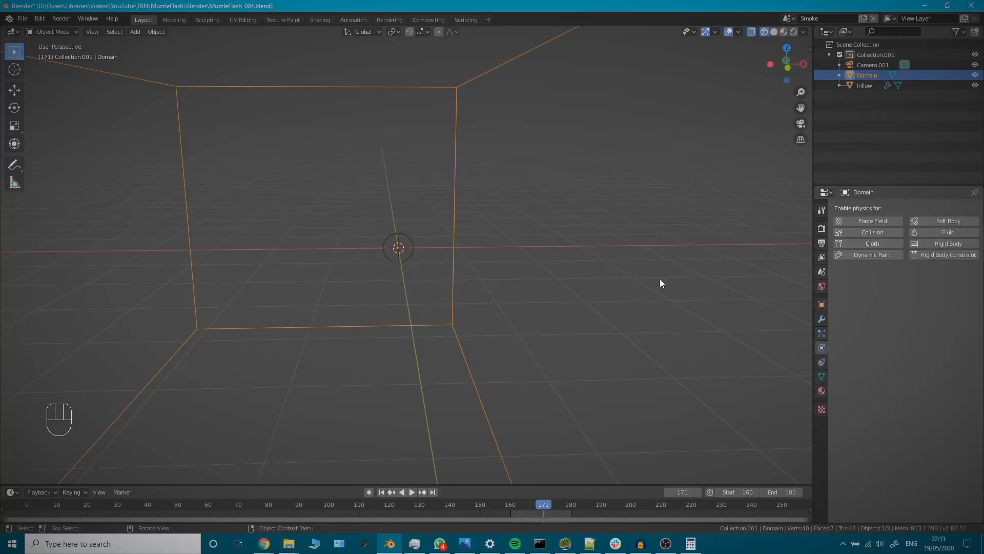
left_click(943, 233)
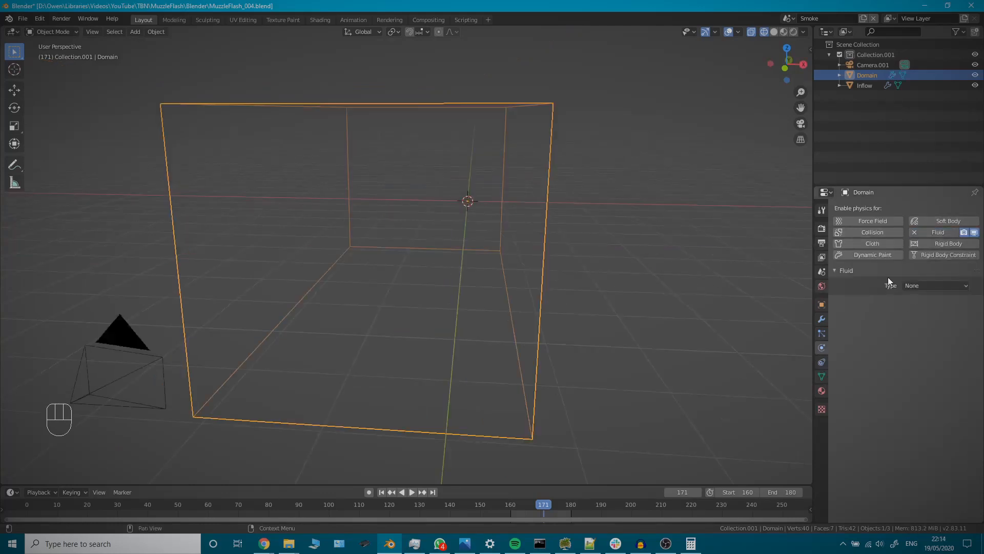
left_click(924, 286)
left_click(930, 309)
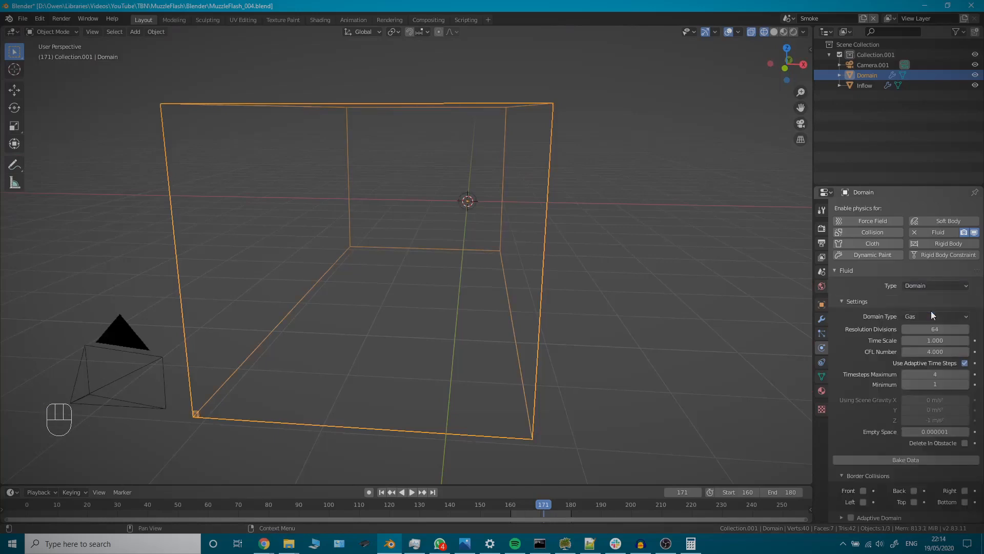
Add Fluid physics to the Inflow circle with type Flow and set its flow behavior to Inflow.
left_click(466, 202)
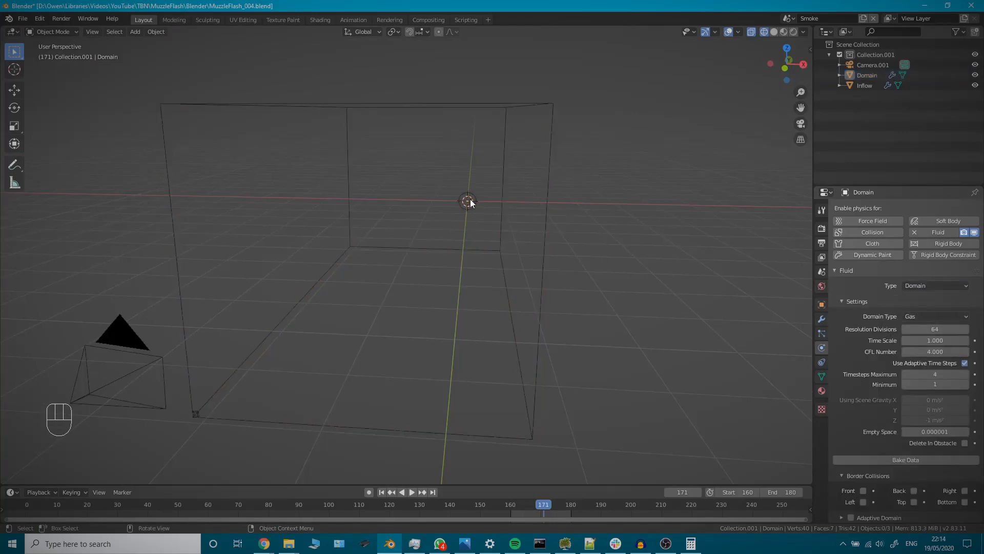
left_click(473, 199)
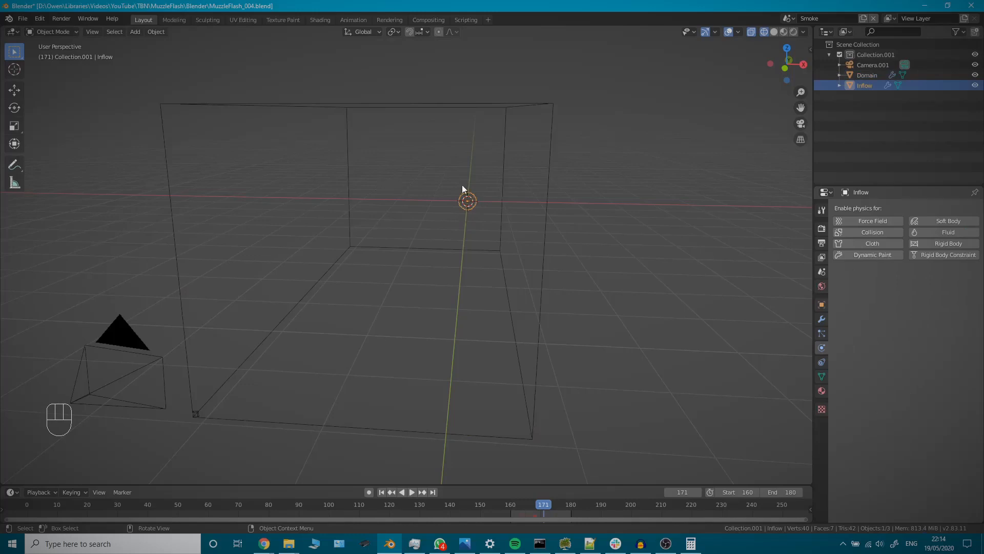
left_click(948, 235)
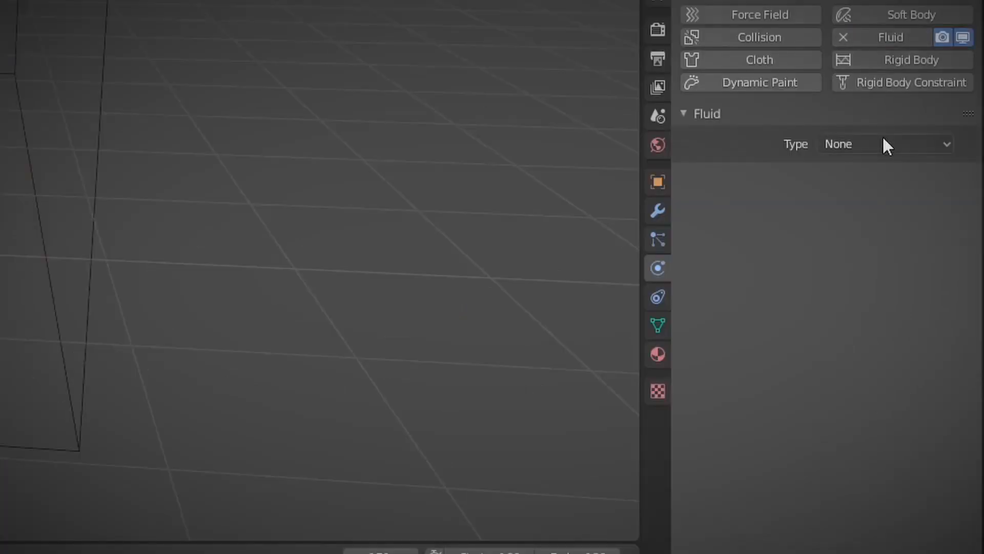
left_click(887, 146)
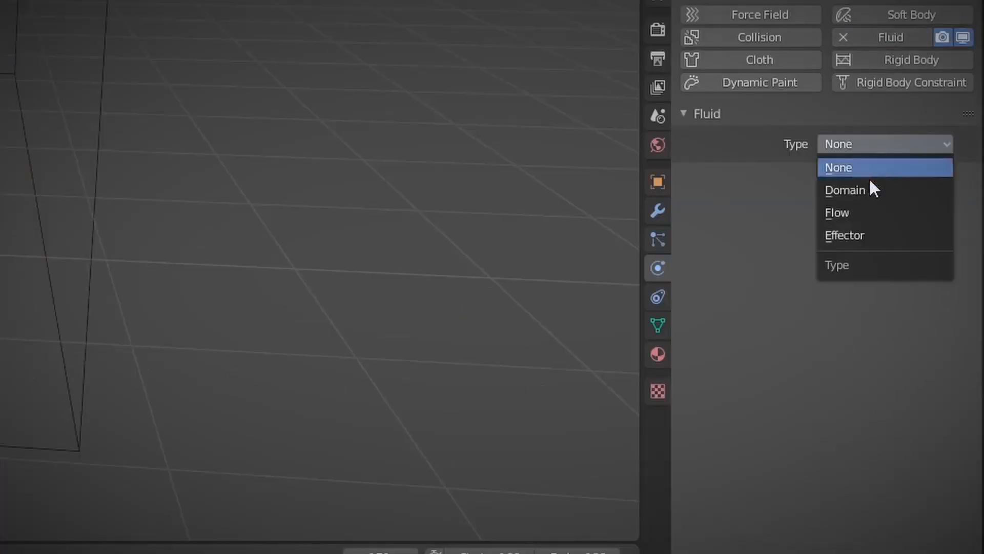
left_click(864, 212)
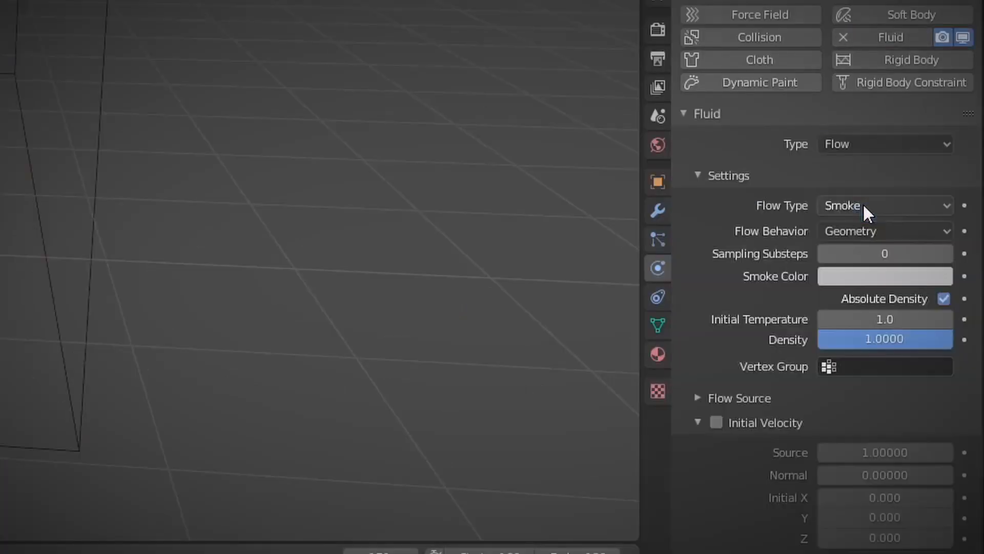
left_click(851, 231)
left_click(858, 250)
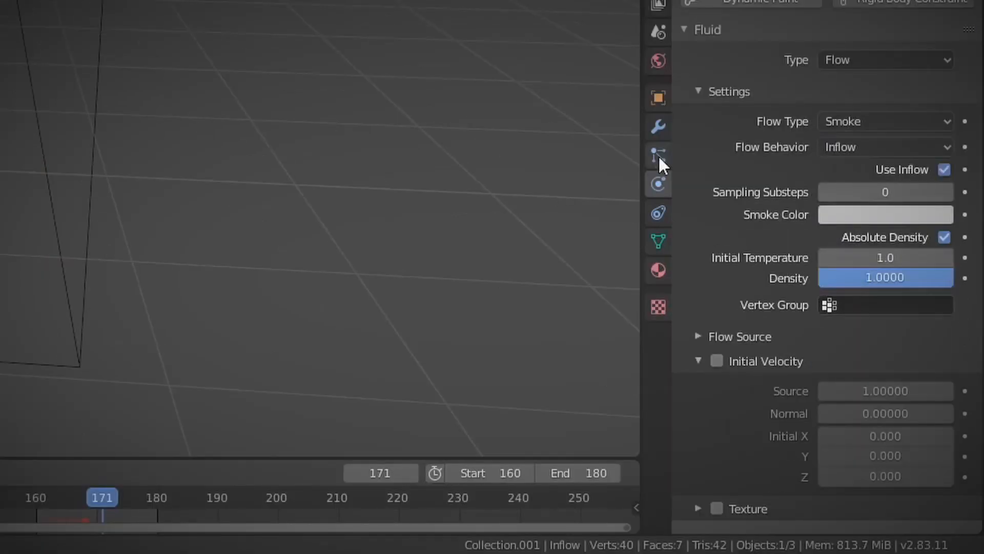
Set the Inflow object's flow source to Particle System and assign SmokeParticles as the particle system.
middle_click_drag(255, 161, 127, 55)
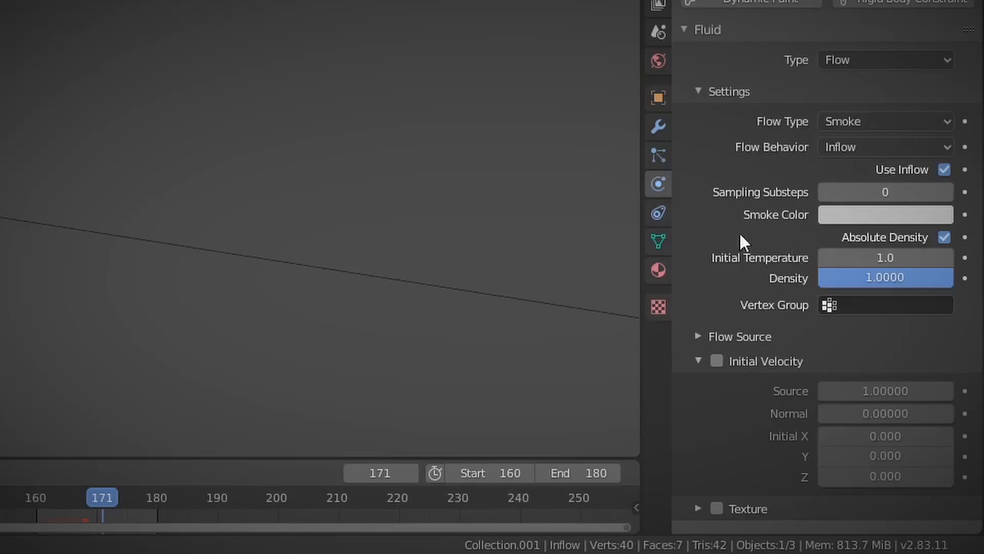
left_click(701, 335)
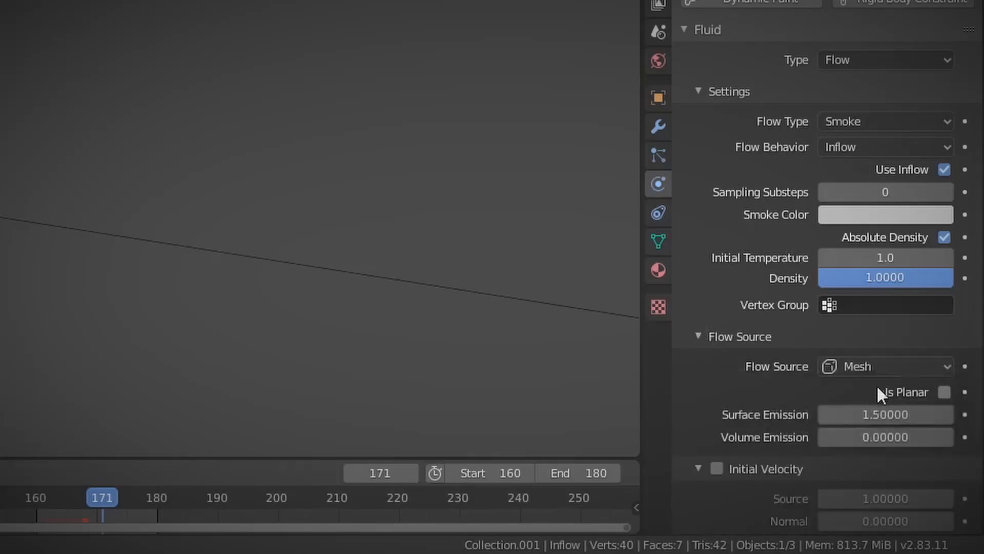
left_click(874, 365)
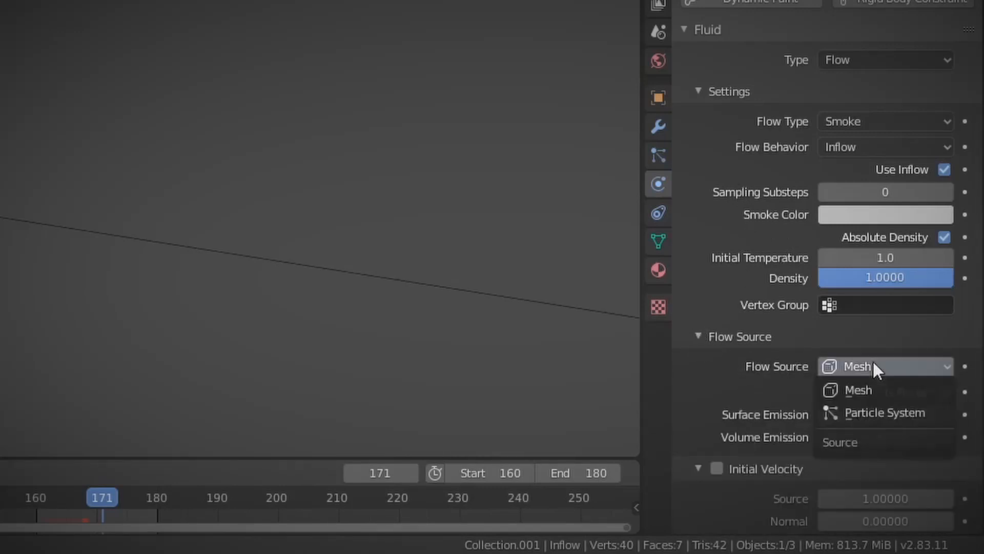
left_click(878, 408)
left_click(821, 392)
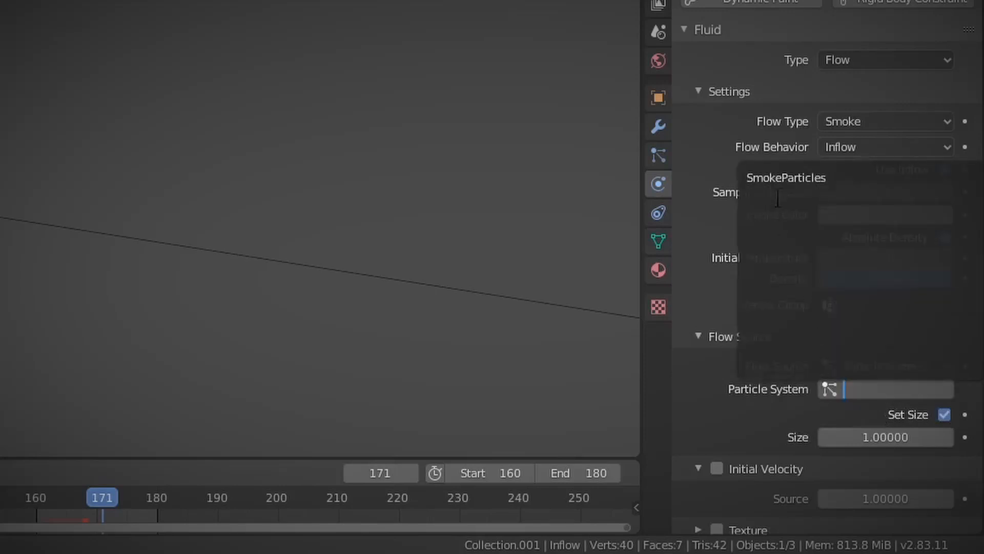
left_click(781, 177)
Set the particle flow source size to 5 and enable Initial Velocity for the Inflow object.
scroll(764, 379, "down", 1)
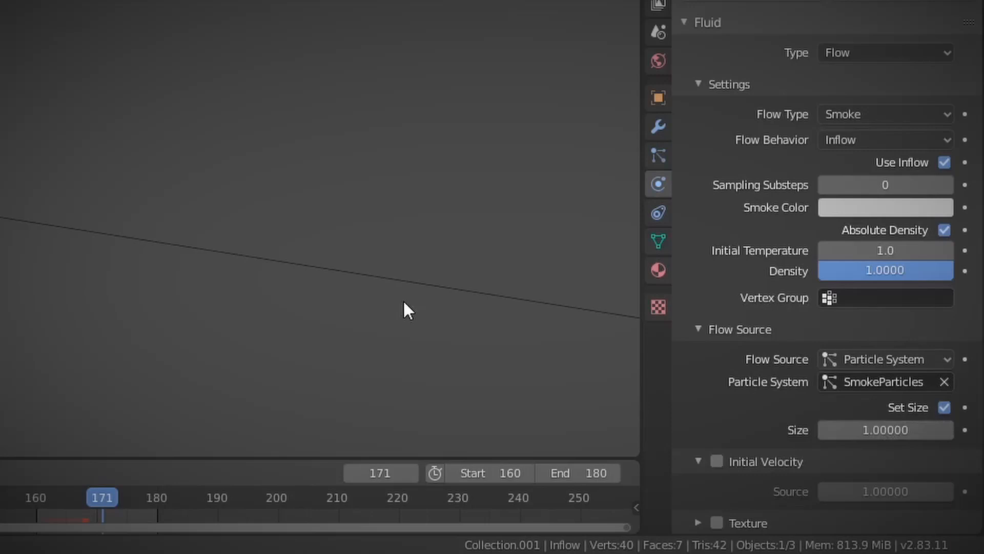
scroll(403, 302, "down", 2)
left_click(861, 430)
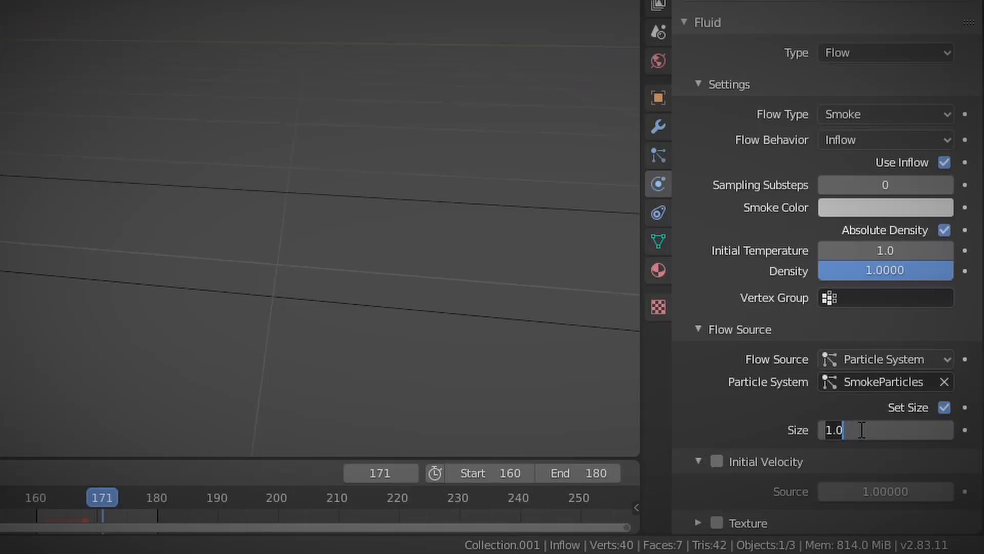
type("5")
key("Return")
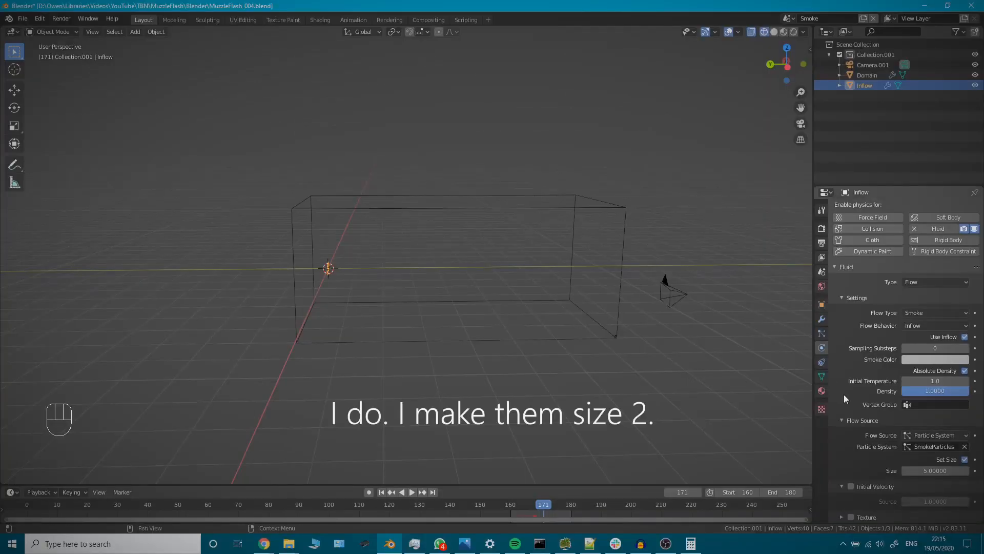
left_click(852, 486)
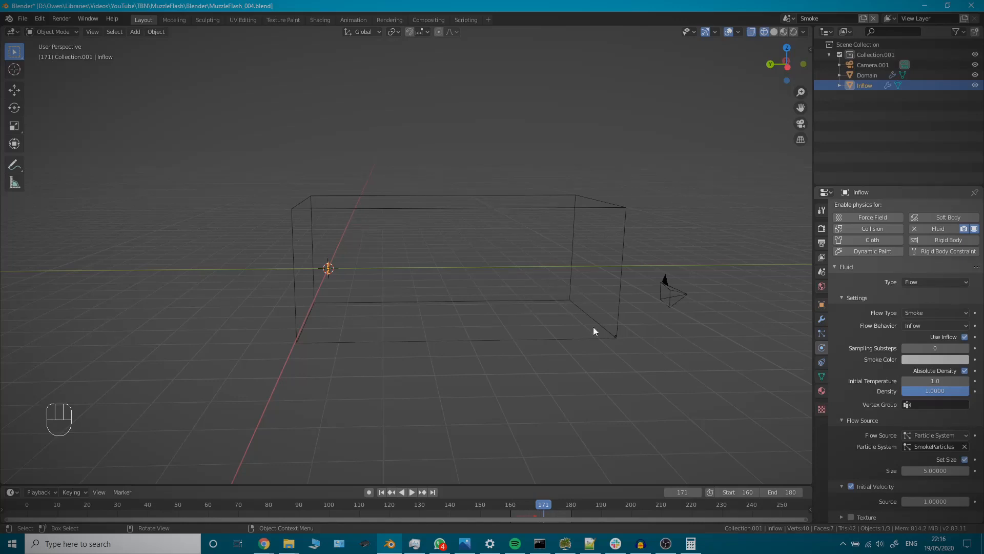
Select the Domain box and go through its fluid settings down to the cache options.
scroll(896, 420, "up", 1)
scroll(896, 419, "down", 1)
left_click(451, 208)
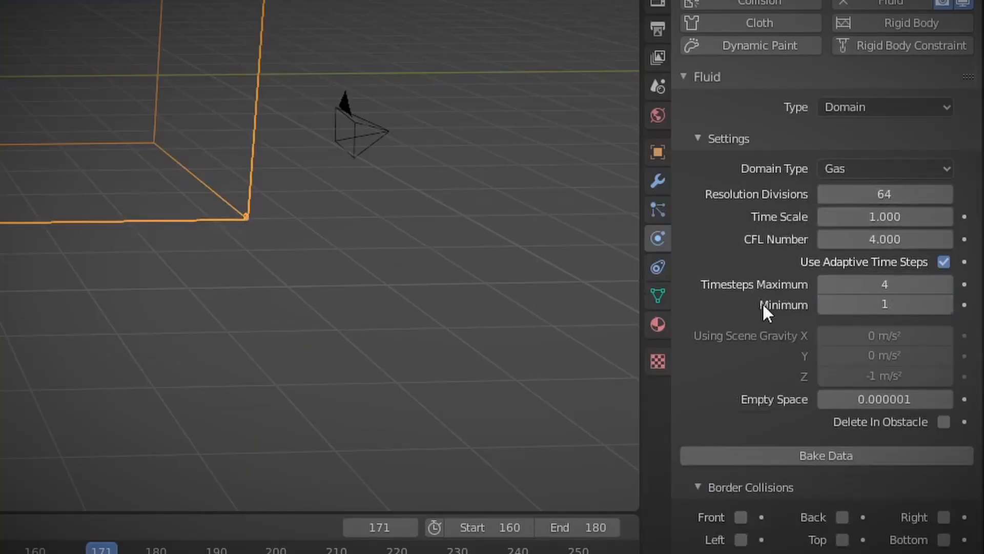
scroll(769, 349, "down", 8)
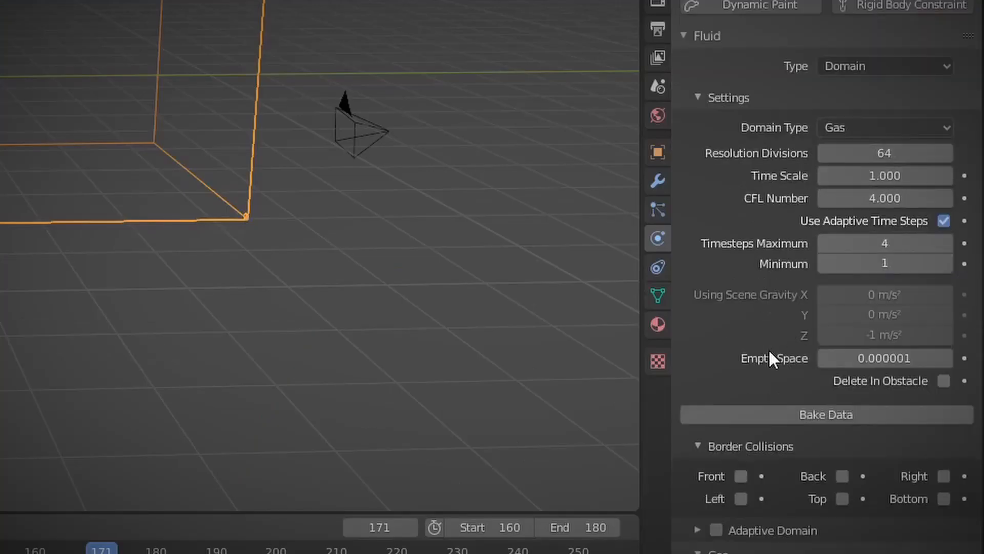
scroll(771, 339, "up", 4)
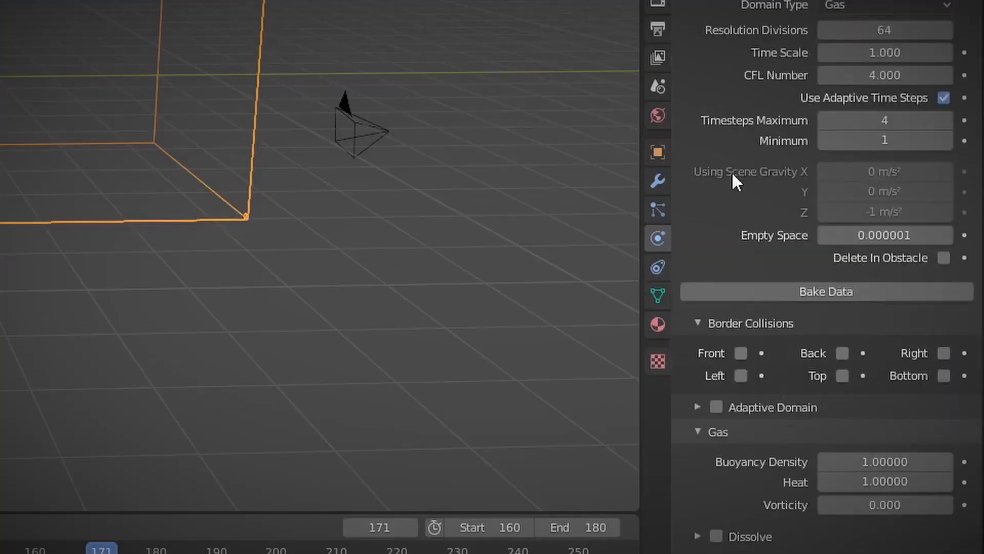
scroll(731, 172, "down", 2)
scroll(730, 154, "up", 2)
scroll(740, 244, "down", 6)
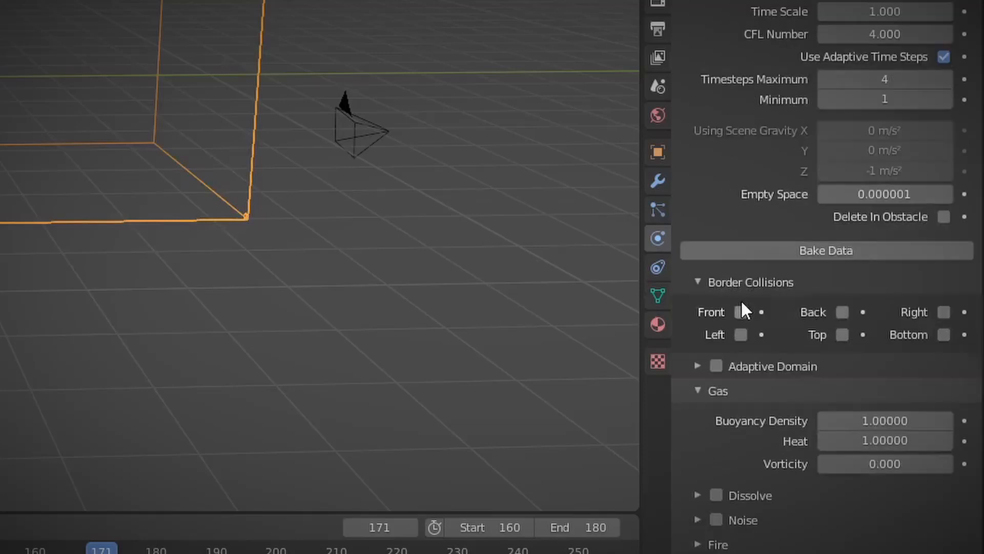
scroll(764, 250, "down", 7)
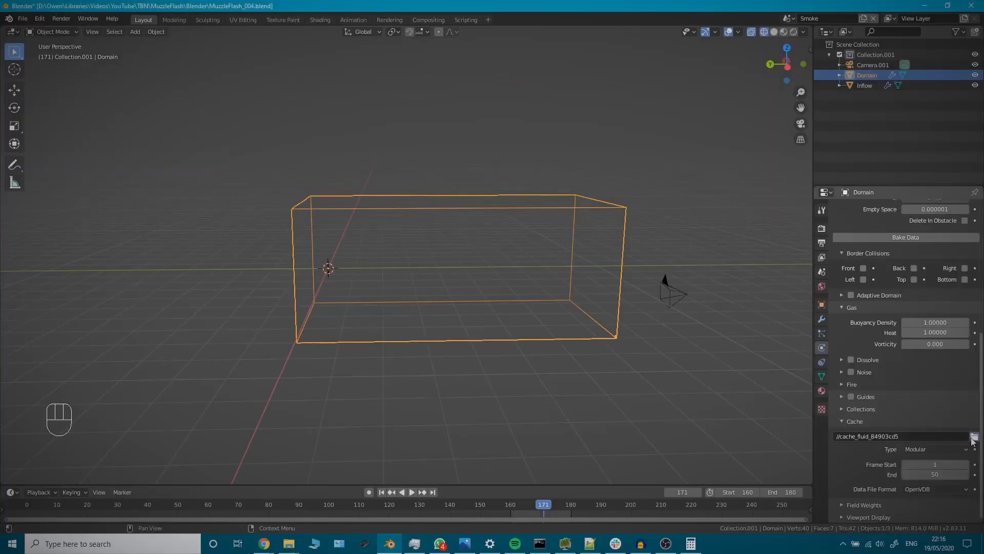
left_click(963, 415)
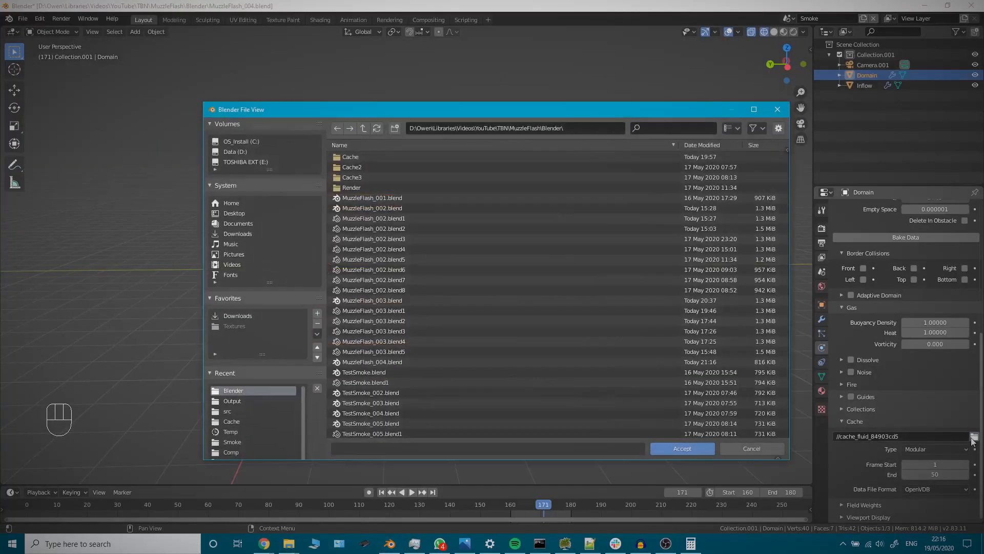
left_click(346, 154)
left_click(696, 451)
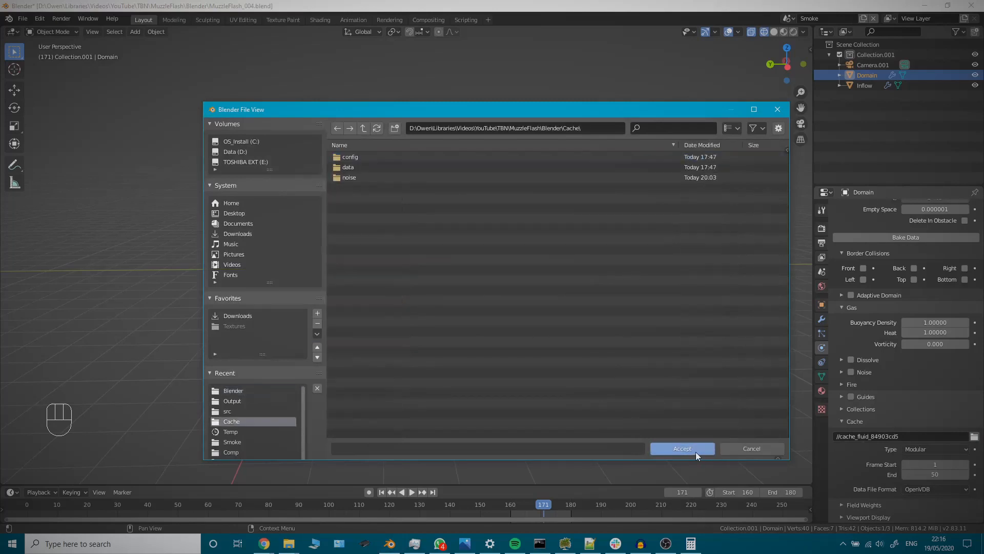
left_click(741, 446)
Set the Domain's fluid cache location to the Cache2 folder in the project's Blender directory.
left_click(974, 437)
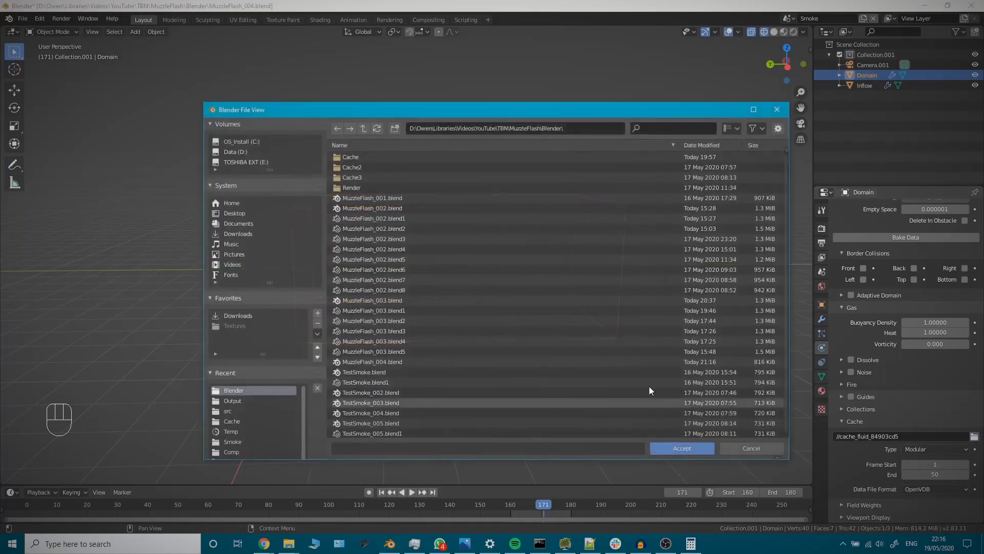
left_click(361, 167)
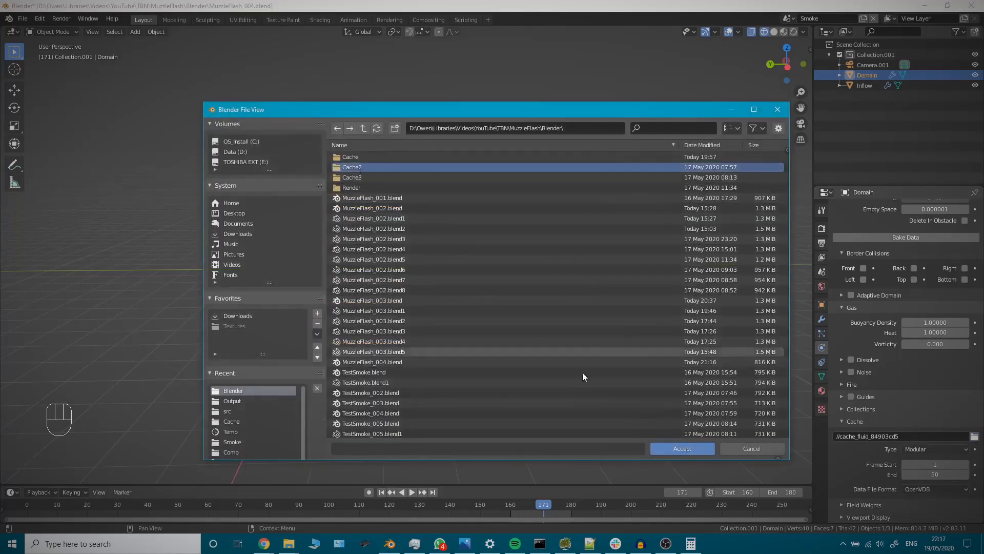
left_click(685, 447)
left_click(694, 447)
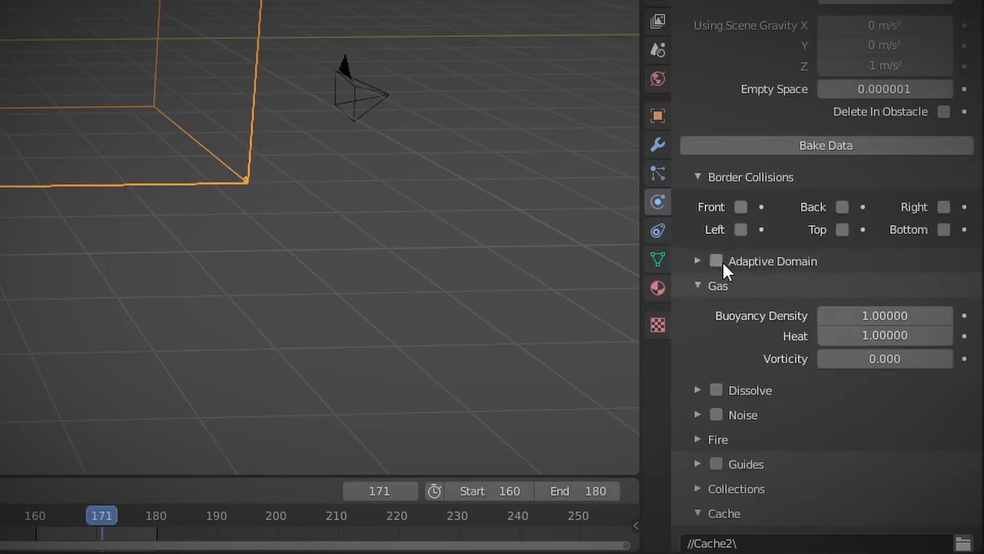
Enable Adaptive Domain for the Domain and try to set the cache's start frame to 160.
left_click(721, 261)
scroll(722, 359, "down", 8)
left_click(888, 436)
type("1")
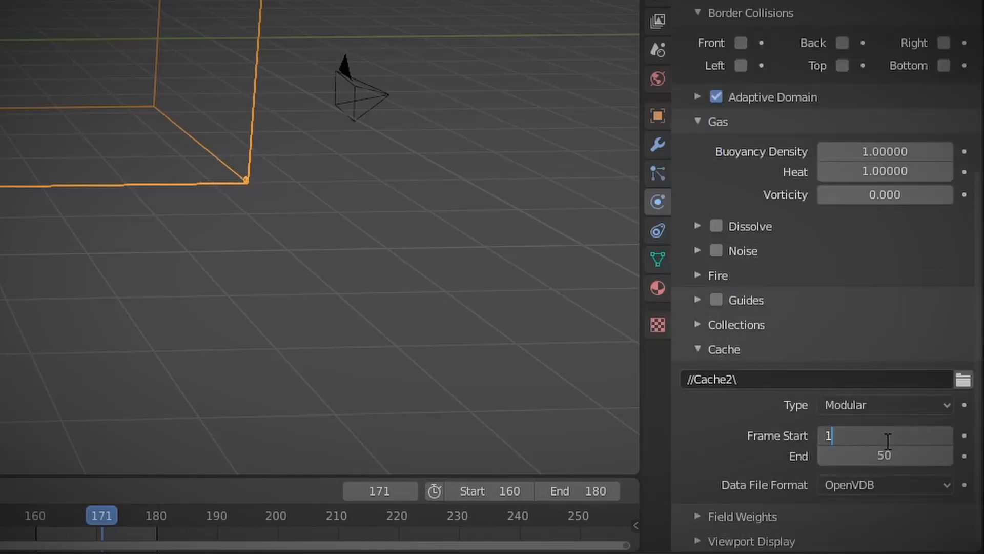
type("60")
key("Return")
left_click(887, 439)
type("160")
key("Return")
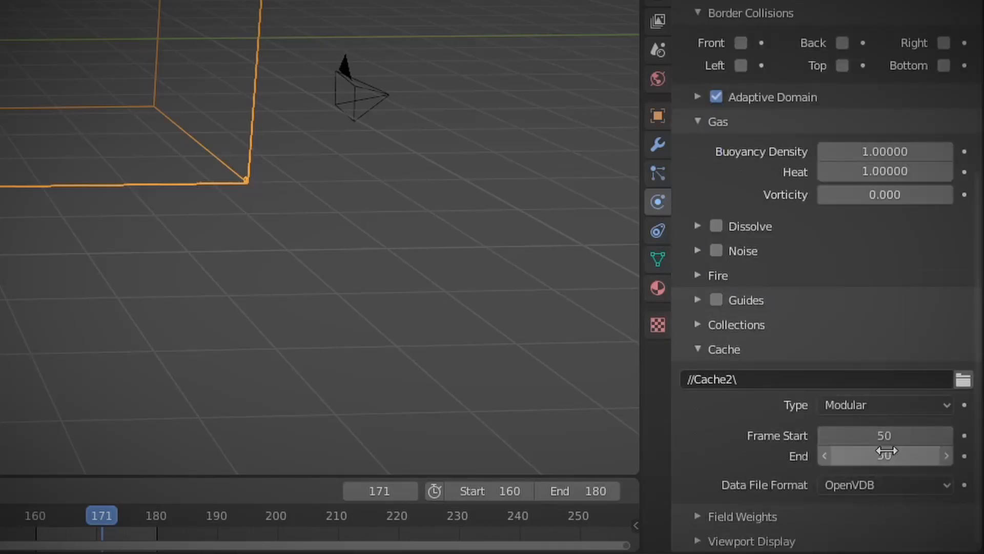
Set the Domain's cache range to end at frame 180 and start at frame 160.
left_click(892, 456)
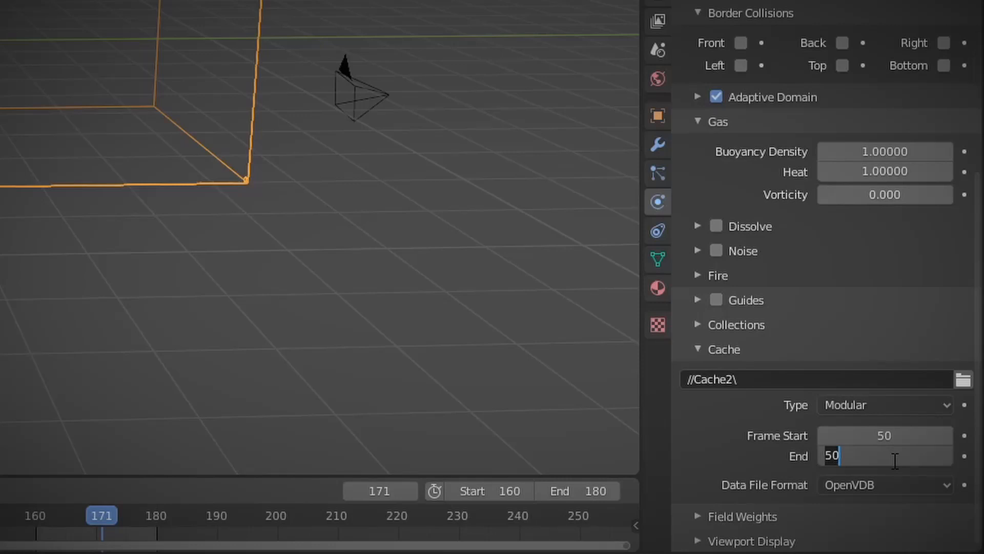
type("180")
key("BackSpace")
key("BackSpace")
type("160")
key("Return")
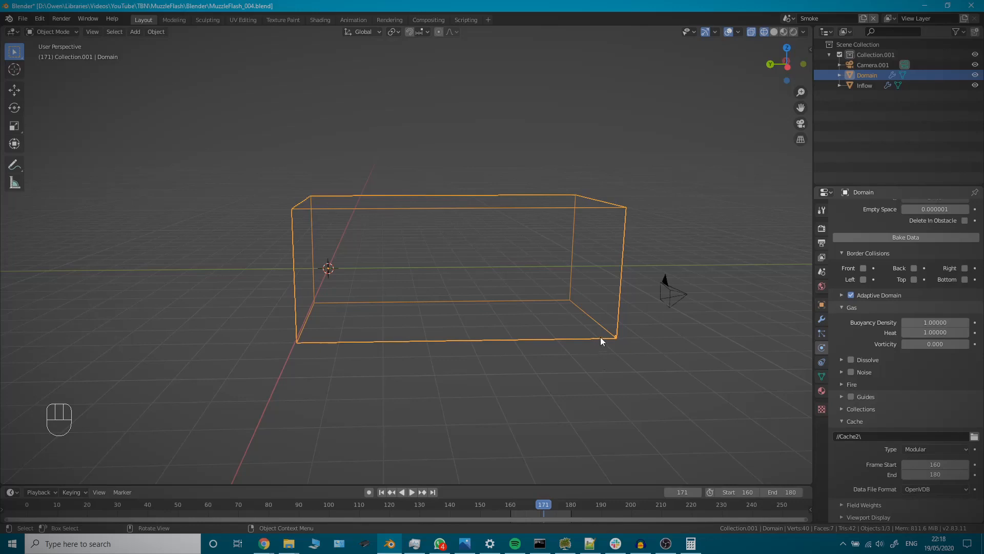
Inspect the Domain box in the scene and preview the footage playback through the camera.
middle_click_drag(600, 337, 524, 349)
scroll(523, 349, "up", 4)
scroll(521, 349, "down", 3)
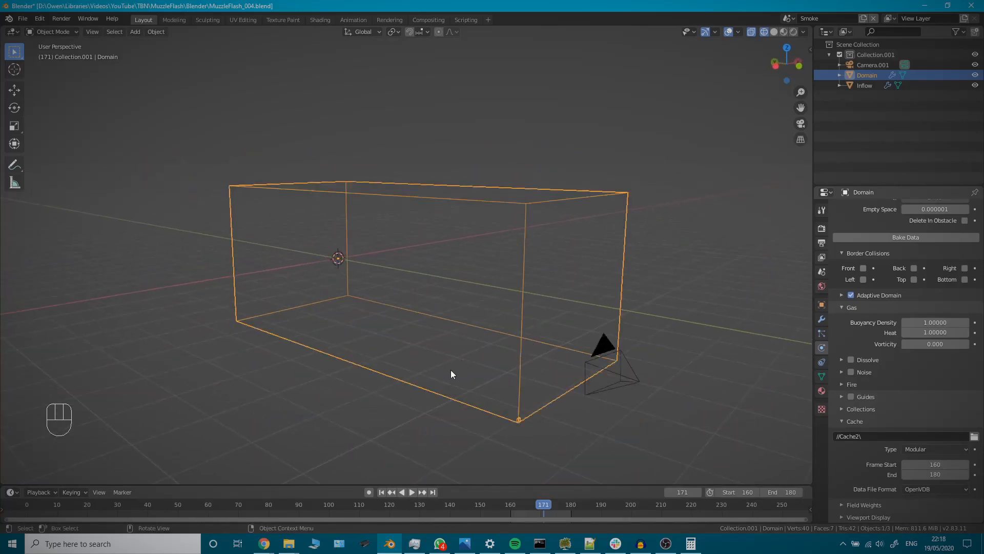
mouse_move(451, 370)
middle_mouse_down("shift")
mouse_move(497, 329)
mouse_move(464, 362)
middle_mouse_up("shift")
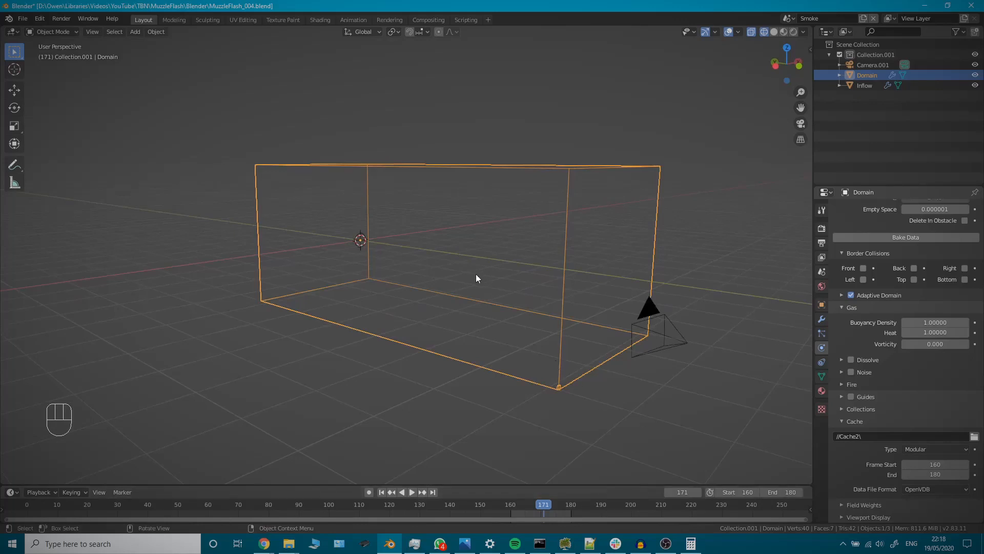
key("KP_0")
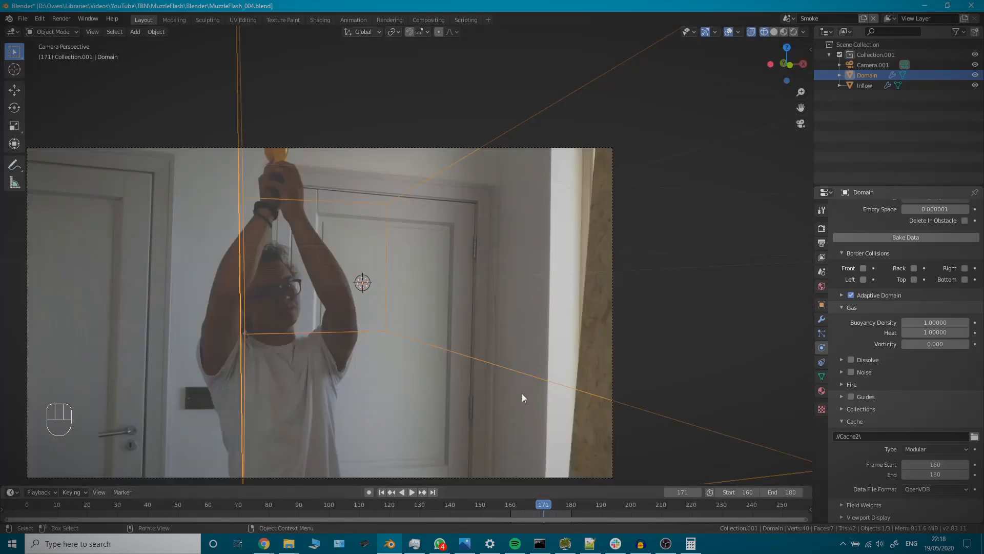
key("space")
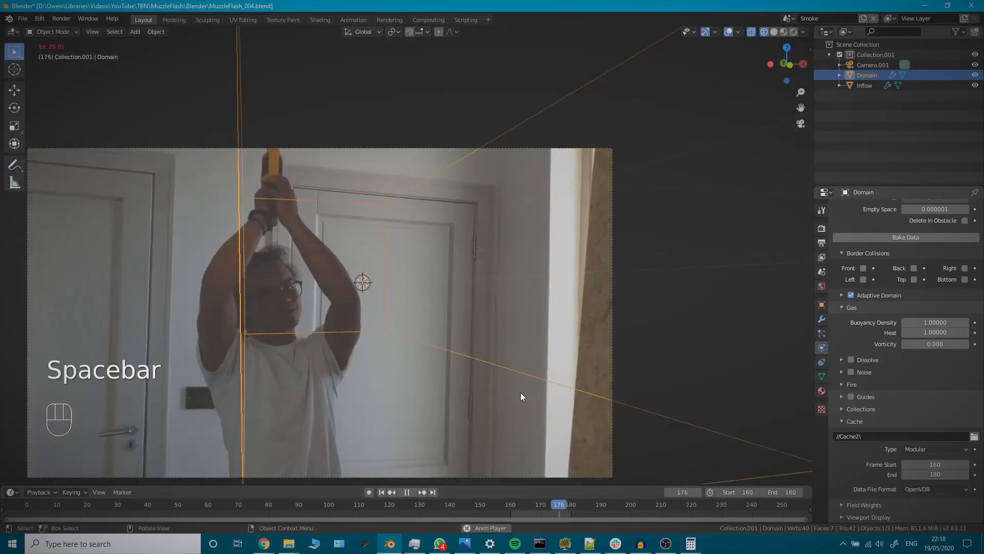
key("space")
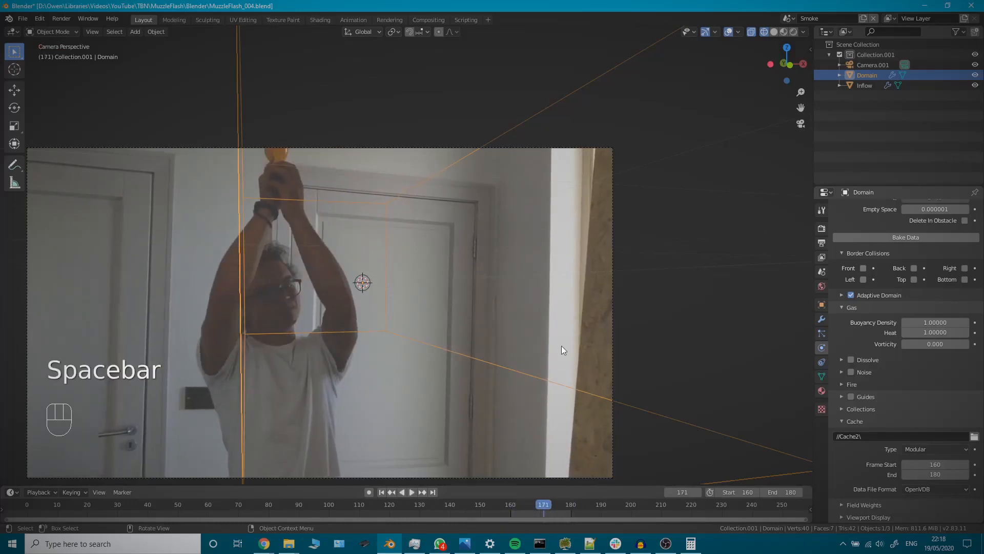
Review the Domain's available cache types and its general, border collision and gas settings.
scroll(874, 385, "up", 5)
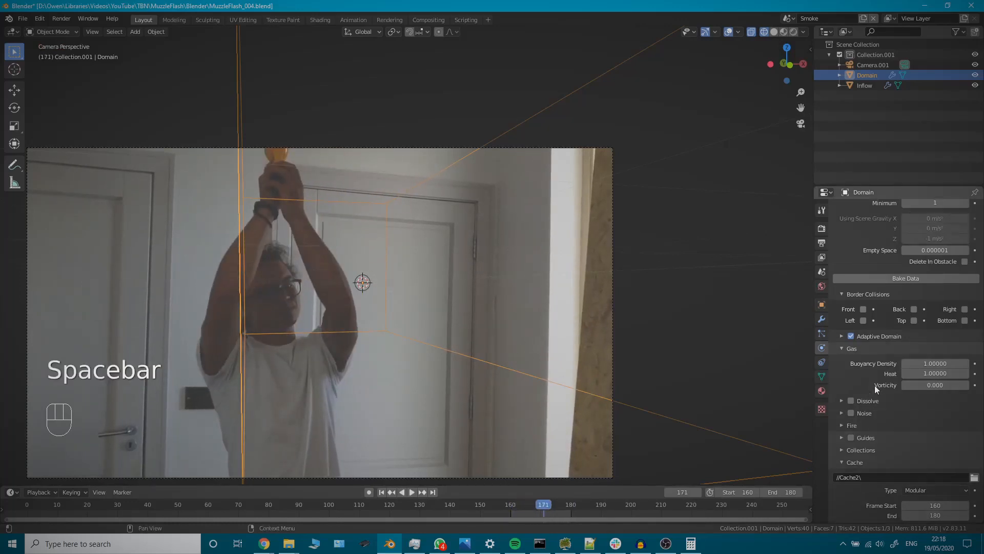
scroll(912, 286, "down", 5)
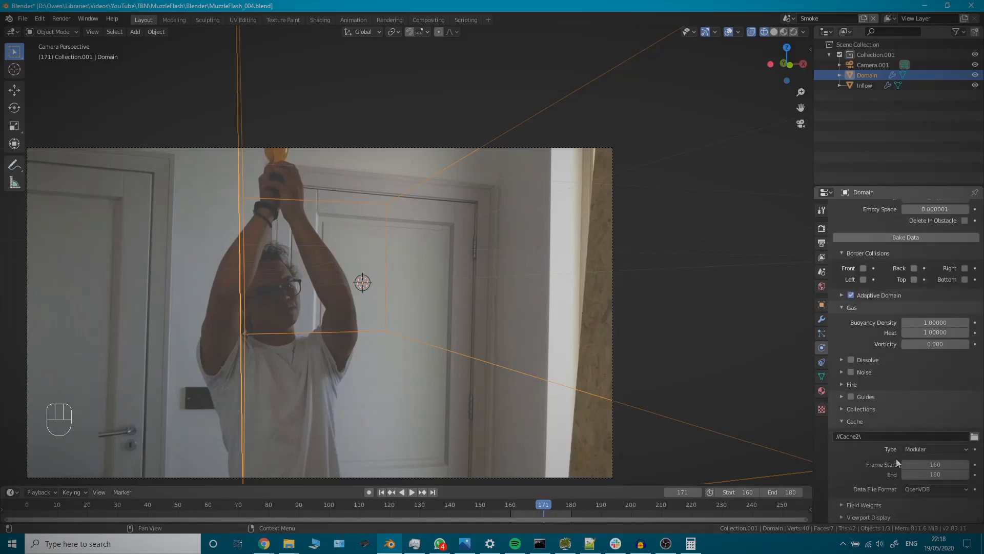
left_click(917, 450)
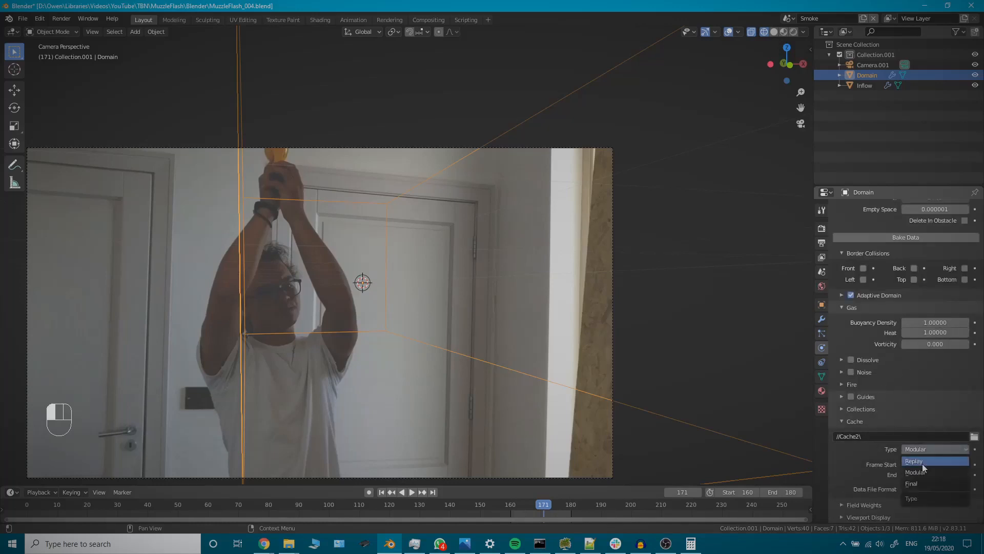
left_click(864, 454)
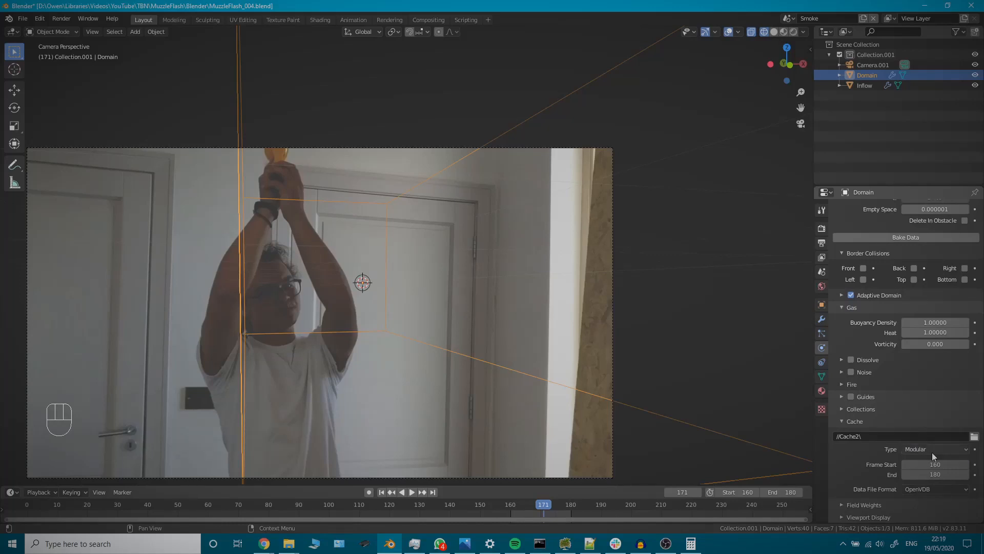
scroll(931, 408, "up", 10)
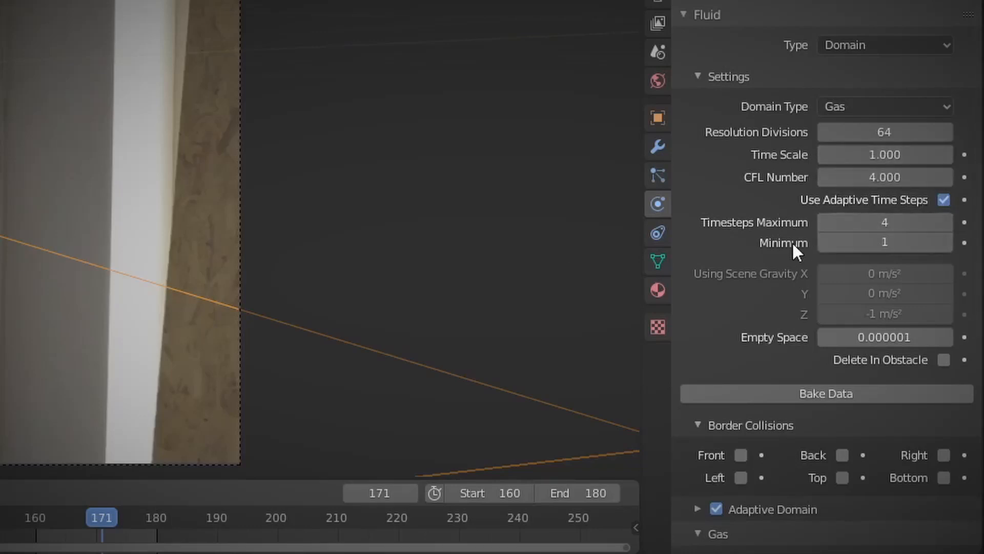
scroll(802, 244, "down", 8)
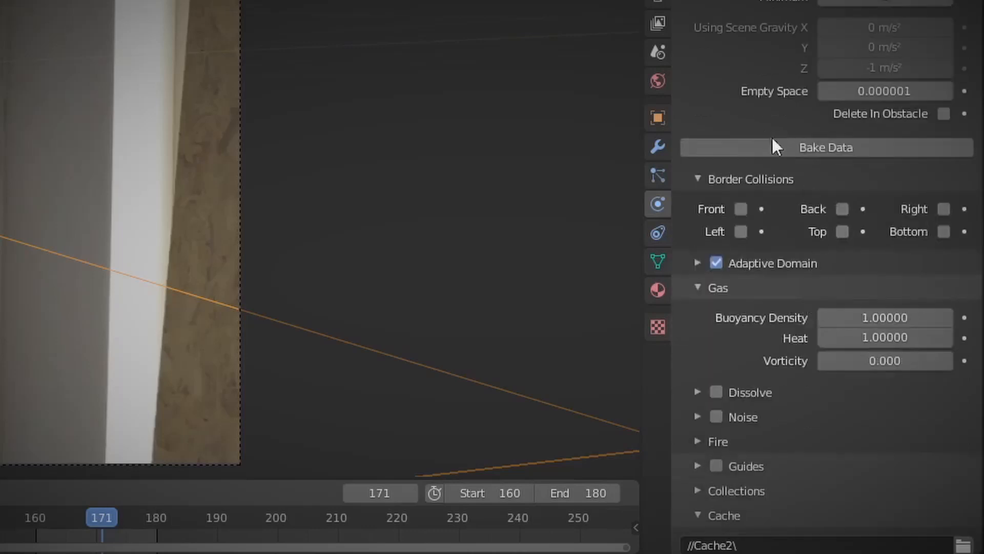
scroll(795, 241, "down", 4)
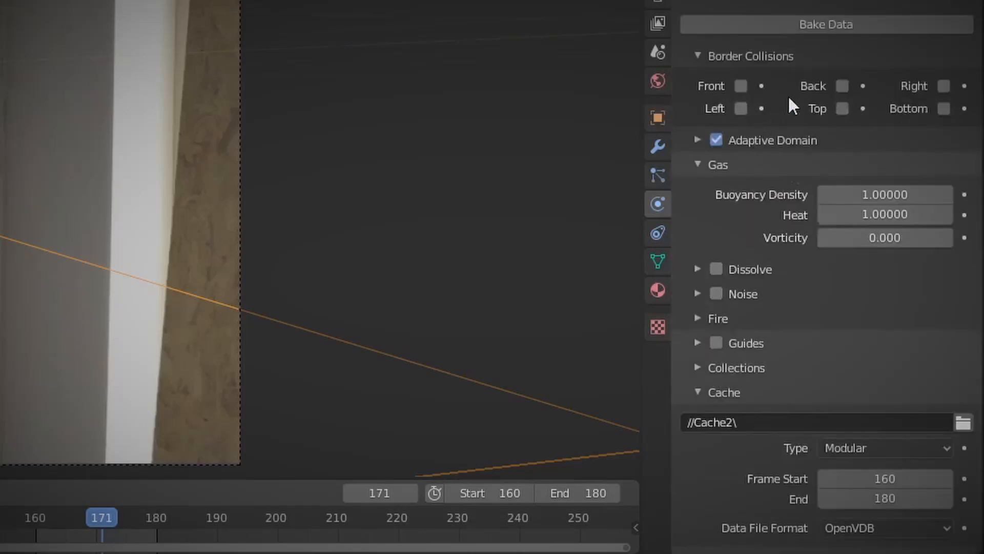
scroll(818, 138, "down", 1)
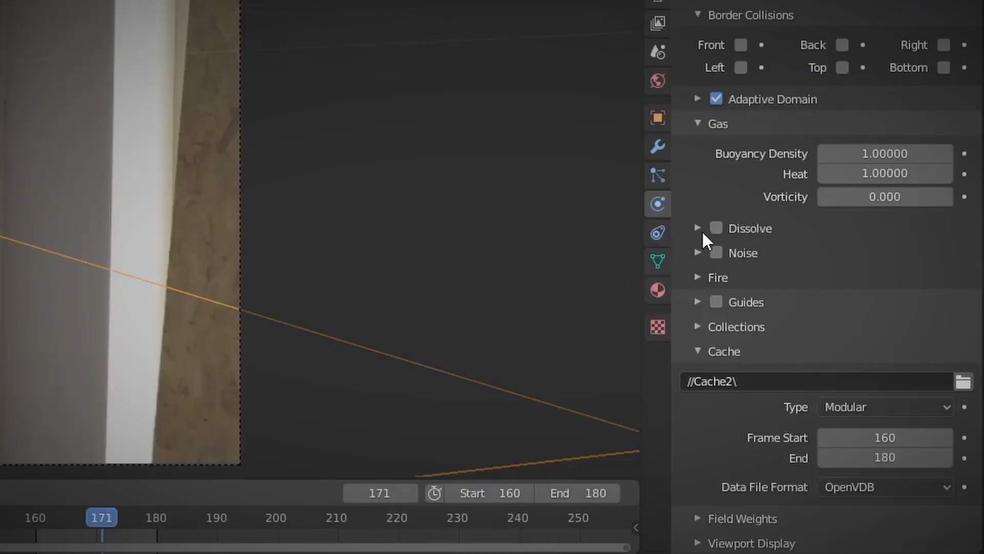
Enable Dissolve for the Domain's gas with a time of 50, and expand the Noise settings.
left_click(716, 228)
left_click(698, 228)
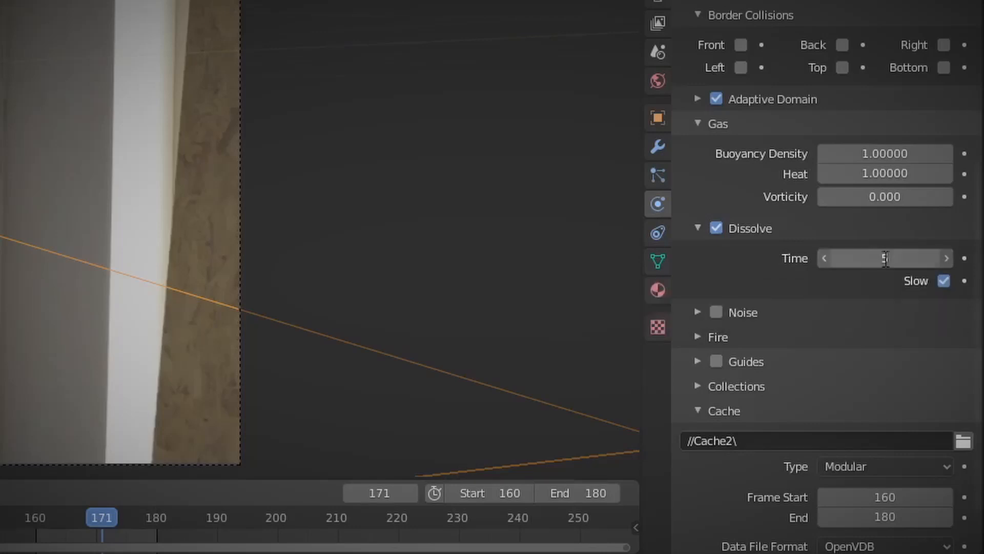
left_click(885, 258)
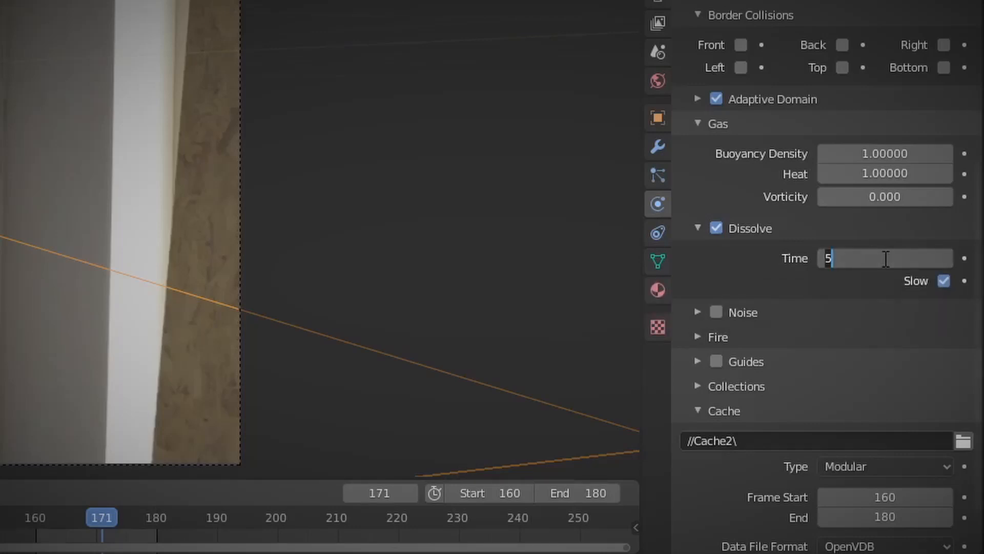
type("50")
key("Return")
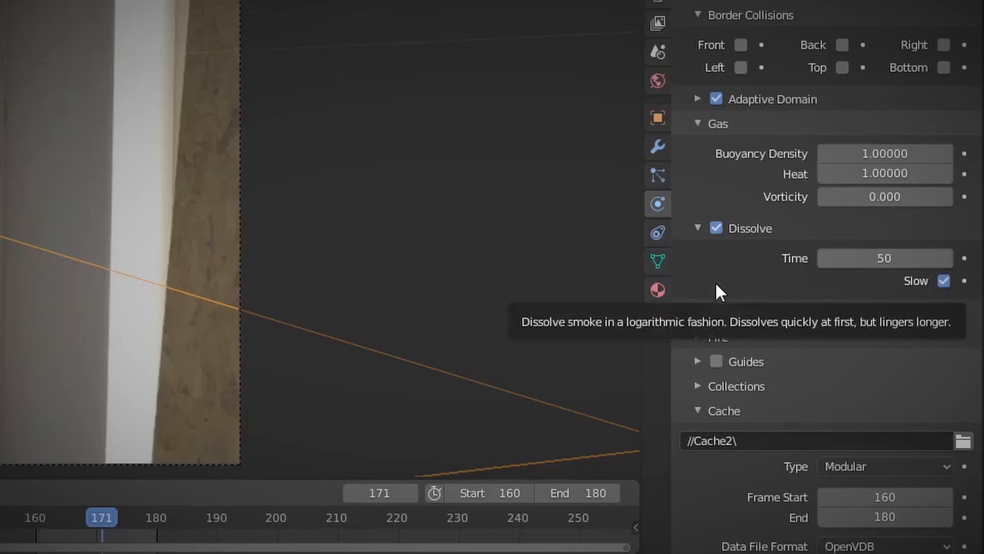
left_click(698, 313)
scroll(703, 327, "down", 1)
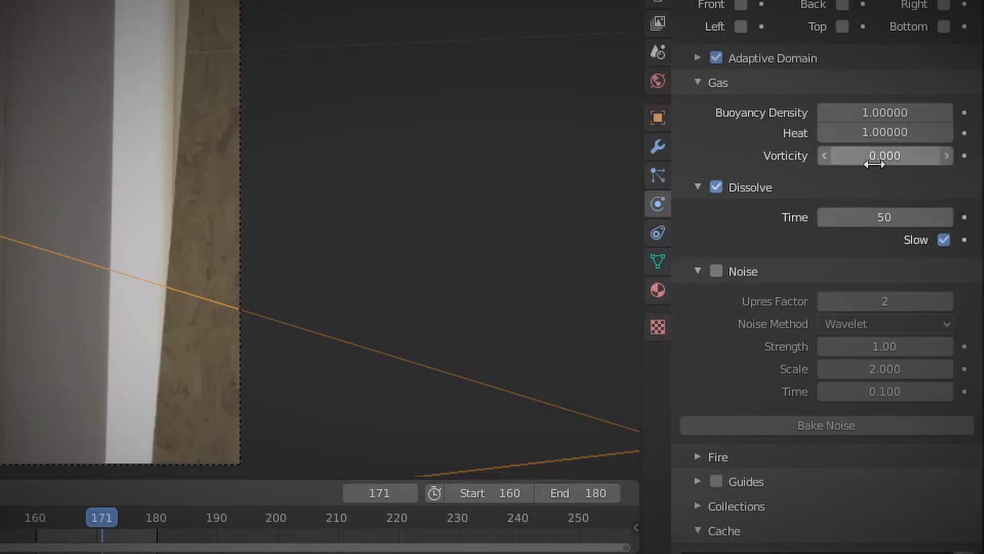
left_click_drag(885, 156, 889, 155)
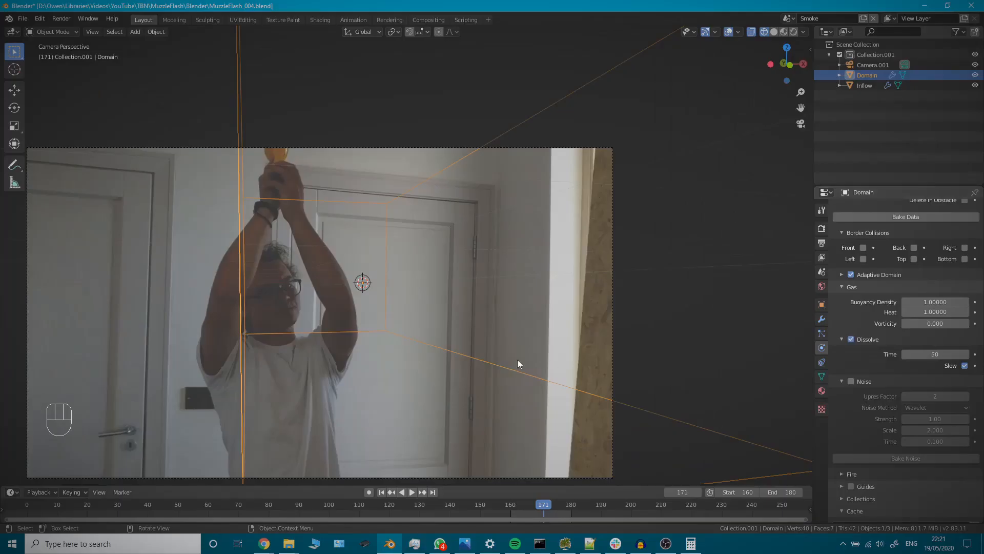
Check the Domain's settings once more and bake its fluid simulation data.
middle_click_drag(424, 252, 407, 311)
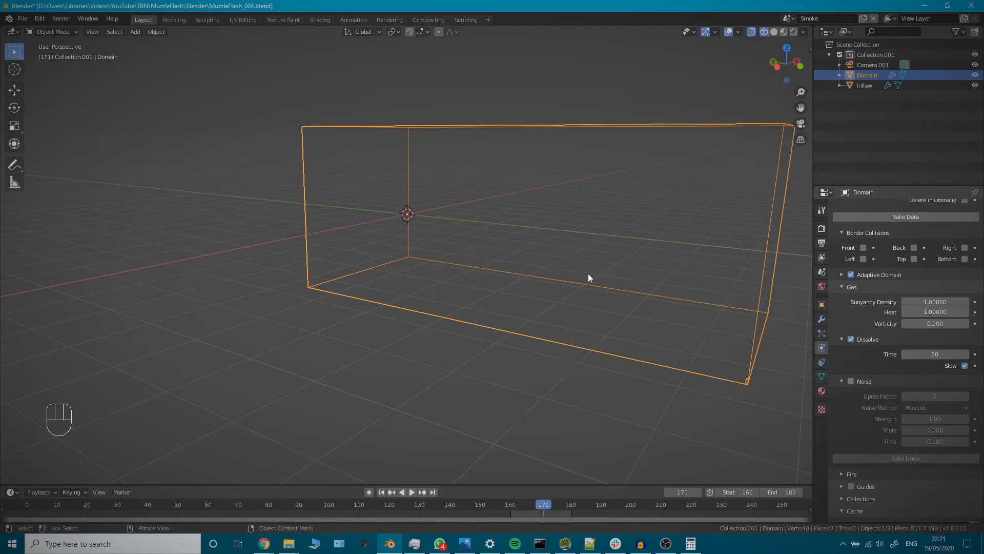
scroll(588, 278, "down", 4)
middle_click_drag(531, 277, 460, 221)
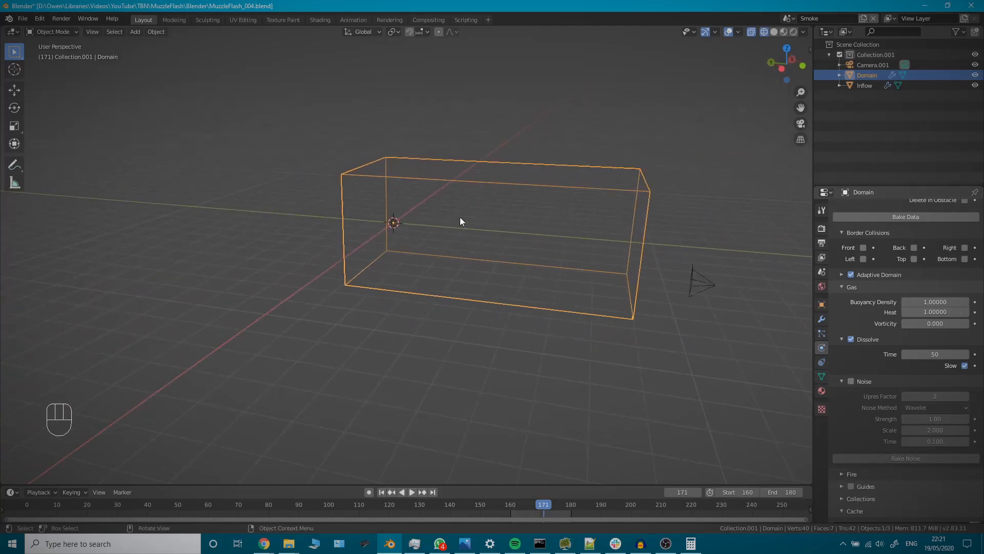
scroll(878, 358, "up", 3)
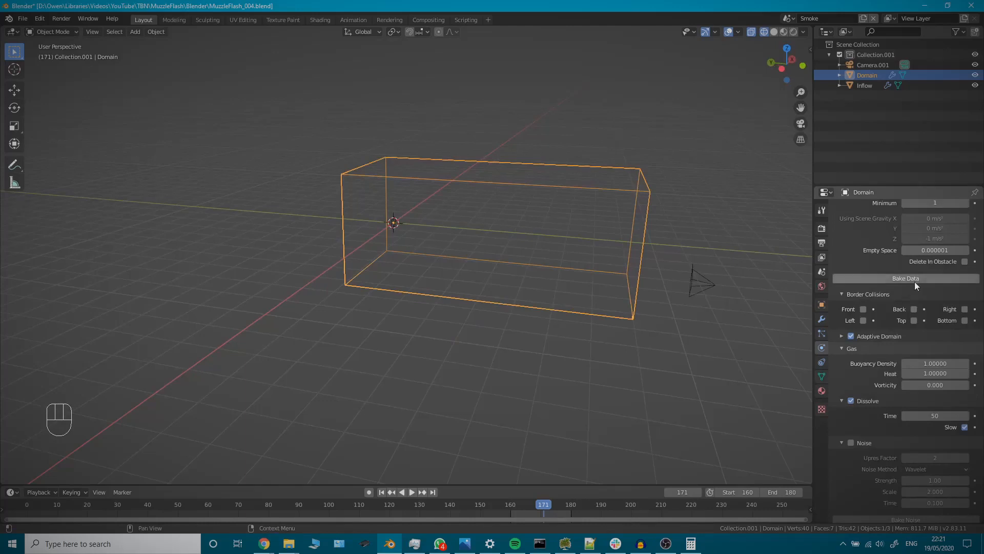
middle_click_drag(675, 306, 601, 281)
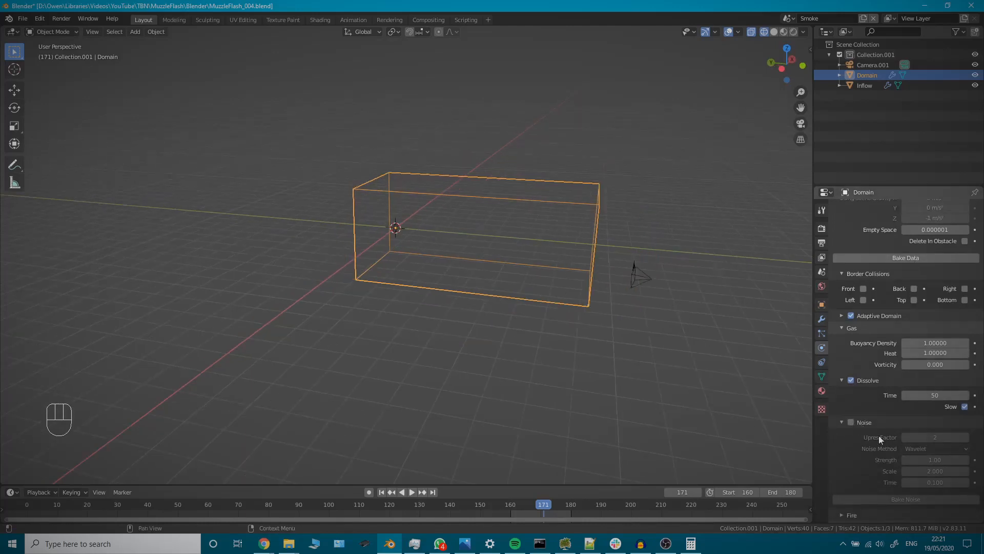
scroll(872, 433, "down", 4)
scroll(860, 410, "down", 3)
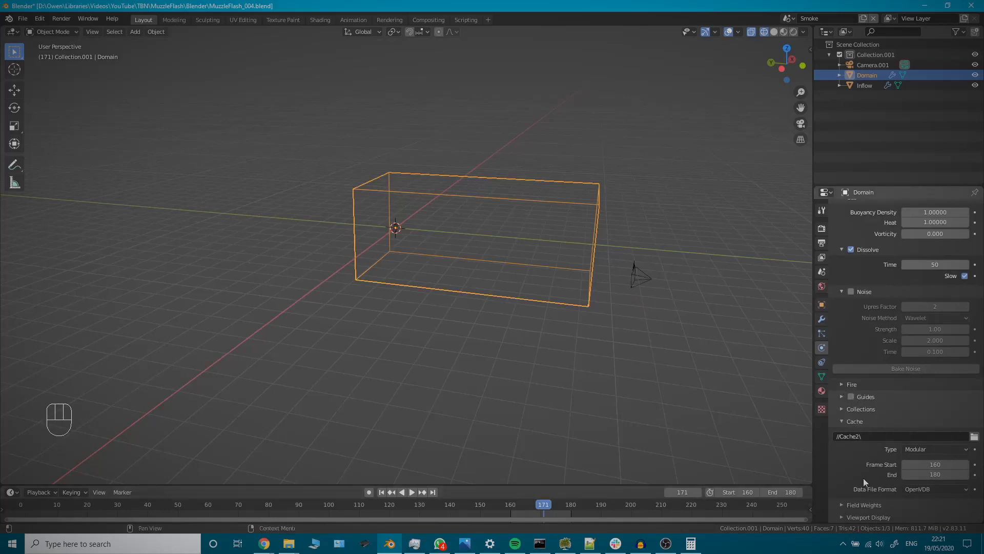
scroll(864, 477, "up", 2)
scroll(870, 460, "up", 9)
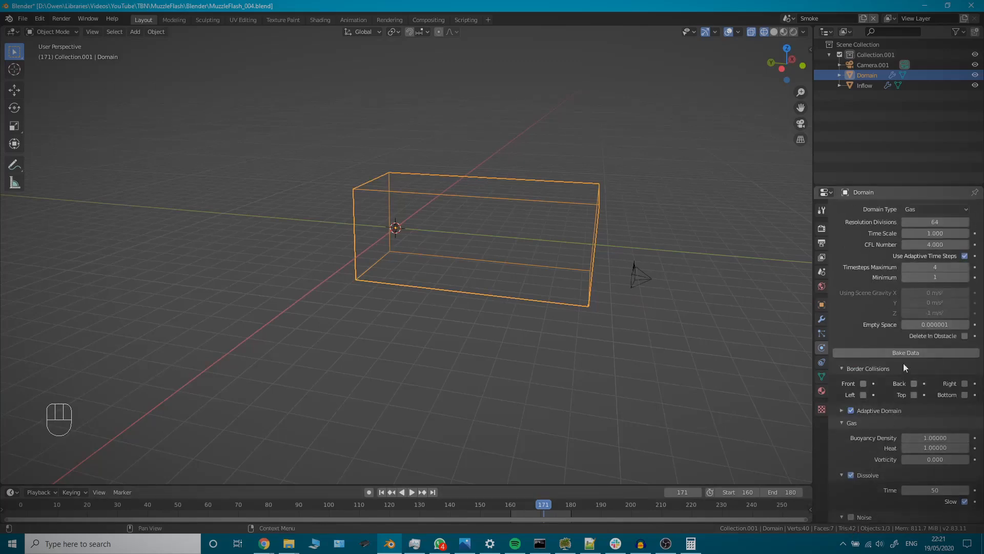
left_click(901, 352)
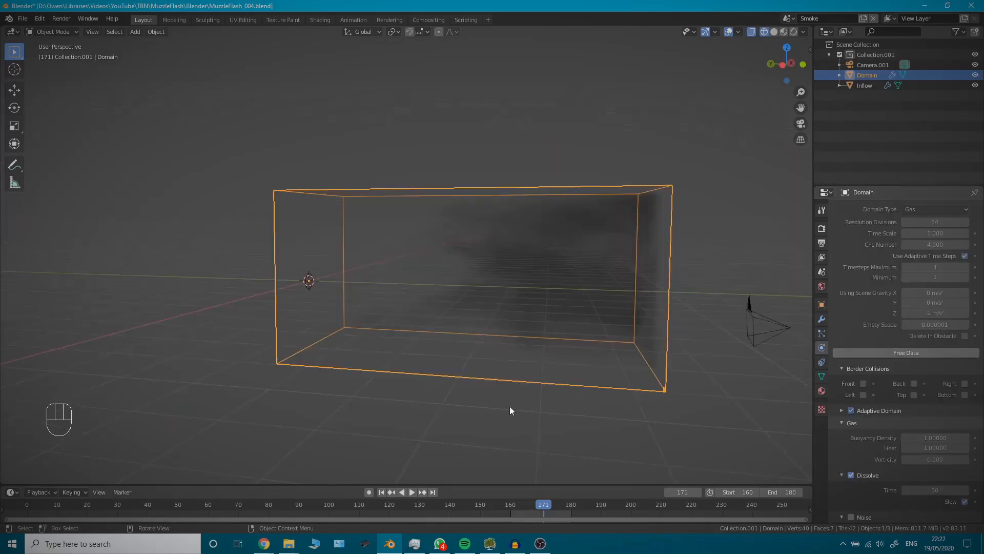
Play back the baked smoke simulation from frame 161 and stop it at frame 169.
scroll(511, 405, "down", 2)
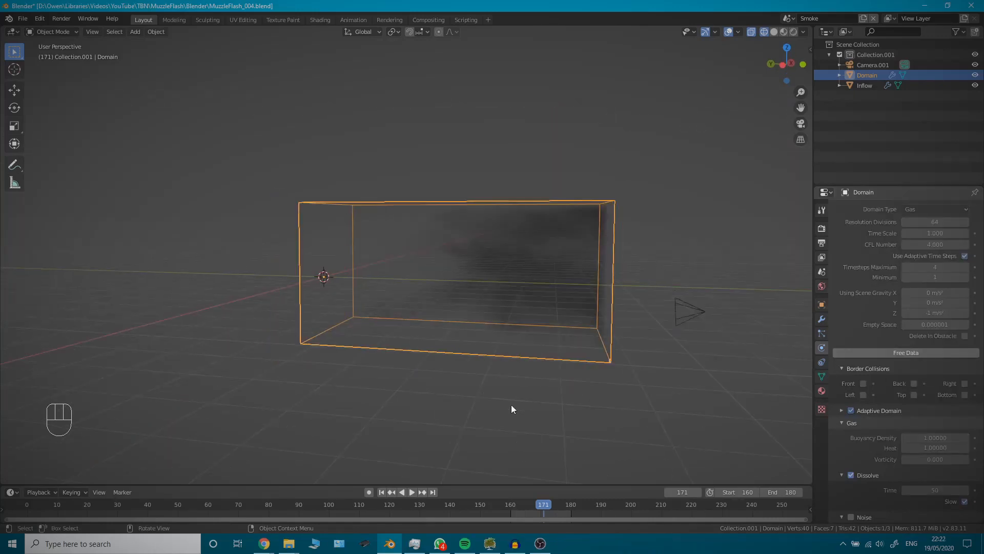
left_click(513, 506)
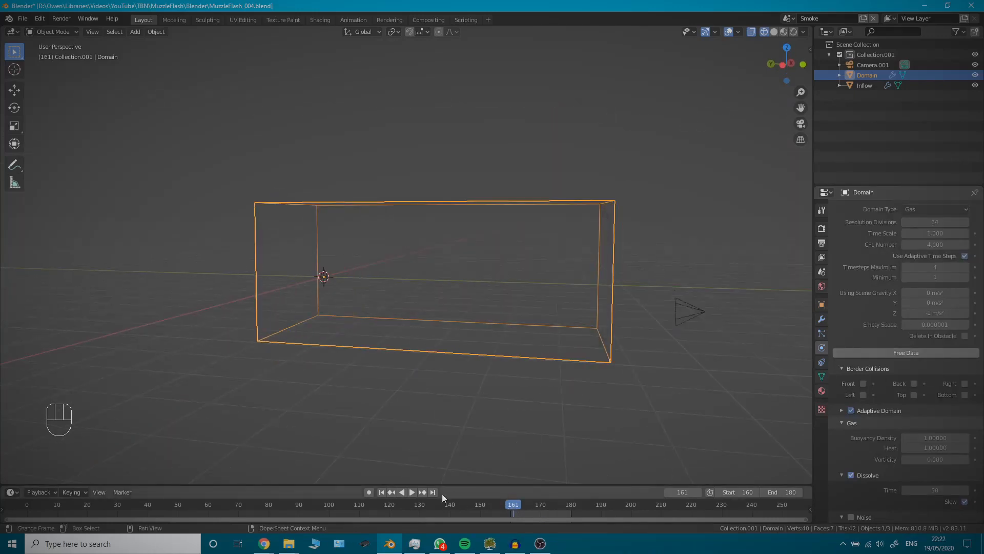
left_click(417, 489)
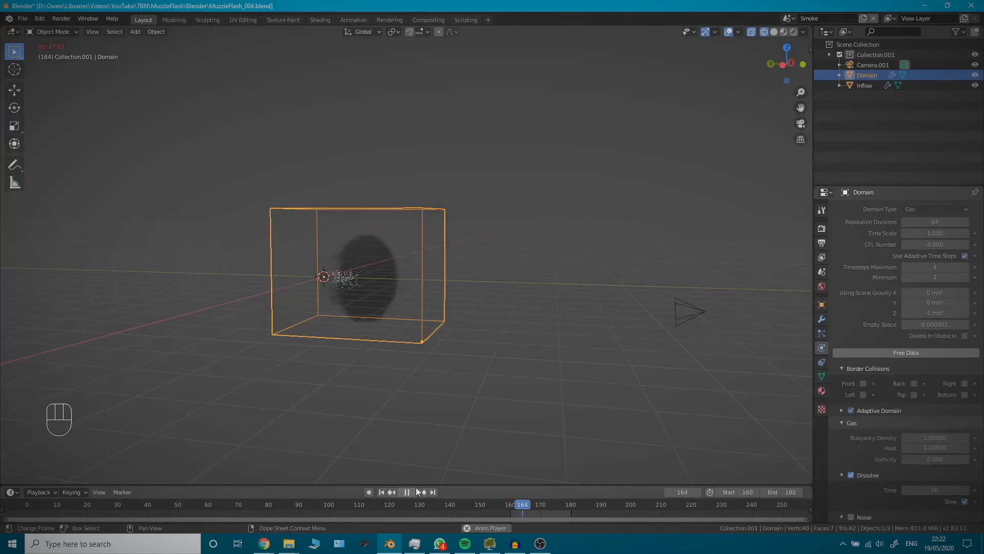
left_click(416, 490)
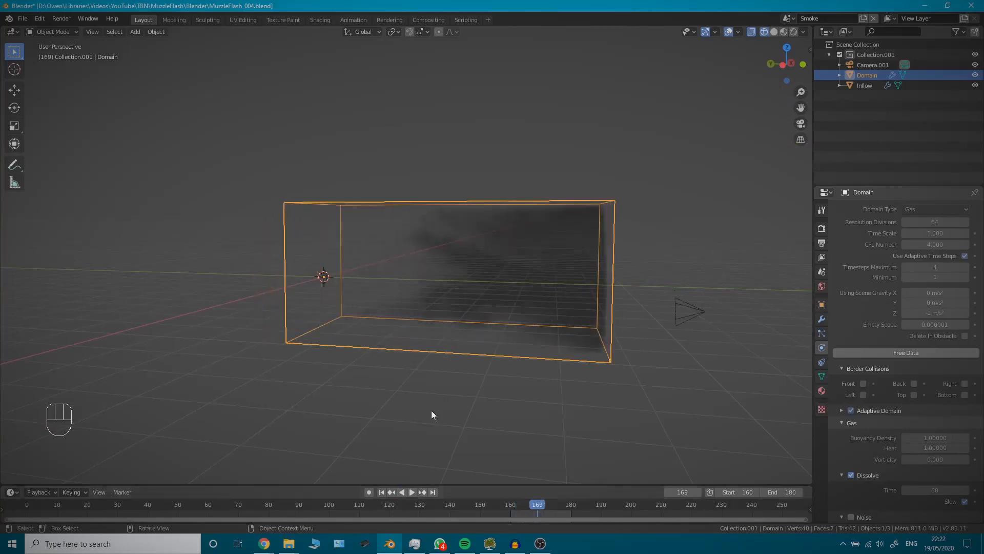
Select the Inflow object and examine how the baked smoke spreads through the domain at frame 169.
scroll(433, 406, "down", 1)
scroll(440, 400, "down", 1)
scroll(441, 401, "up", 1)
middle_click_drag(475, 367, 478, 340, "shift")
scroll(407, 400, "up", 3)
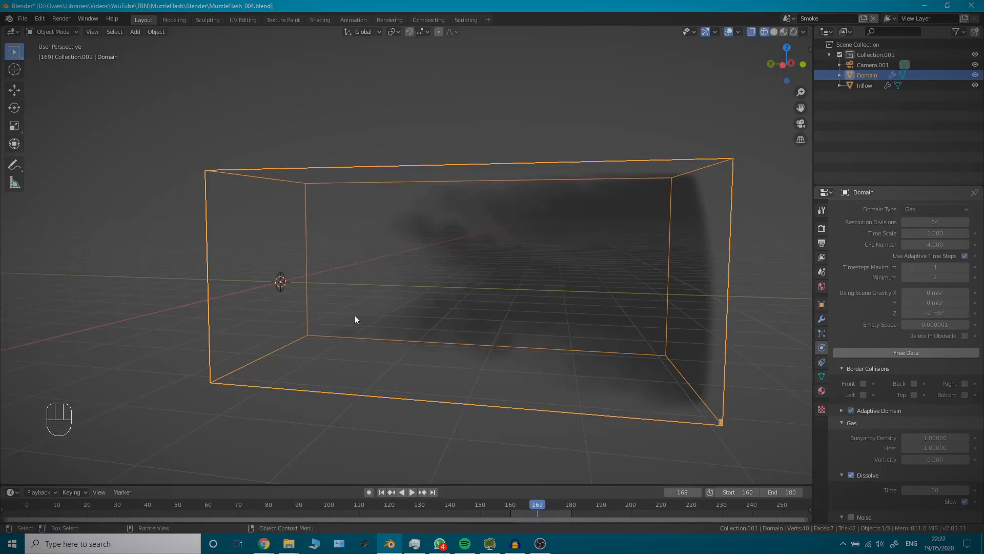
left_click(280, 290)
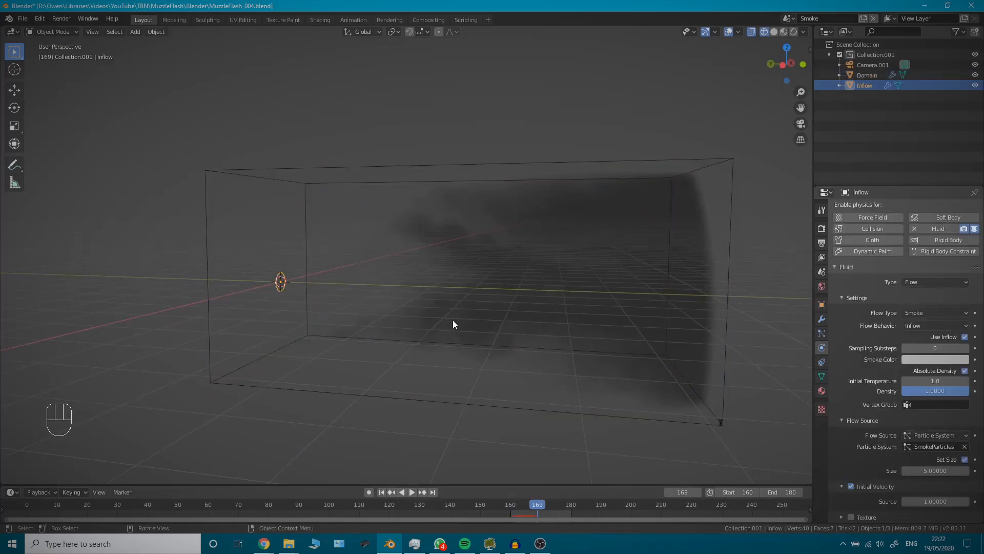
scroll(362, 292, "up", 2)
middle_click_drag(363, 307, 413, 285, "shift")
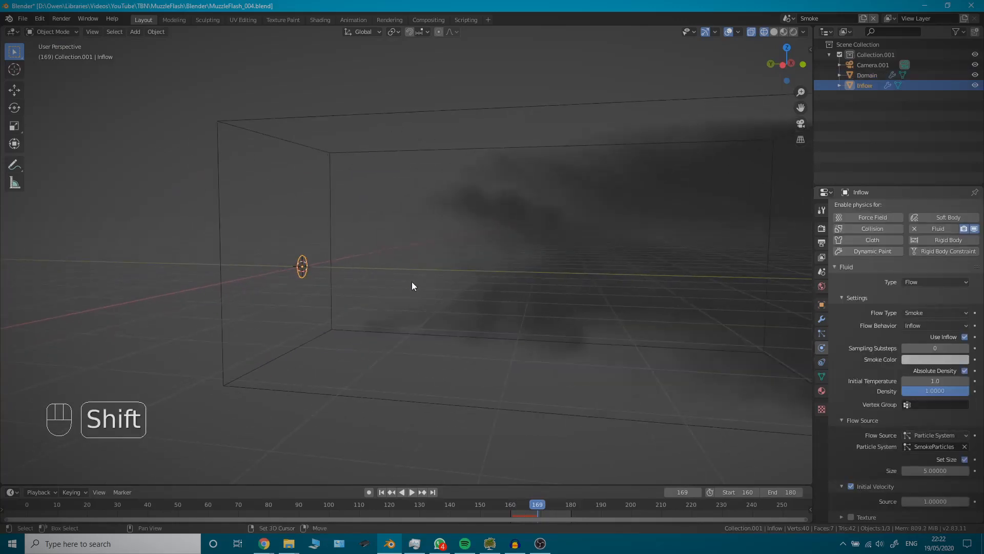
scroll(409, 298, "down", 1)
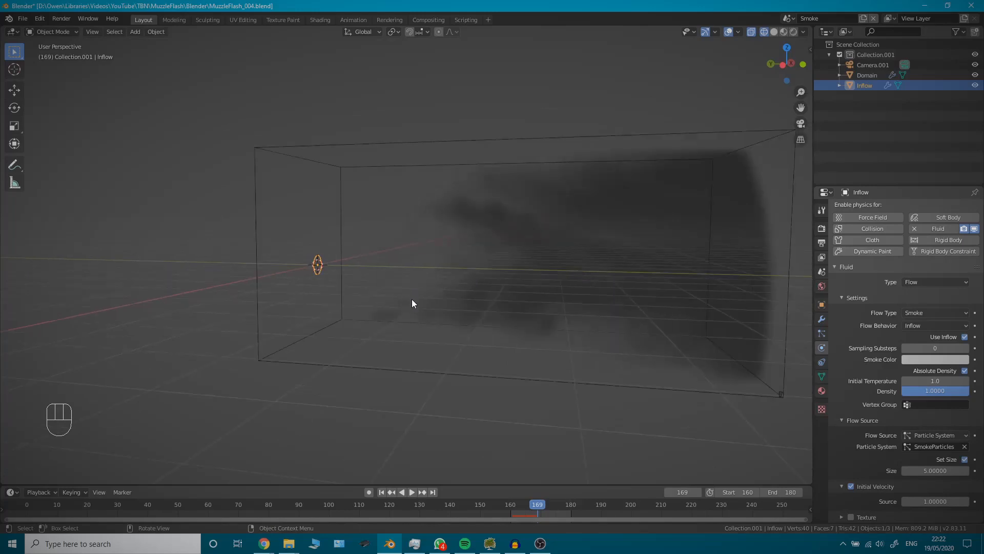
Play back the baked smoke from frame 161 and stop it at frame 180.
left_click(513, 505)
key("space")
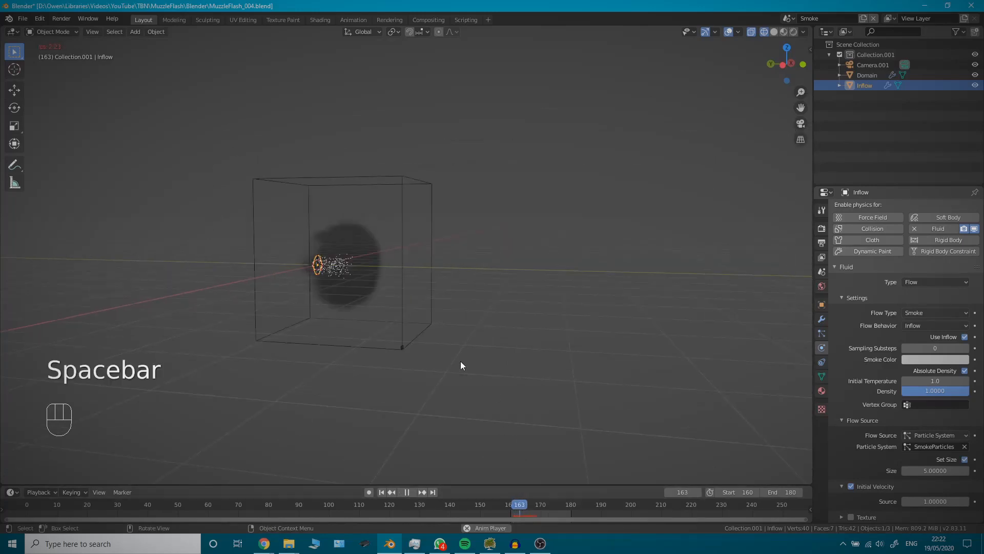
scroll(460, 361, "up", 5)
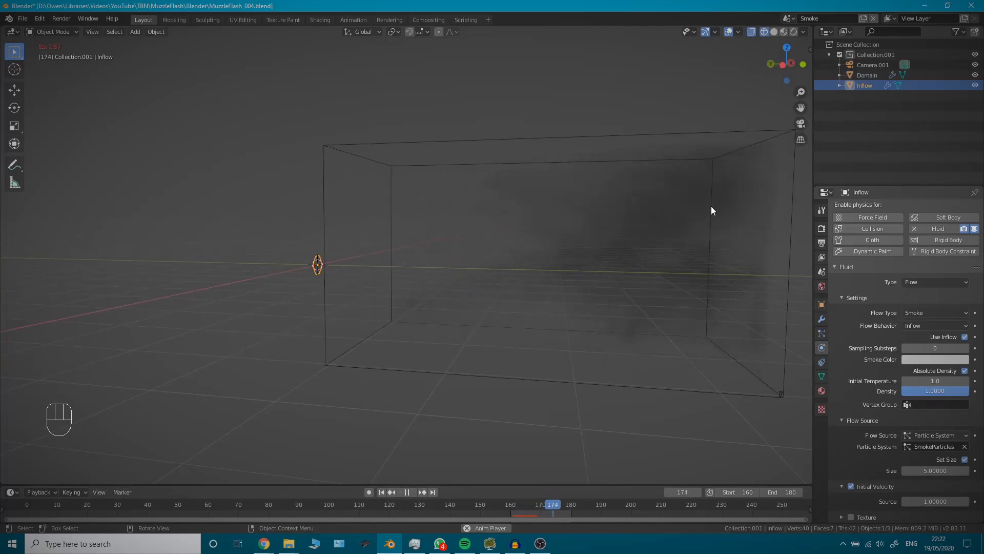
key("space")
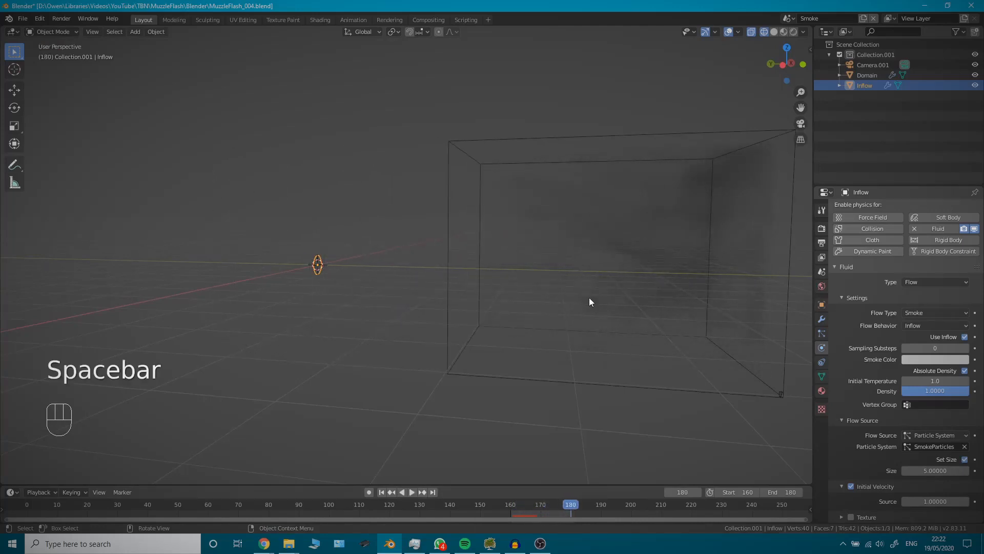
scroll(589, 297, "down", 4)
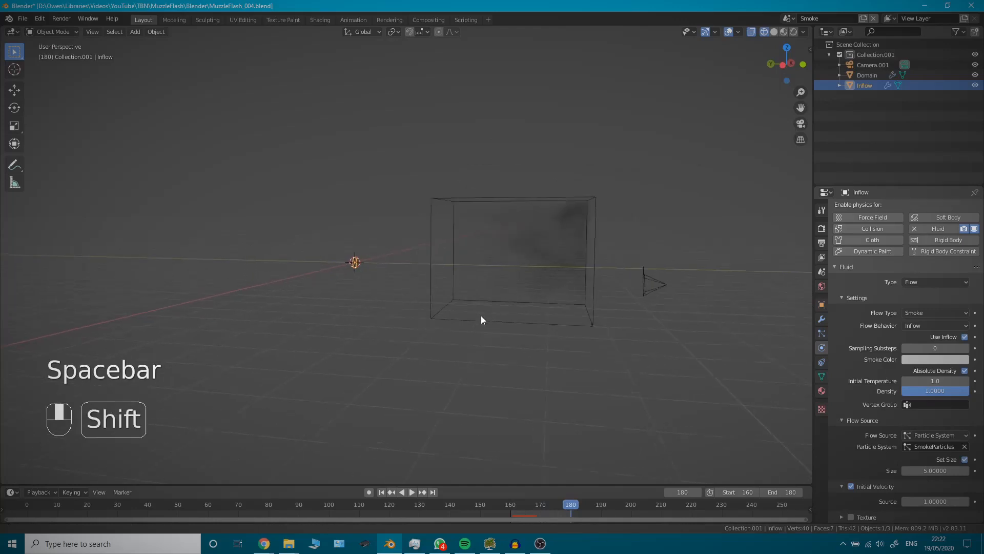
Add a Turbulence force field to the smoke scene at the inflow's position.
mouse_move(481, 315)
middle_mouse_down("shift")
mouse_move(497, 330)
mouse_move(484, 328)
middle_mouse_up("shift")
scroll(518, 333, "down", 2)
key("shift+a")
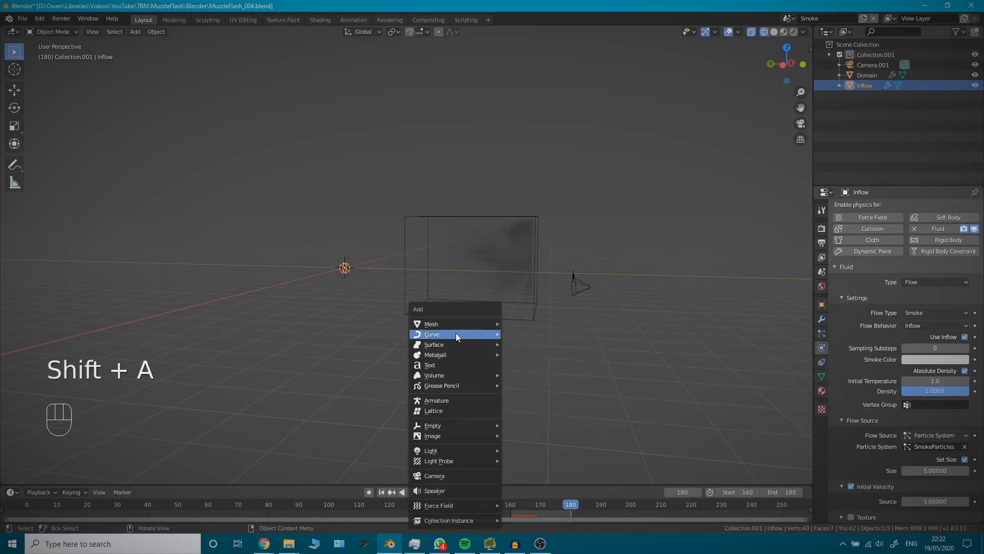
mouse_move(445, 509)
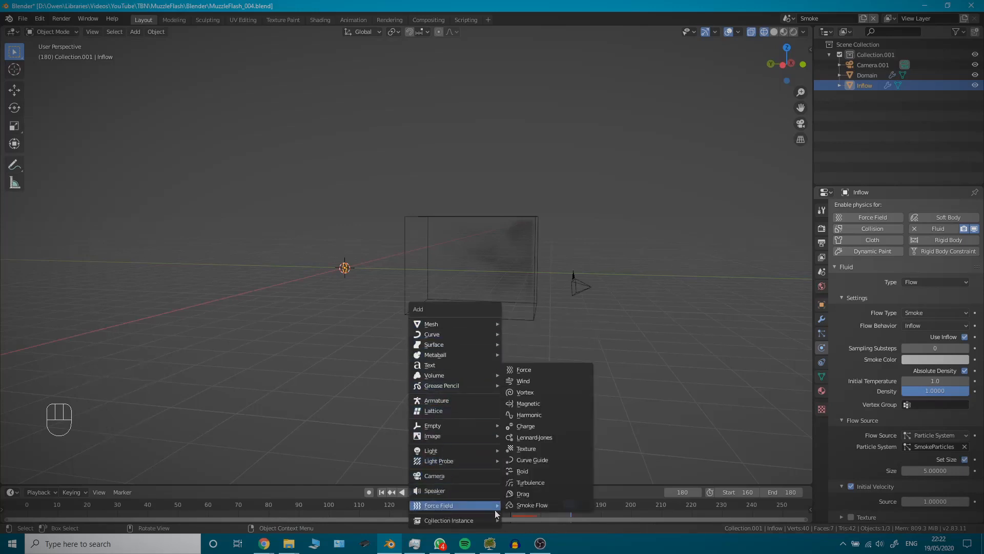
left_click(536, 482)
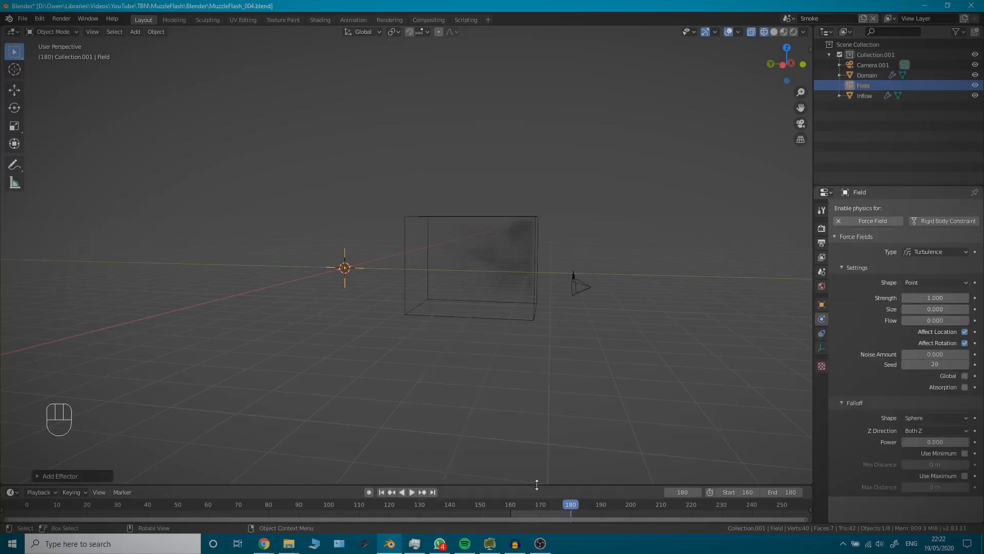
Move the turbulence field about 3.8 m in the negative Y direction, away from the inflow and into the smoke's path.
scroll(433, 345, "up", 3)
key("g")
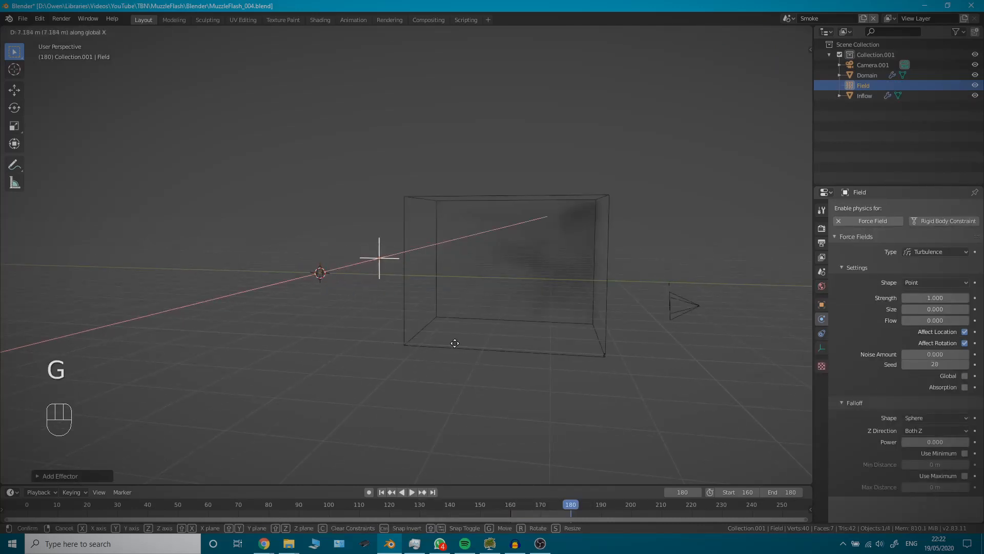
right_click(444, 361)
middle_click_drag(444, 365, 404, 357)
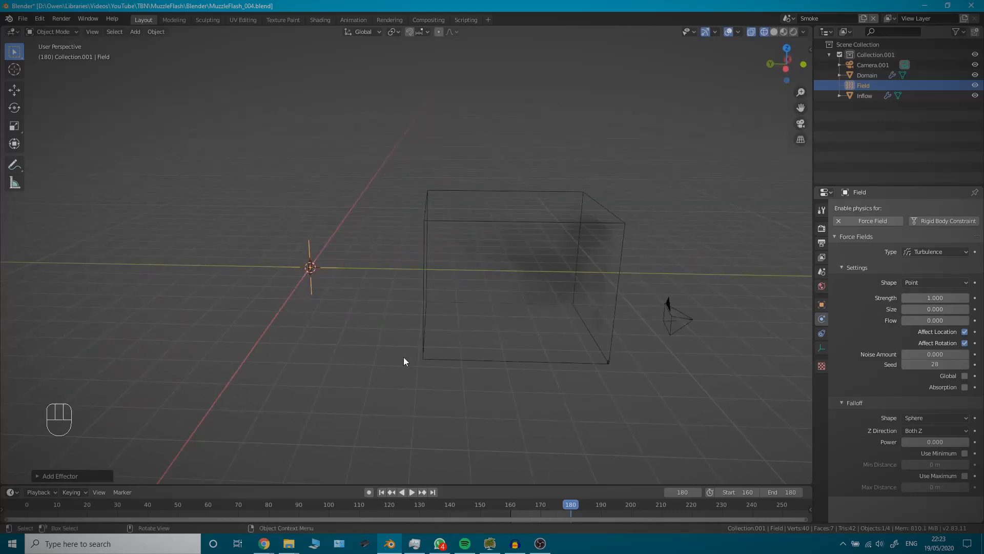
key("g")
key("y")
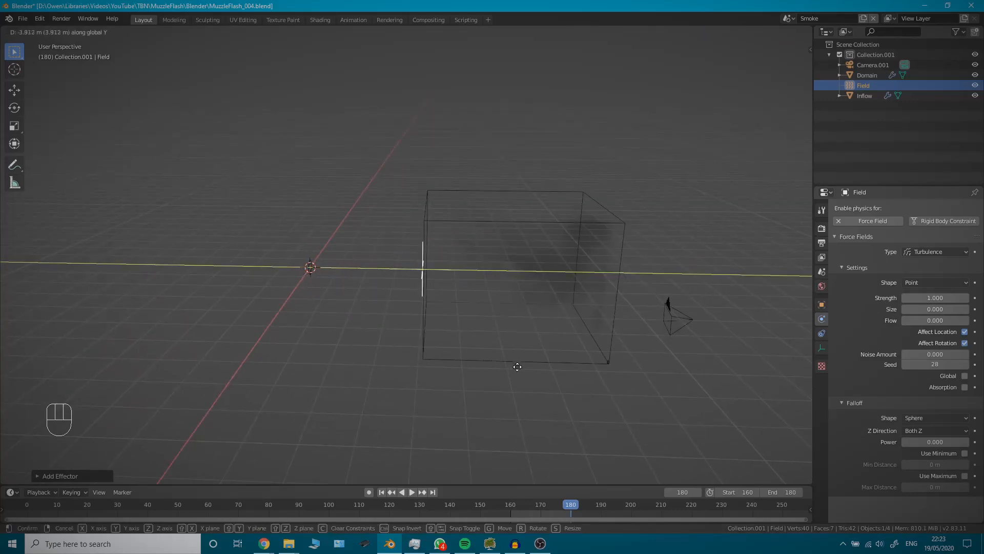
left_click(515, 367)
scroll(477, 311, "up", 5)
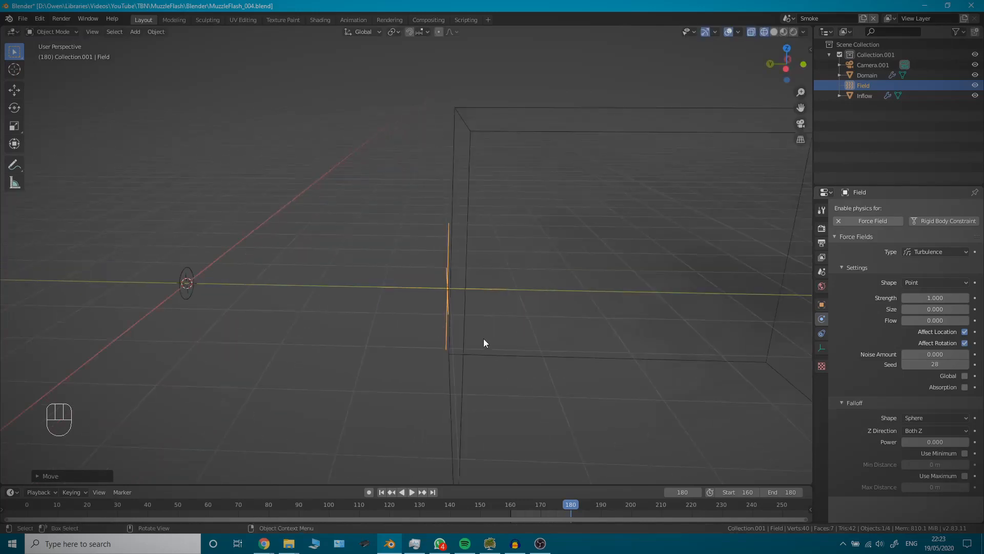
scroll(495, 349, "down", 2)
middle_click_drag(496, 349, 459, 365)
key("s")
right_click(478, 382)
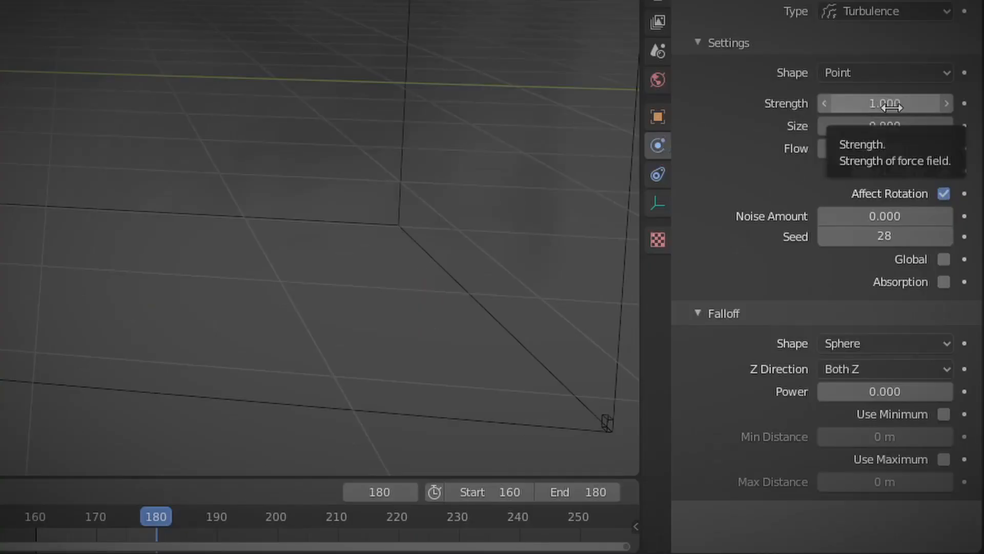
Set the turbulence field's strength to 5, its size to 0.1 and its flow to 2.
left_click(892, 105)
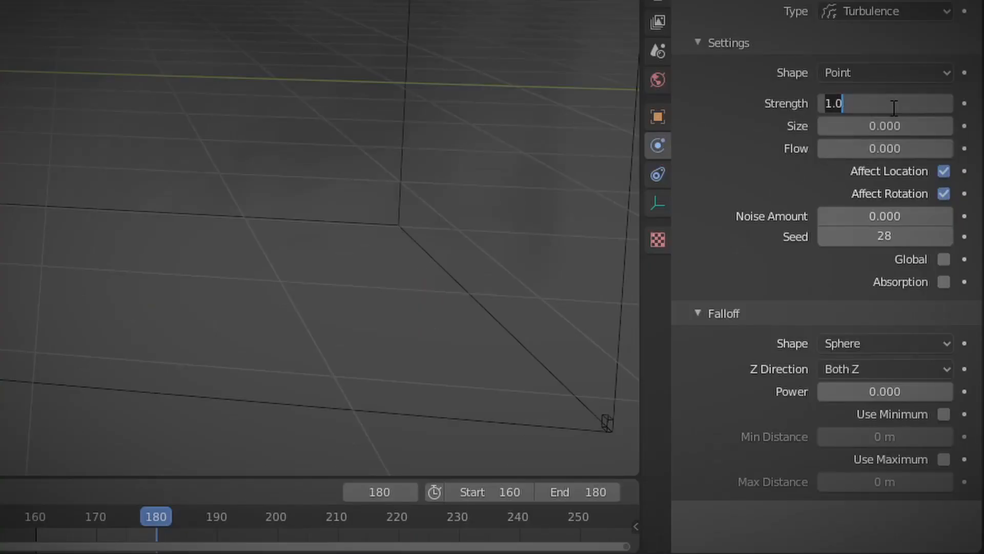
type("5")
key("Return")
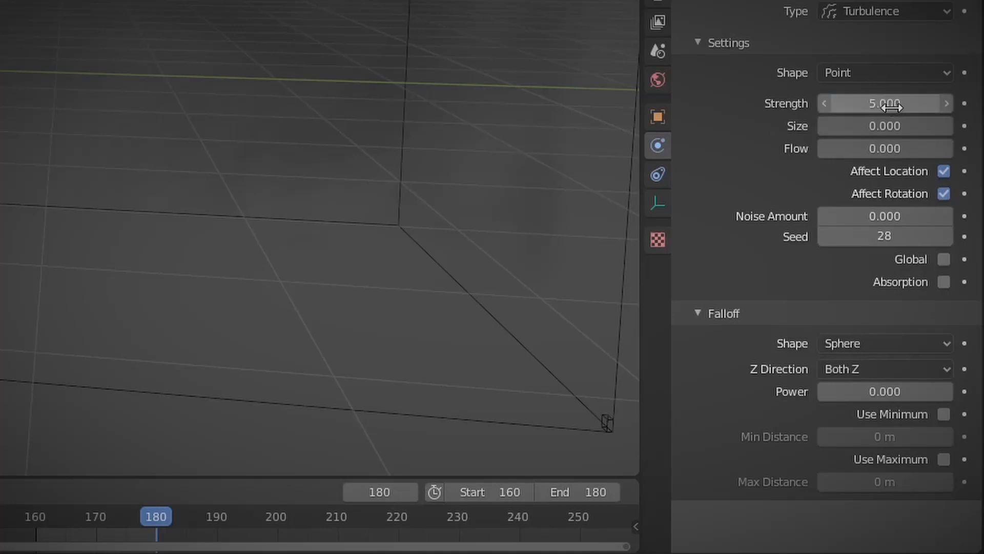
left_click(878, 132)
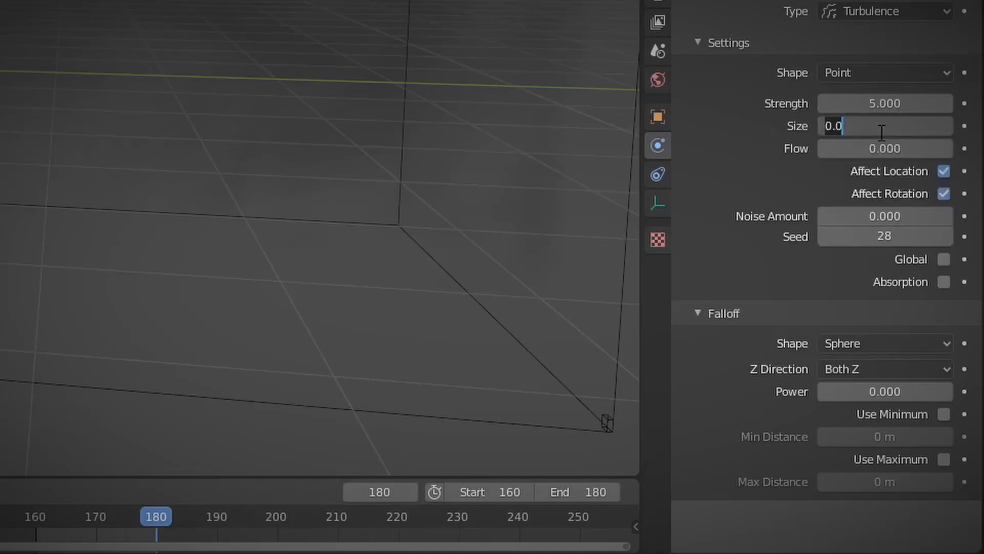
type("0.1")
key("Return")
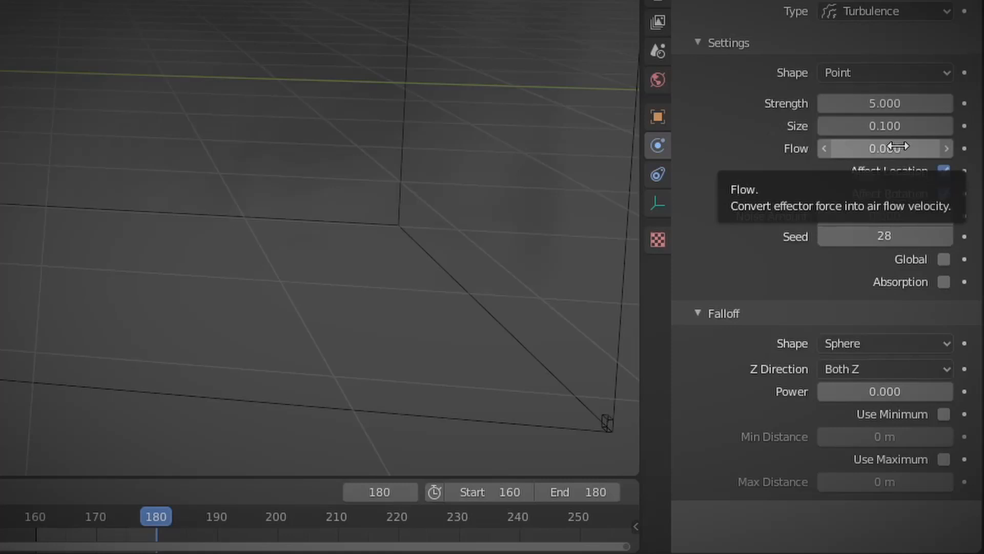
left_click(883, 152)
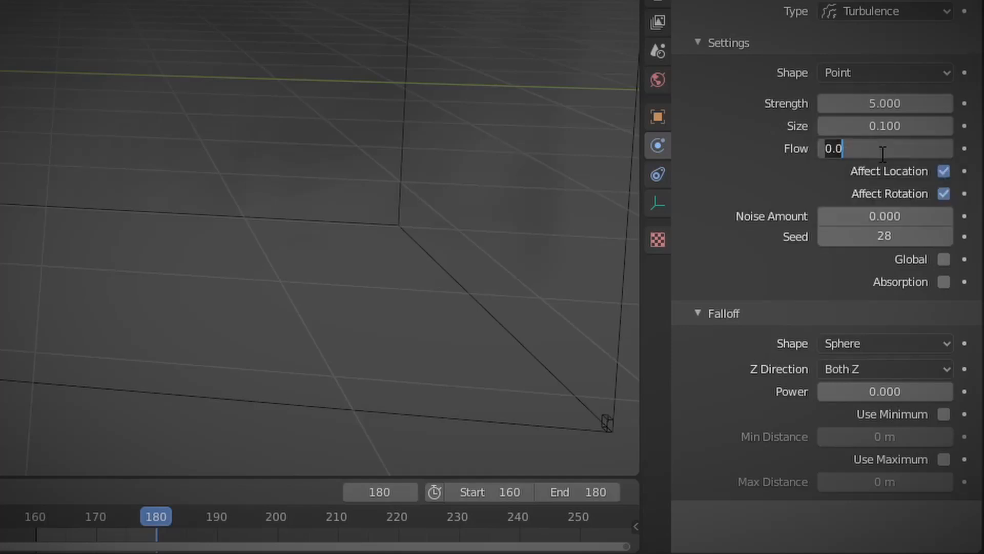
type("2")
key("Return")
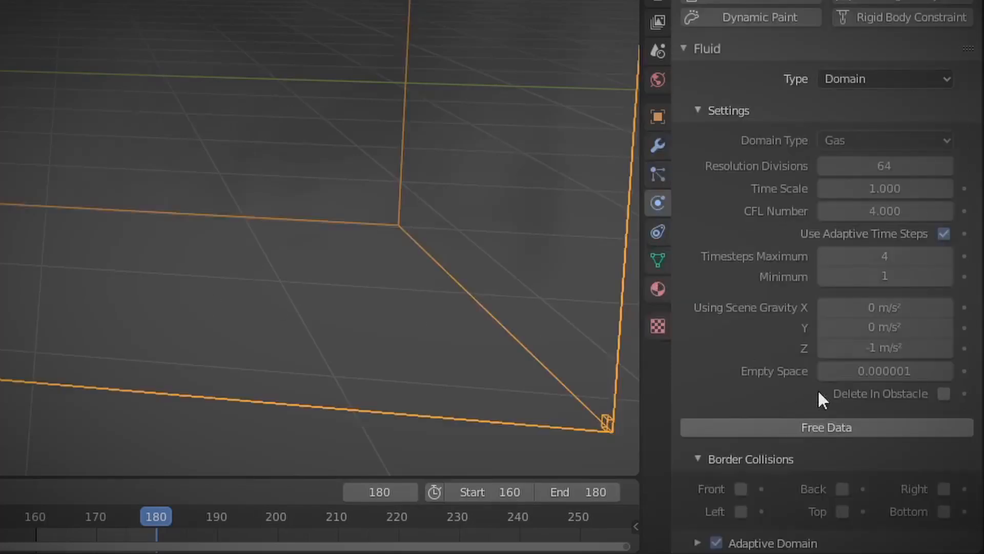
Free the Domain's baked fluid data for a new bake, and review the rebaked smoke through the camera.
left_click(848, 430)
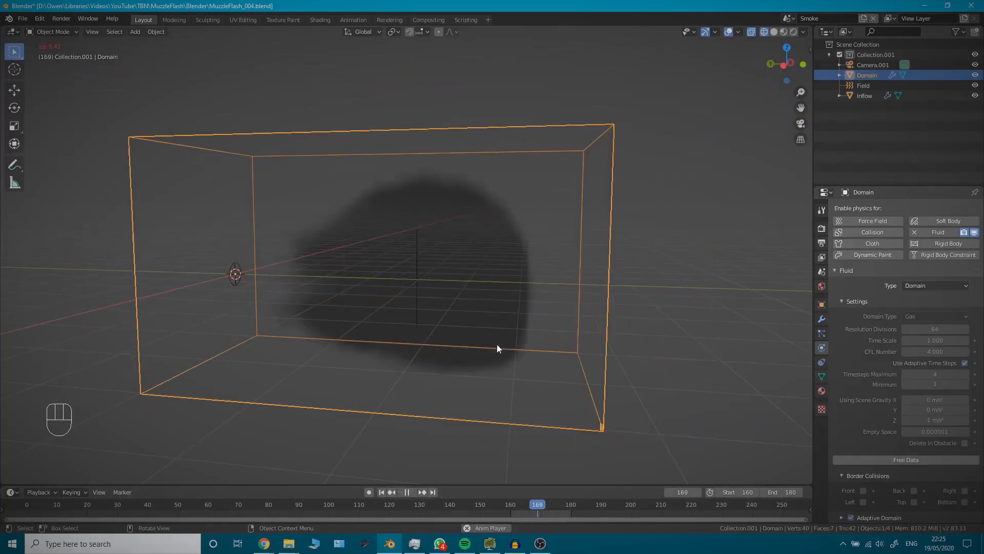
key("space")
key("KP_0")
key("z")
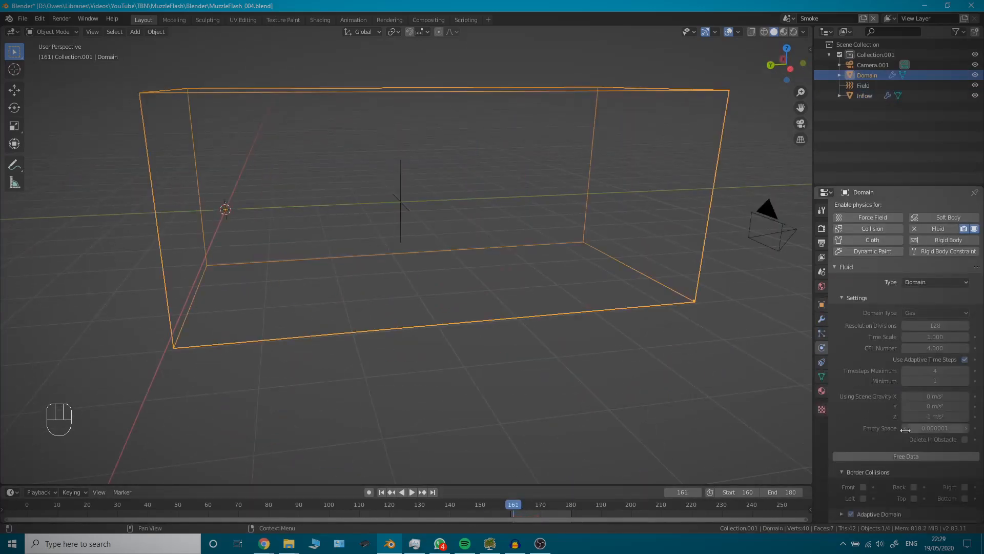
Rebake the Domain's fluid data and play back the smoke through the camera over the footage.
scroll(919, 396, "down", 5)
left_click(908, 270)
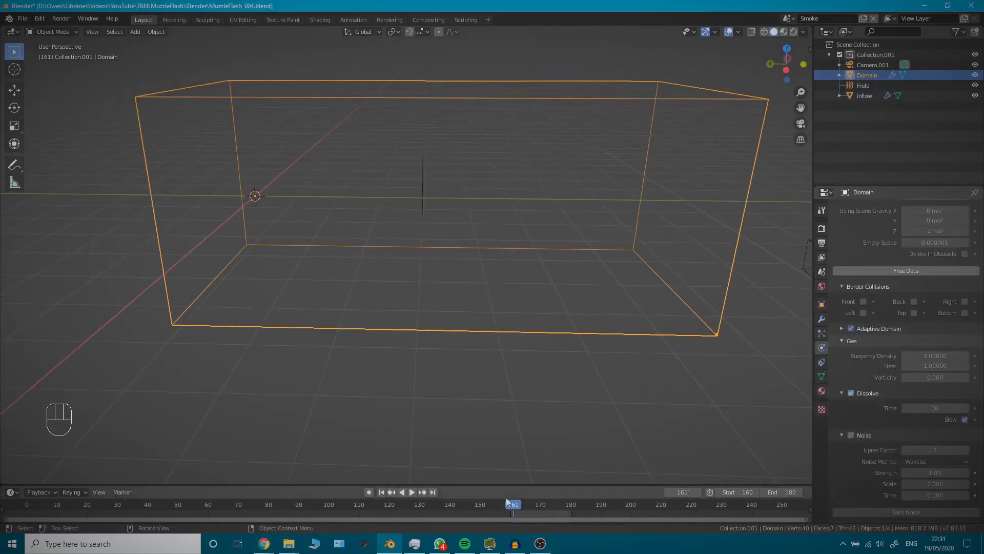
key("KP_0")
key("space")
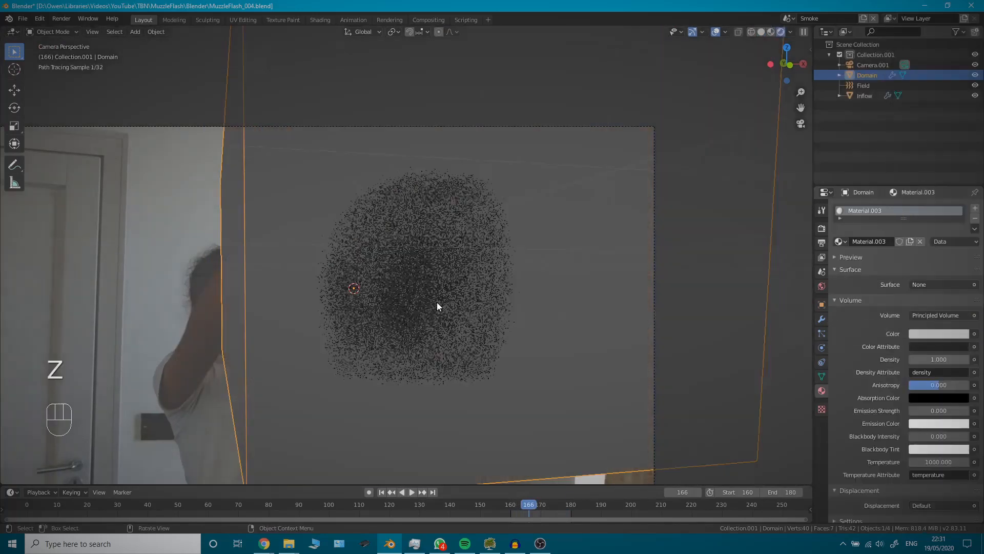
key("space")
key("KP_0")
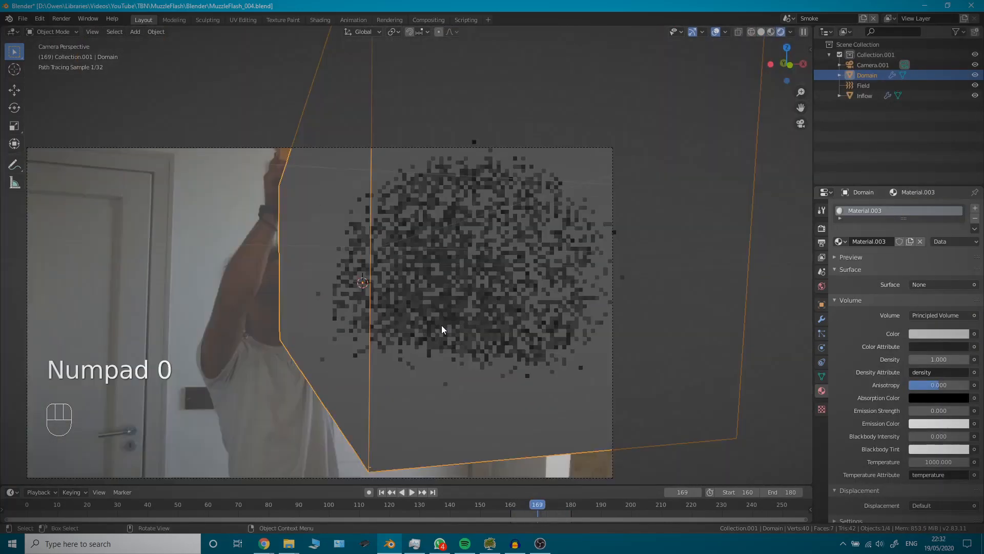
Move the Domain and adjust its size around the smoke.
key("g")
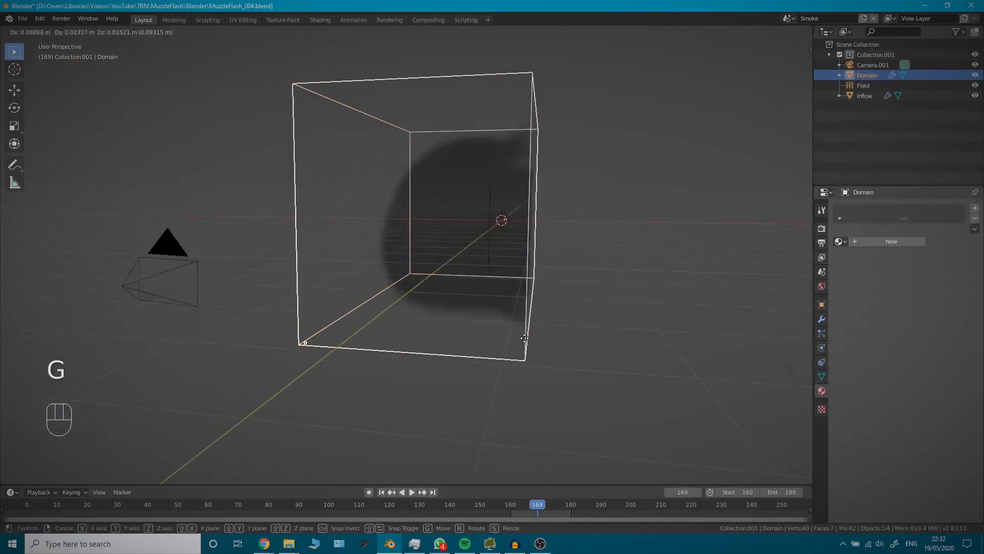
key("KP_1")
key("s")
key("Tab")
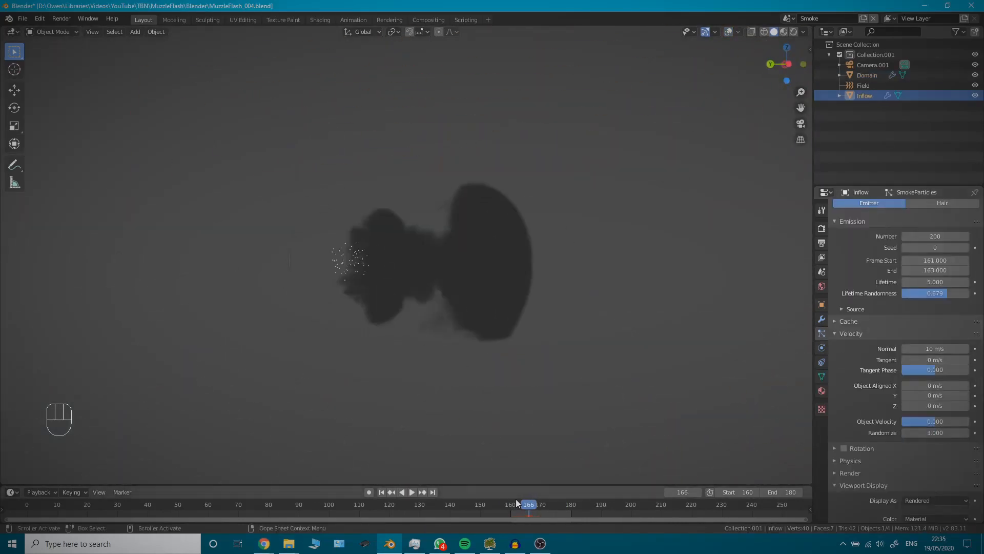
Play back the revised smoke simulation from frame 160 to check the smoke's shape and spread.
key("KP_0")
key("space")
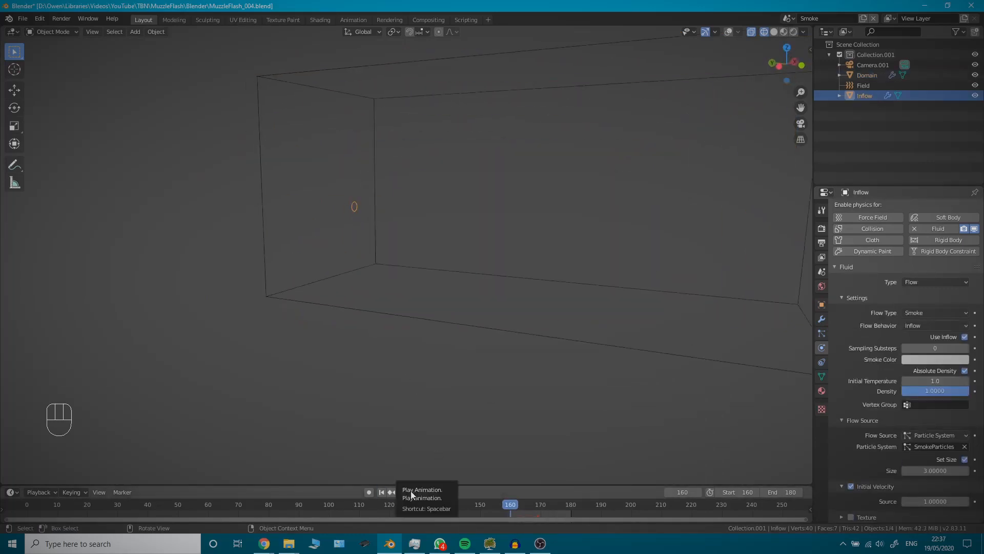
left_click(411, 491)
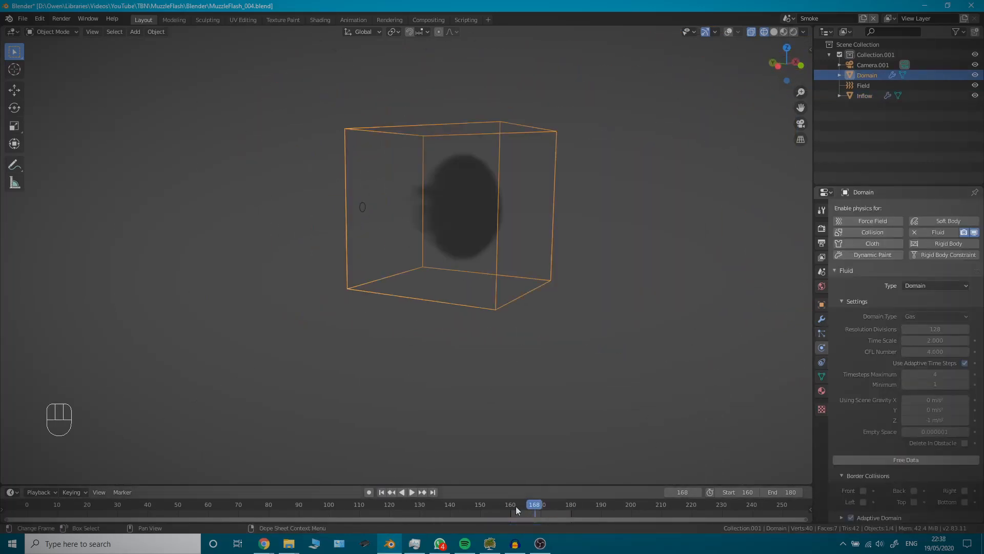
key("space")
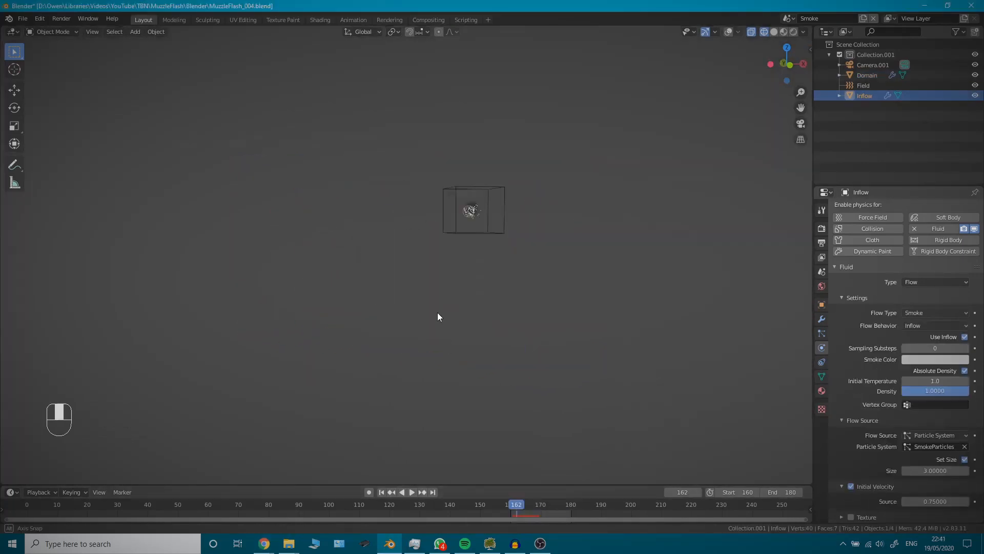
Select the Domain box and create a new material for it.
middle_click_drag(437, 313, 488, 239)
scroll(322, 371, "up", 5)
scroll(393, 321, "down", 2)
left_click(822, 391)
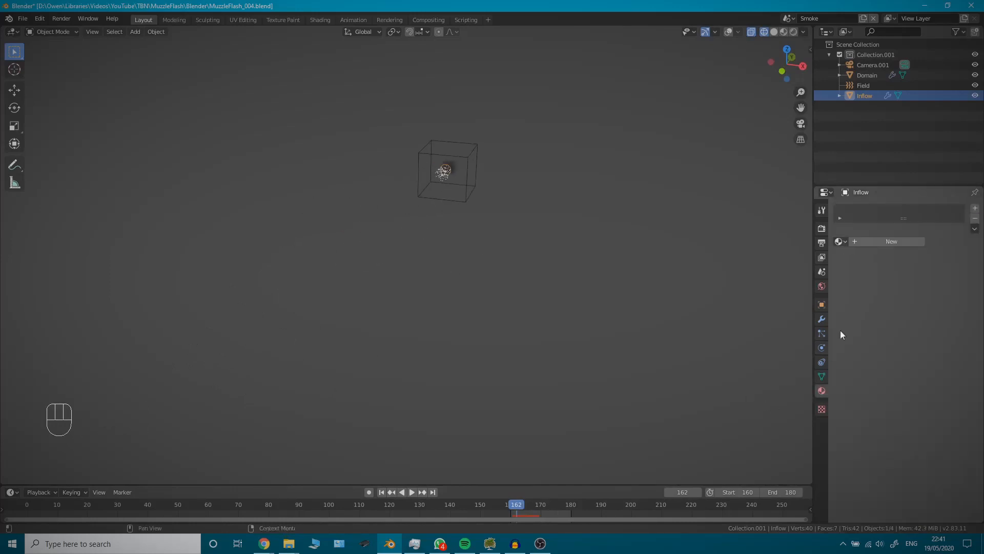
scroll(494, 204, "up", 2)
left_click(478, 180)
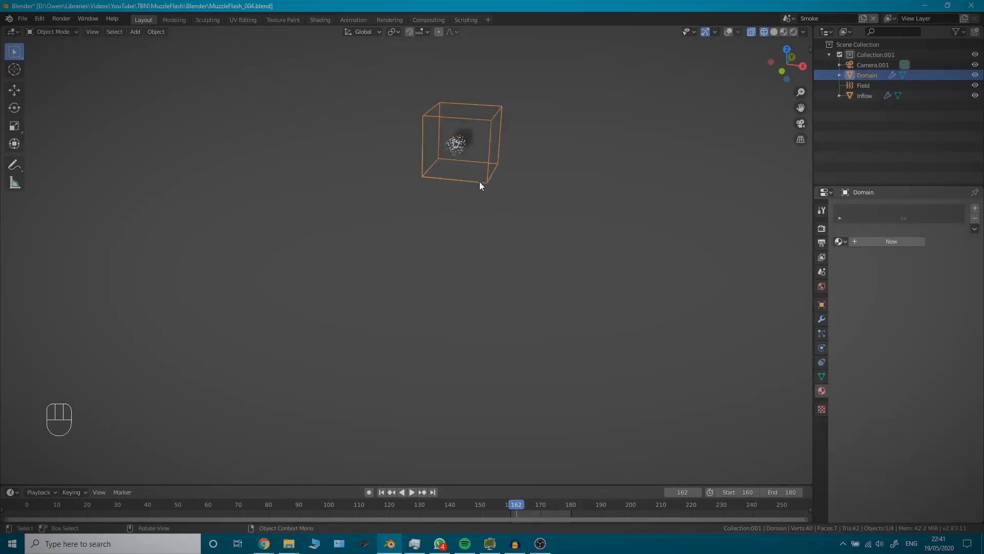
left_click(893, 241)
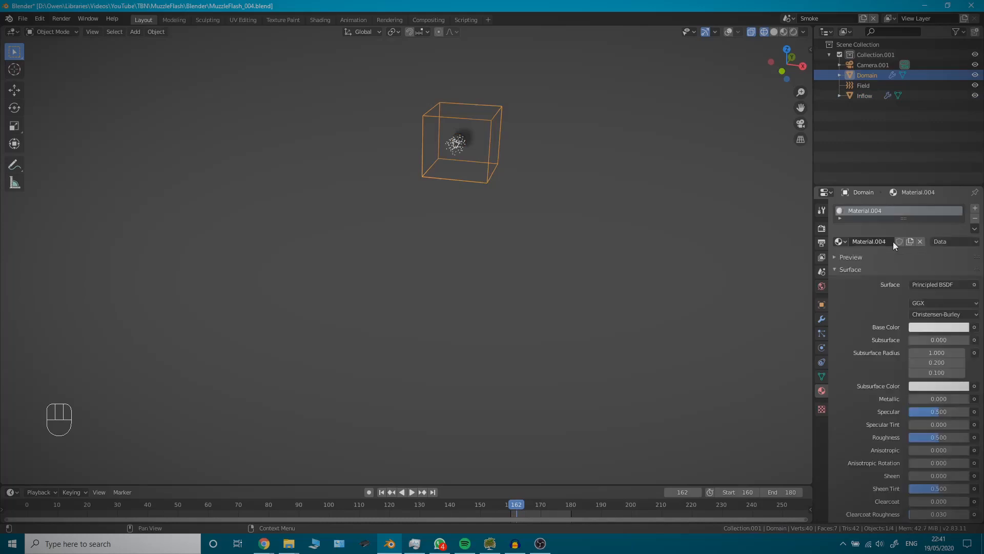
Remove the surface shader from the Domain's material and assign a Principled Volume shader as its volume.
scroll(872, 305, "down", 1)
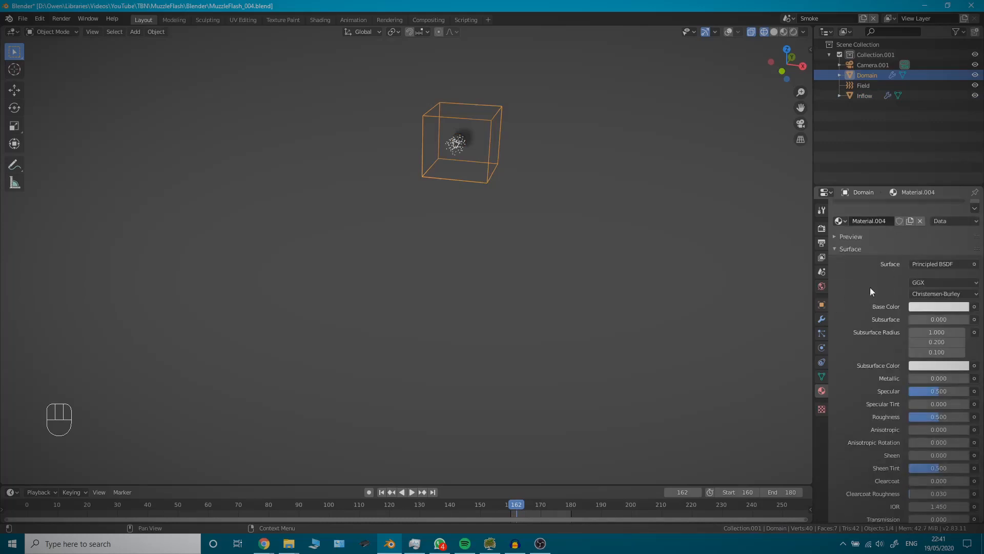
left_click(934, 265)
left_click(942, 287)
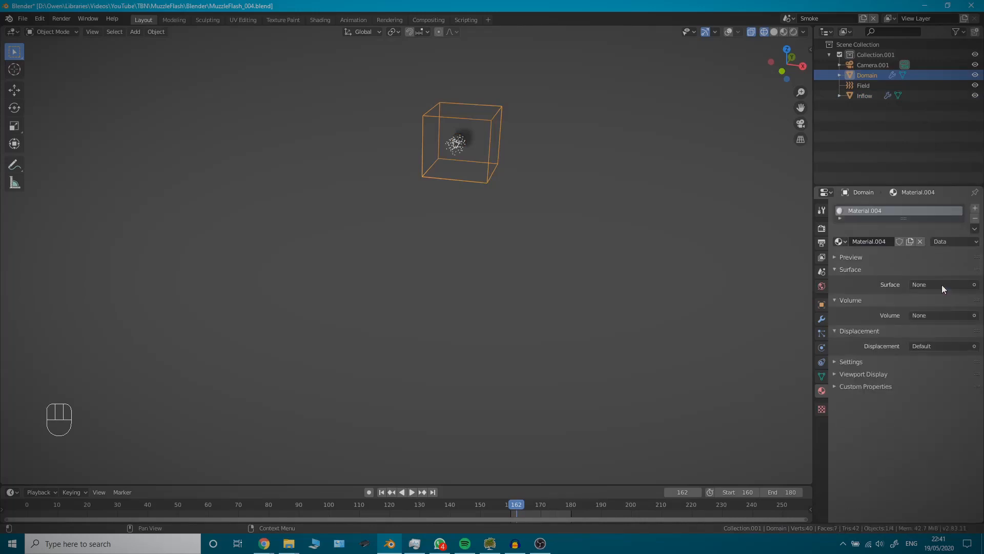
left_click(924, 316)
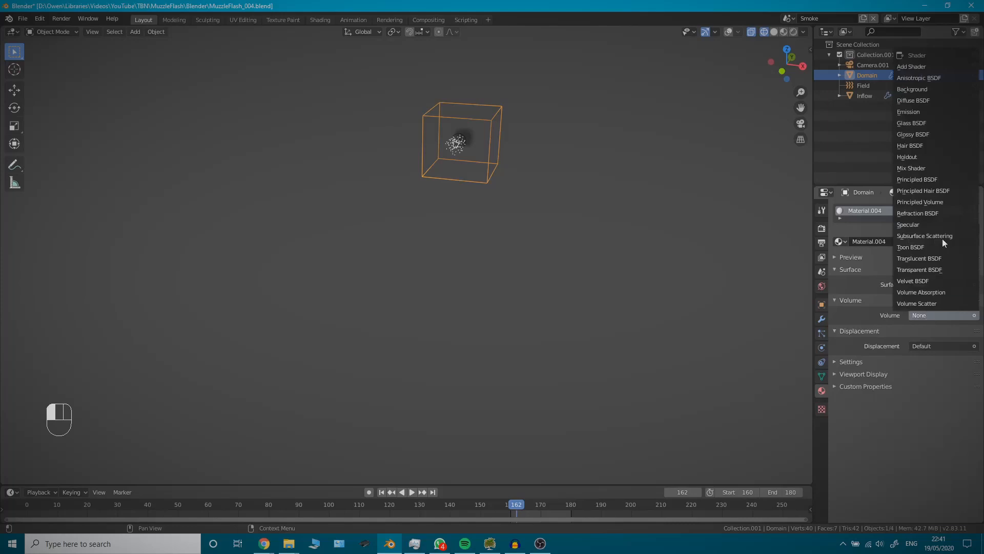
left_click(936, 204)
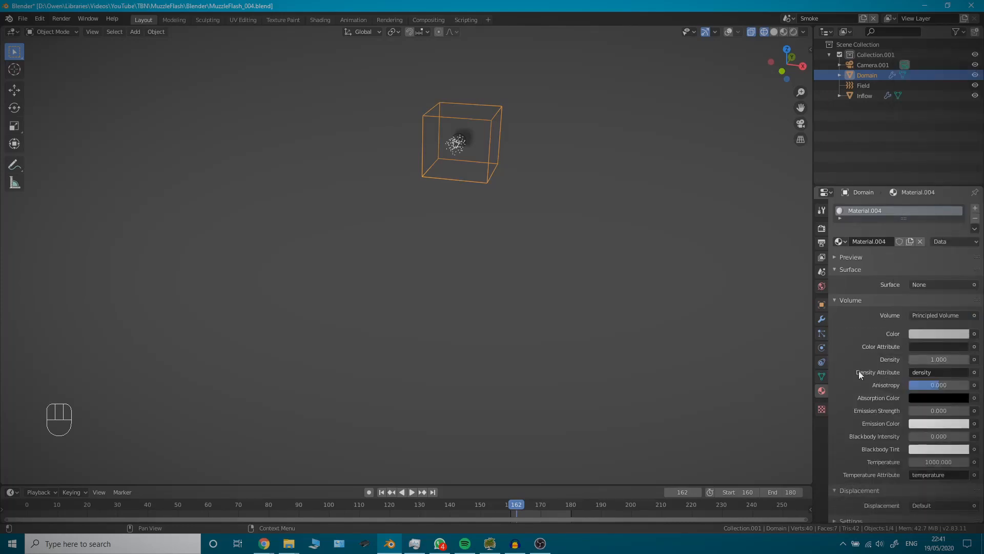
Preview the Domain's smoke material through the camera in the Shading workspace with Rendered shading.
left_click(321, 19)
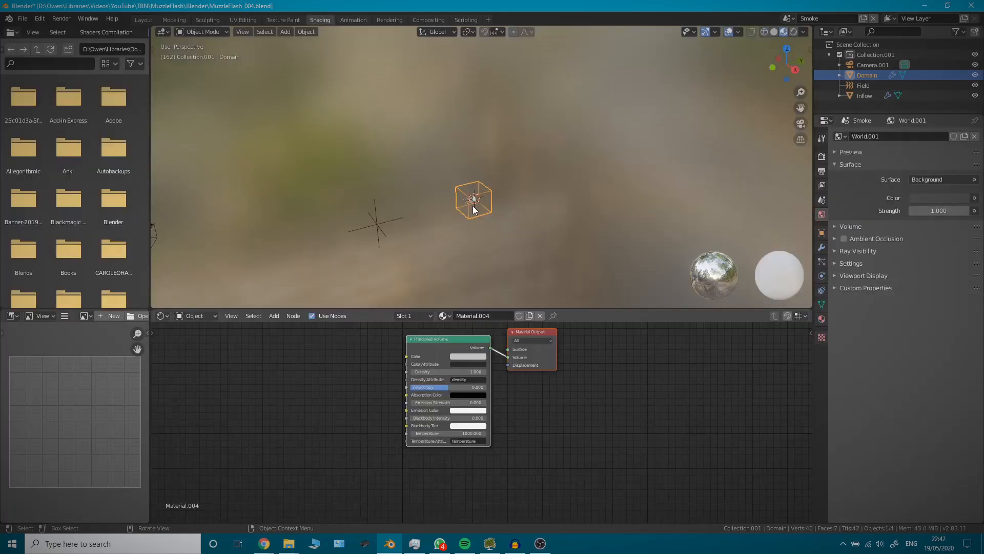
key("KP_0")
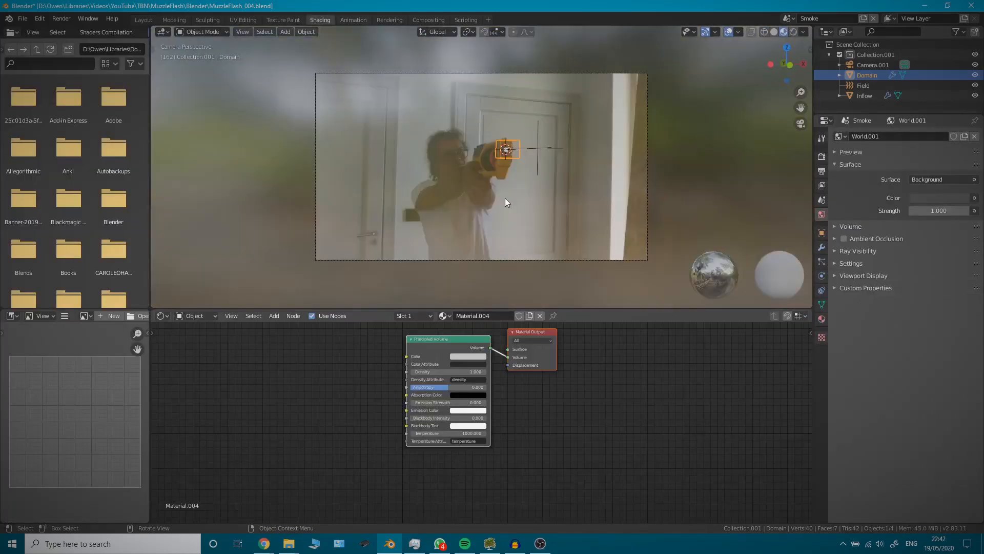
scroll(505, 200, "up", 3)
key("z")
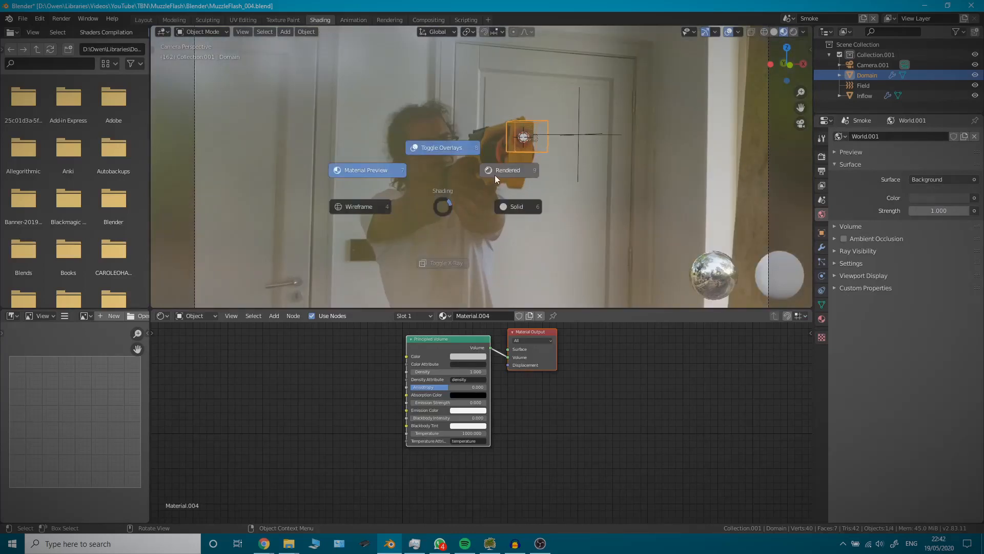
left_click(500, 170)
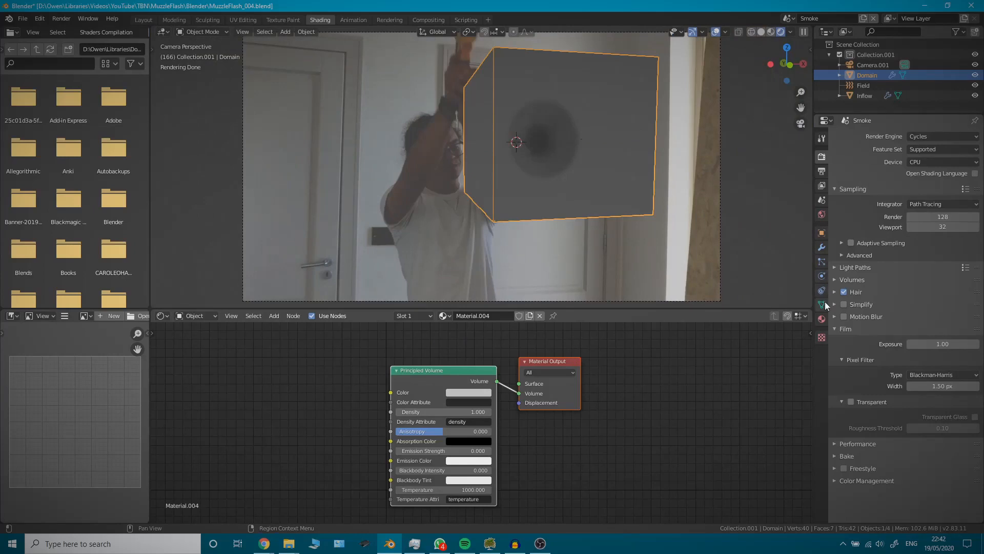
Enable the Transparent film option in the render settings.
left_click(822, 318)
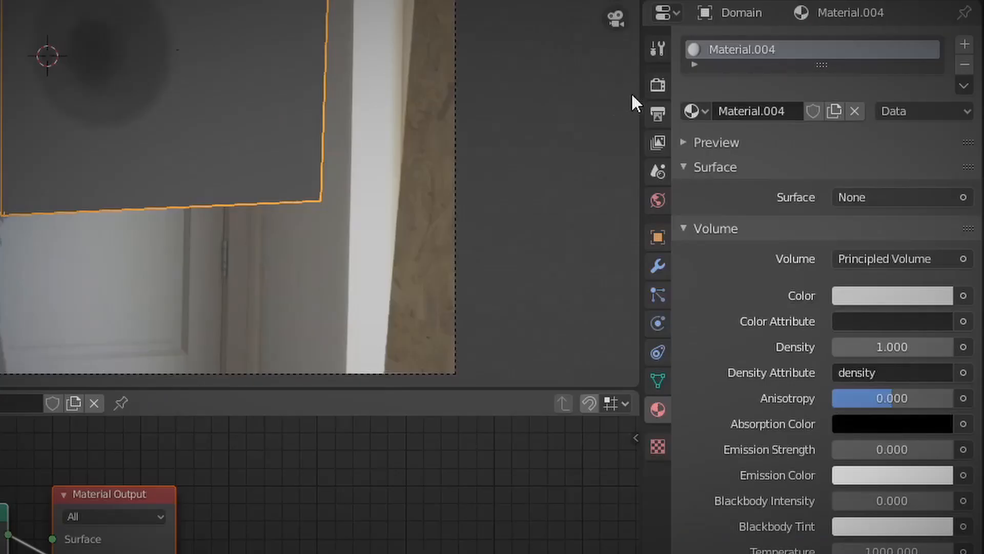
left_click(657, 84)
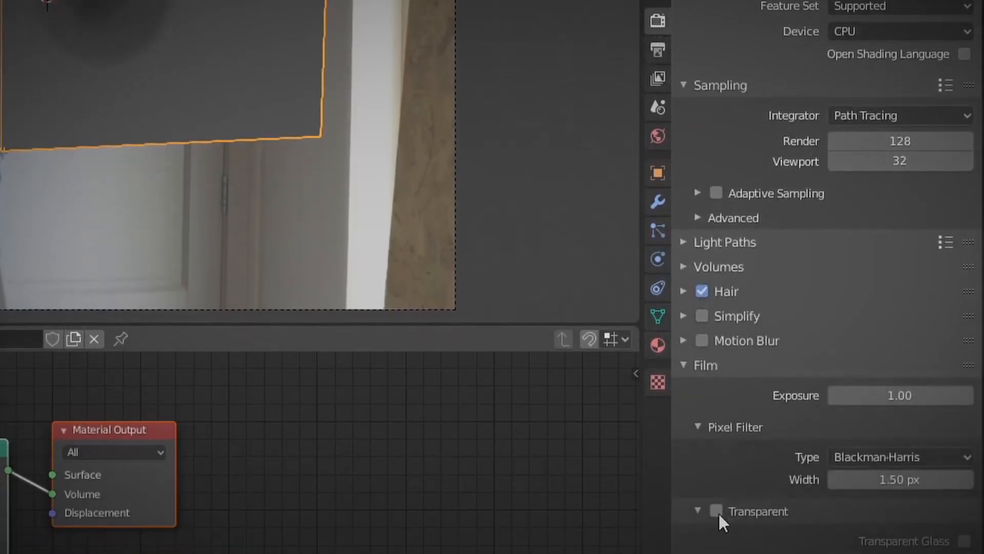
left_click(717, 510)
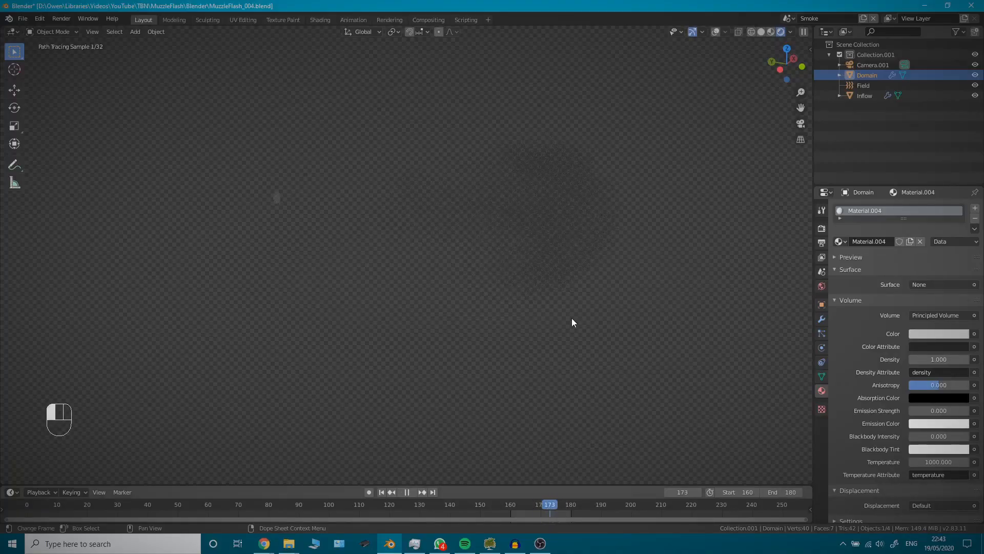
Add an Area light to the smoke scene.
scroll(608, 309, "down", 2)
middle_click_drag(605, 306, 521, 310)
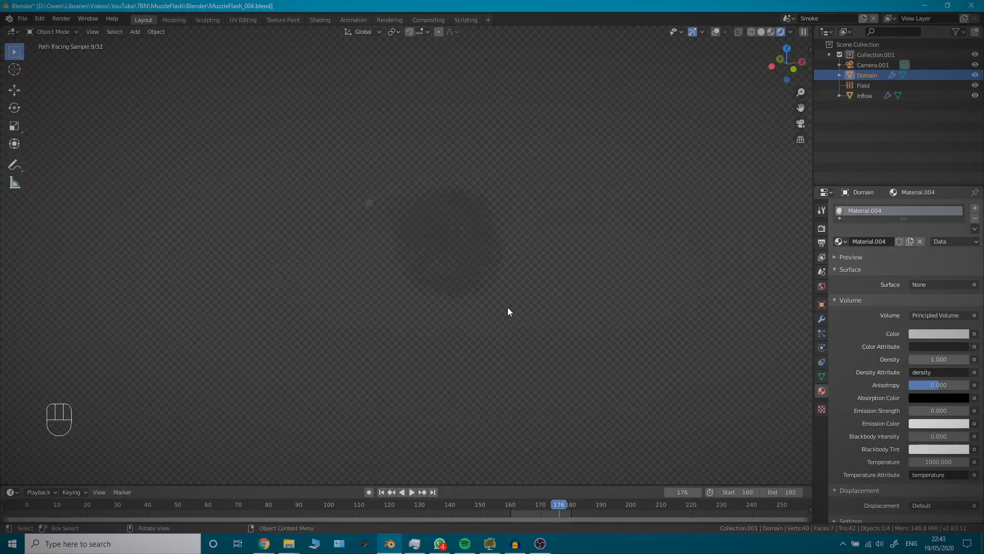
key("shift+a")
mouse_move(507, 307)
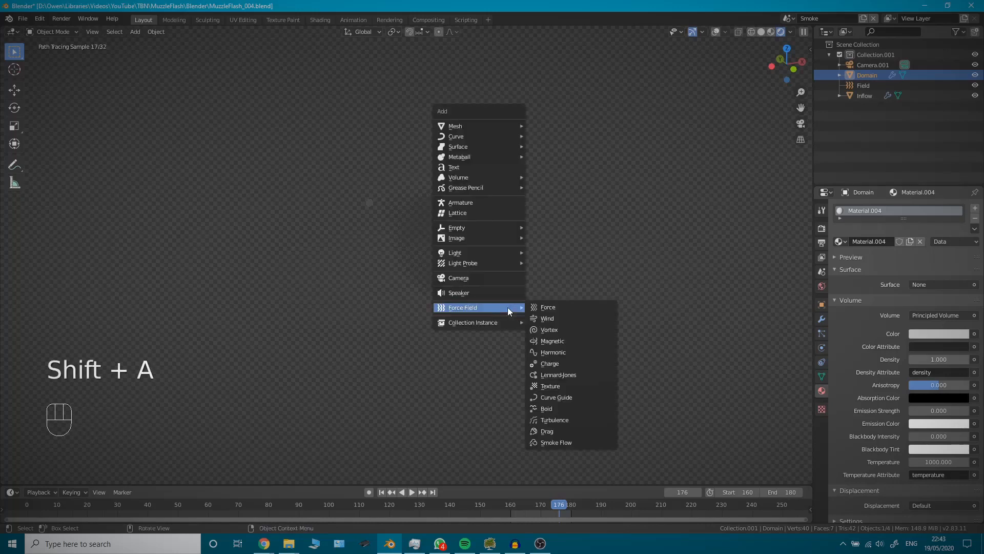
mouse_move(518, 253)
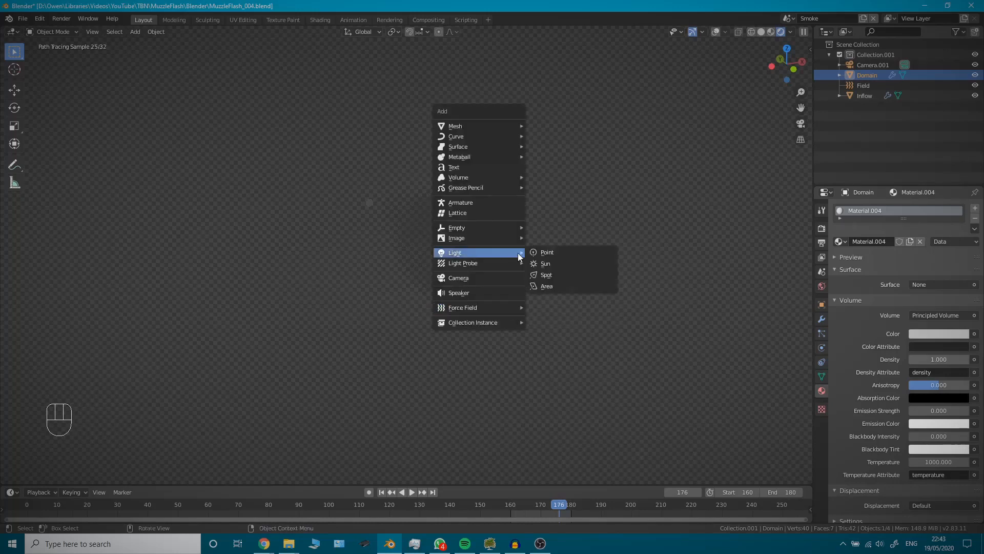
left_click(546, 286)
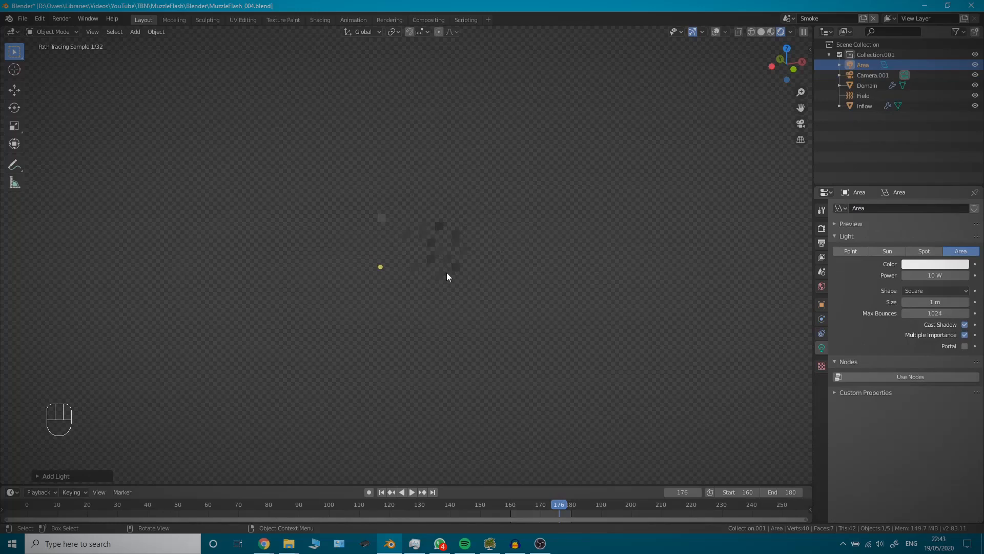
Show the viewport overlays in Solid shading, and position the area light above the Domain, centred over the smoke.
key("z")
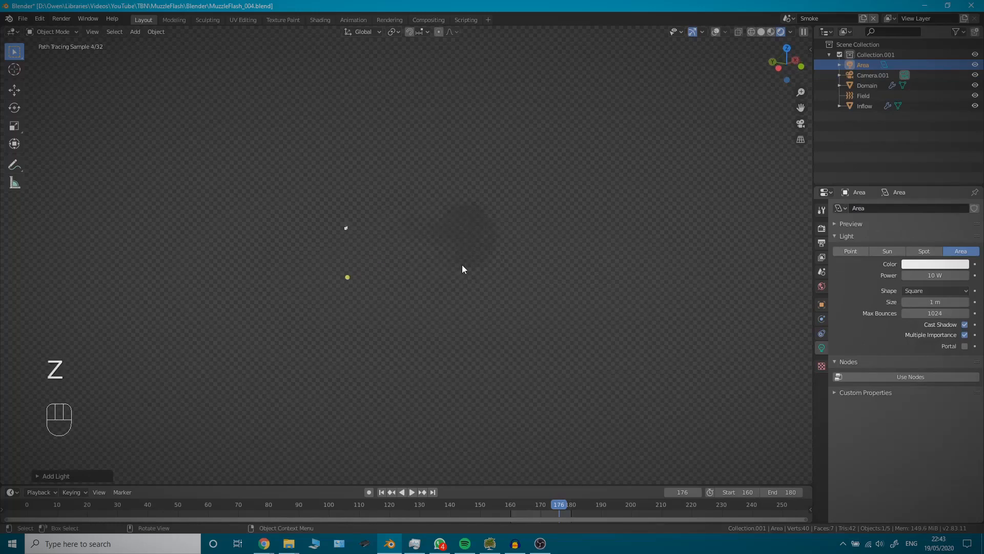
scroll(480, 291, "up", 2)
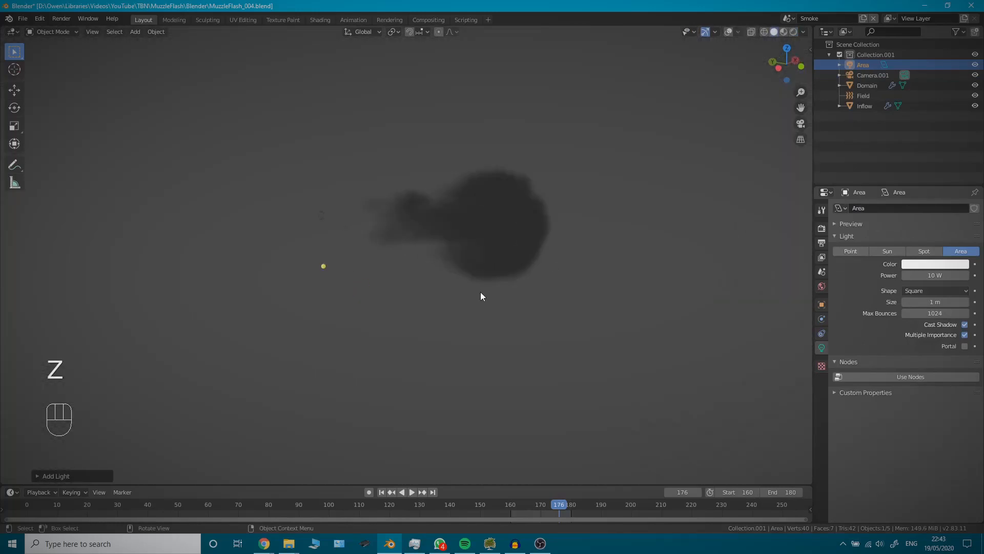
left_click(728, 32)
scroll(448, 315, "down", 2)
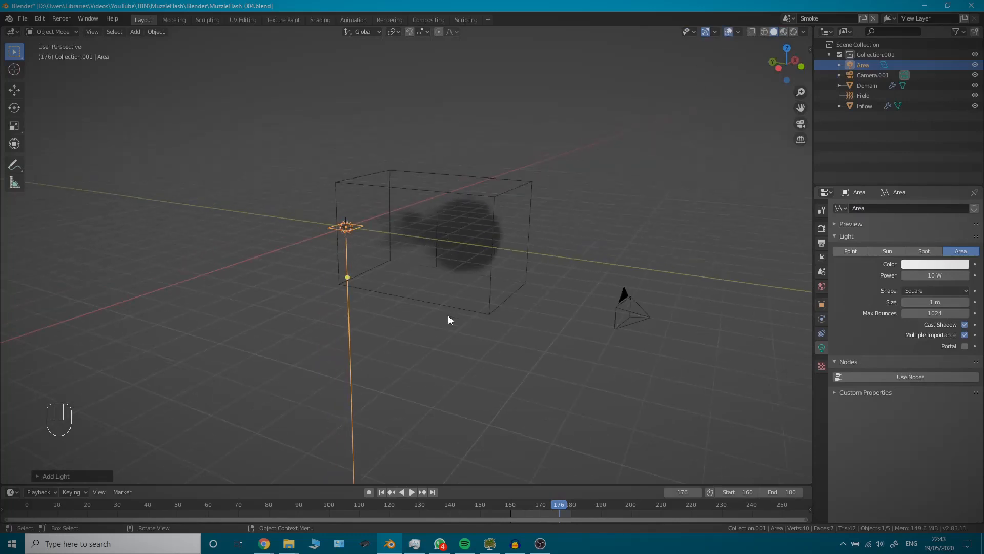
key("g")
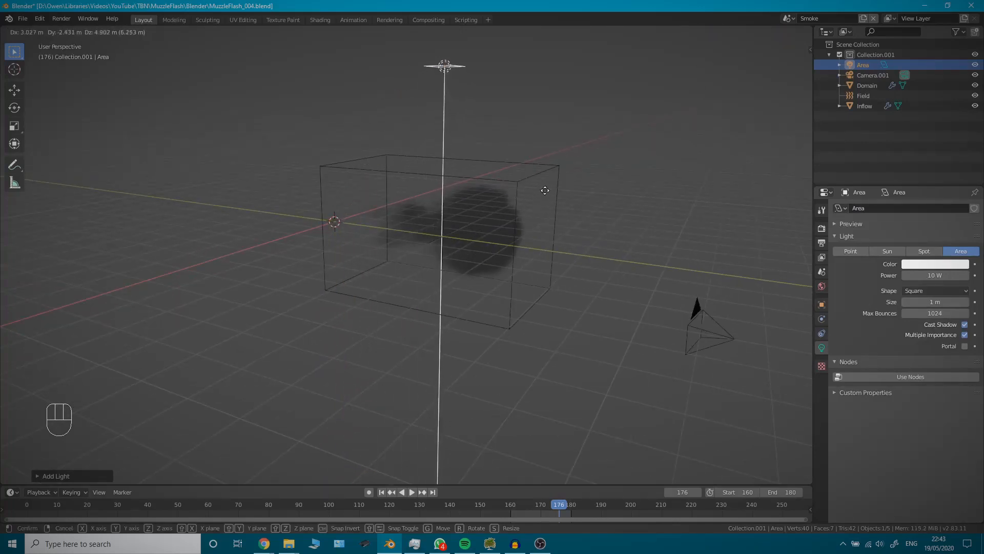
left_click(541, 174)
middle_click_drag(541, 174, 470, 238)
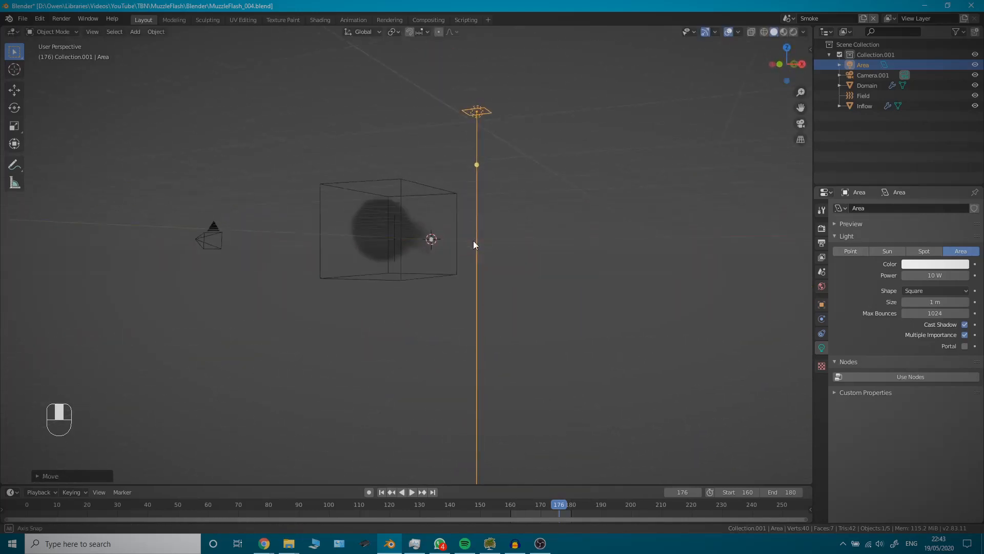
key("KP_1")
key("g")
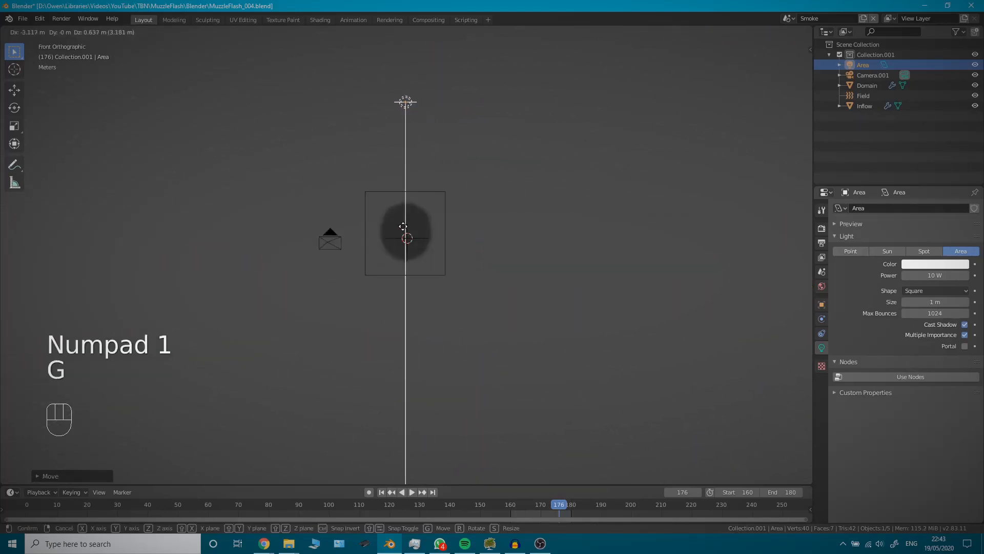
left_click(403, 226)
key("KP_0")
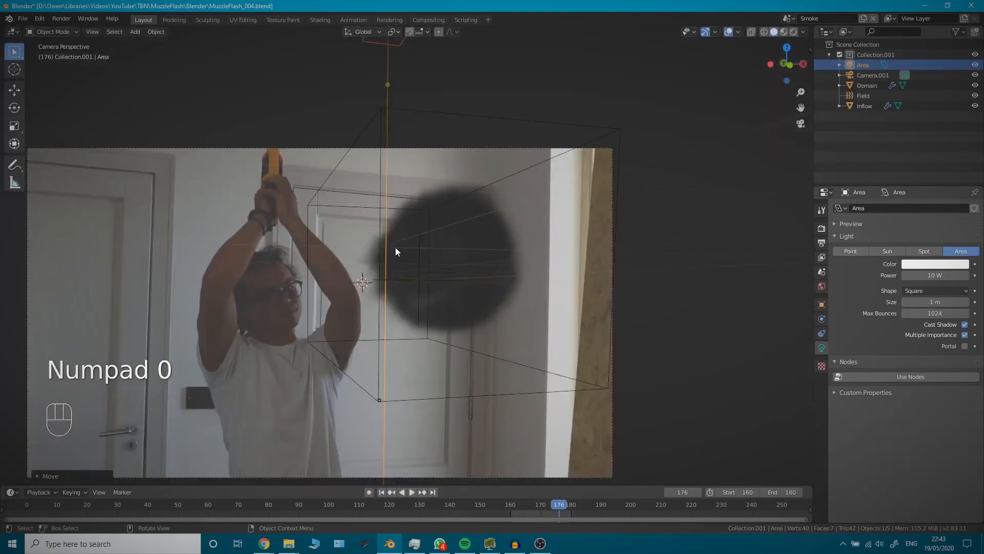
scroll(395, 252, "down", 2)
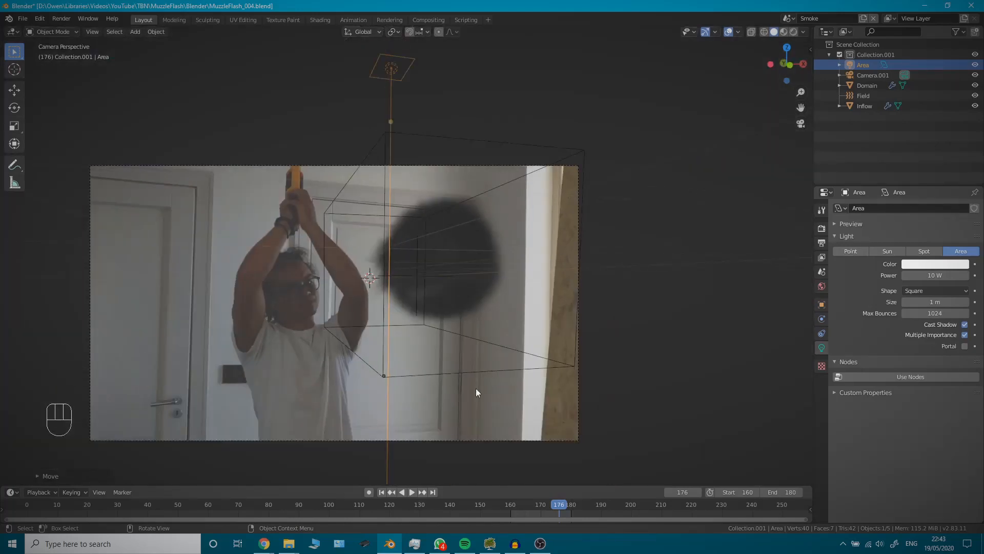
scroll(338, 336, "up", 1)
scroll(342, 327, "down", 2)
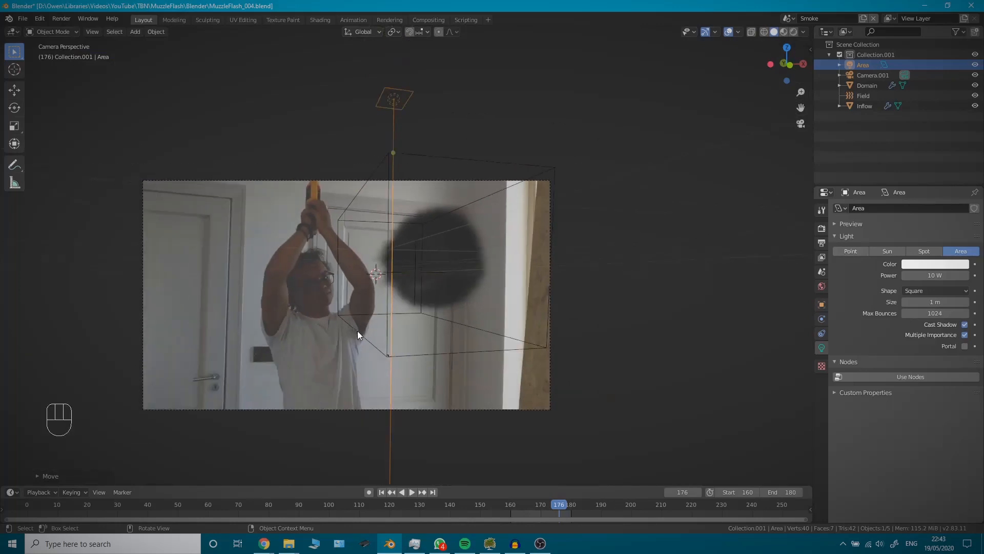
Enlarge the overhead area light and stretch it along the X axis.
middle_click_drag(382, 309, 381, 349)
scroll(381, 349, "down", 6)
middle_click_drag(445, 226, 426, 282, "shift")
key("s")
left_click(457, 401)
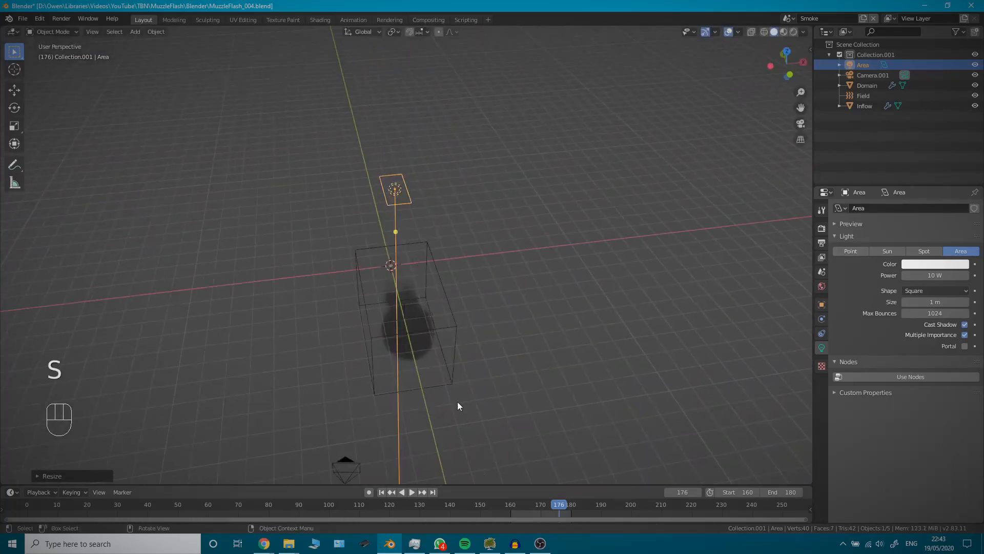
key("s")
key("x")
left_click(807, 156)
mouse_move(550, 225)
middle_mouse_down()
mouse_move(546, 205)
mouse_move(521, 213)
middle_mouse_up()
Switch the viewport to Rendered shading and set the overhead area light's power to 100 W.
key("z")
left_click(545, 266)
scroll(547, 260, "up", 3)
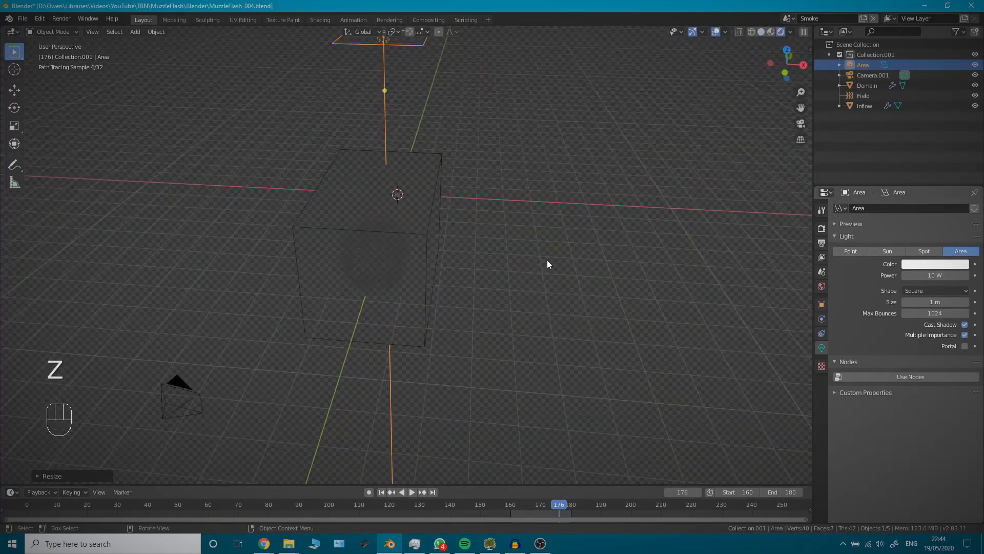
left_click(937, 273)
type("0")
key("Return")
Duplicate the area light, turn the copy to face the smoke from the side, enlarge it and place it beside the Domain.
key("shift+d")
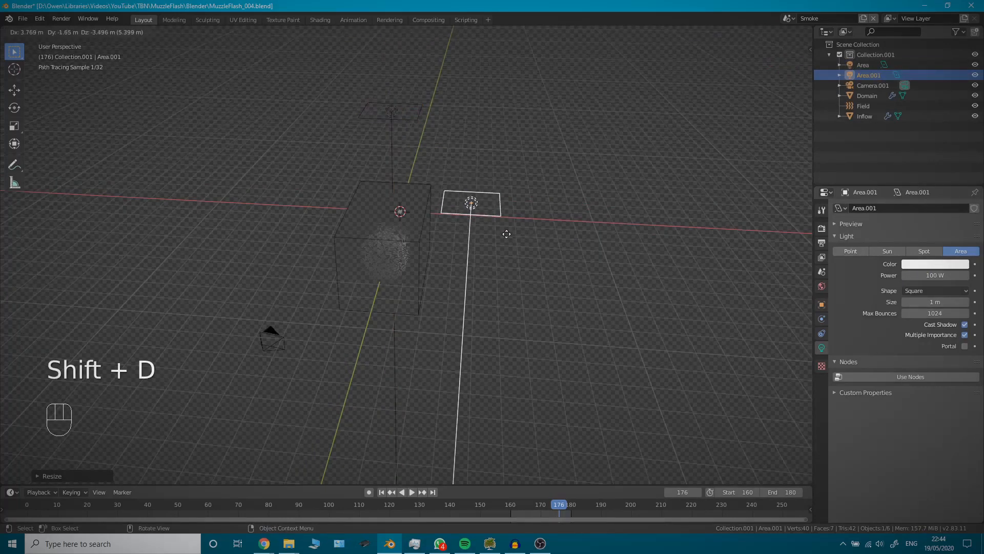
left_click(506, 238)
key("KP_1")
key("r")
left_click(491, 356)
key("s")
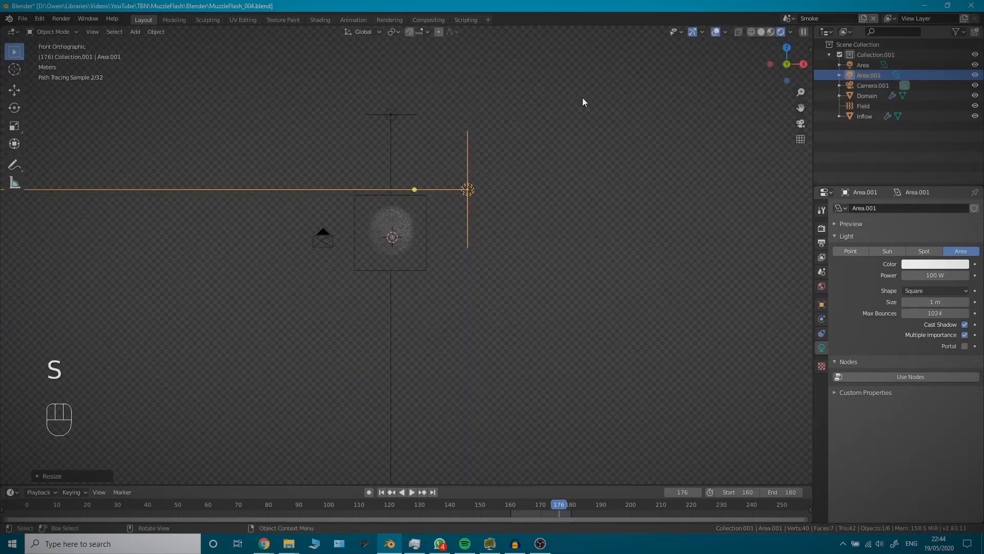
key("g")
left_click(632, 178)
Set the side area light's power to 800 W.
left_click(938, 275)
type("800")
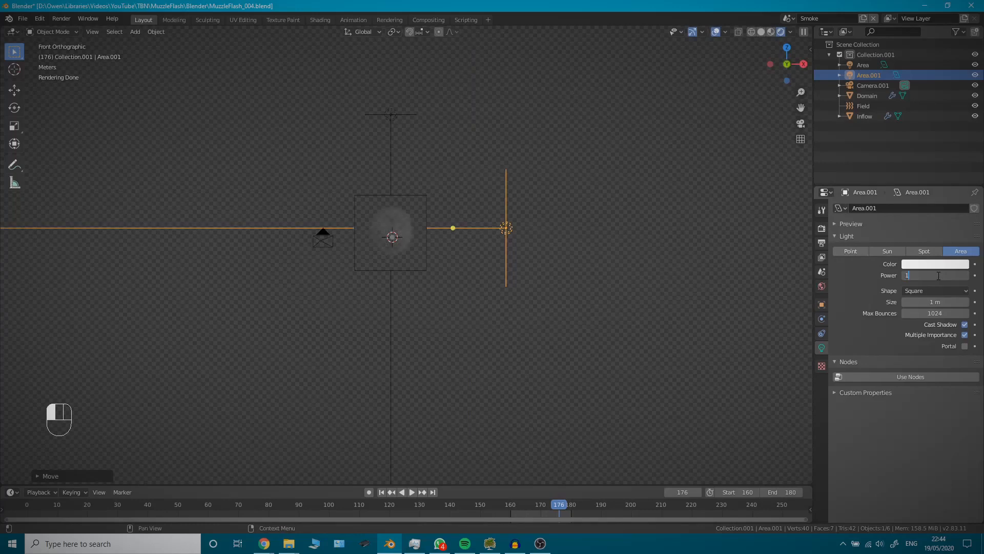
key("Return")
Move the side area light farther from the smoke along the X axis and set its power to 400 W.
left_click(390, 115)
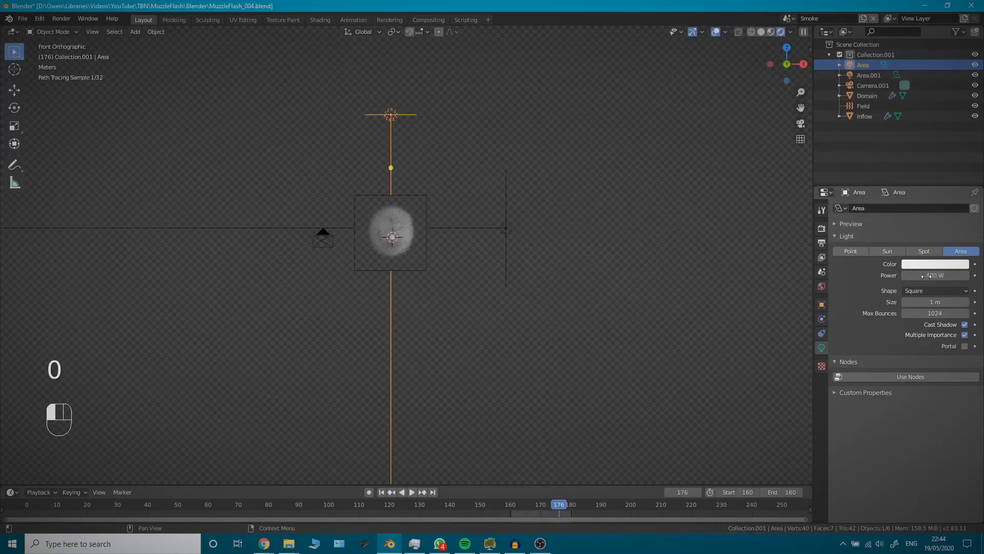
key("KP_0")
left_click(608, 308)
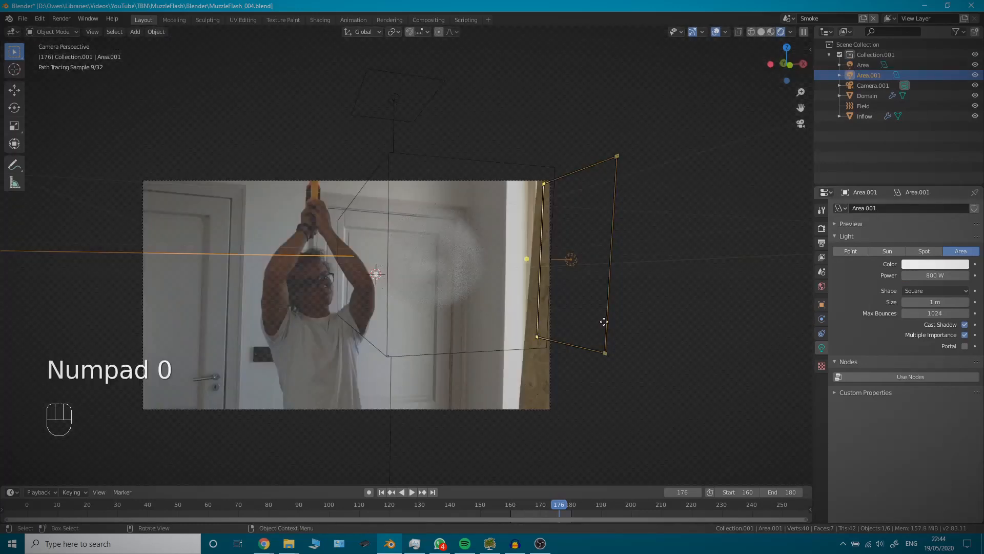
key("g")
right_click(614, 309)
key("g")
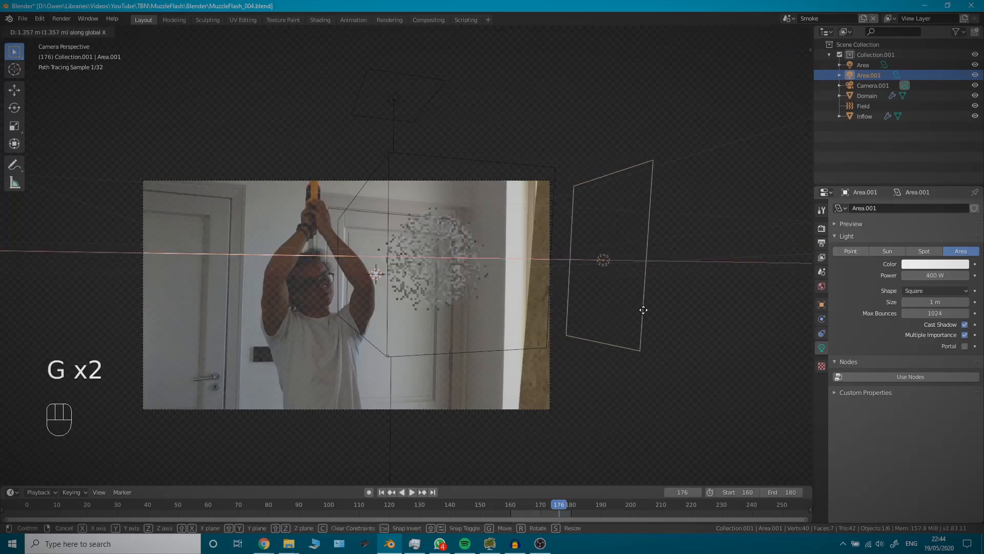
left_click(644, 308)
Add a cube and place it between the Domain and the side area light.
middle_click_drag(644, 309, 518, 347)
scroll(518, 343, "down", 2)
key("shift+a")
mouse_move(589, 204)
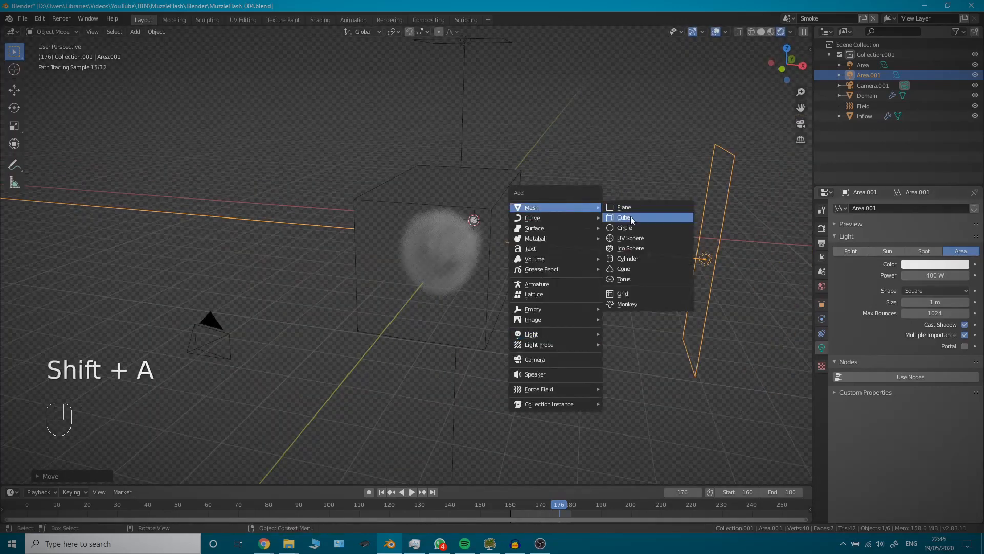
left_click(631, 217)
scroll(540, 266, "down", 3)
key("KP_1")
key("g")
left_click(545, 249)
Flatten the cube into a thin panel along the X axis and stretch it along the Z axis.
key("s")
key("x")
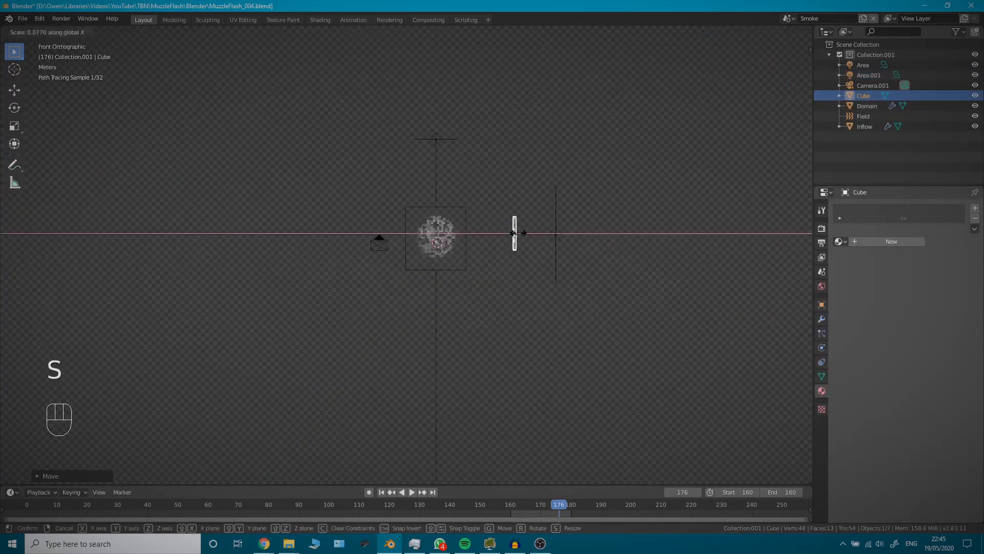
left_click(519, 235)
key("s")
key("z")
left_click(531, 391)
middle_click_drag(500, 357, 497, 402)
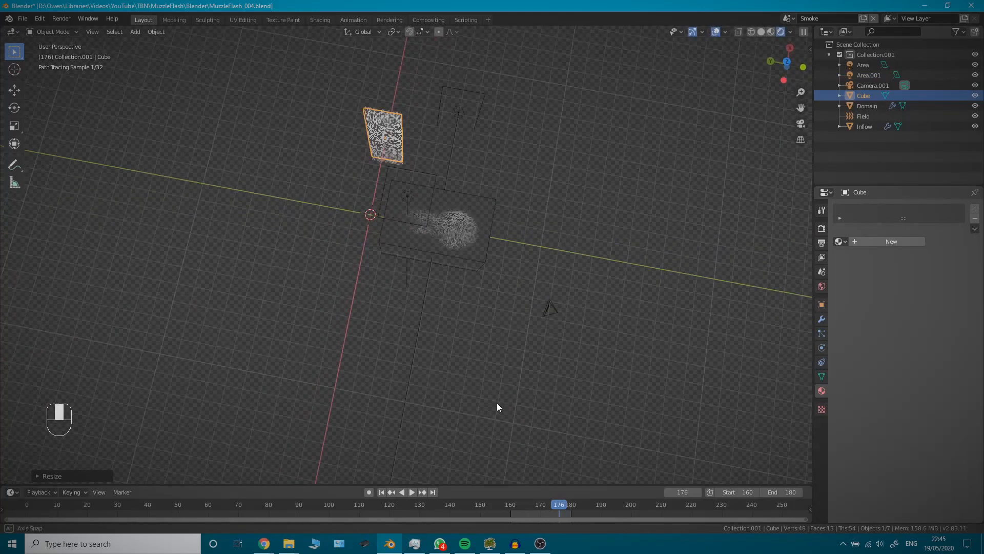
Hide the light-blocking cube to compare the smoke's lighting without it, and undo the hiding.
key("KP_7")
key("h")
key("ctrl+z")
Switch to the Shading workspace and raise the Density of the Domain's Principled Volume material.
left_click(320, 20)
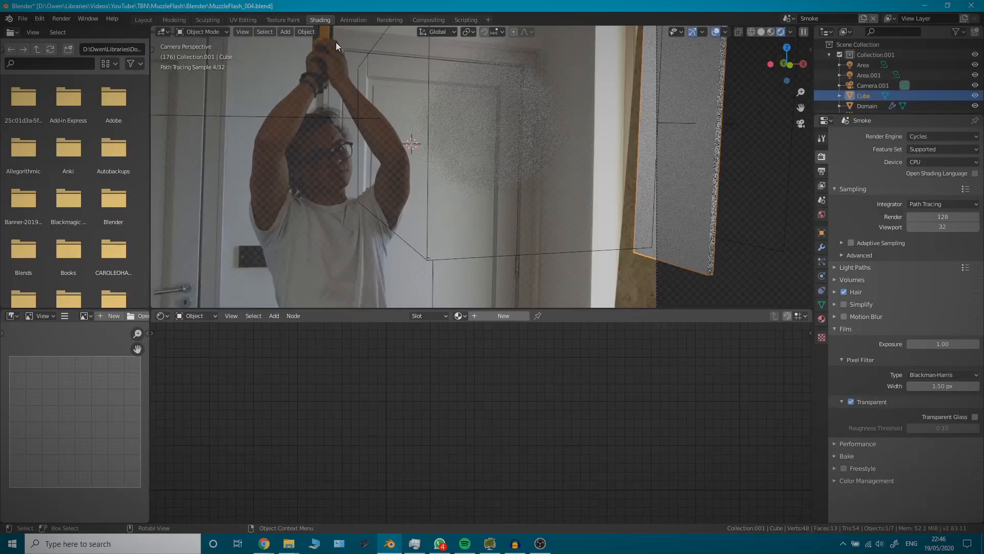
left_click(439, 85)
middle_click_drag(482, 164, 431, 195, "shift")
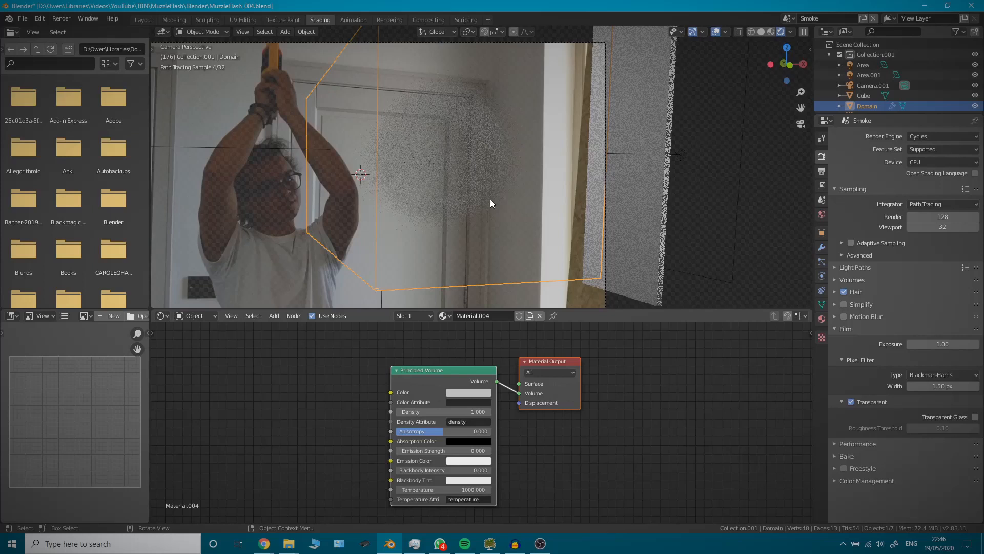
left_click_drag(432, 412, 471, 413)
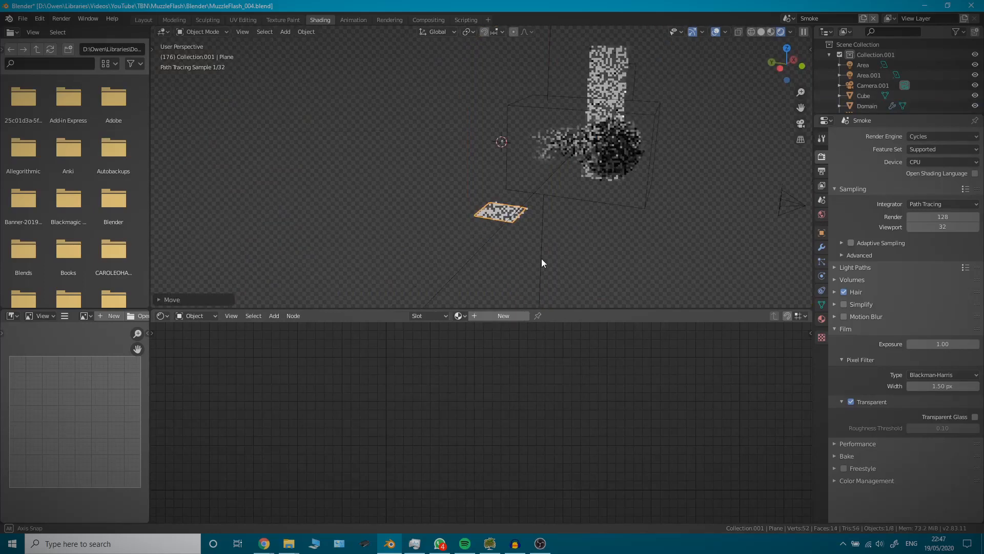
Move the plane along the Z and Y axes to place it beneath the Domain.
key("KP_1")
key("g")
key("z")
left_click(533, 233)
key("KP_3")
key("g")
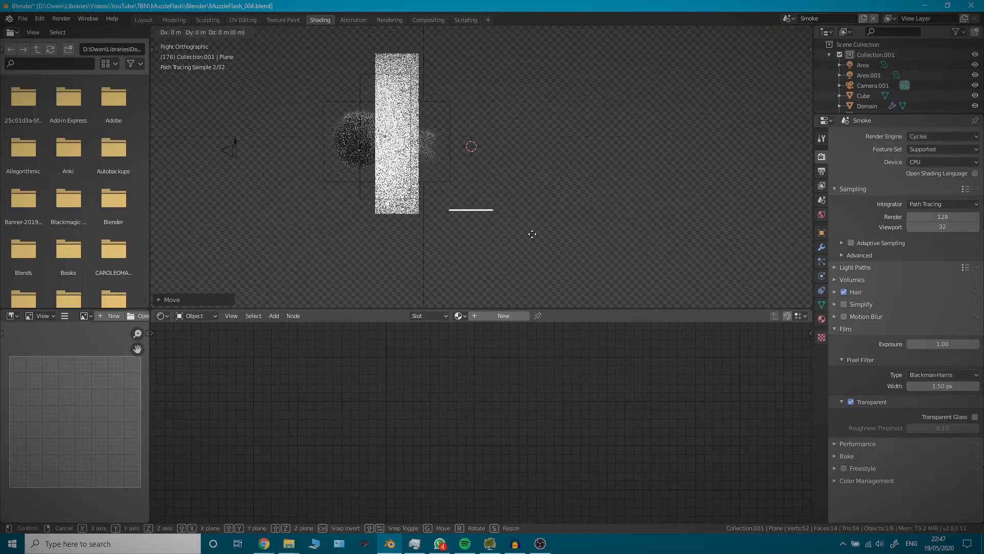
key("y")
left_click(452, 228)
Enlarge the plane into a wide floor and adjust its height along the Z axis beneath the smoke.
key("s")
key("x")
key("y")
left_click(790, 287)
key("KP_0")
key("g")
key("z")
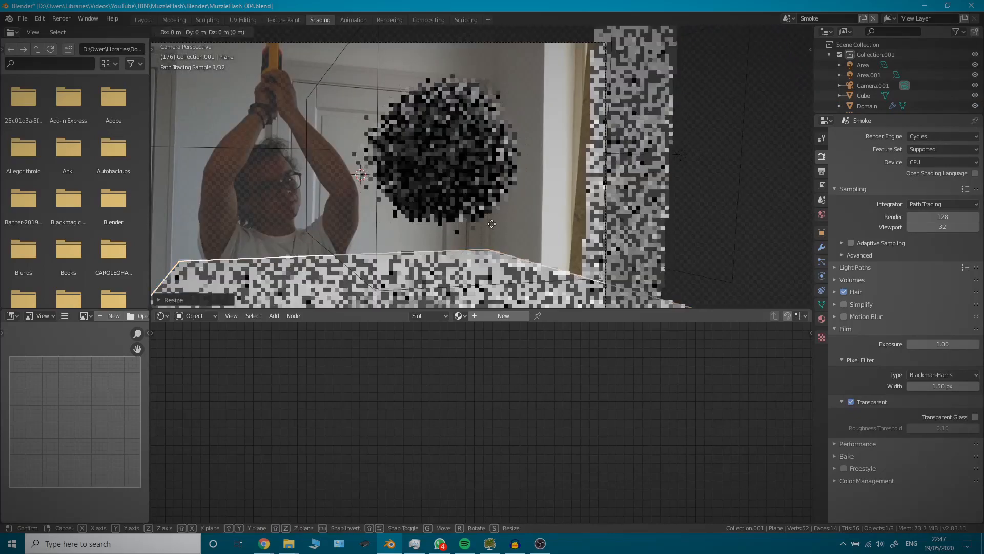
left_click(496, 254)
middle_click_drag(519, 218, 549, 275)
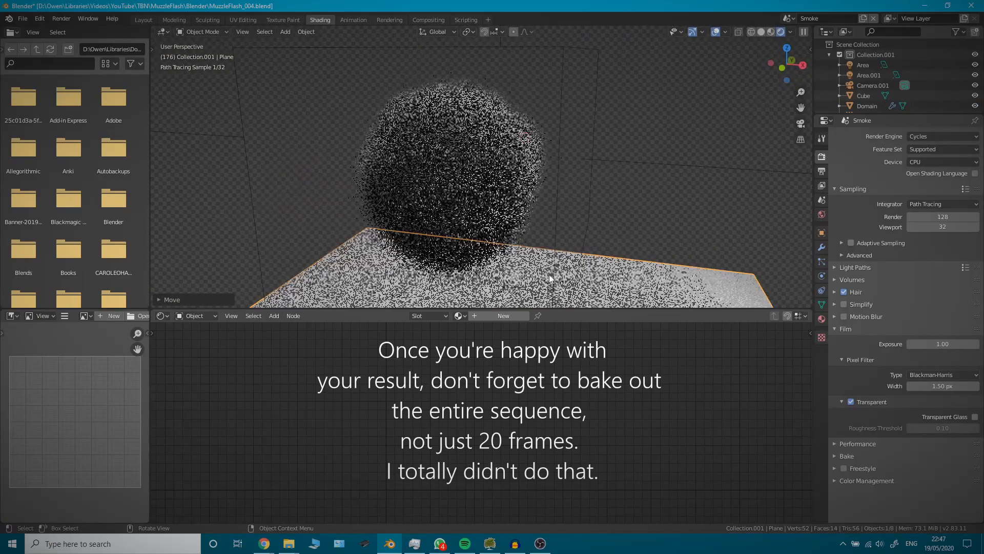
key("Tab")
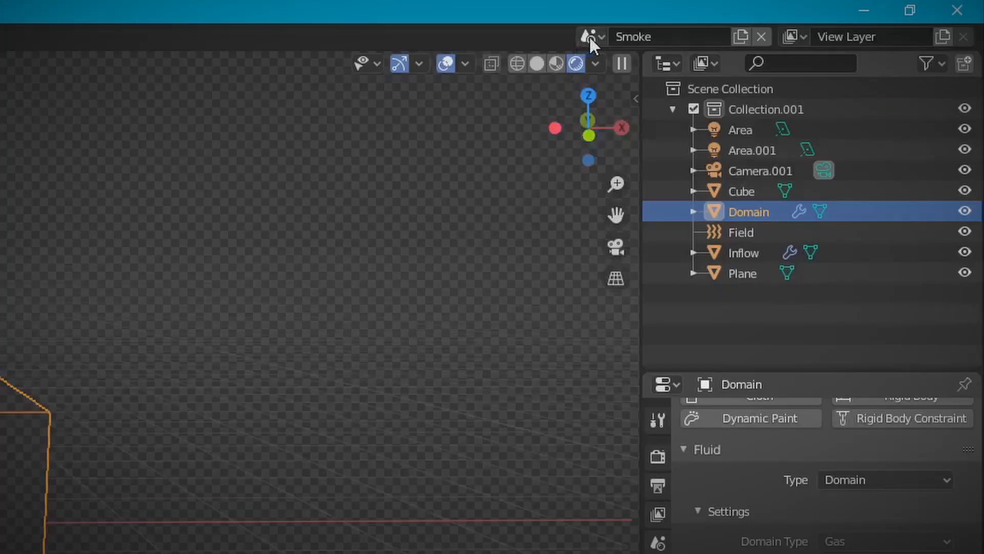
Create a new empty scene with default settings and set its frame rate to 30 fps.
left_click(742, 35)
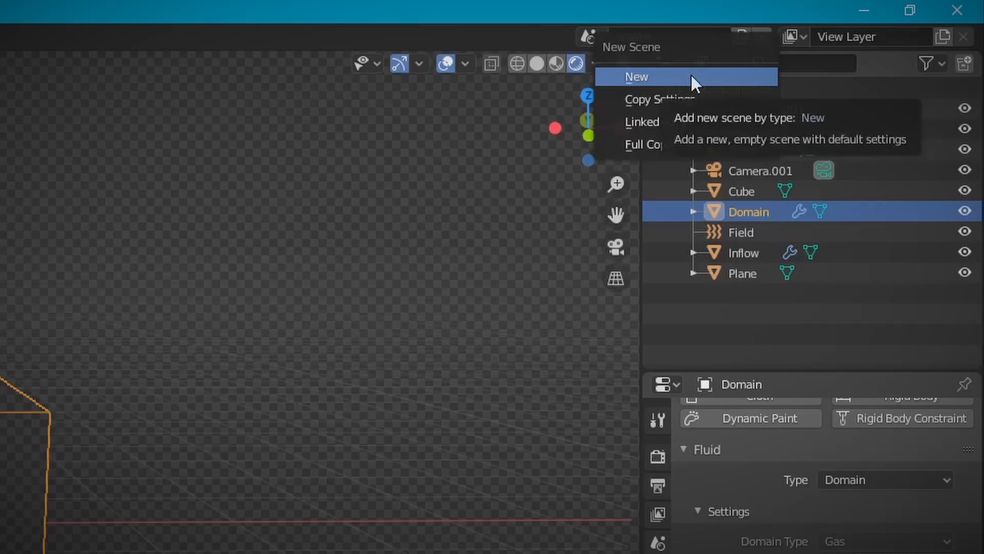
left_click(663, 76)
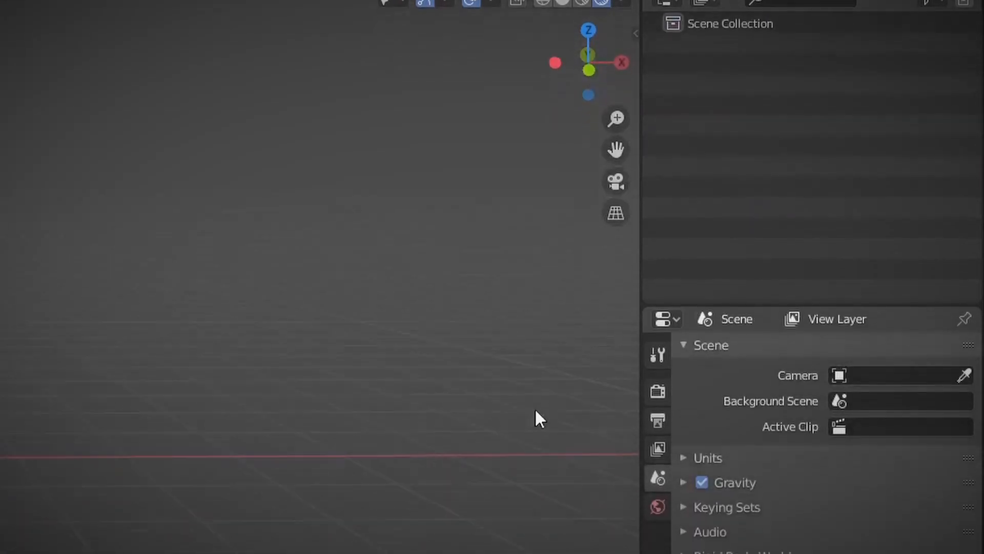
left_click(658, 326)
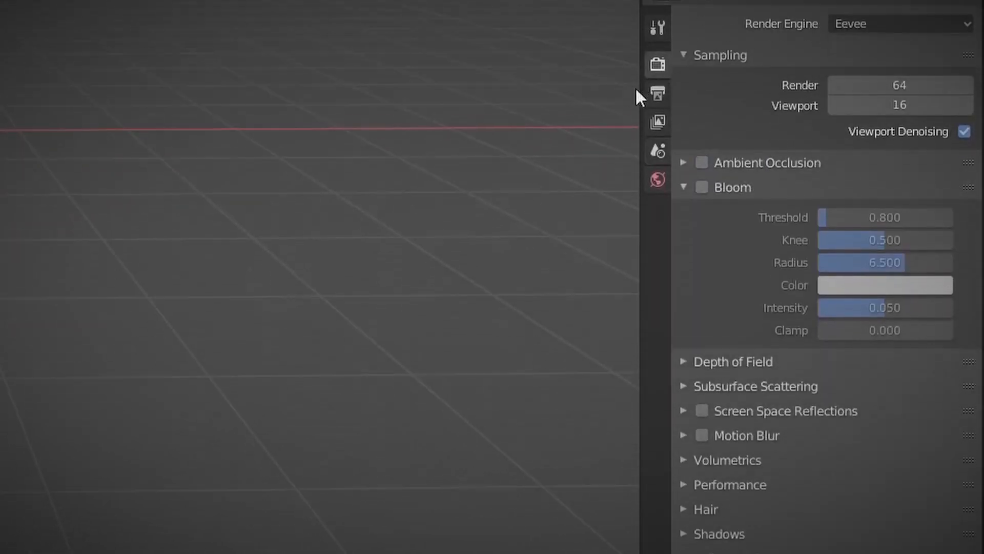
left_click(656, 93)
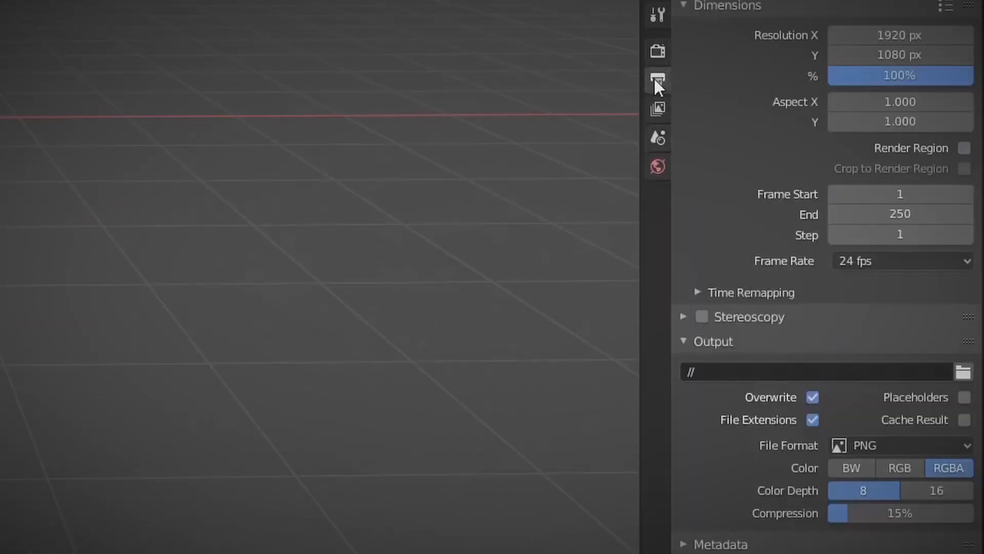
left_click(855, 260)
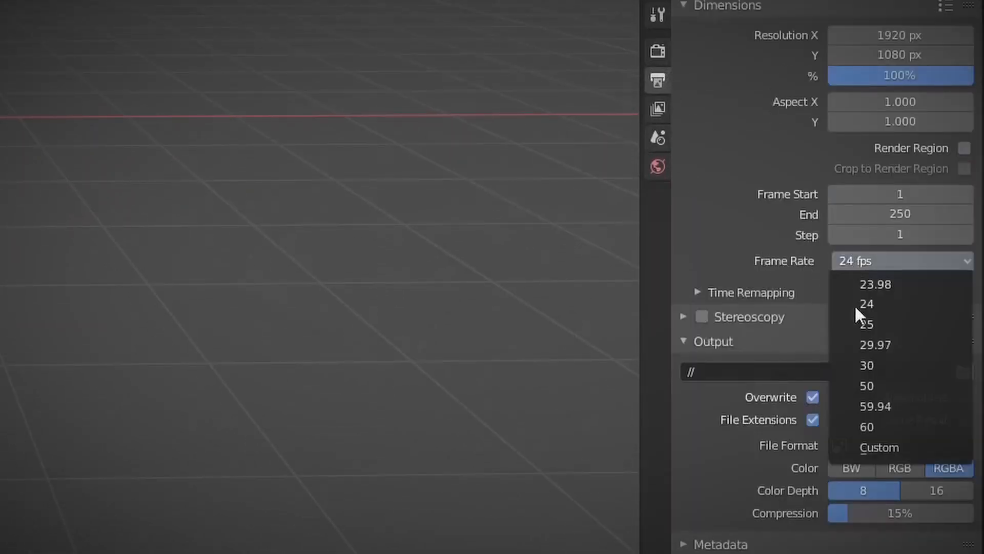
left_click(873, 365)
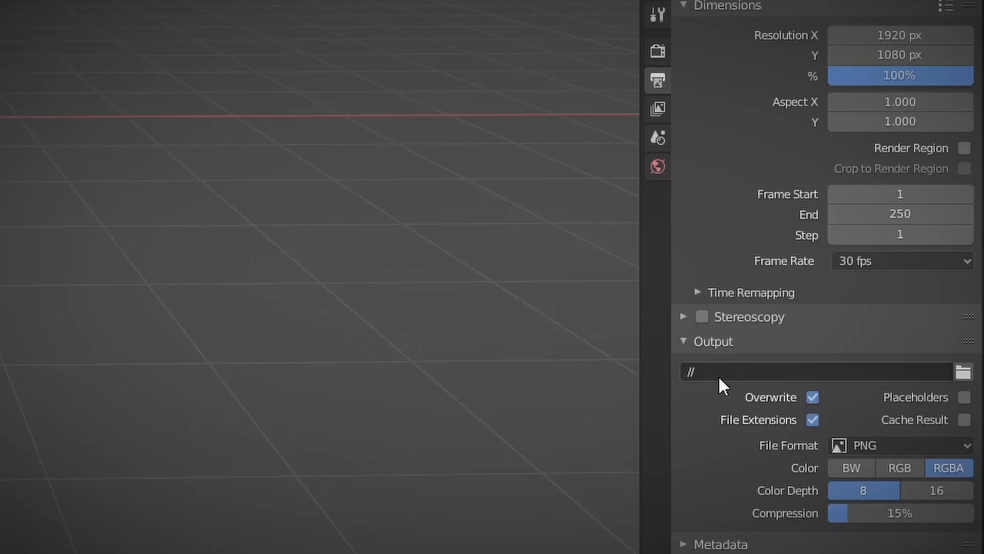
Create a Comp2 folder inside Render as the output path and set the PNG color depth to 16.
left_click(963, 372)
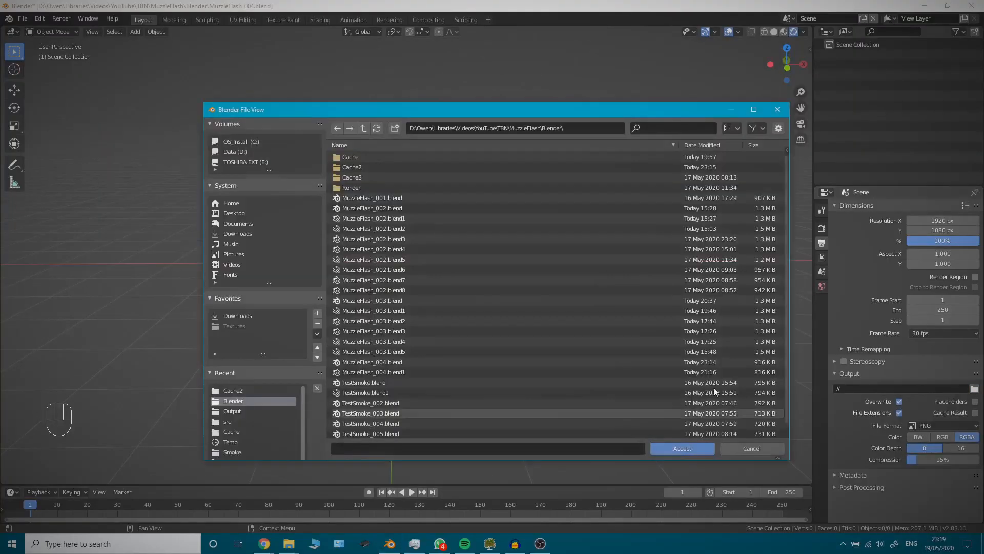
left_click(355, 186)
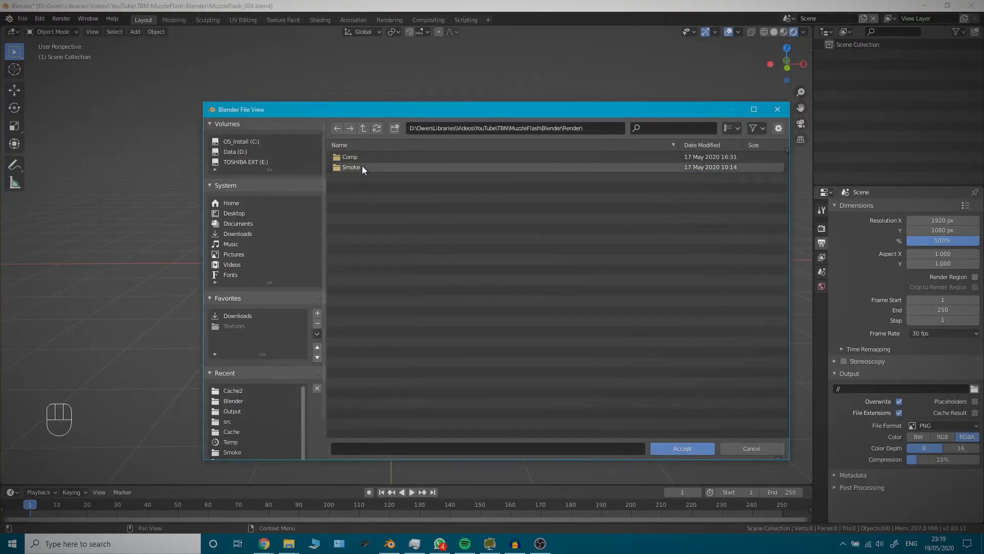
left_click(395, 128)
type("Comp")
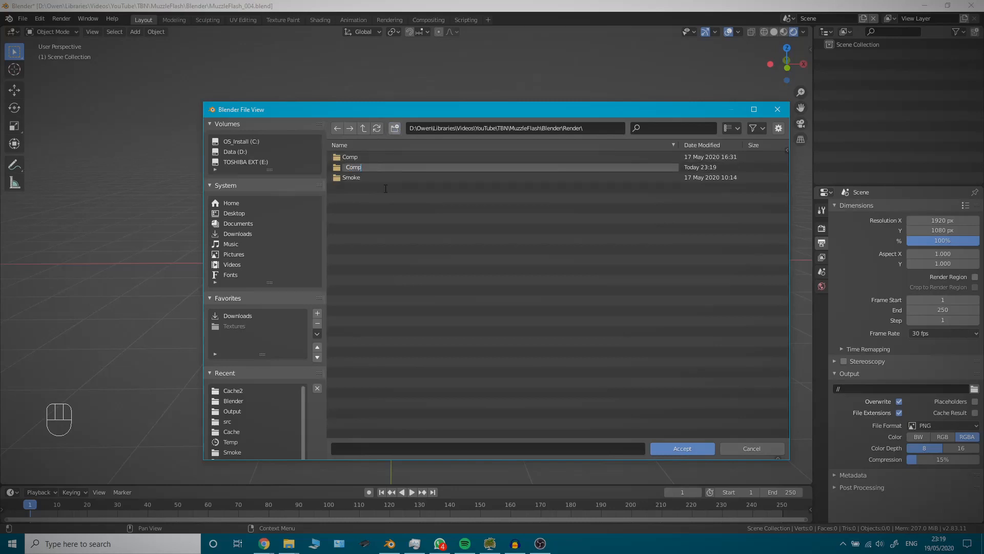
type("2")
key("Return")
key("Return")
key("Return")
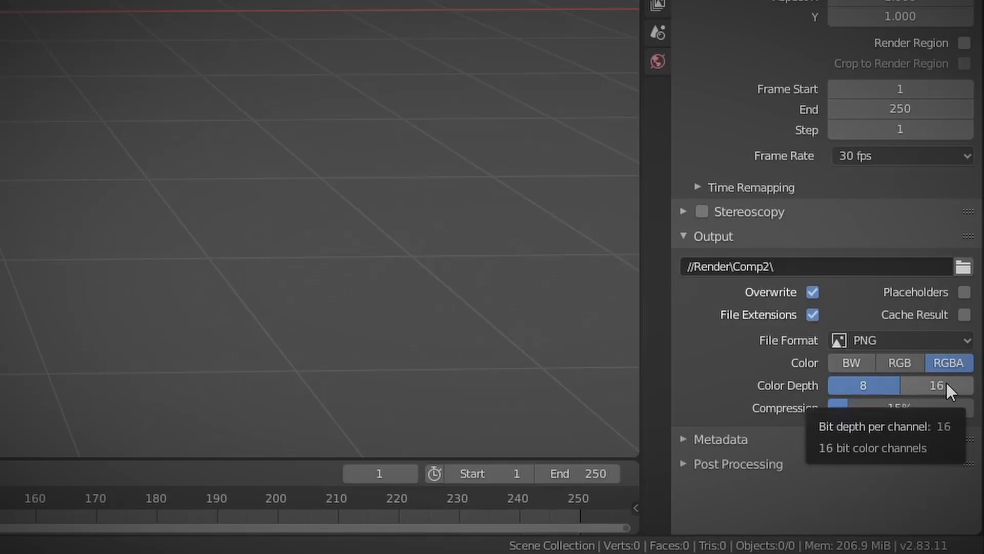
left_click(945, 386)
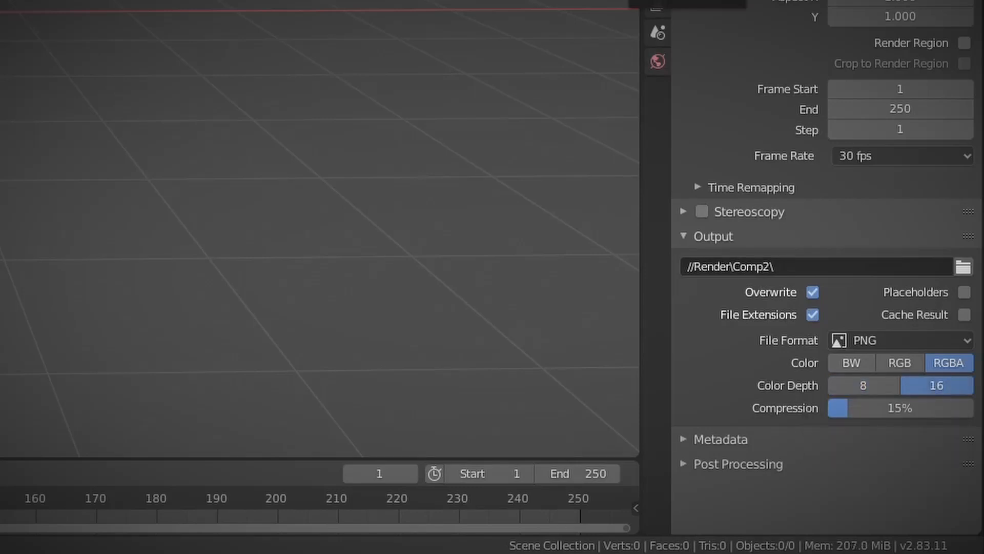
Set the new scene's color management view transform to Standard.
left_click(658, 90)
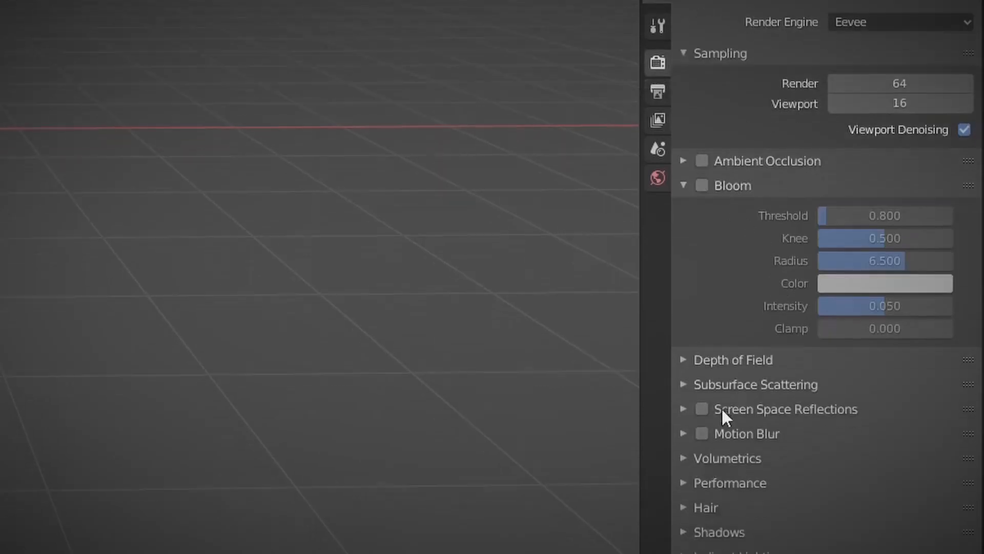
left_click(683, 449)
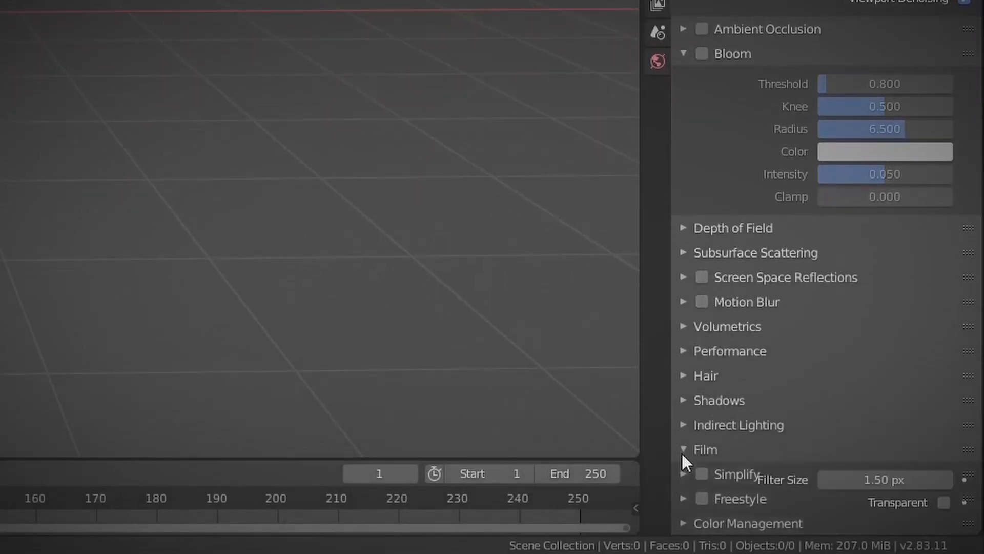
scroll(743, 403, "down", 3)
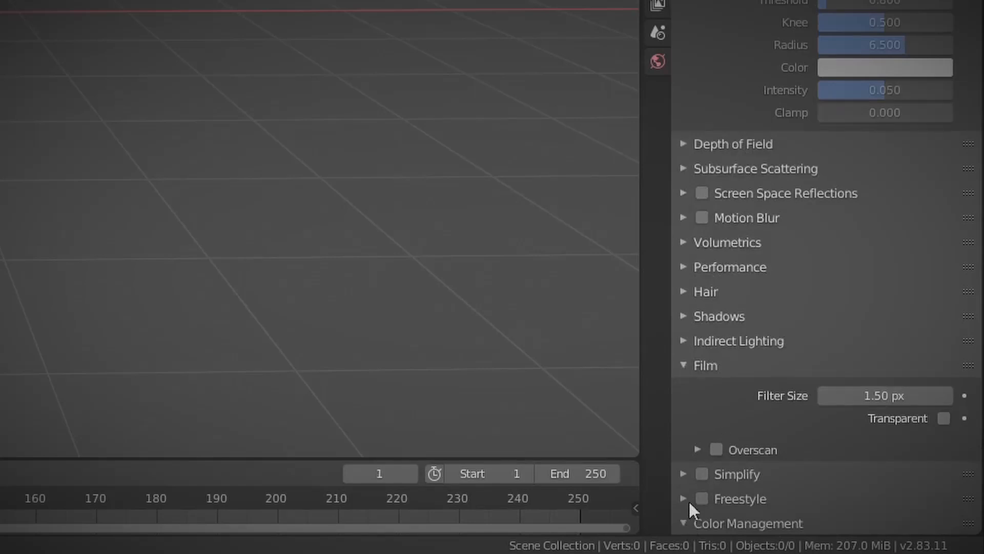
scroll(720, 454, "down", 7)
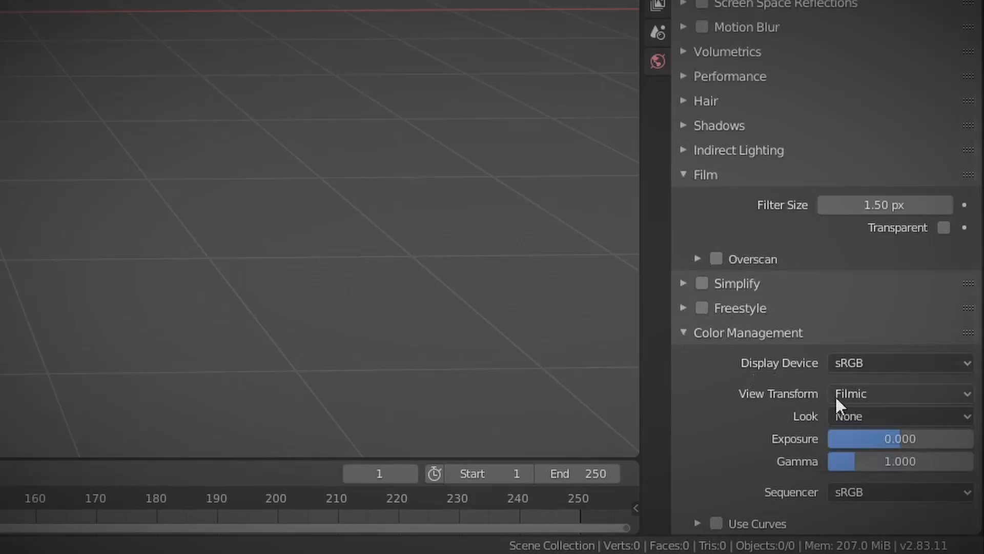
left_click(866, 393)
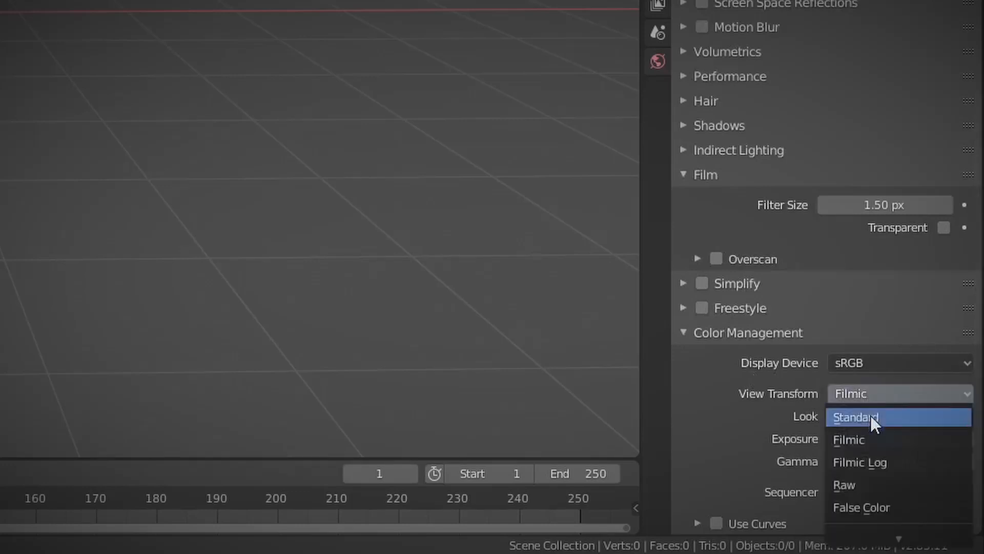
left_click(870, 417)
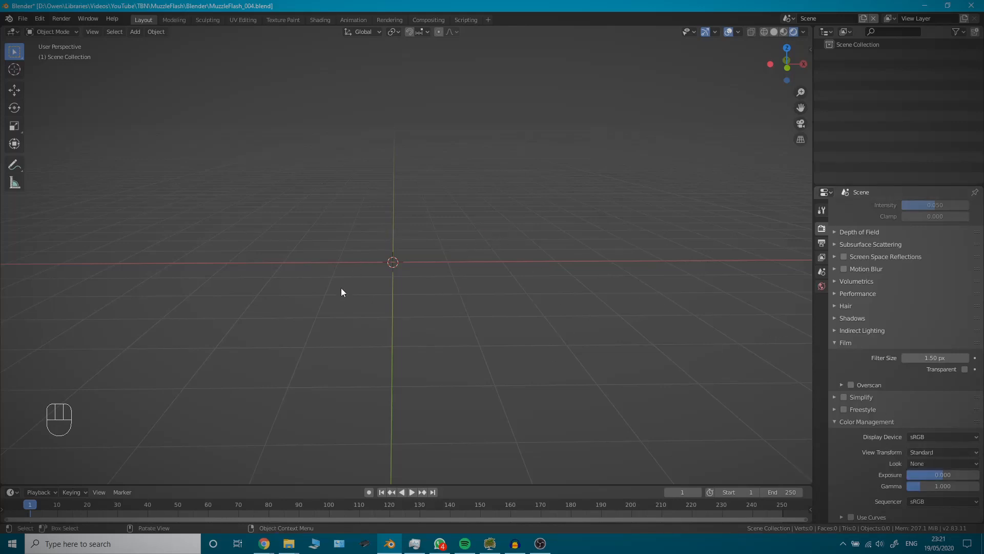
Rename the new scene as Comp.
left_click(787, 19)
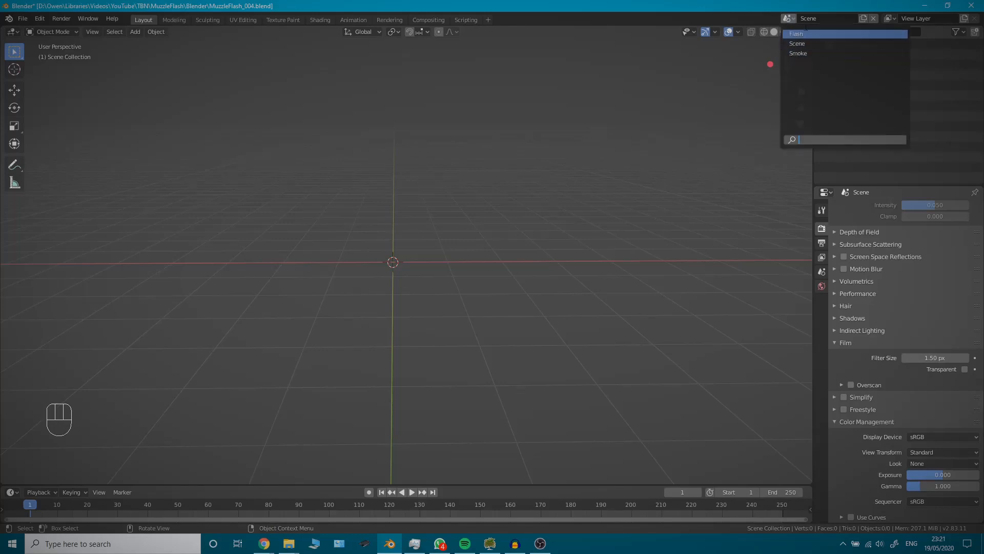
left_click(826, 18)
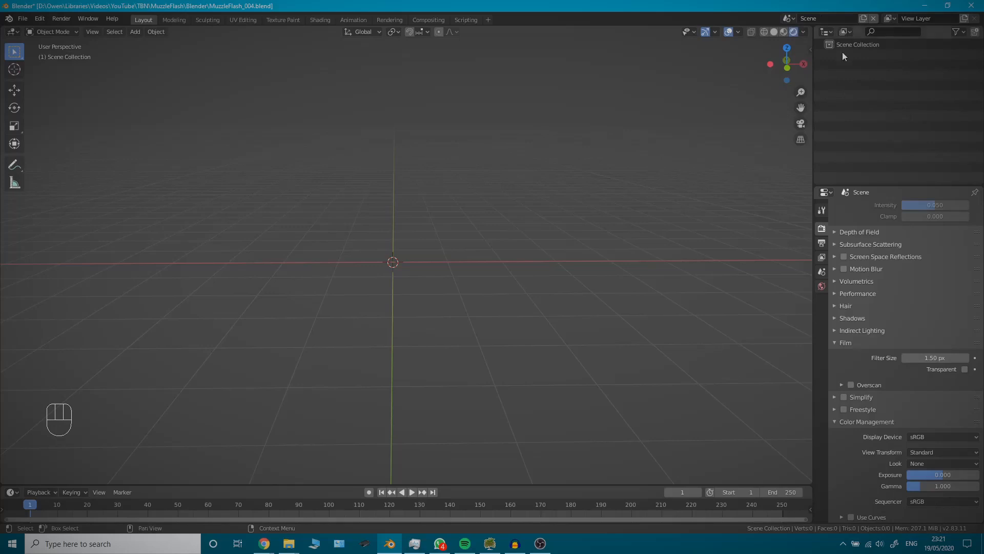
left_click(816, 19)
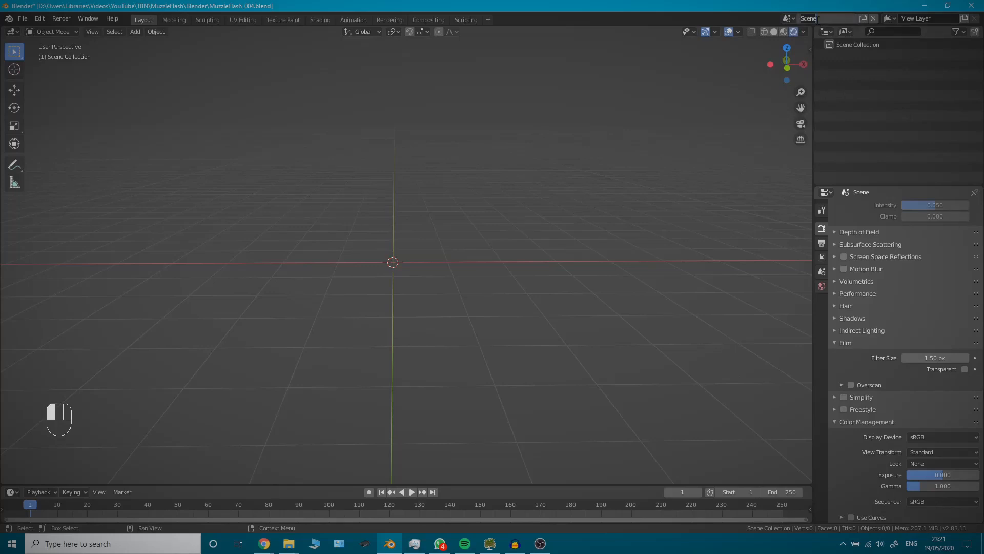
type("Comp")
key("Return")
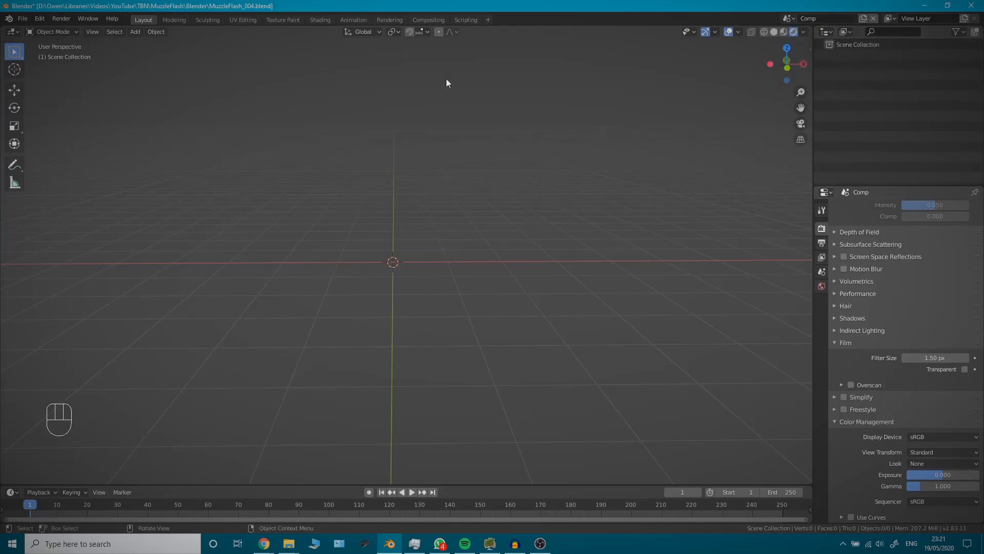
Switch to the Compositing workspace and enable compositing nodes for the Comp scene.
left_click(420, 20)
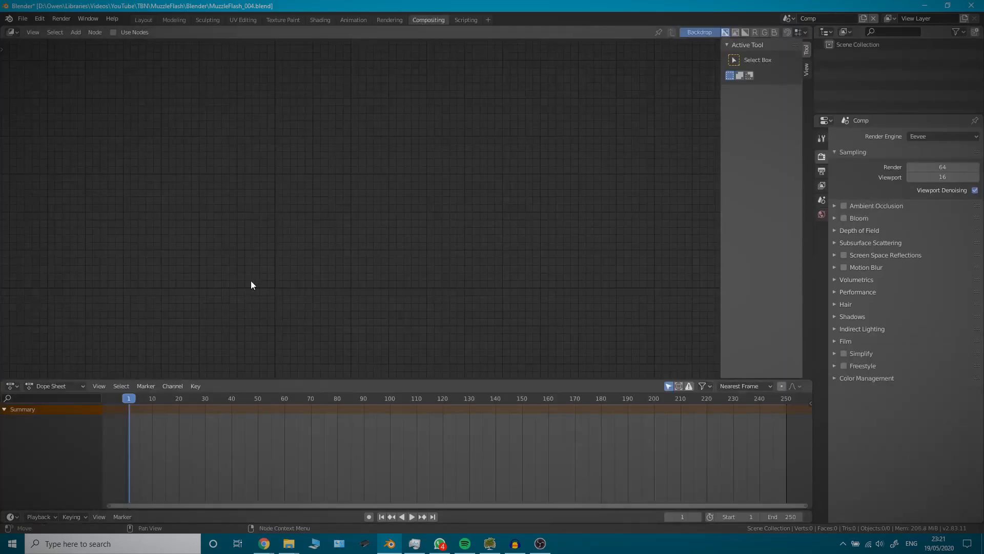
left_click(113, 32)
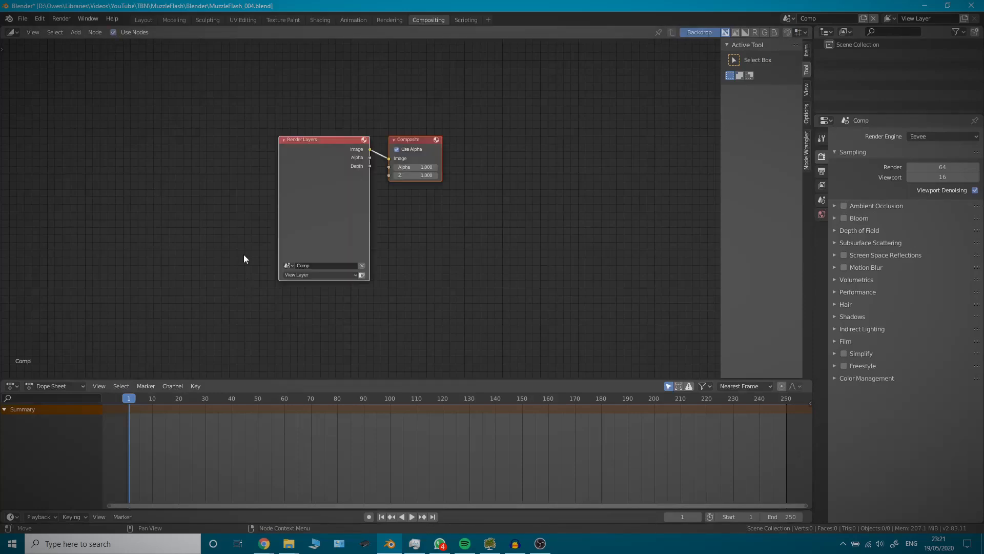
scroll(244, 255, "up", 3)
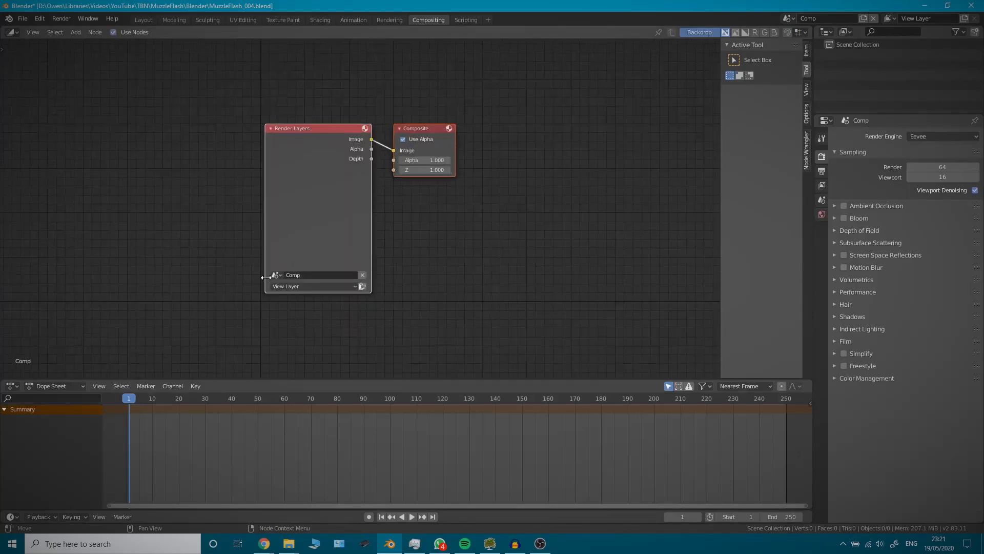
right_click(166, 285)
middle_click_drag(238, 296, 261, 250)
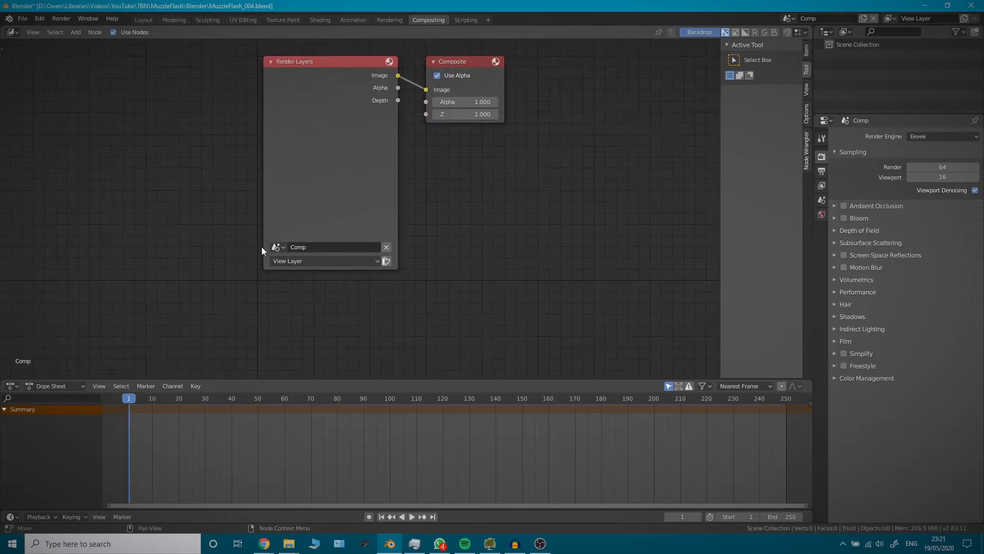
Set the Render Layers node's source scene to Flash.
left_click(281, 244)
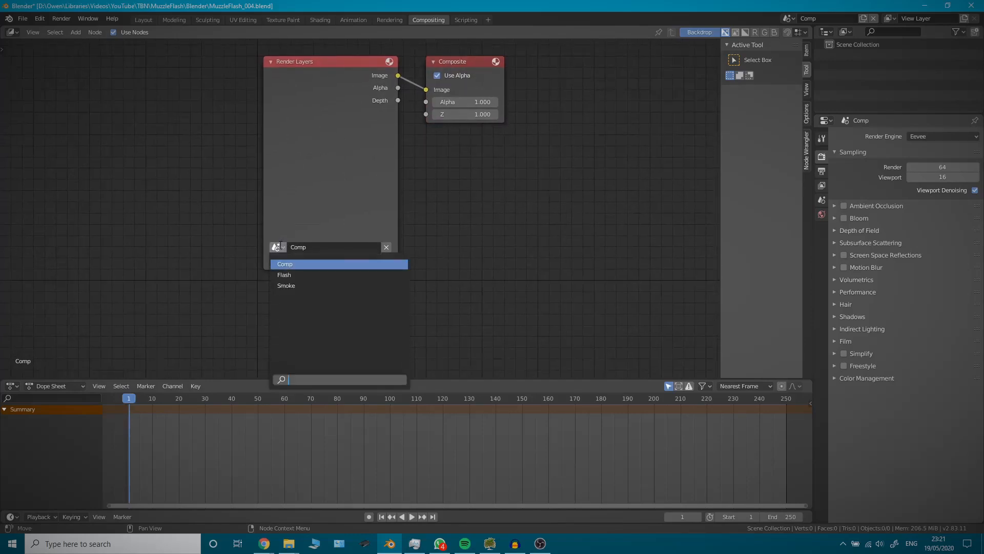
left_click(284, 168)
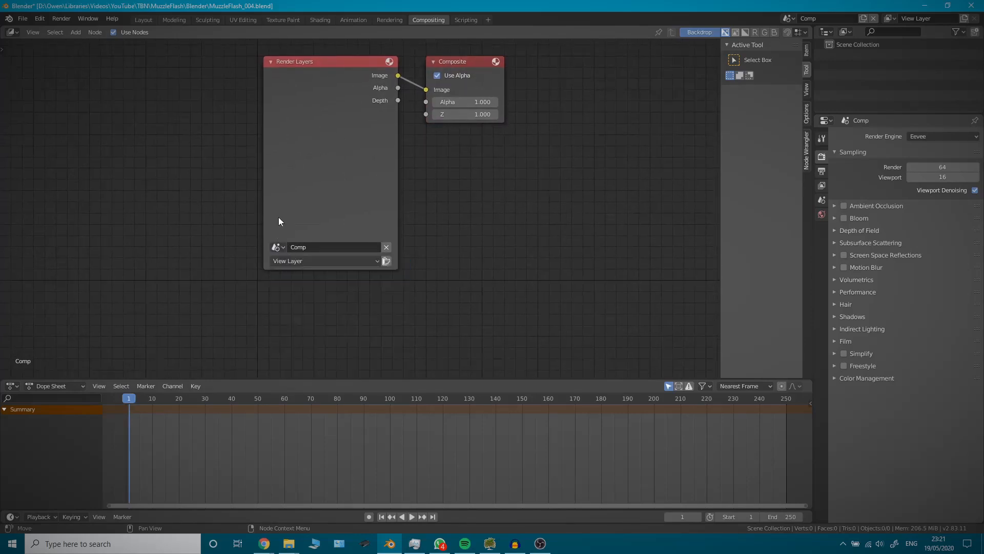
left_click(275, 248)
left_click(297, 275)
left_click(290, 173)
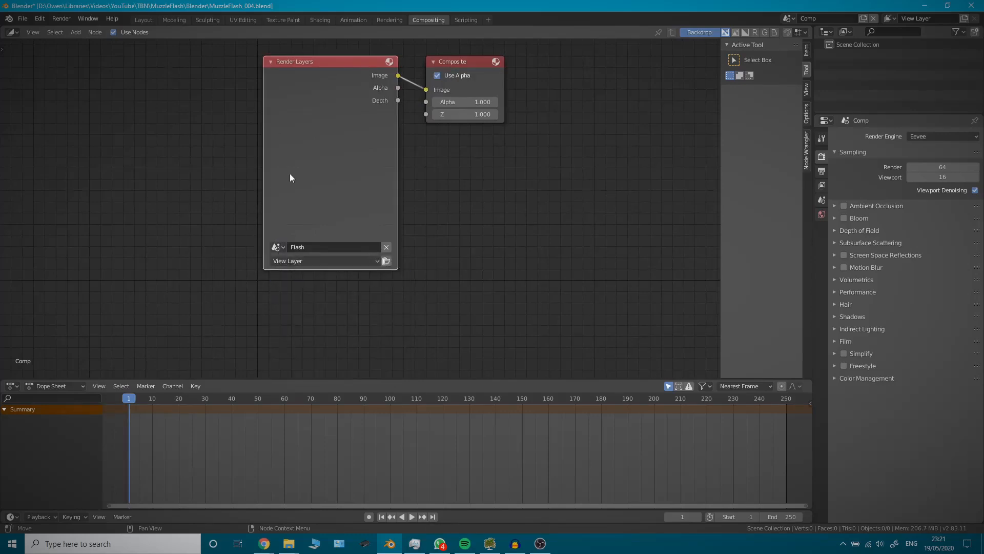
Duplicate the Render Layers node below the original and set the copy's source scene to Smoke.
scroll(349, 207, "down", 3)
key("shift+d")
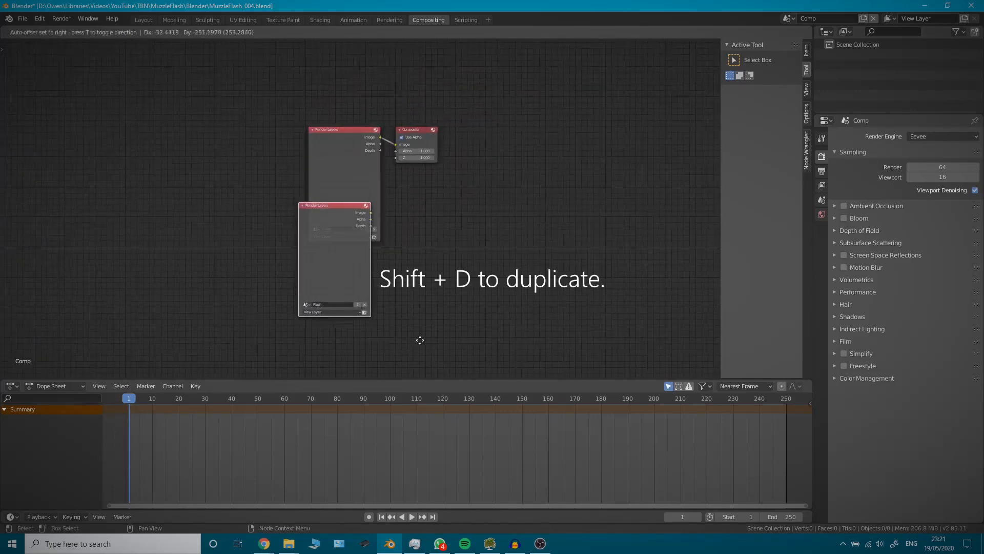
left_click(431, 42)
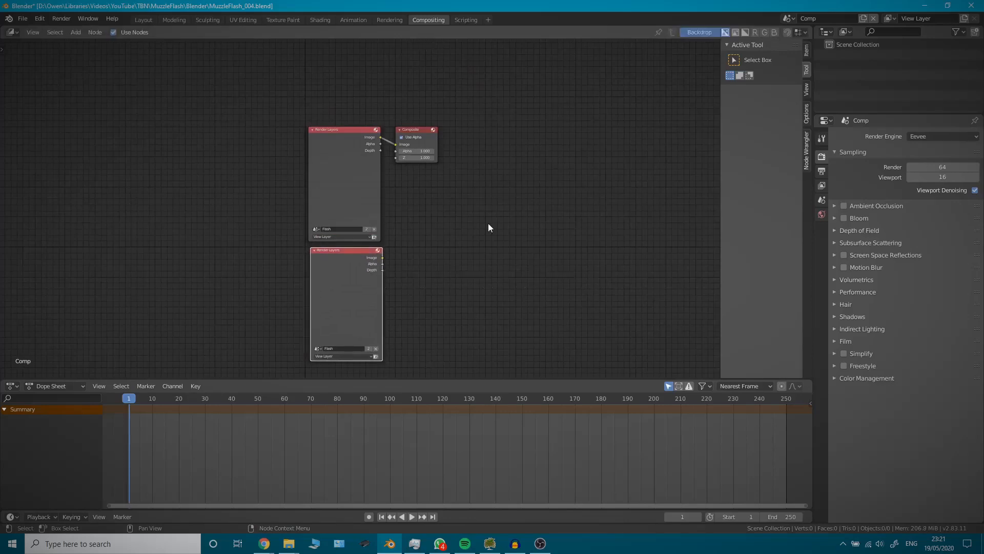
scroll(482, 246, "up", 3)
middle_click_drag(472, 291, 495, 139)
left_click(326, 236)
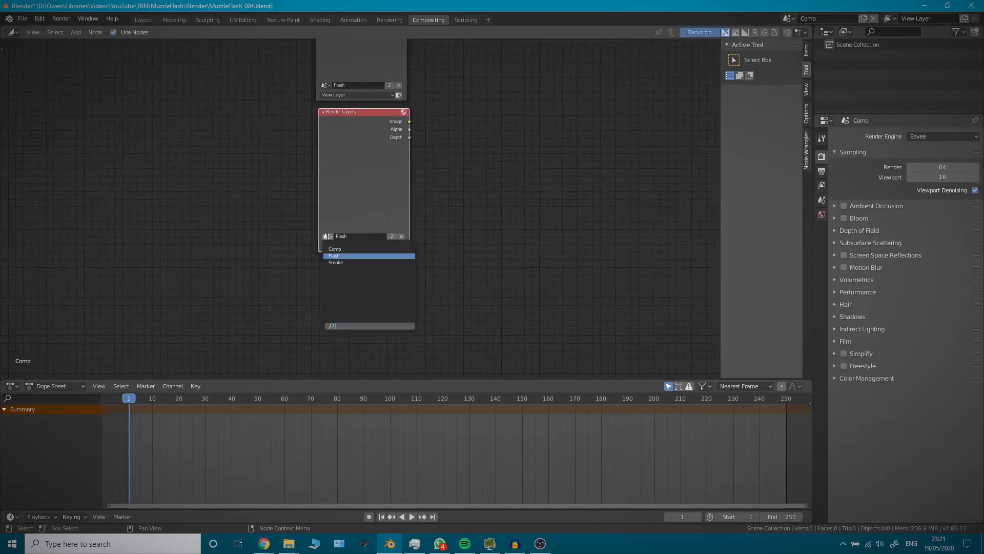
scroll(460, 176, "down", 2)
middle_click_drag(486, 174, 465, 198)
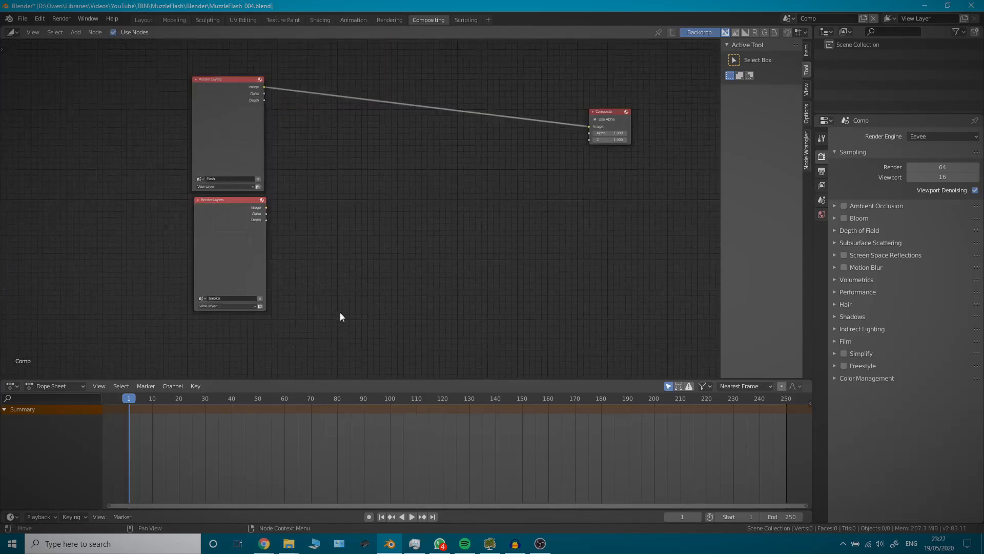
Add an Image node below the Smoke Render Layers node and load MuzzleFlash2.mp4 into it.
middle_click_drag(338, 312, 350, 213)
scroll(350, 213, "down", 1)
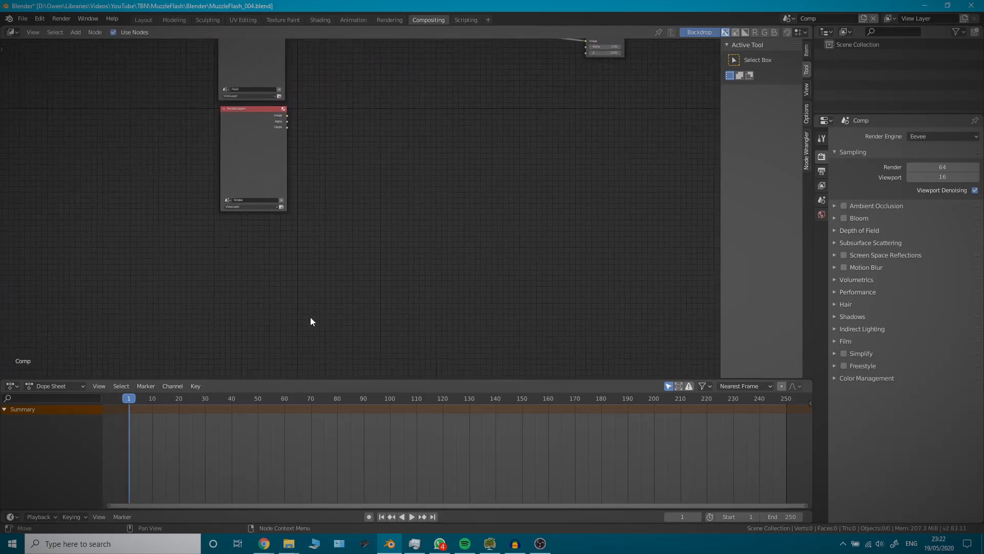
middle_click_drag(277, 310, 290, 269)
key("shift+a")
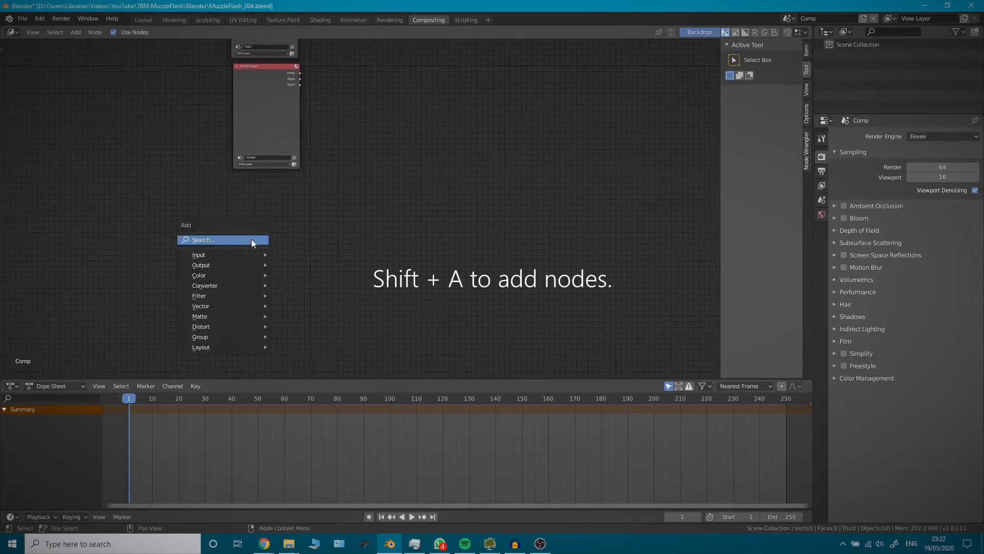
mouse_move(259, 223)
left_click(310, 258)
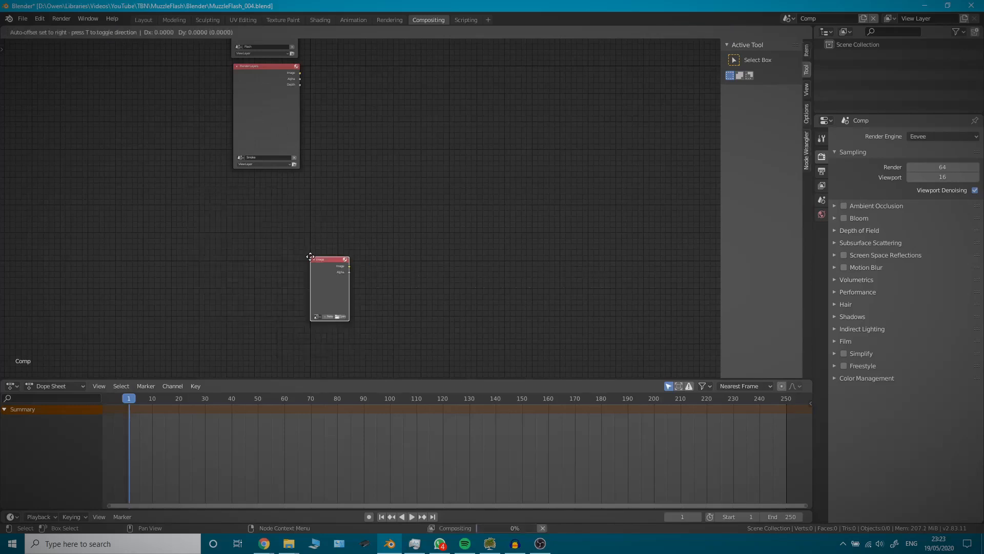
scroll(301, 278, "up", 2)
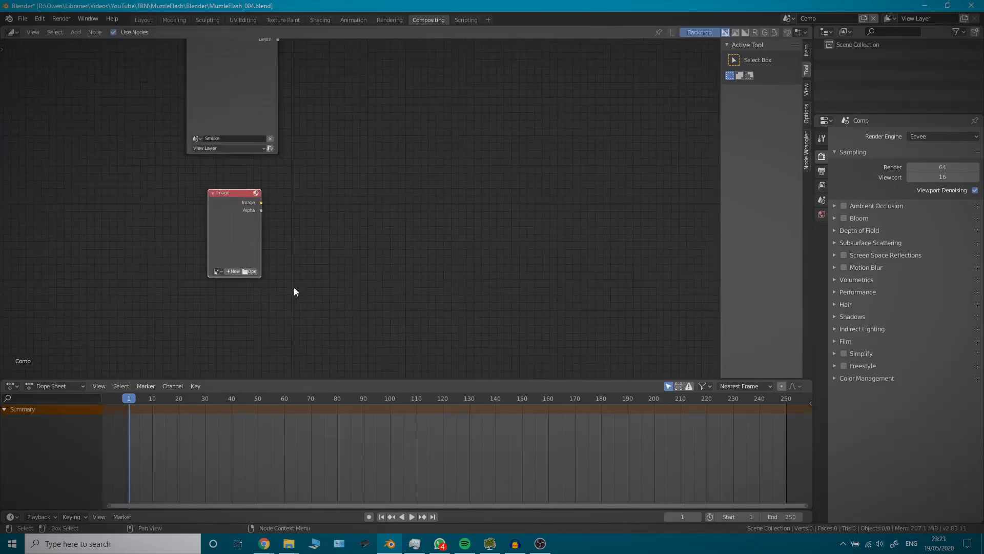
left_click(206, 275)
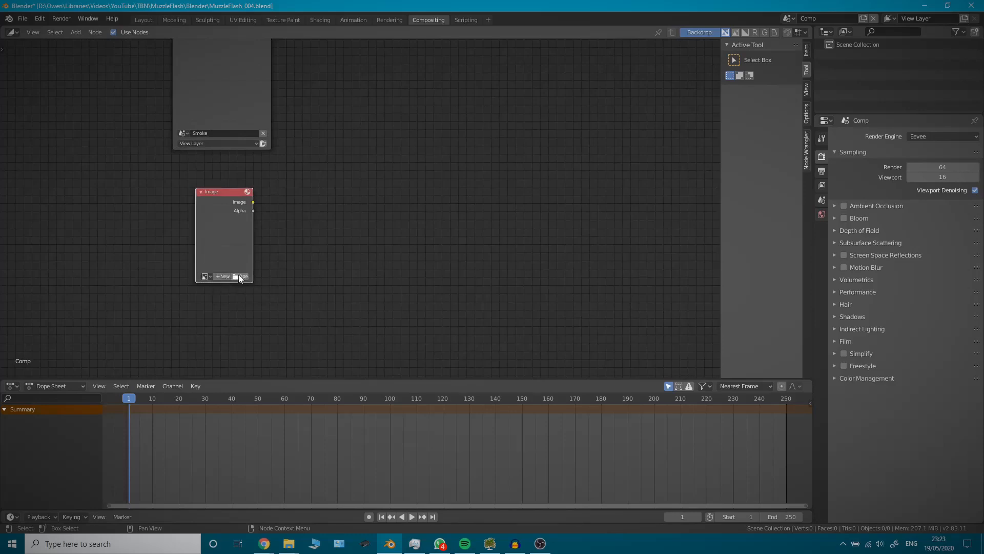
left_click(239, 275)
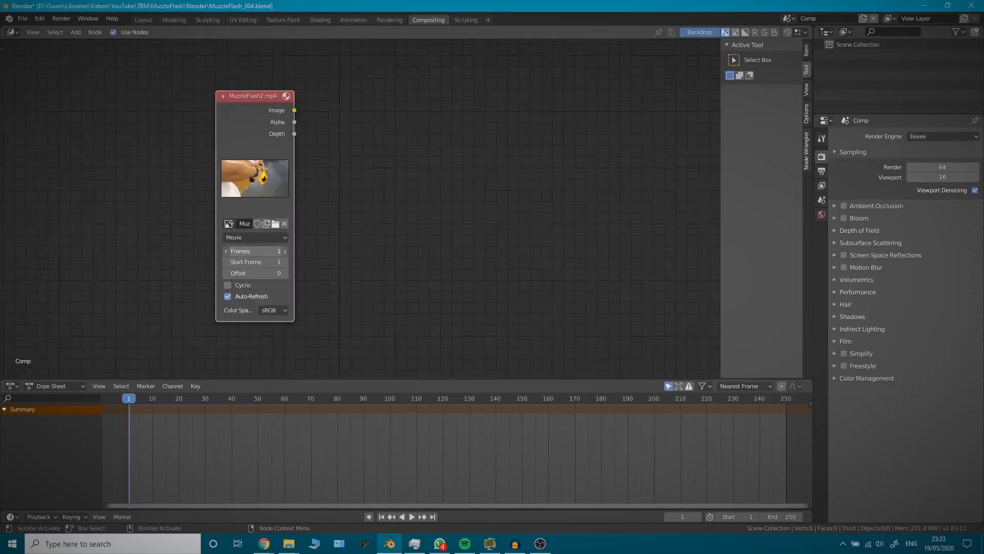
Set the movie node's frame count and the Comp scene's end frame to 235.
double_click(253, 251)
type("235")
key("Return")
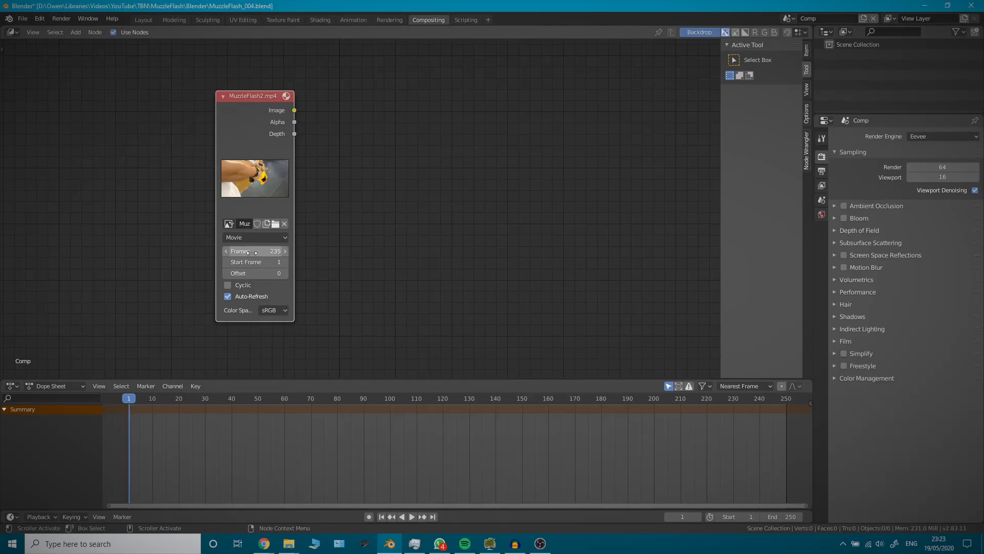
double_click(782, 517)
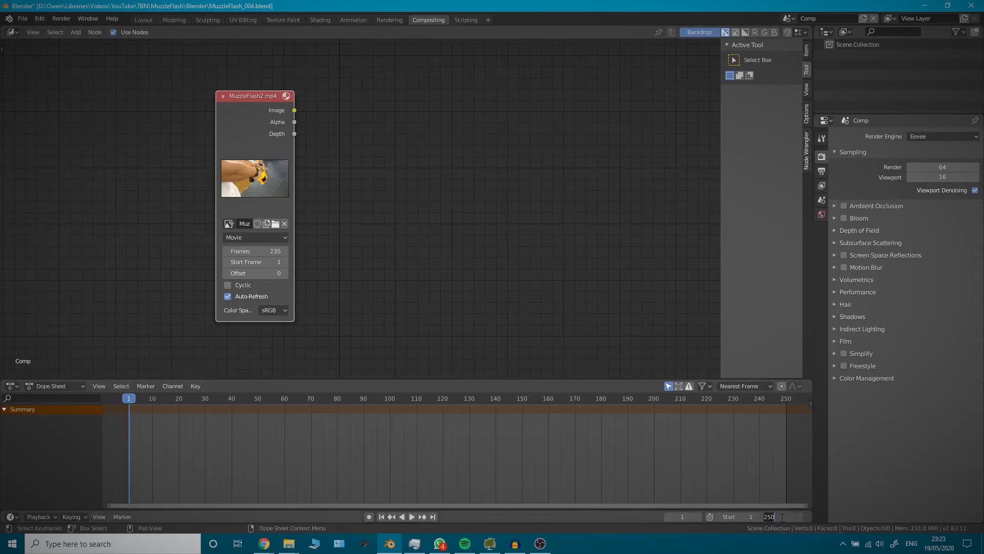
type("235")
key("Return")
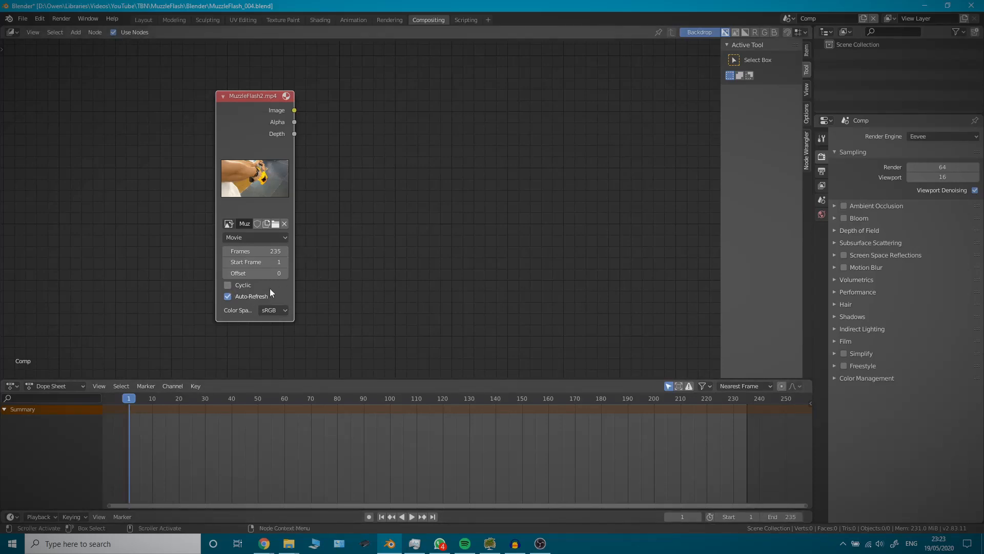
Add a Mask input node directly below the MuzzleFlash2.mp4 node.
scroll(354, 262, "down", 1)
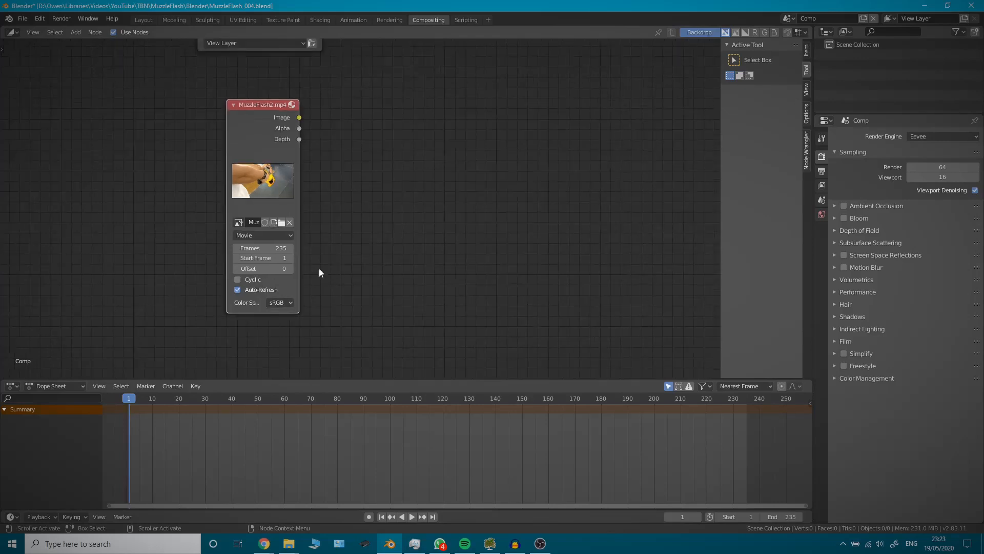
middle_click_drag(384, 202, 294, 226)
scroll(268, 279, "down", 3)
scroll(268, 276, "down", 1)
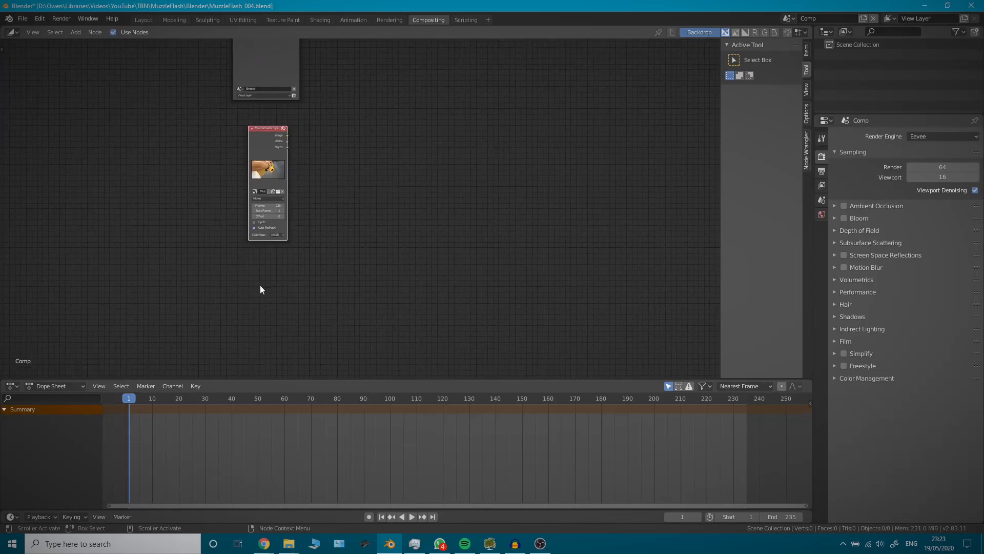
middle_click_drag(260, 290, 272, 248)
scroll(272, 248, "up", 2)
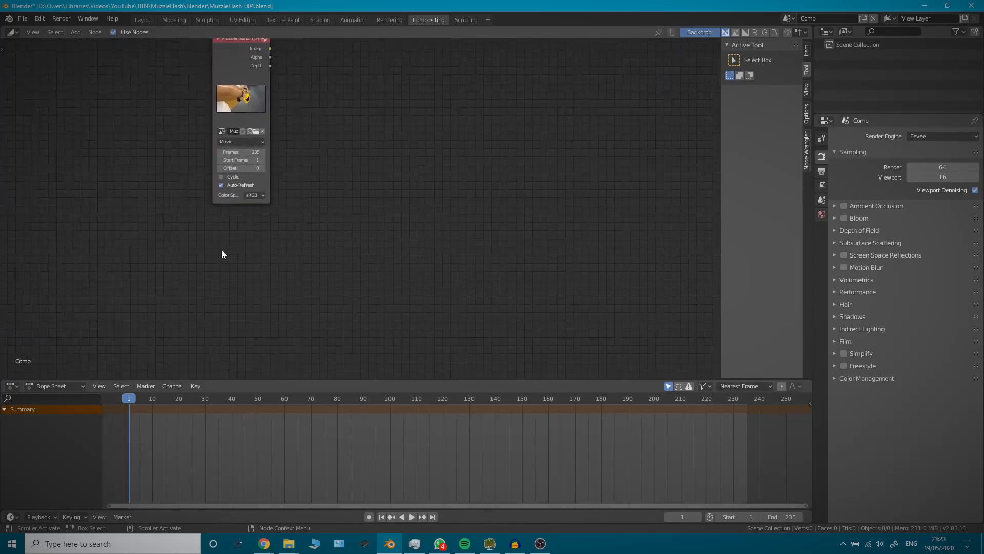
key("shift+a")
mouse_move(224, 251)
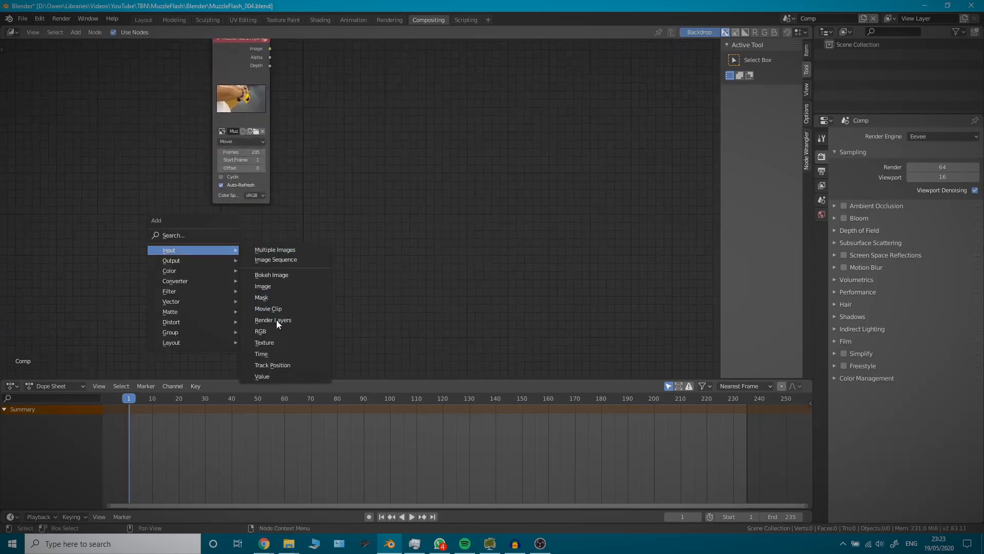
left_click(270, 298)
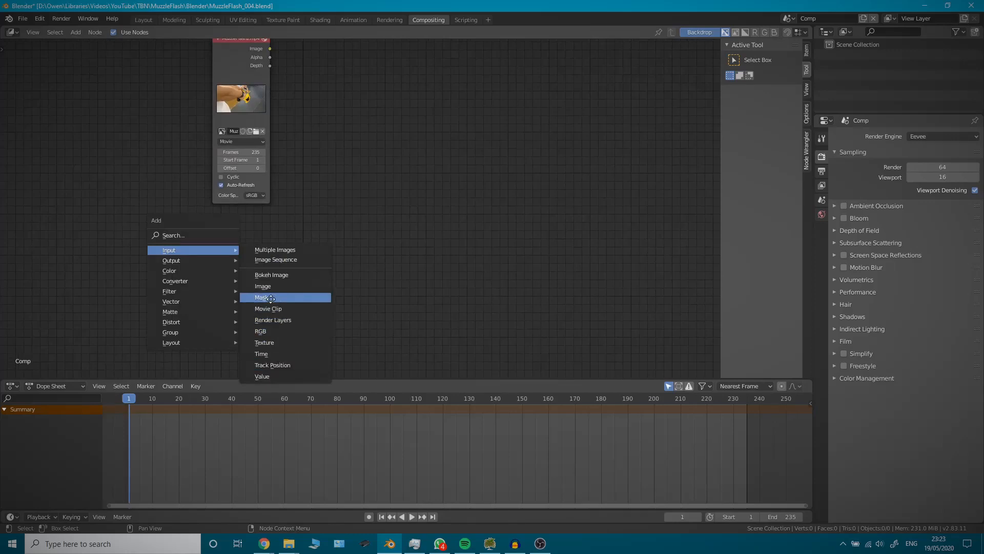
left_click(213, 229)
scroll(325, 208, "down", 1)
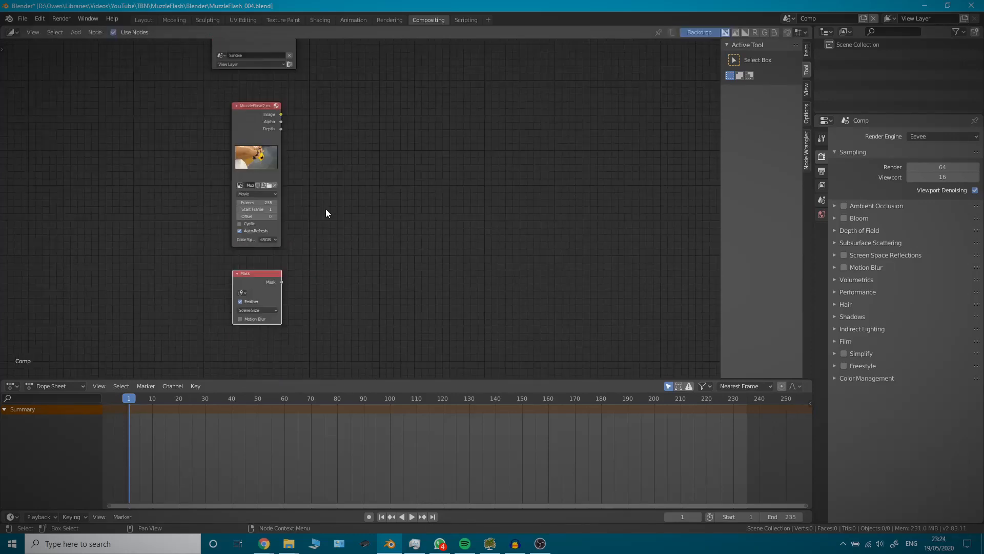
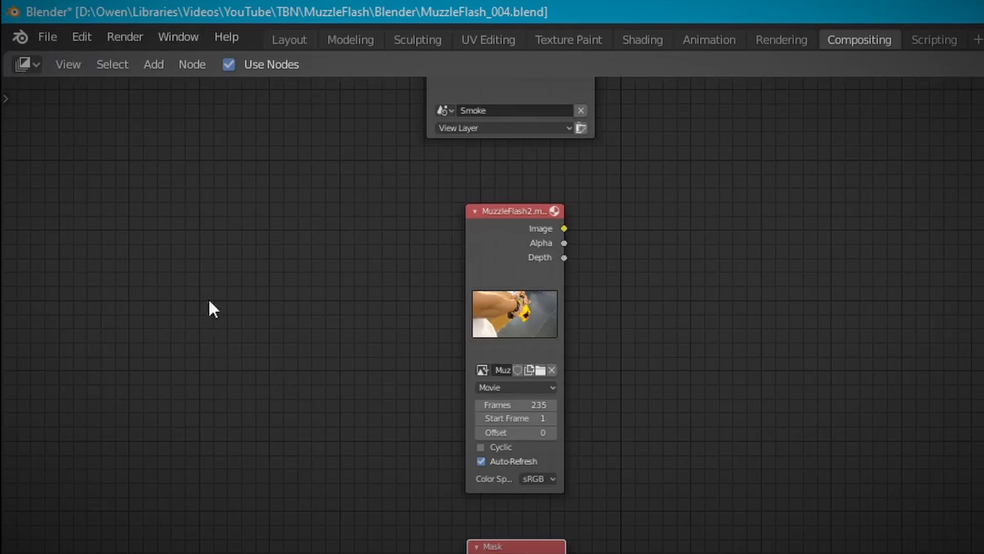
Change the compositor area to an Image Editor and display MuzzleFlash2.mp4 in it.
left_click(27, 61)
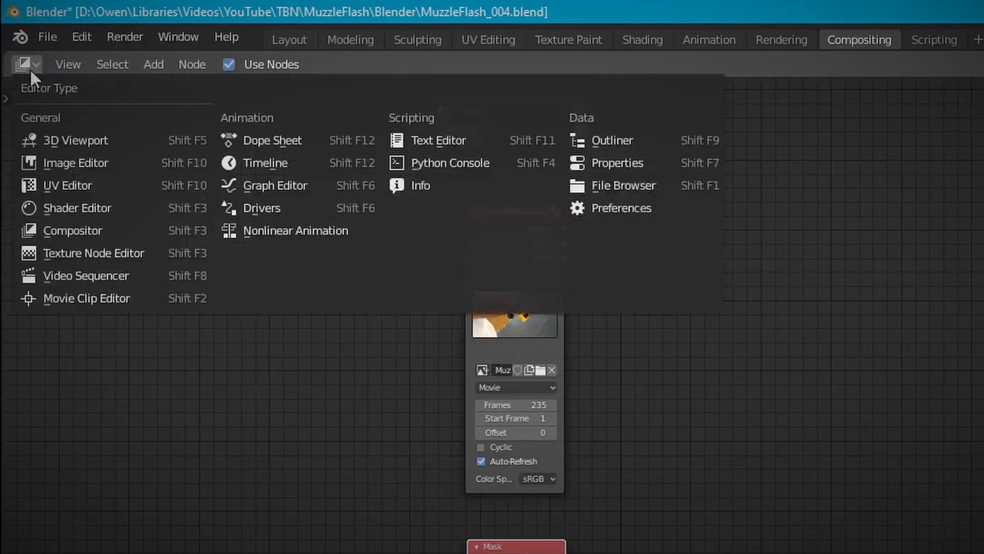
left_click(83, 164)
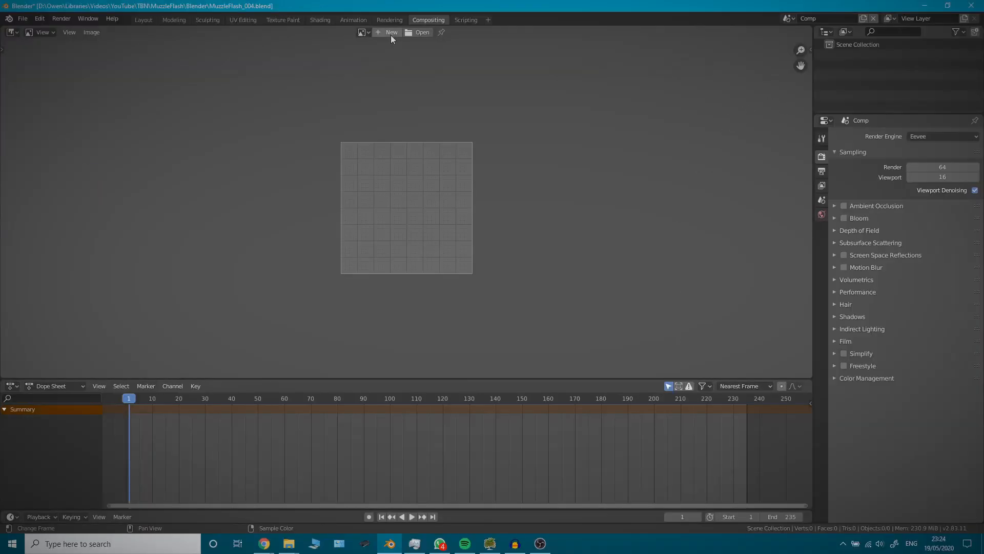
left_click(727, 64)
left_click(381, 47)
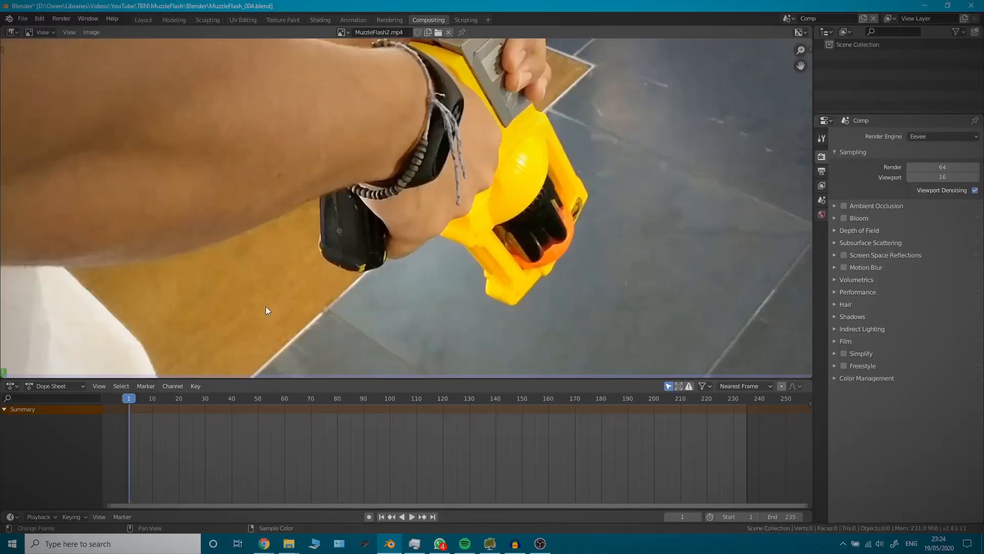
Play through the footage and match the displayed clip's frame count to the full movie length of 235.
key("space")
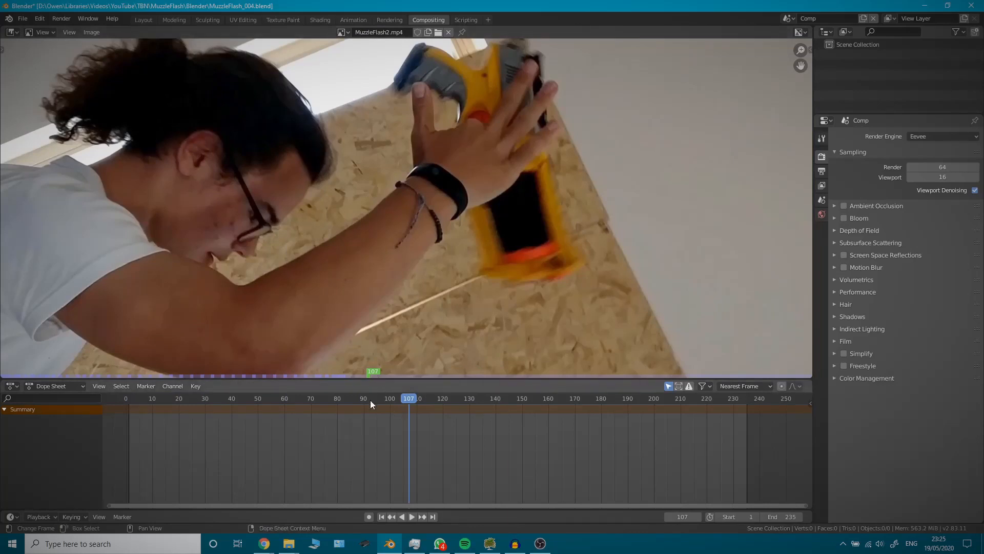
left_click(370, 400)
key("space")
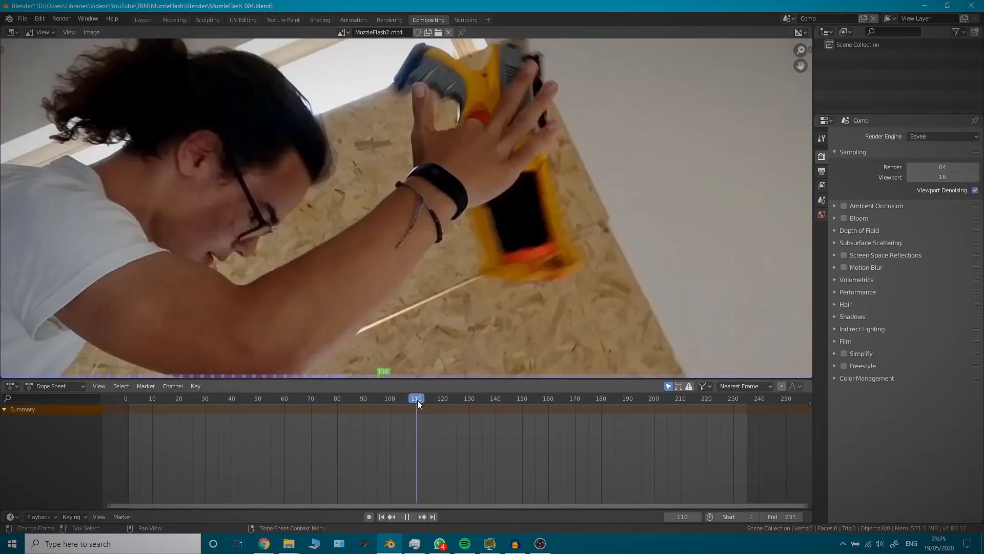
key("space")
key("n")
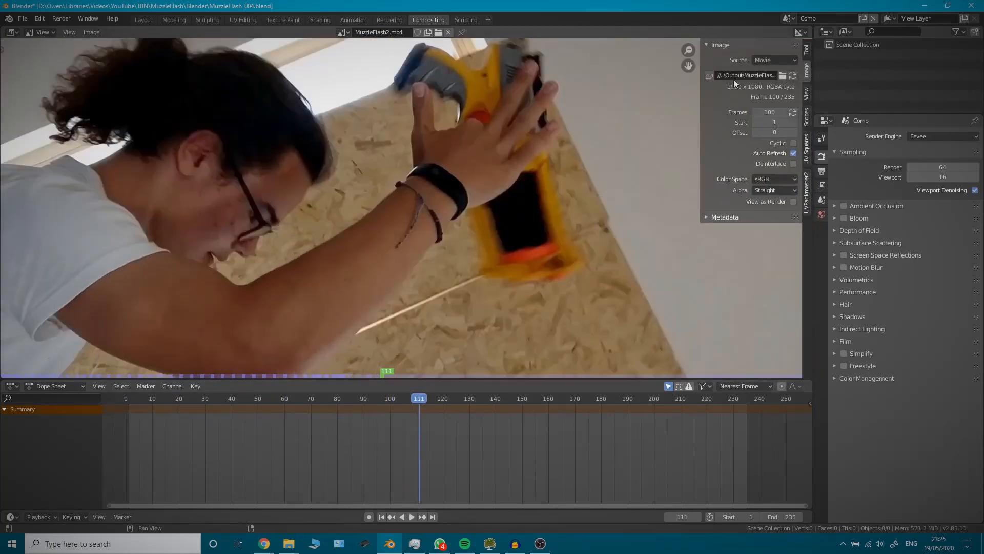
left_click(793, 114)
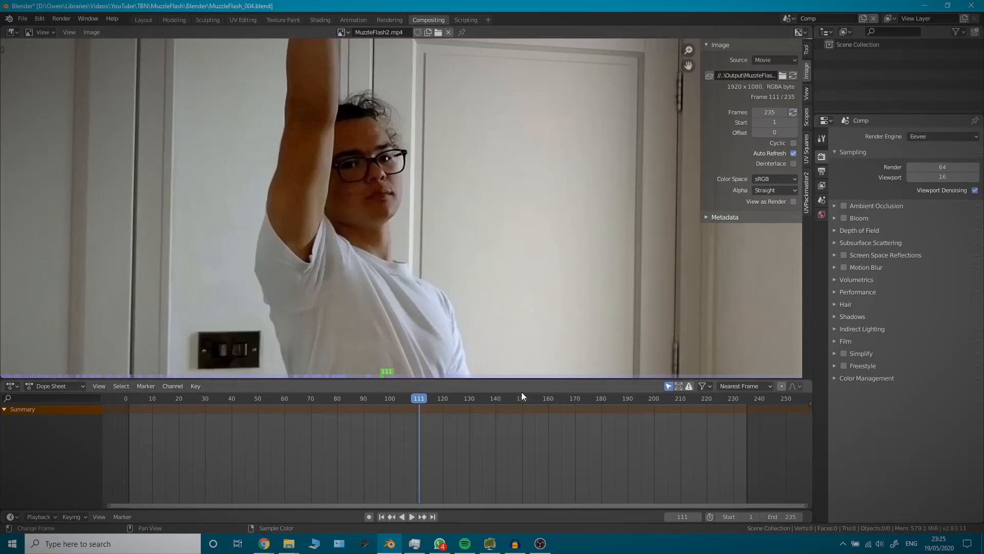
Move the footage to frame 162, where the toy gun is aimed forward.
left_click(550, 399)
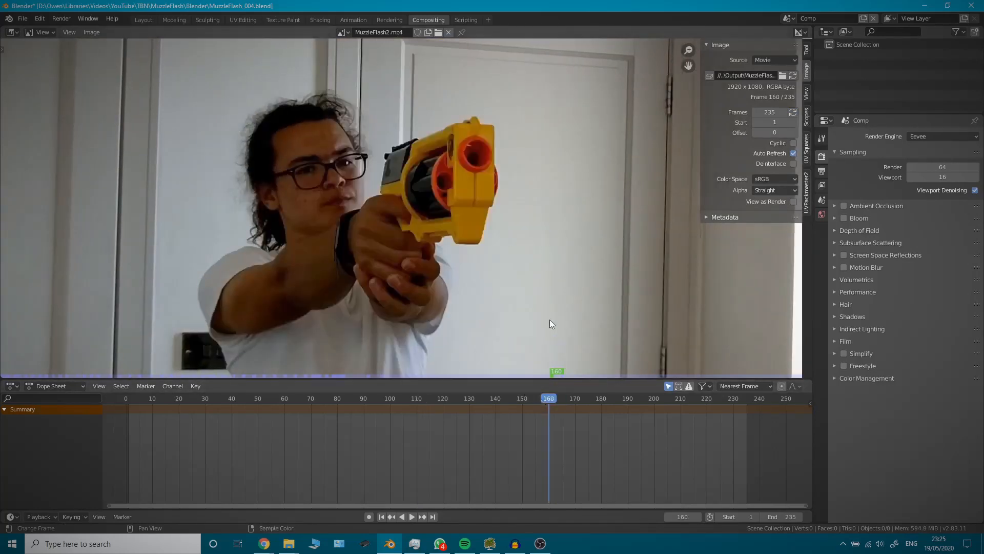
key("Right")
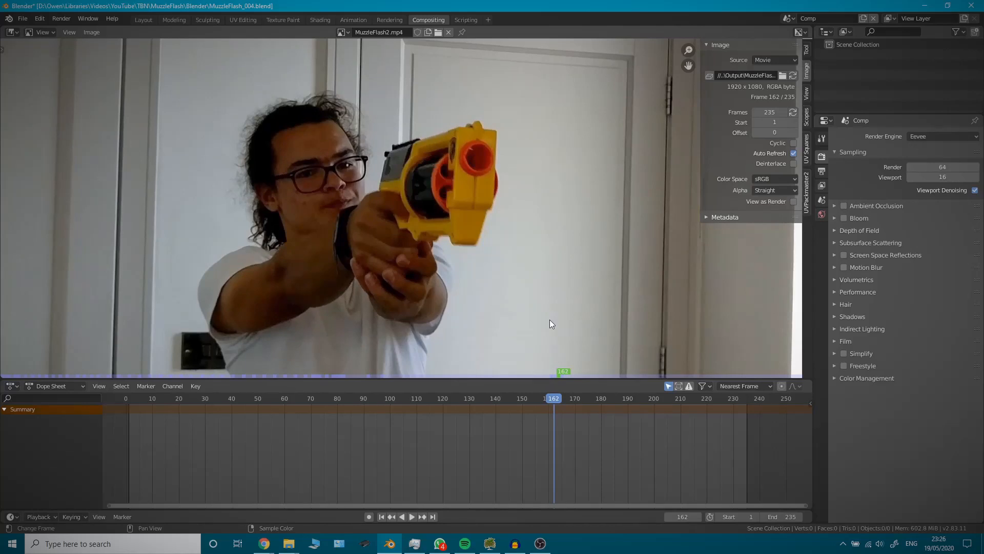
scroll(312, 290, "down", 2)
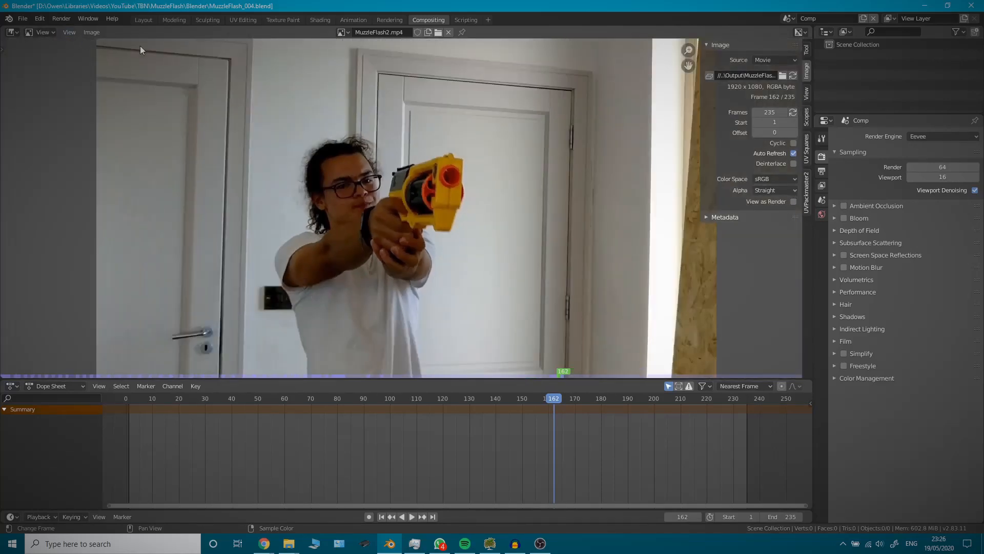
Switch the Image Editor to Mask mode and create a new mask over the MuzzleFlash2.mp4 footage.
left_click(40, 33)
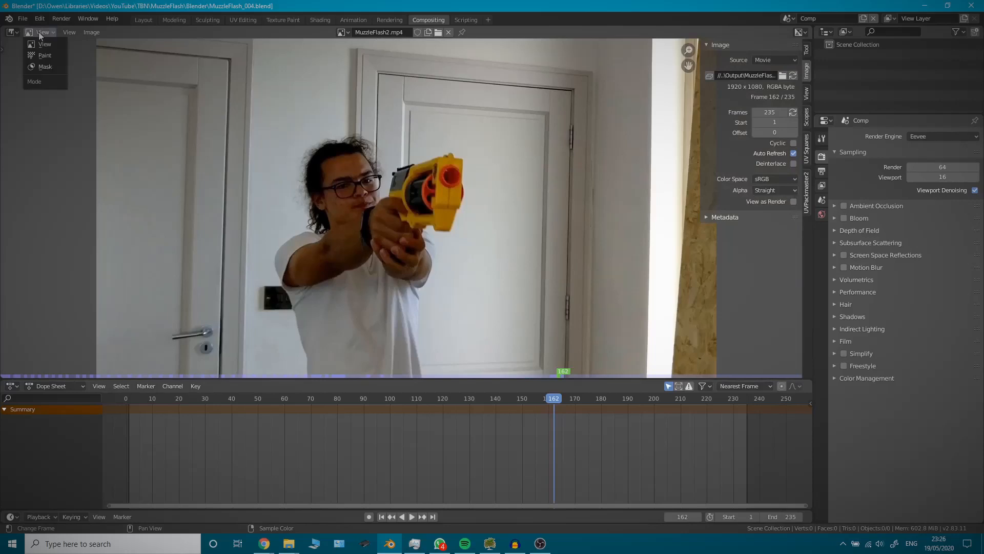
left_click(46, 66)
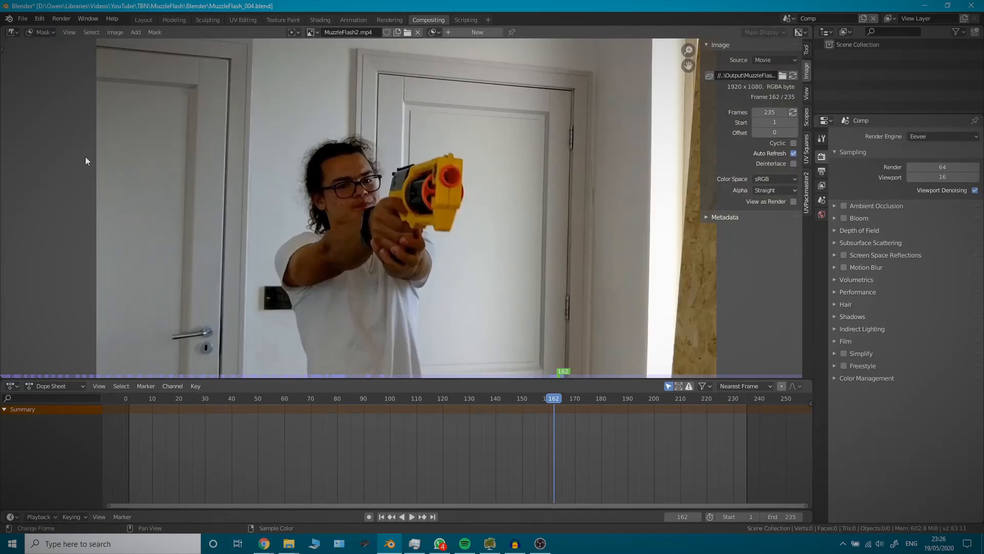
middle_click_drag(226, 276, 257, 230)
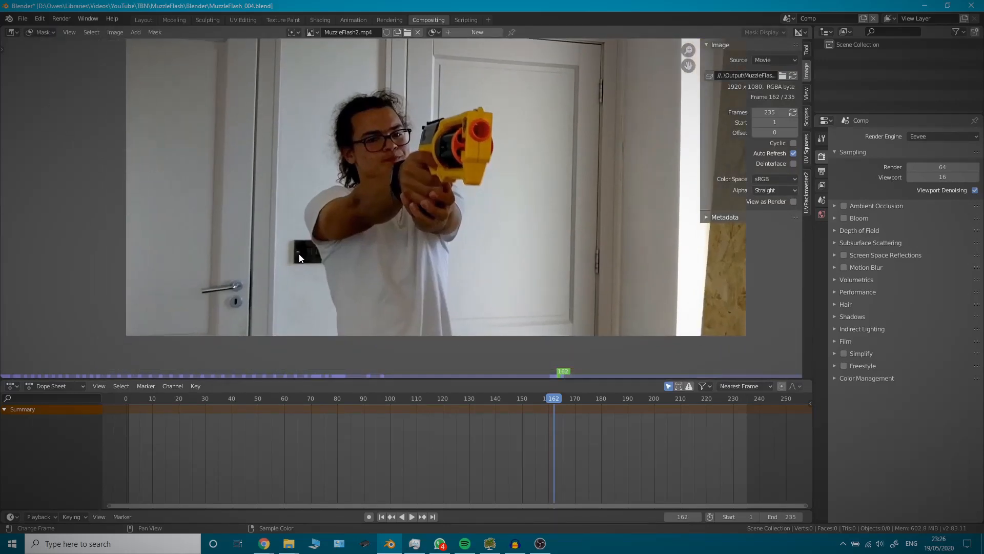
left_click(470, 32)
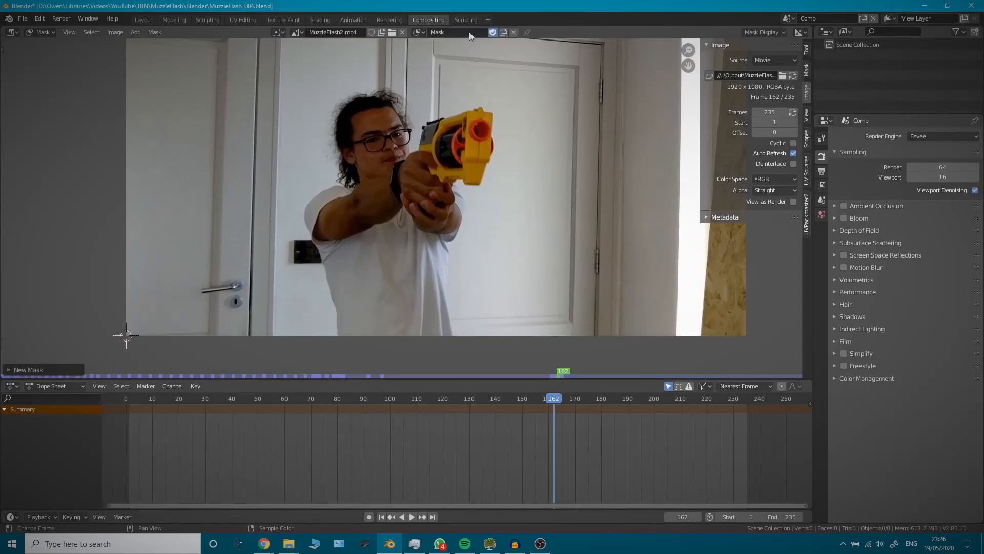
Draw the start of a mask outline from the shoulder along the upper edge of the aiming arm and down beside the wristband.
left_click(346, 344, "ctrl")
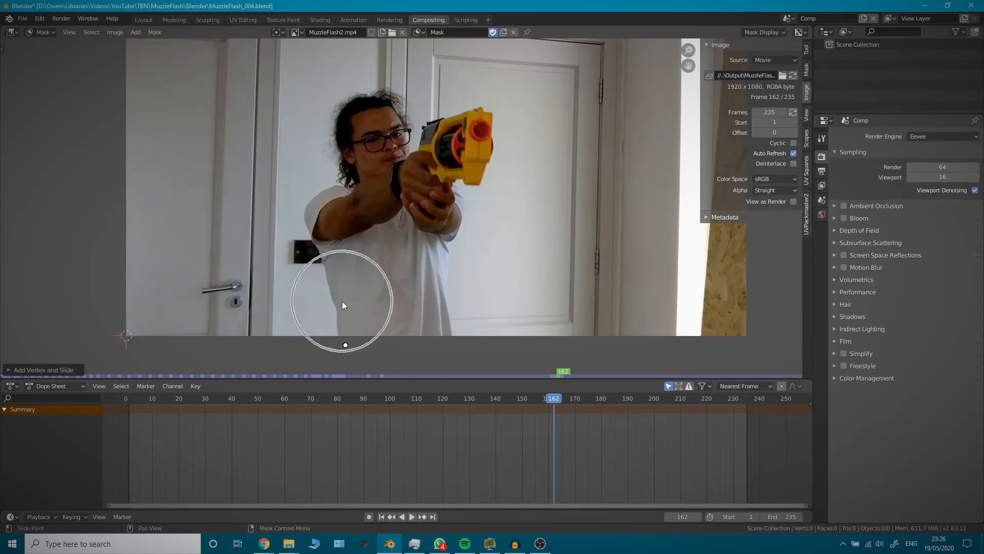
scroll(359, 339, "up", 4)
middle_click_drag(328, 323, 346, 287)
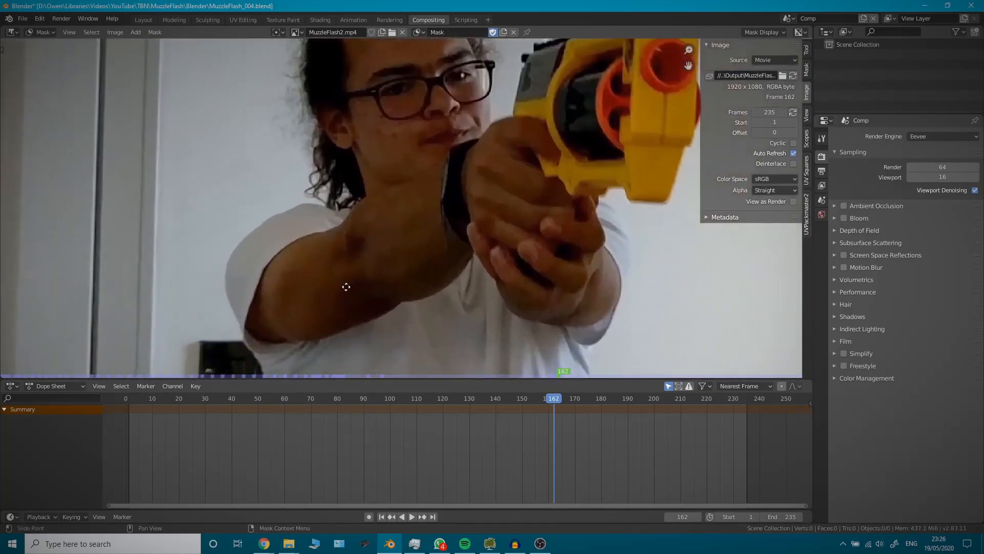
left_click(249, 242, "ctrl")
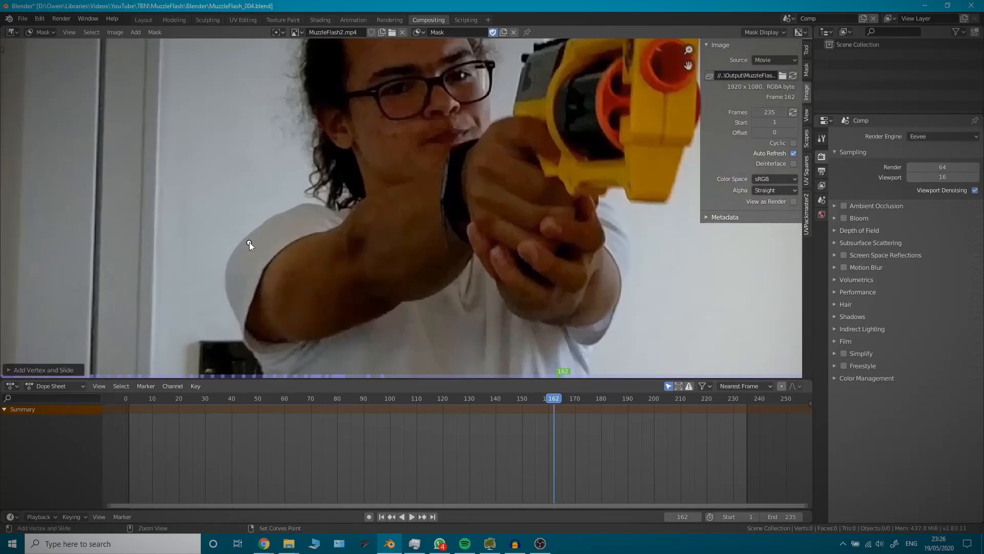
left_click(282, 247, "ctrl")
left_click(352, 214, "ctrl")
left_click(421, 182, "ctrl")
left_click(445, 163, "ctrl")
left_click_drag(439, 208, 441, 253, "ctrl")
left_click(452, 236, "ctrl")
key("ctrl+z")
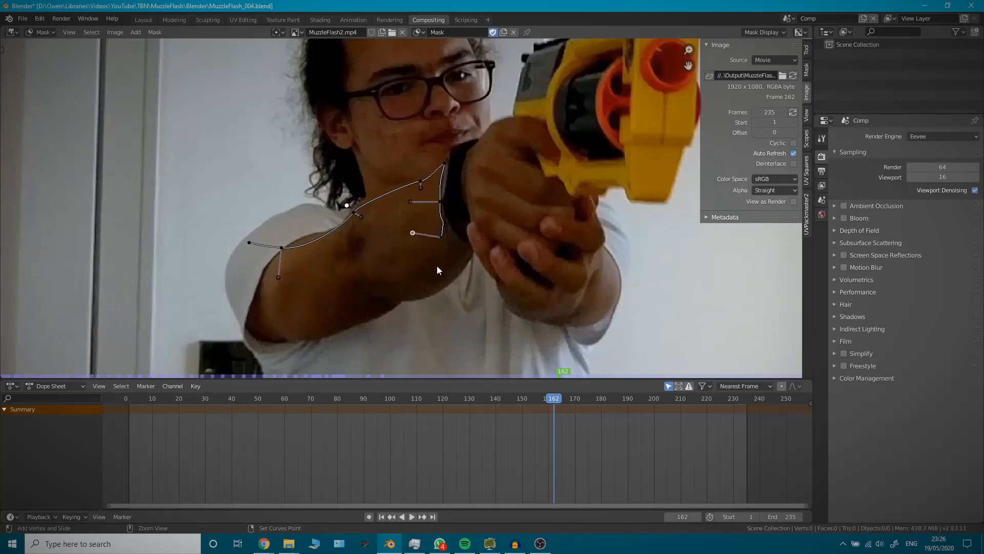
Continue the arm outline along the underside of the arm and close it at the shoulder.
left_click(374, 281, "ctrl")
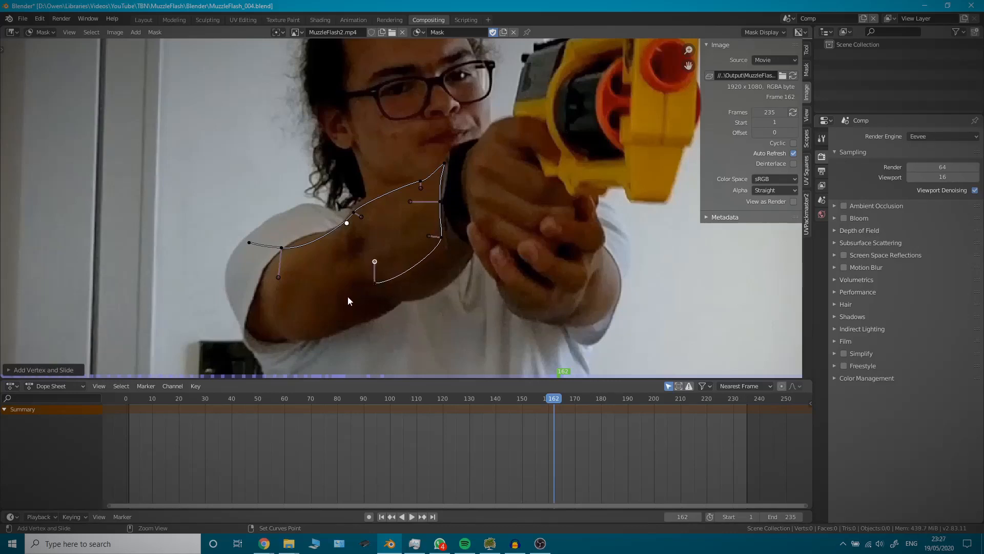
left_click(333, 306, "ctrl")
left_click(264, 315, "ctrl")
left_click(245, 245, "ctrl")
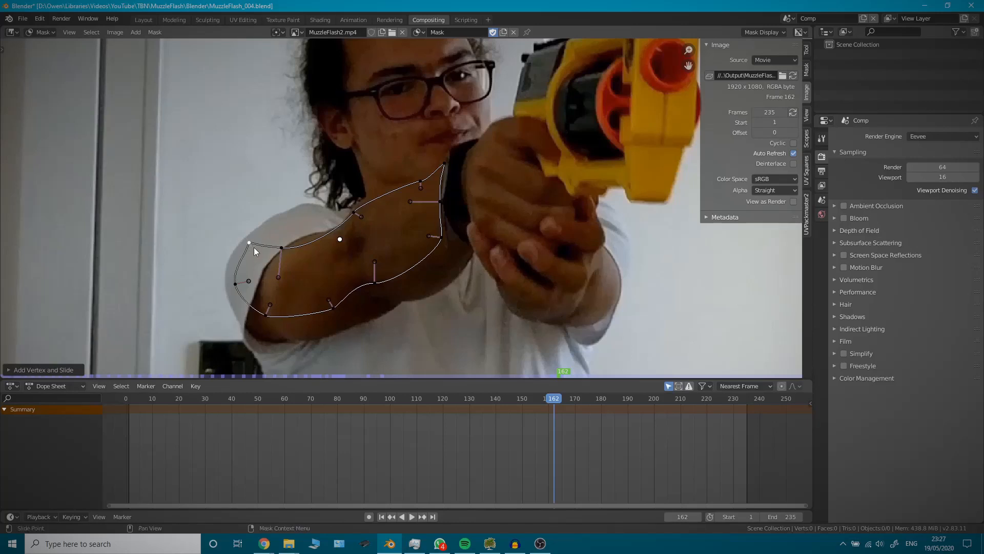
key("ctrl+z")
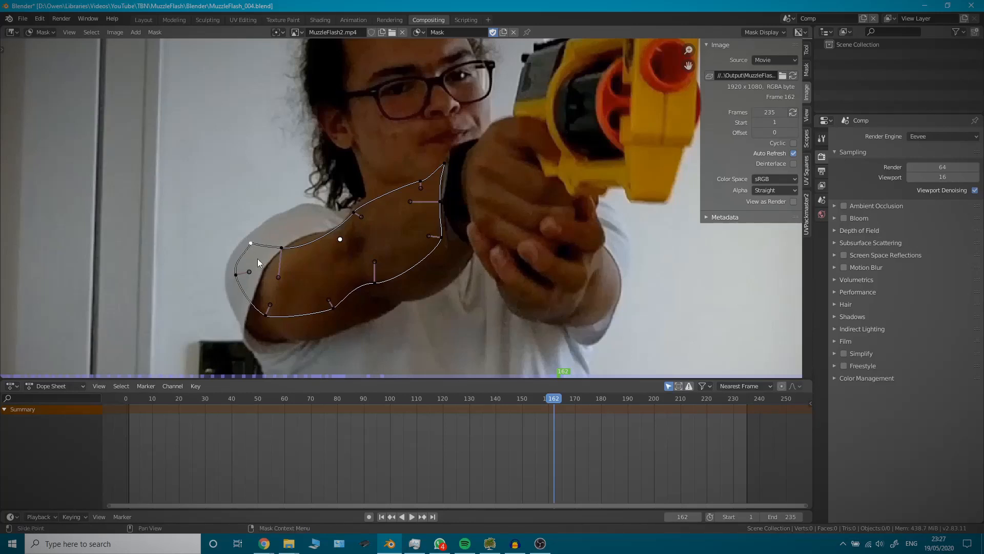
Change the handle type of the arm mask's upper shoulder point, trying Auto, Aligned Single and Vector.
key("v")
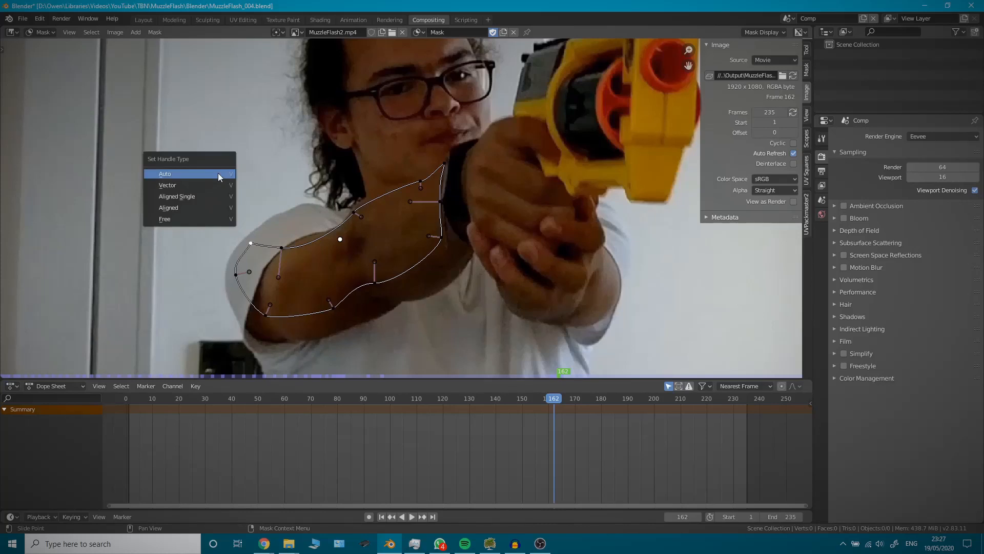
left_click(218, 174)
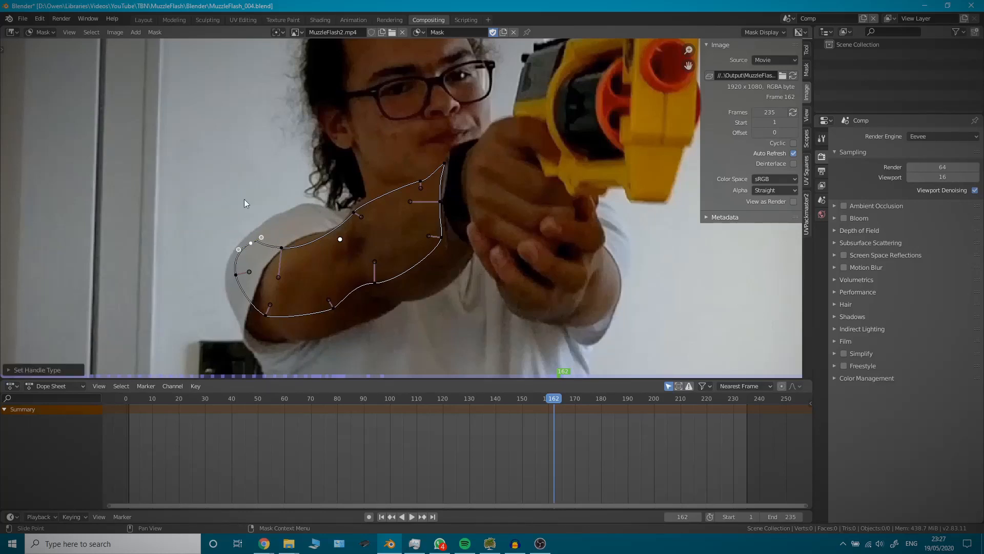
scroll(246, 232, "up", 3)
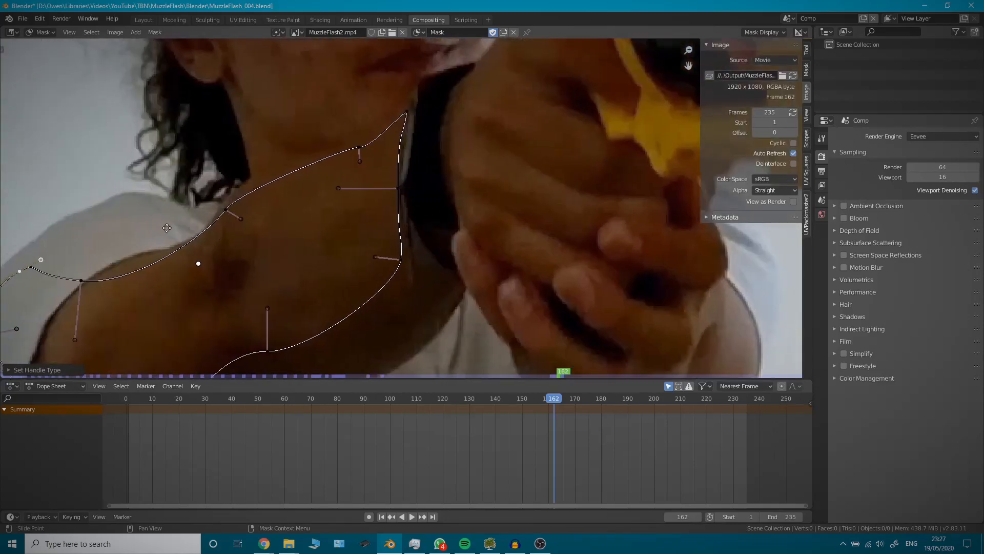
middle_click_drag(166, 228, 293, 207)
key("v")
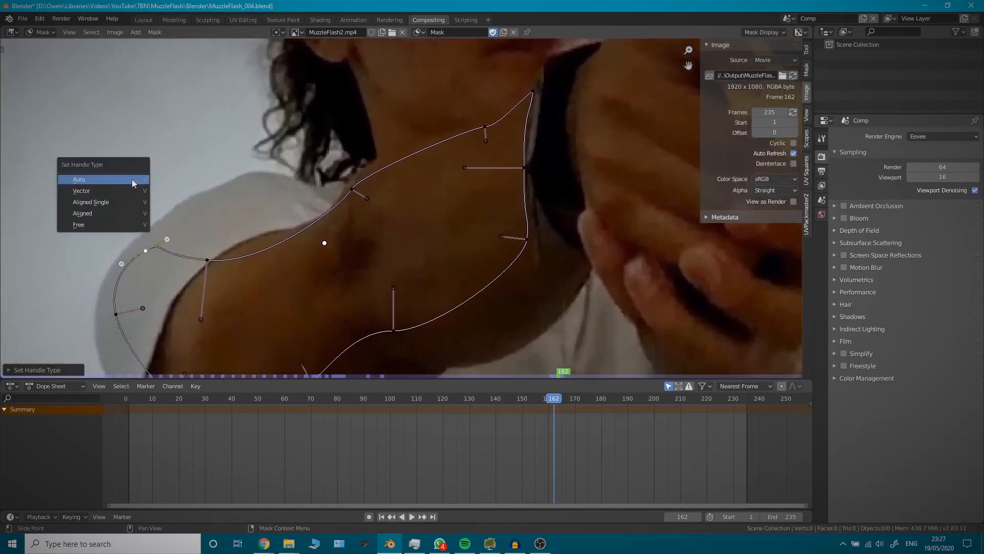
left_click(112, 201)
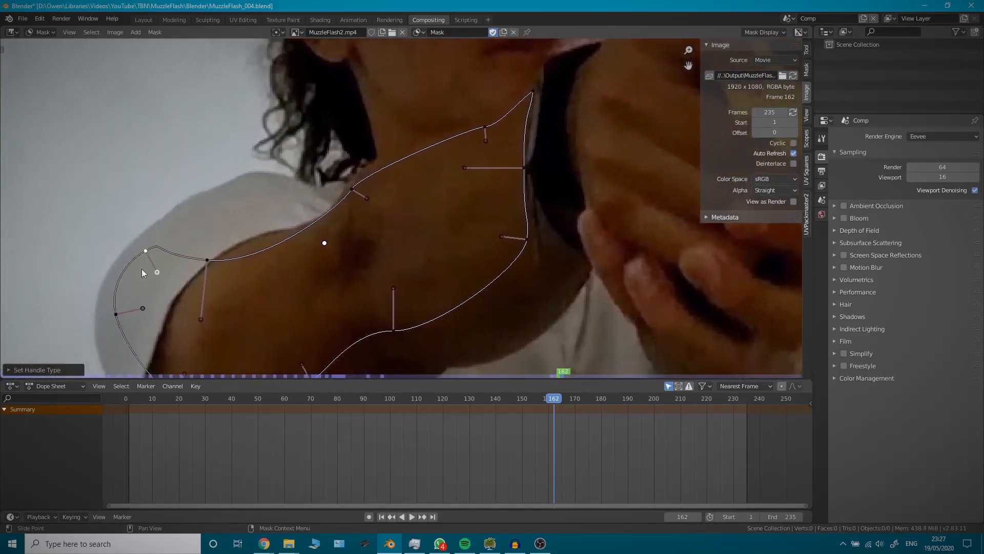
left_click(150, 269)
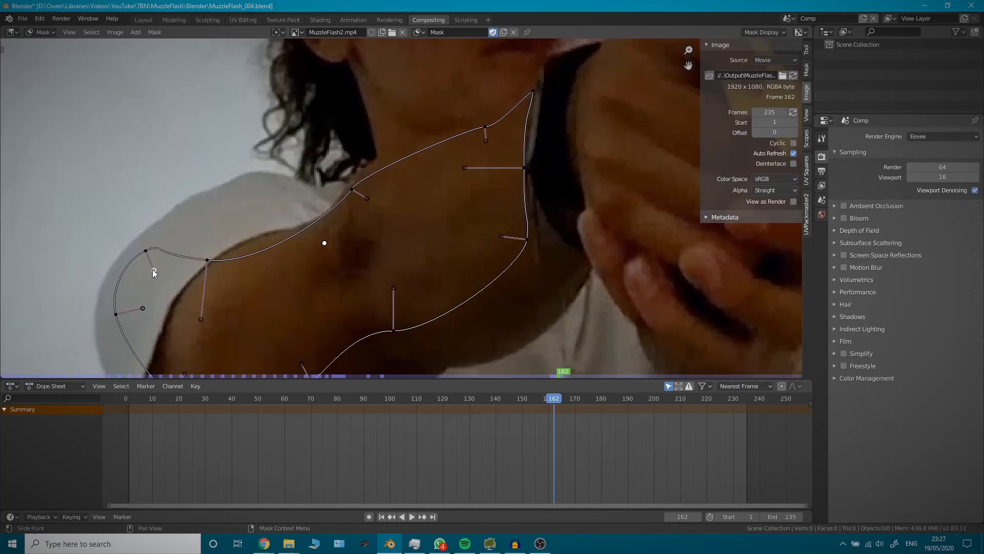
key("v")
left_click(130, 257)
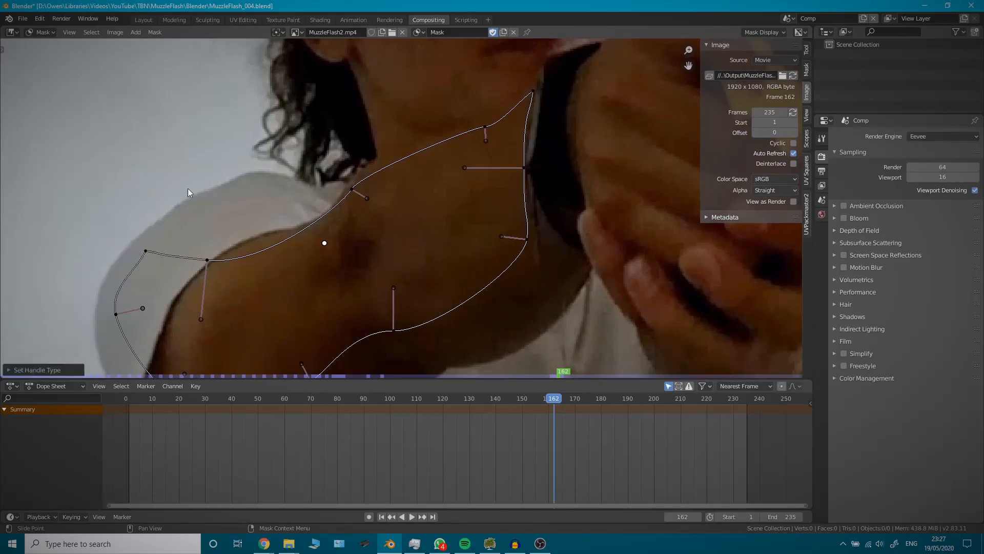
left_click(147, 255)
key("v")
left_click(145, 288)
Start a second mask outline at the temple, running across the forehead and down the far side of the shooter's face.
scroll(205, 236, "down", 3)
middle_click_drag(303, 148, 324, 281)
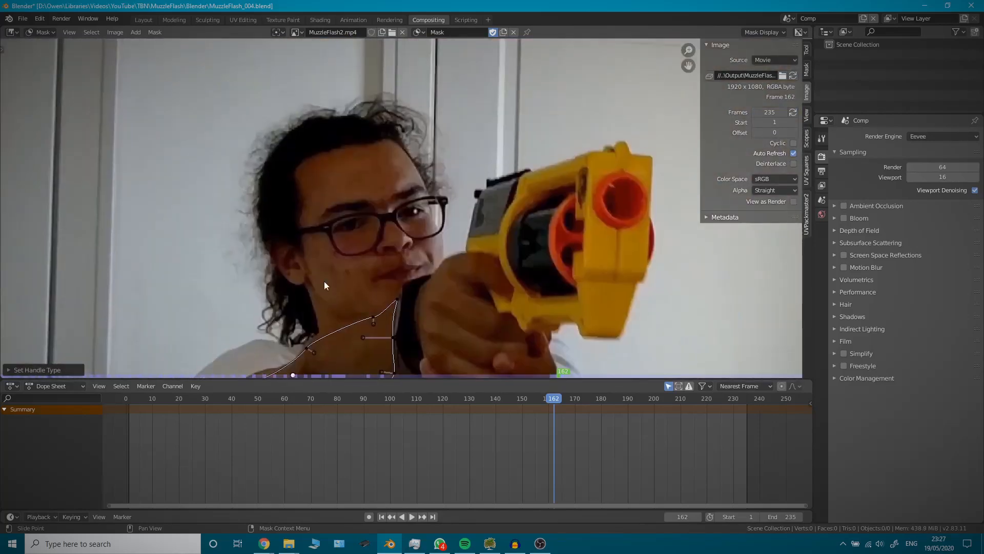
left_click(311, 205)
left_click(305, 210, "ctrl")
left_click(299, 177, "ctrl")
left_click(347, 148, "ctrl")
left_click(386, 141, "ctrl")
left_click(416, 170, "ctrl")
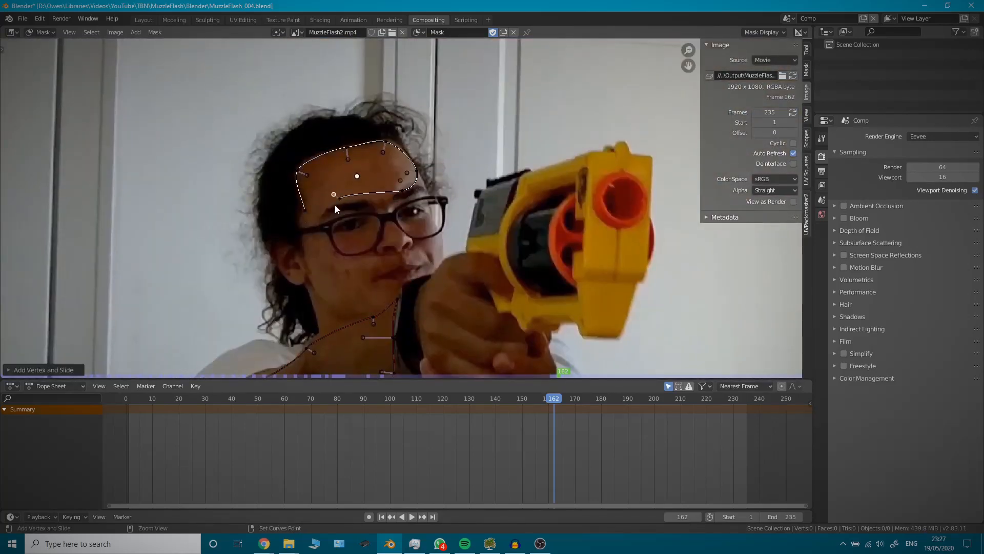
left_click(424, 199, "ctrl")
left_click(427, 238, "ctrl")
left_click(404, 260, "ctrl")
left_click(358, 279, "ctrl")
left_click(315, 250, "ctrl")
key("ctrl+z")
key("ctrl+z")
key("ctrl+z")
left_click(416, 255, "ctrl")
left_click(403, 221, "ctrl")
left_click(370, 229, "ctrl")
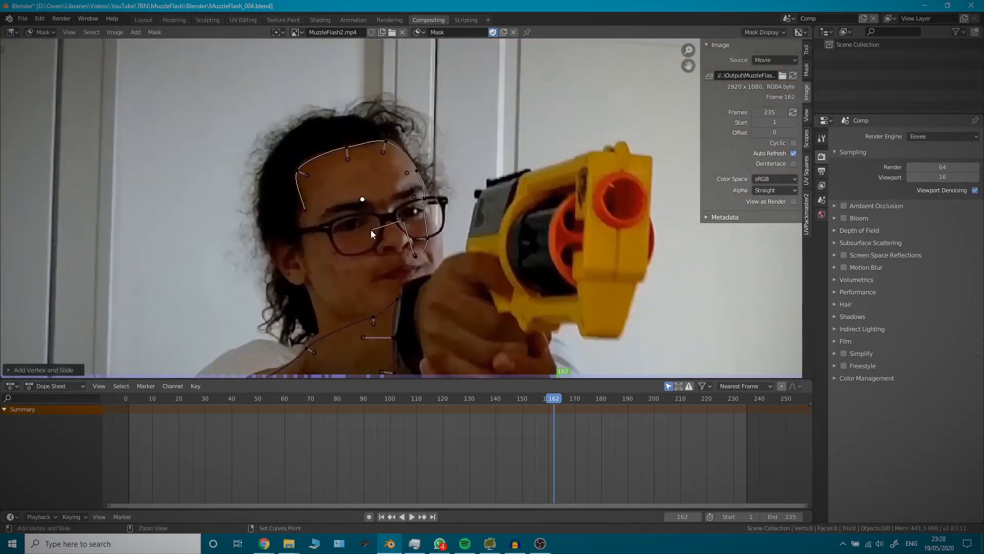
key("ctrl+z")
key("ctrl+z")
key("ctrl+z")
Extend the face outline along the lower cheek, close it as a cyclic spline and deselect all mask points.
left_click(413, 267, "ctrl")
left_click(374, 268, "ctrl")
key("ctrl+z")
left_click(354, 282, "ctrl")
left_click(310, 217, "ctrl")
key("ctrl+z")
scroll(309, 216, "down", 5)
middle_click_drag(339, 374, 345, 321)
key("alt+c")
key("alt+a")
Draw a loose third outline from the frame's lower edge up beside the shooter's body, over the head and to the toy gun.
middle_click_drag(330, 270, 351, 294)
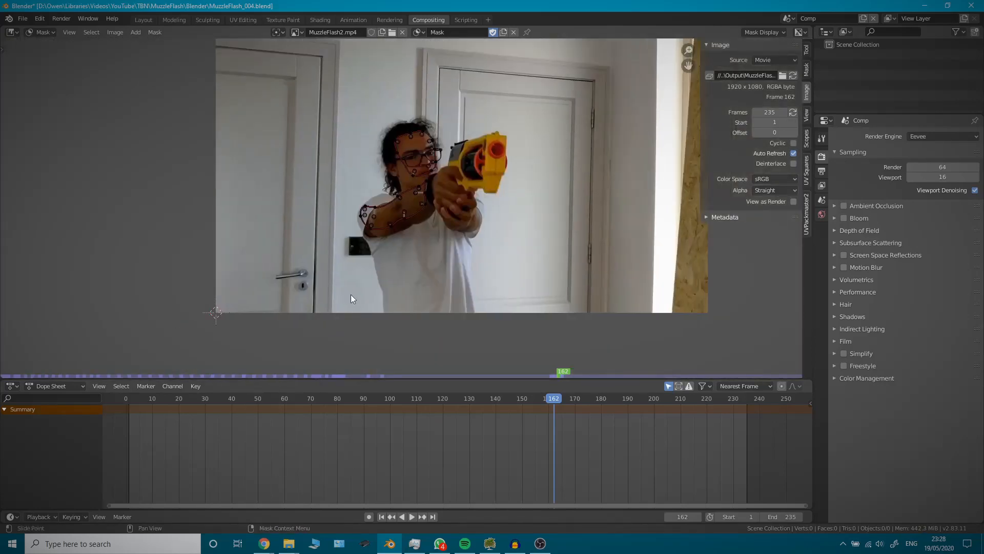
left_click(337, 312, "ctrl")
left_click(320, 224, "ctrl")
left_click(340, 177, "ctrl")
left_click(370, 169, "ctrl")
left_click(362, 123, "ctrl")
left_click(403, 97, "ctrl")
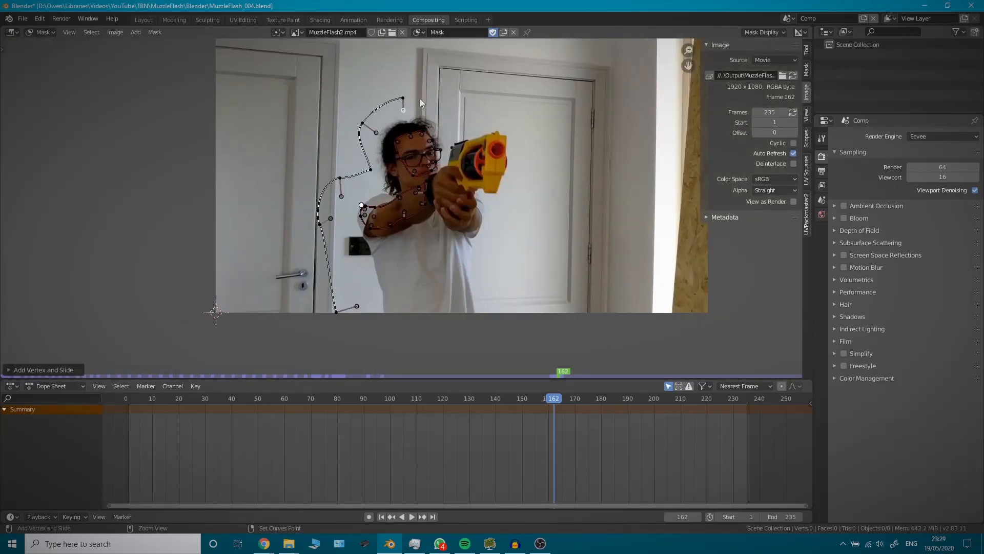
left_click(454, 114, "ctrl")
left_click(497, 131, "ctrl")
Continue the body outline down the front of the toy gun and along the arm and torso to below the frame.
scroll(487, 211, "up", 5)
middle_click_drag(487, 211, 423, 198, "shift")
left_click(424, 204, "ctrl")
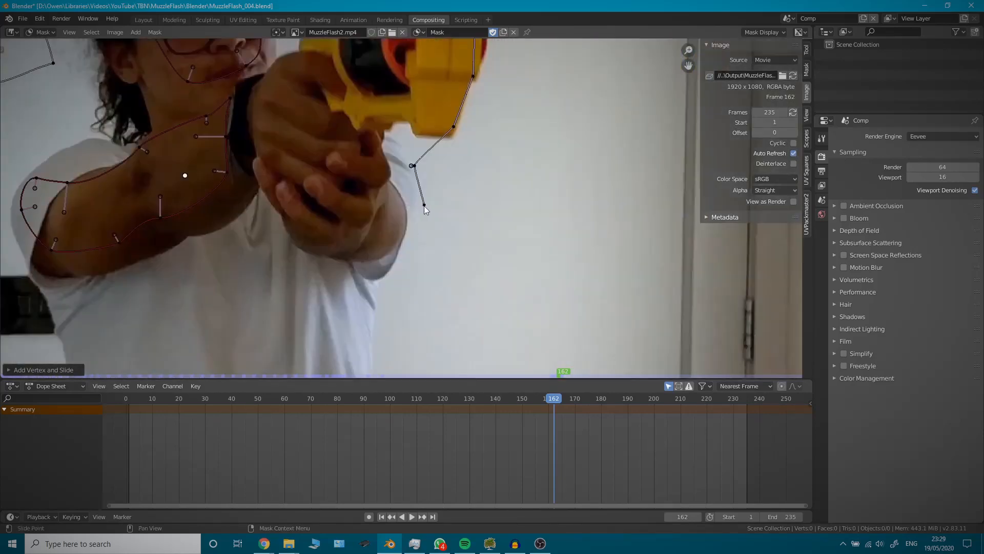
left_click(407, 259, "ctrl")
scroll(407, 259, "down", 2)
middle_click_drag(407, 259, 432, 154, "shift")
scroll(422, 242, "down", 2)
left_click(415, 239, "ctrl")
left_click(428, 293, "ctrl")
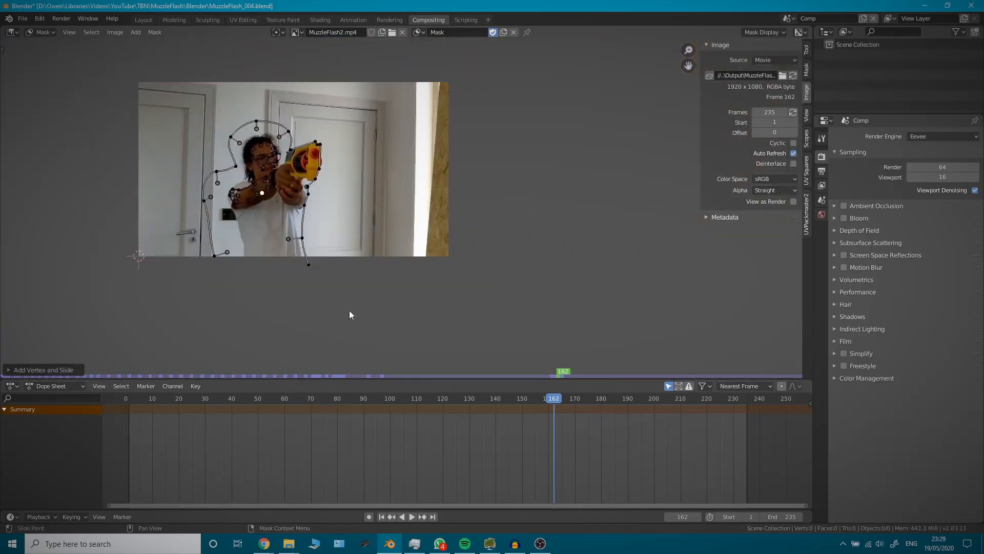
Carry the body outline around the outside of the whole frame and close it back at its starting point.
left_click(555, 304, "ctrl")
left_click(564, 114, "ctrl")
left_click(30, 115, "ctrl")
left_click(91, 220, "ctrl")
left_click(228, 257, "ctrl")
left_click(250, 208, "ctrl")
Move the body outline's points near the frame's lower edge and beside the arm to adjust the contour.
middle_click_drag(230, 218, 250, 306)
key("g")
left_click(257, 307)
left_click(255, 208)
key("g")
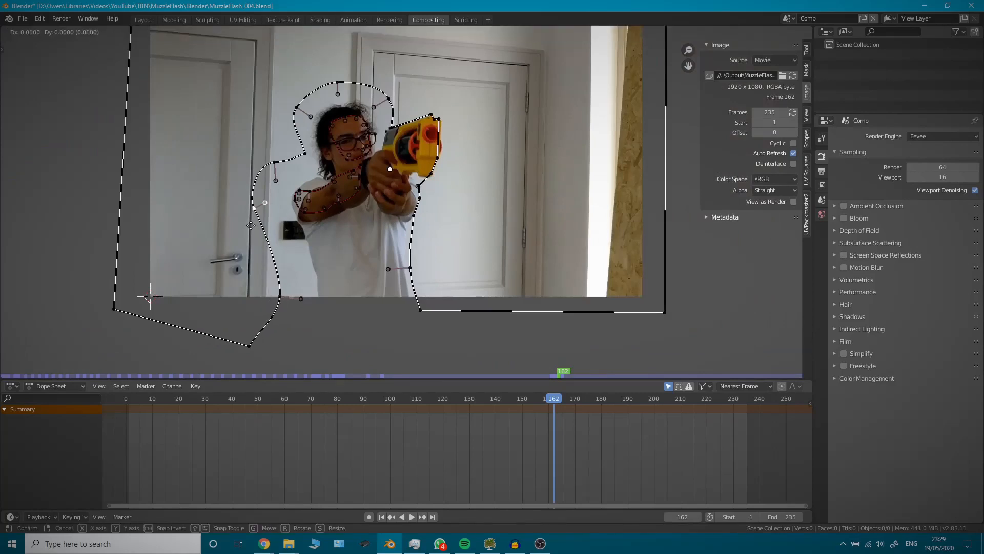
left_click(264, 206)
Reposition the outline points around the shooter's shoulder and head, lowering the point above the hair.
scroll(256, 200, "up", 3)
left_click(143, 114)
key("g")
left_click(211, 173)
key("g")
left_click(211, 186)
middle_click_drag(219, 104, 221, 192)
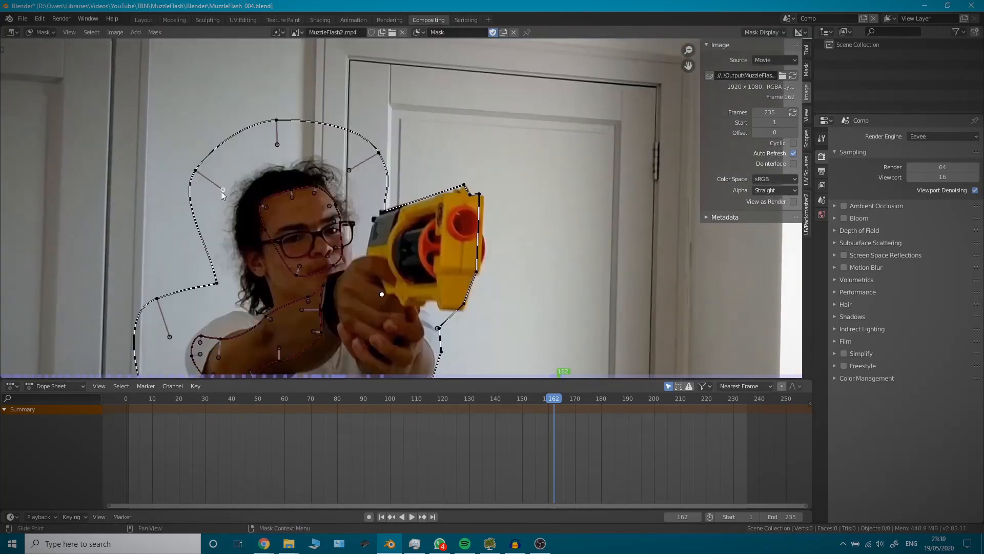
left_click(278, 119)
key("g")
left_click(282, 129)
Return the area to the Compositor and assign the drawn mask to the Mask node.
scroll(306, 250, "down", 6)
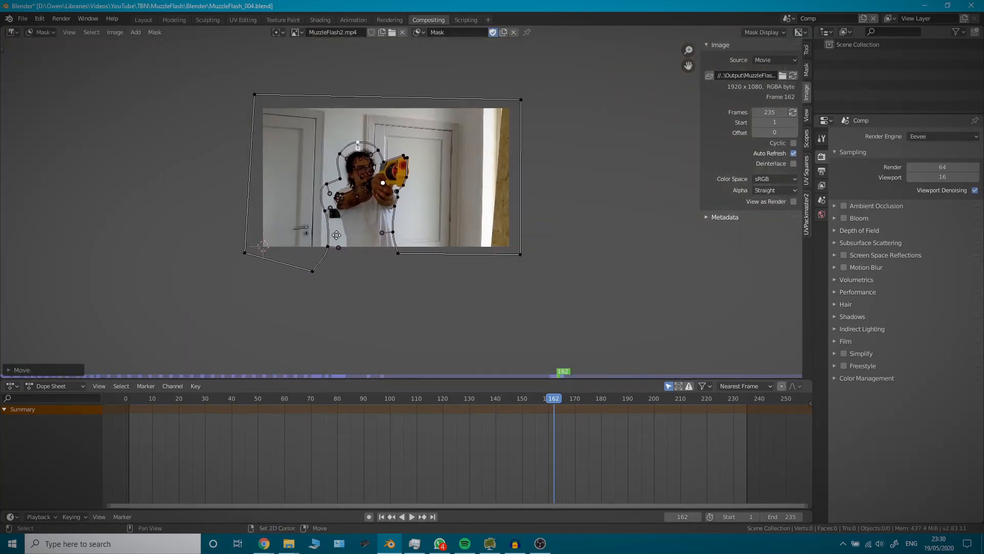
middle_click_drag(399, 208, 401, 241)
scroll(400, 242, "up", 2)
left_click(14, 33)
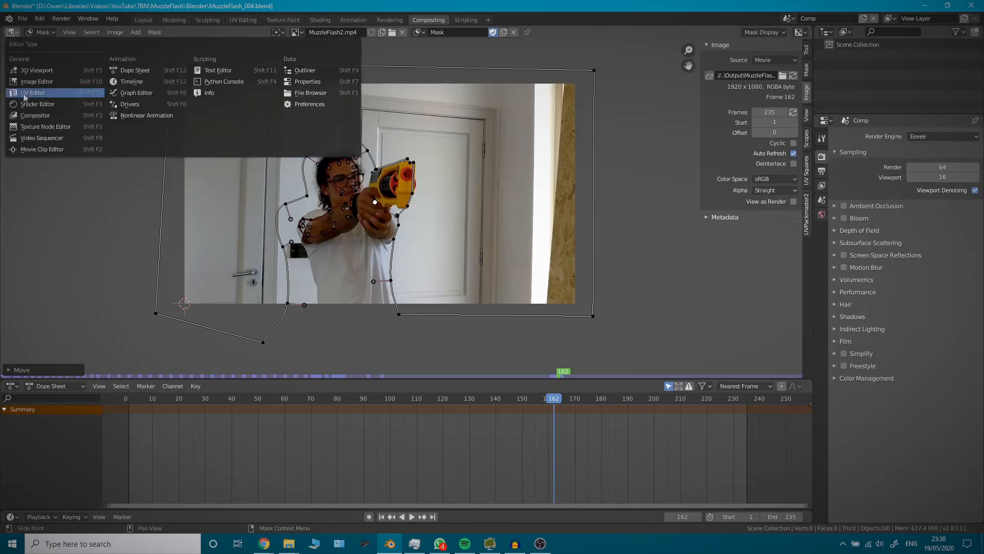
left_click(30, 119)
scroll(307, 257, "down", 2)
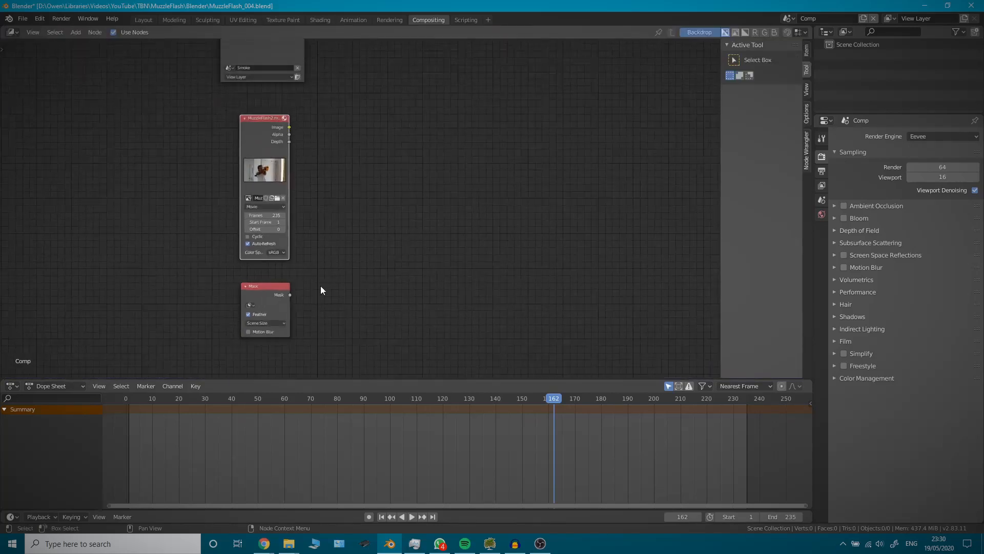
left_click(249, 304)
left_click(258, 318)
scroll(324, 312, "up", 2)
scroll(348, 200, "down", 2)
Preview the MuzzleFlash2.mp4 node in the backdrop through a Viewer node and place that Viewer below the Composite node.
middle_click_drag(355, 164, 358, 281)
scroll(359, 259, "down", 3)
middle_click_drag(359, 213, 360, 338)
scroll(353, 297, "down", 1)
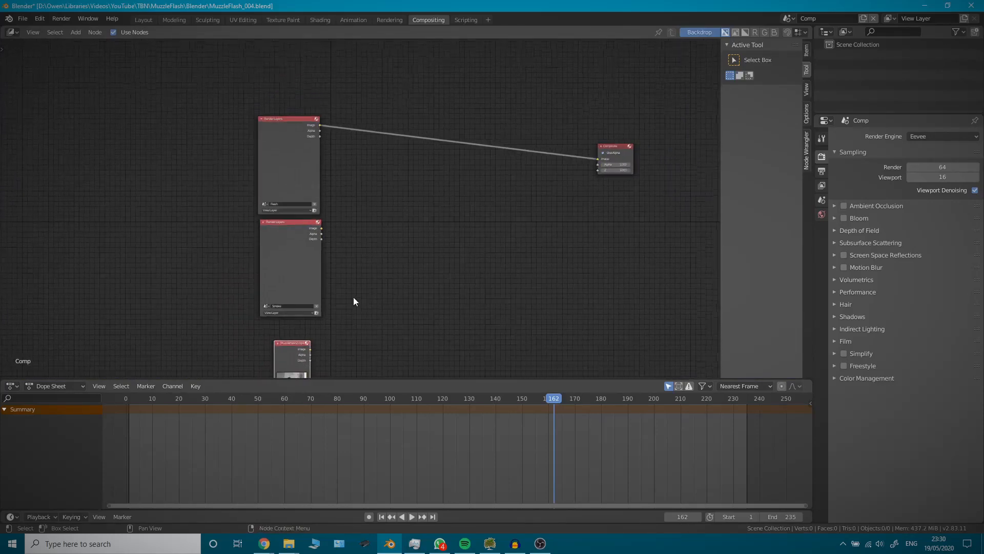
scroll(352, 297, "up", 1)
middle_click_drag(353, 297, 264, 208)
left_click(193, 274, "ctrl+shift")
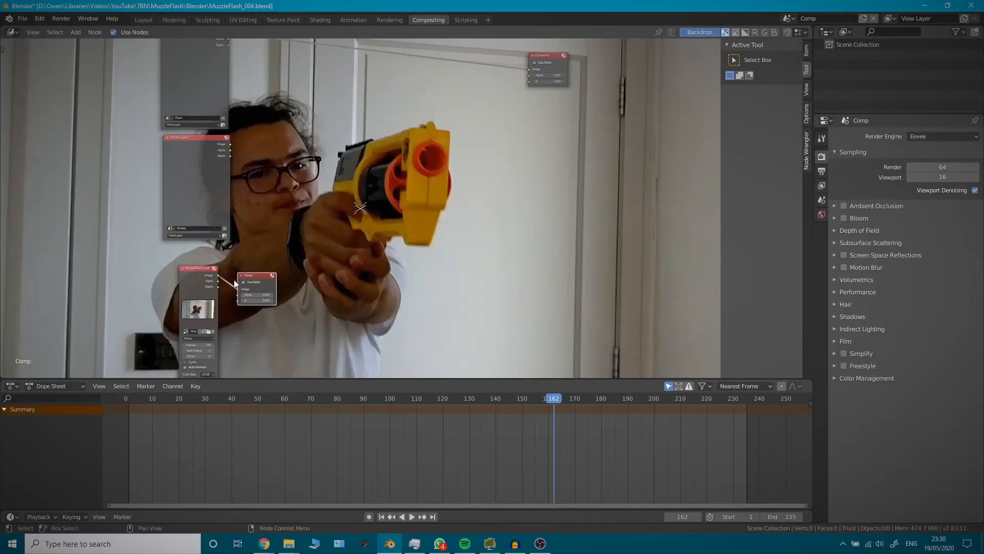
scroll(278, 307, "up", 1)
middle_click_drag(279, 306, 259, 273)
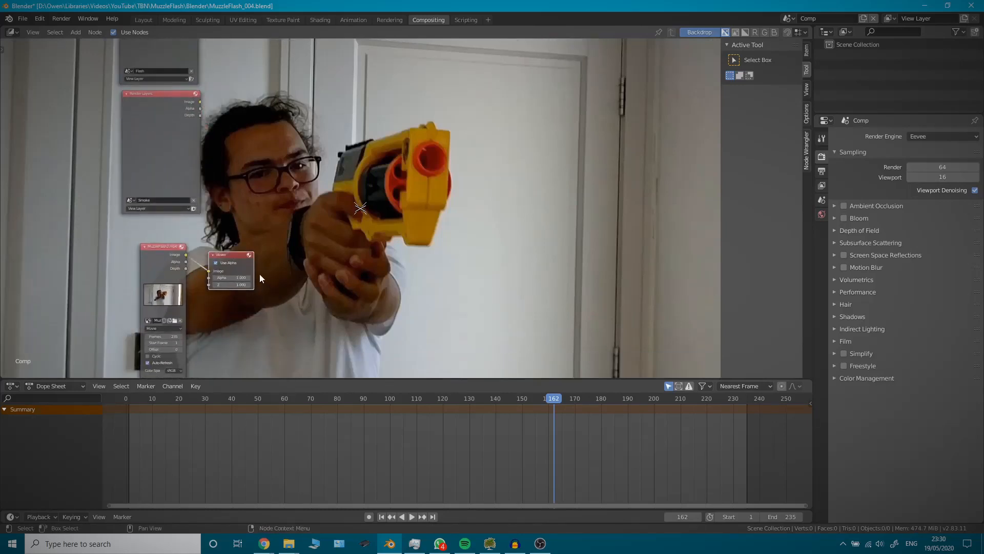
left_click_drag(259, 271, 568, 195)
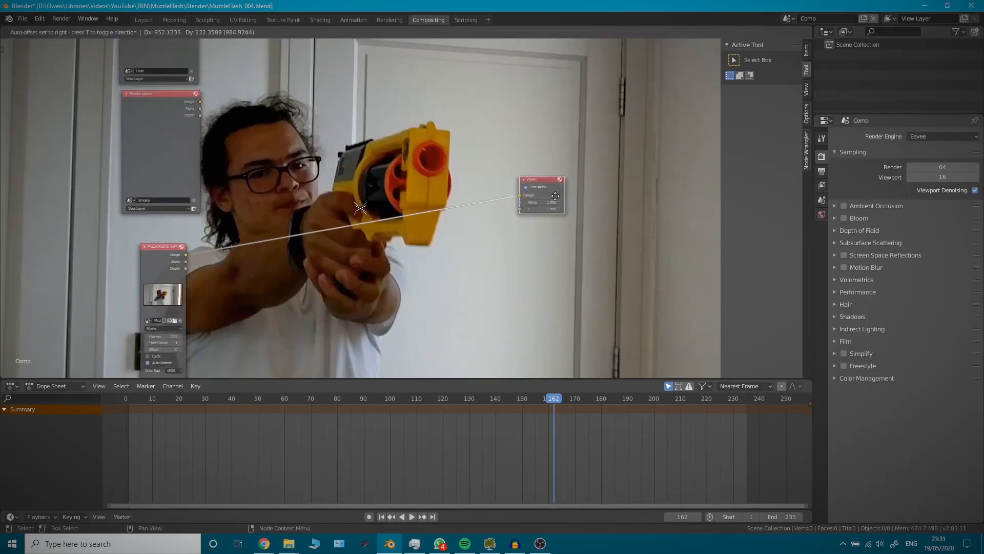
scroll(413, 285, "down", 1)
scroll(351, 211, "down", 1)
middle_click_drag(352, 211, 360, 252)
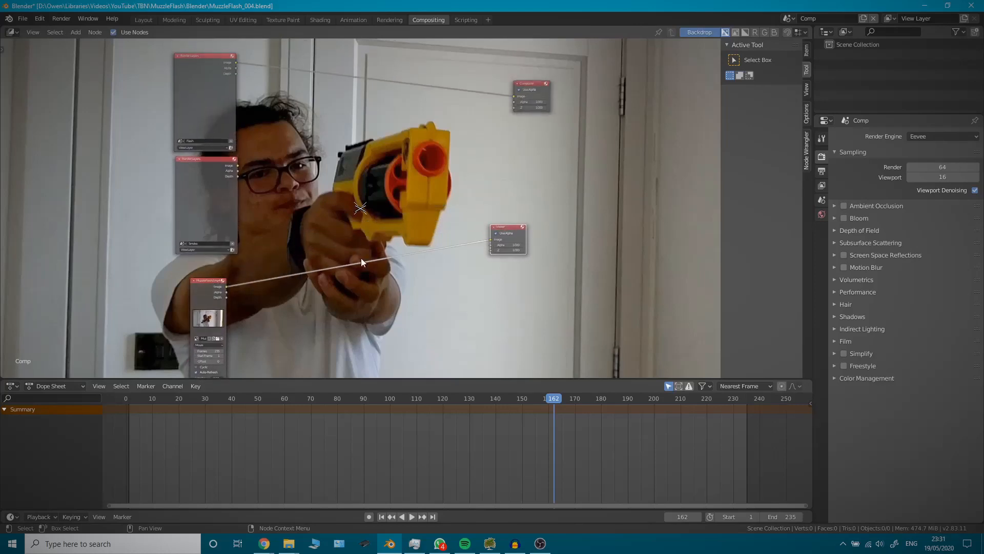
Switch to the Flash scene and render its current frame.
scroll(348, 251, "down", 1)
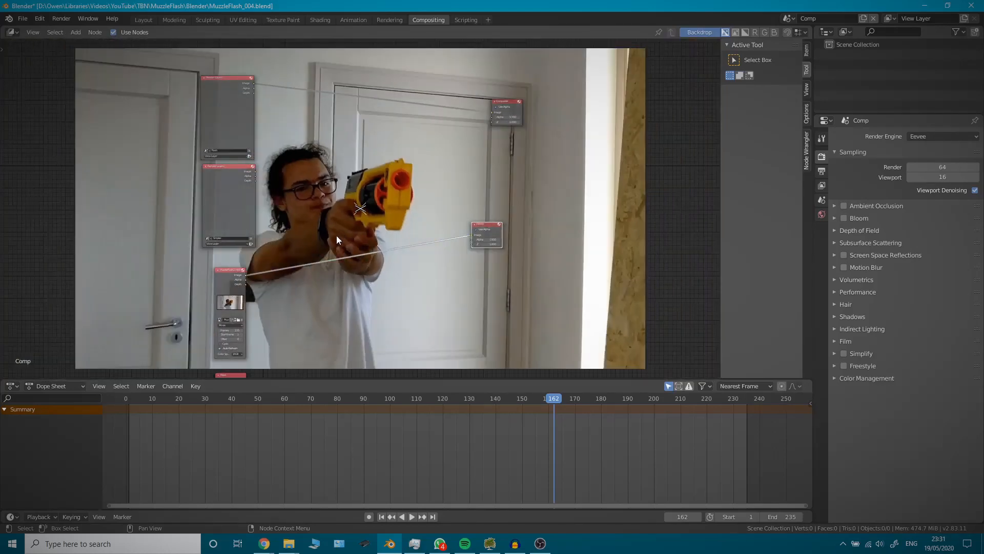
scroll(312, 236, "up", 1)
scroll(312, 236, "up", 1)
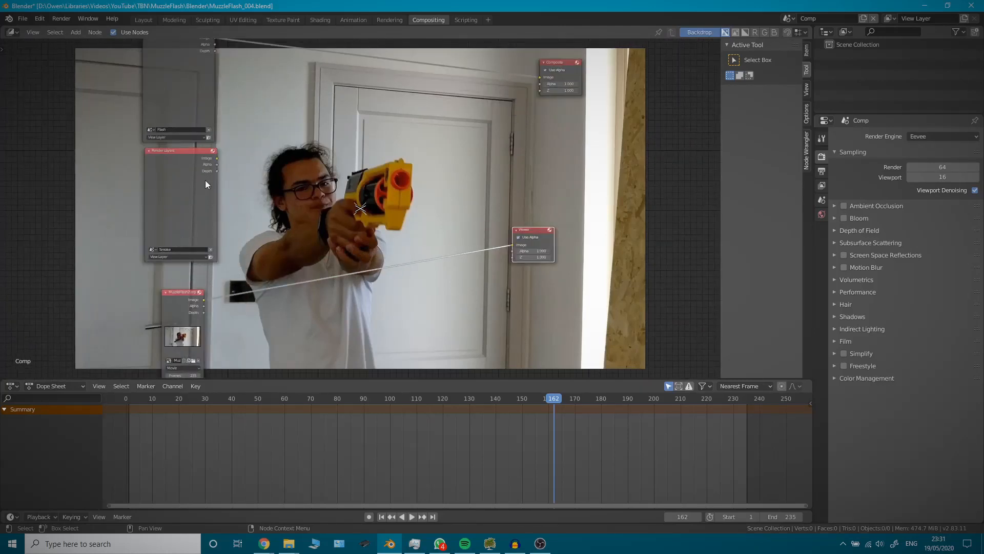
left_click(787, 21)
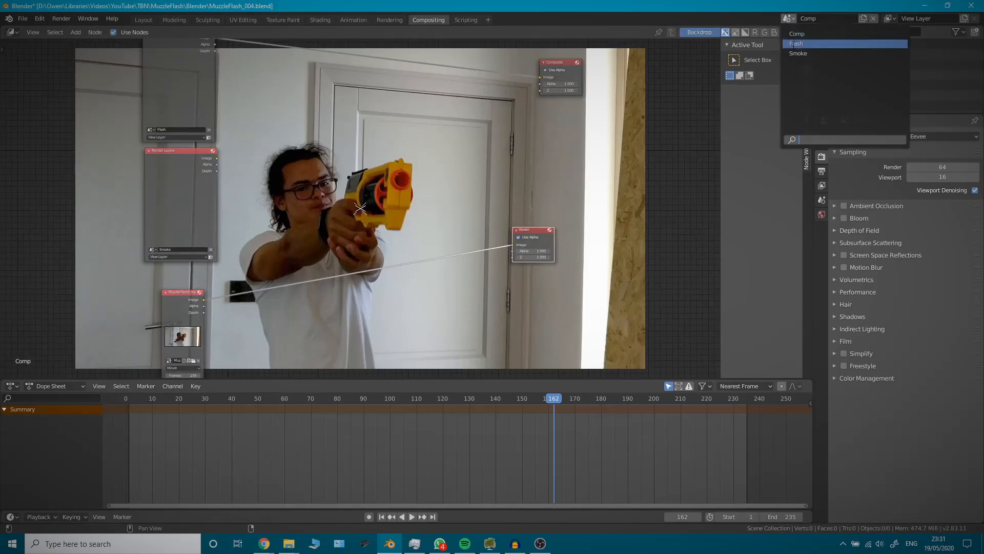
left_click(795, 43)
key("F12")
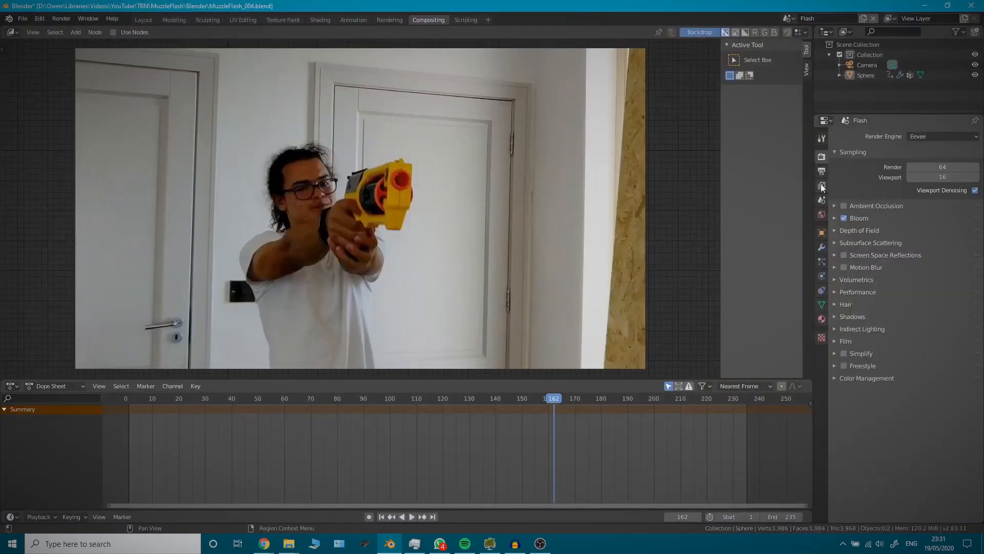
Darken the World background color of the Flash scene.
left_click(820, 215)
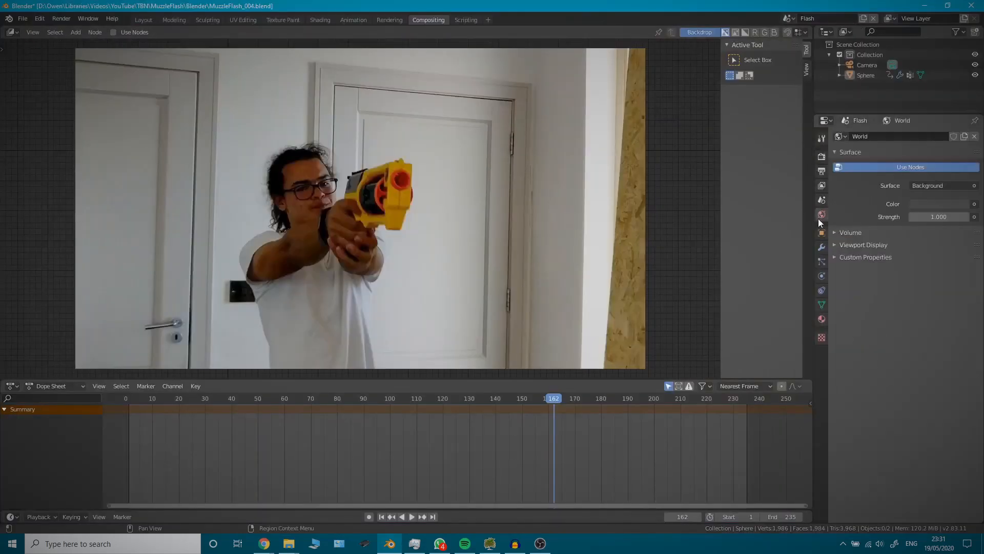
left_click(916, 203)
left_click_drag(958, 122, 959, 134)
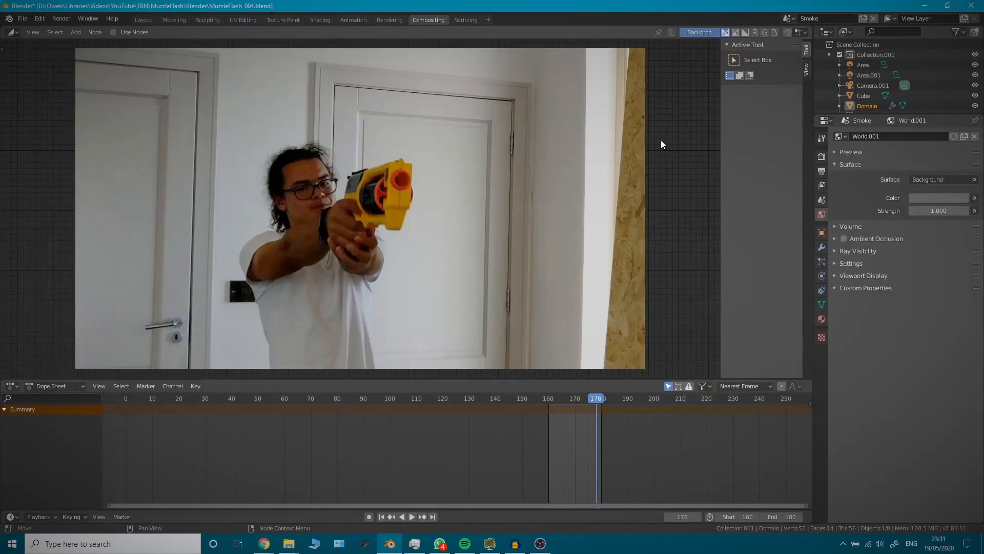
Render frame 178 of the Smoke scene, then return to the Comp scene's node tree.
key("F12")
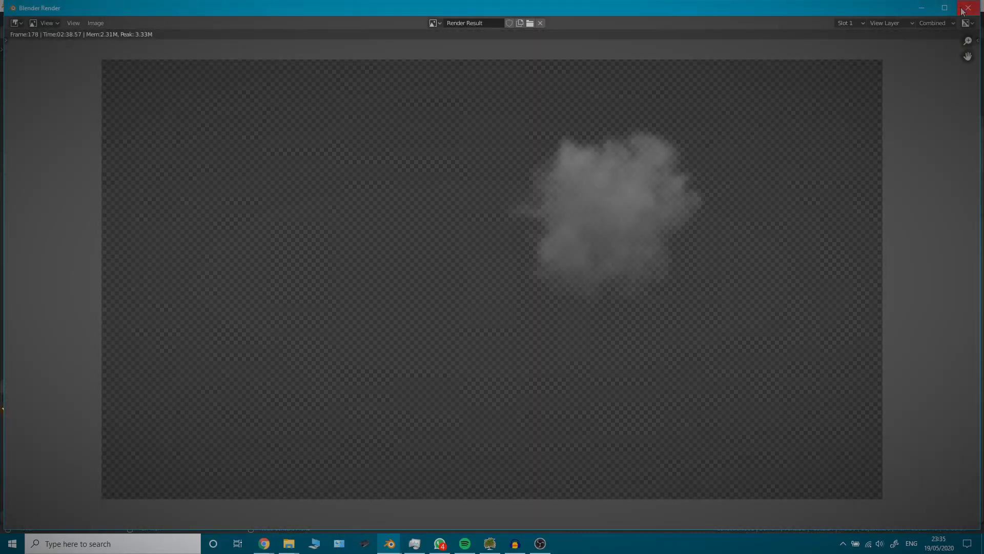
left_click(963, 9)
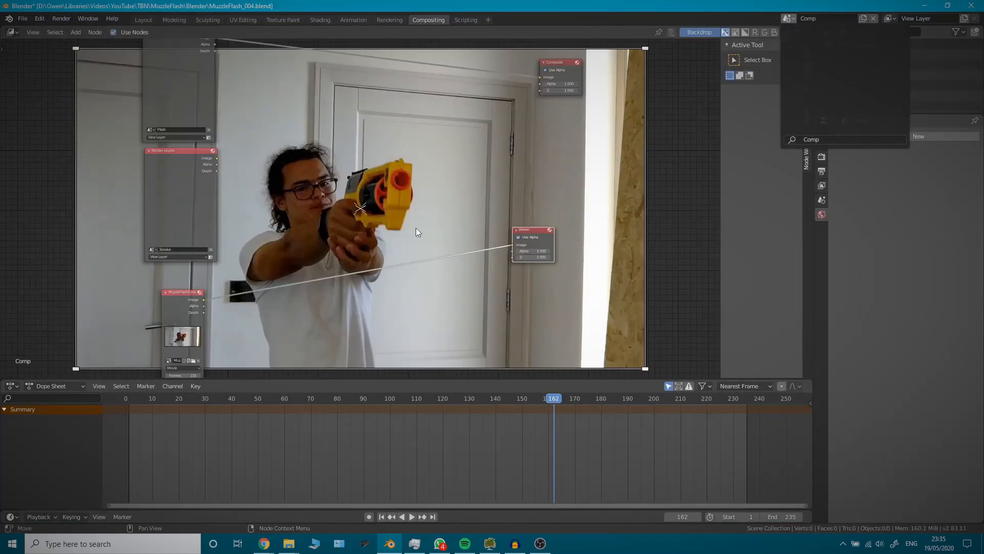
scroll(305, 220, "up", 1)
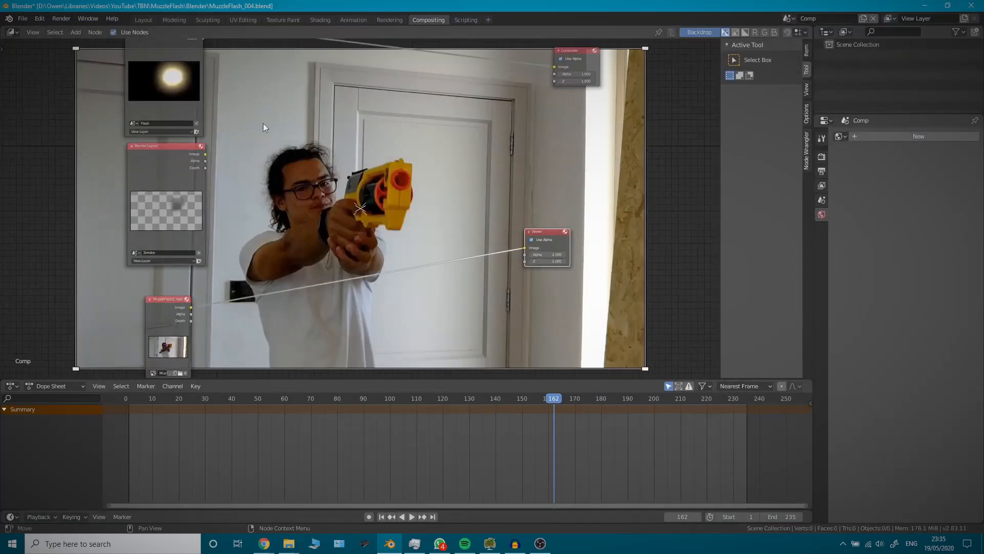
middle_click_drag(263, 125, 267, 185)
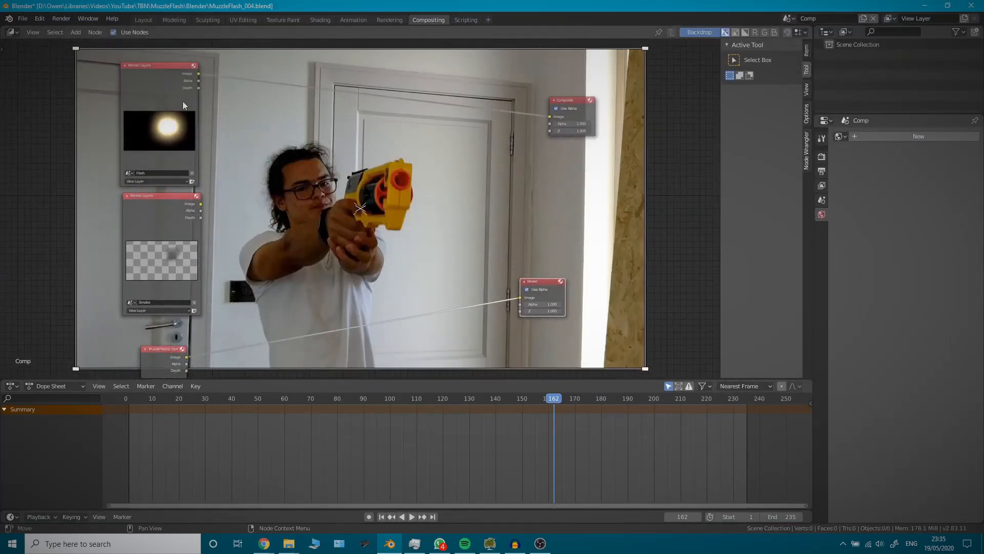
left_click(143, 82)
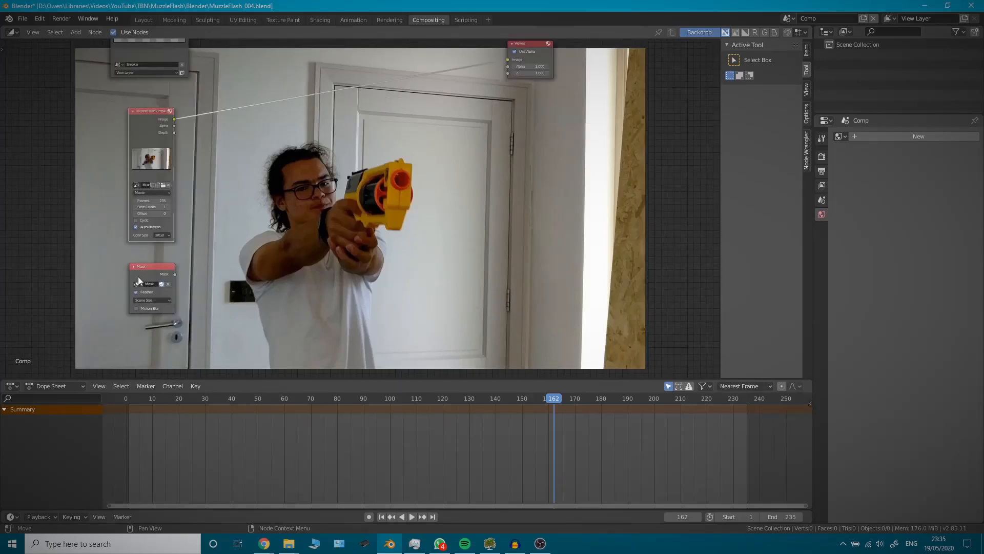
Add a Blur filter node beside the Mask node.
scroll(178, 250, "up", 1)
middle_click_drag(232, 211, 246, 218)
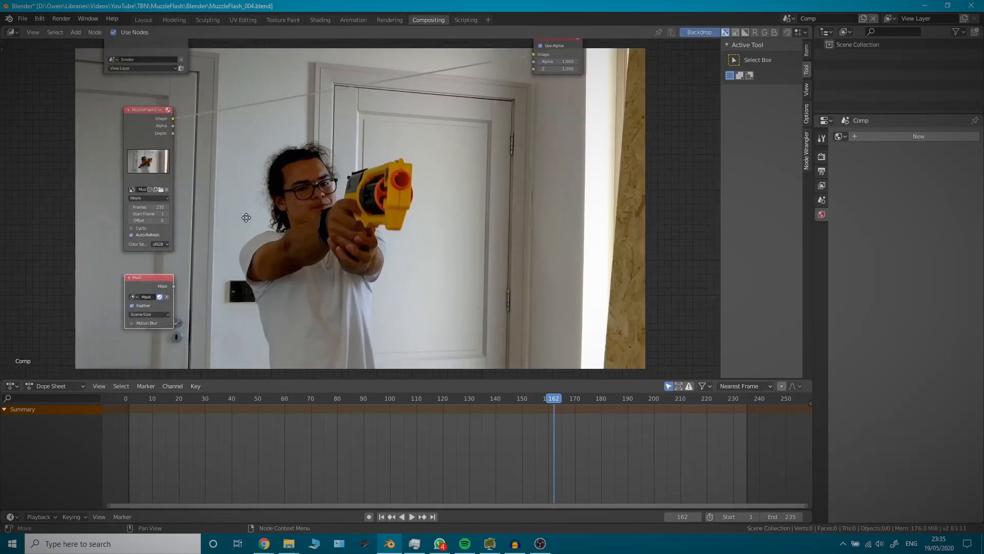
key("shift+a")
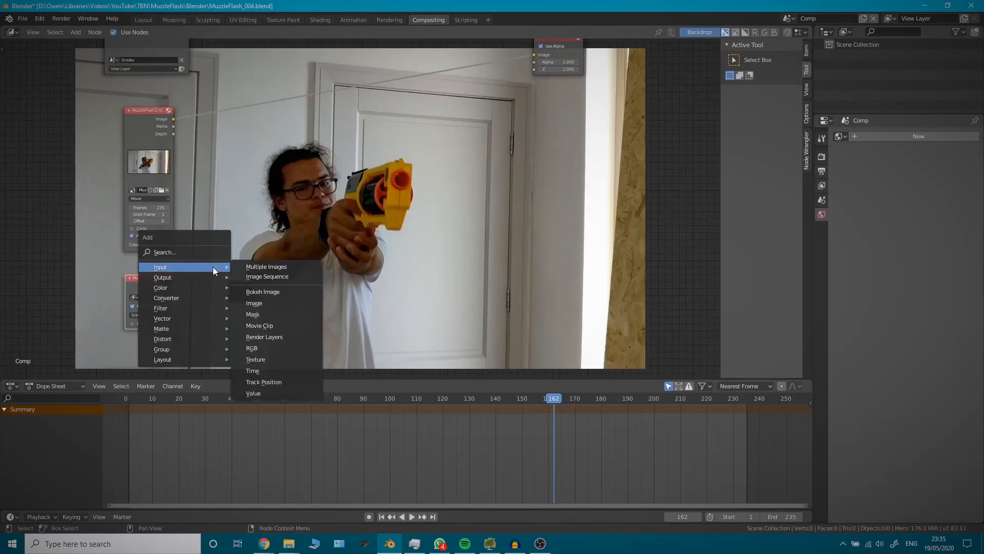
mouse_move(207, 273)
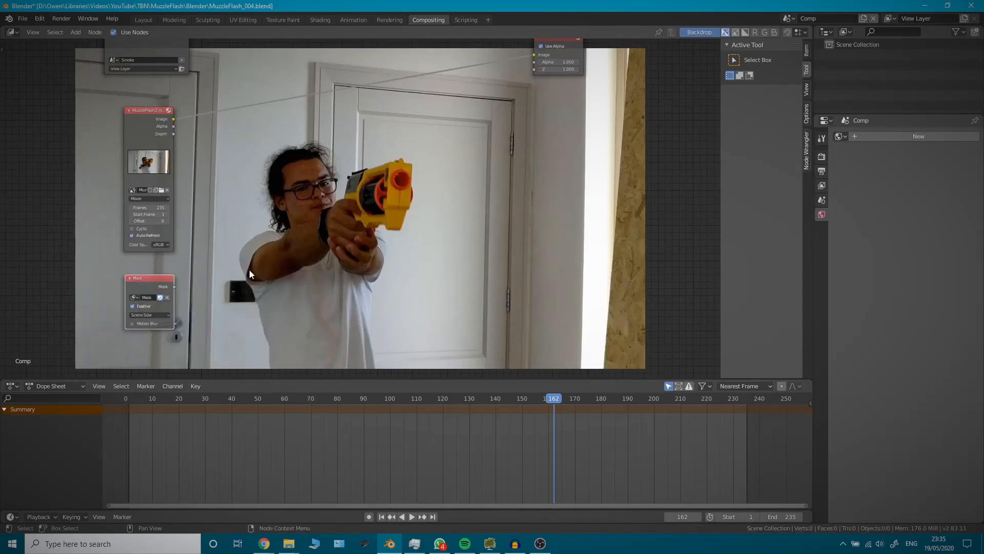
key("shift+a")
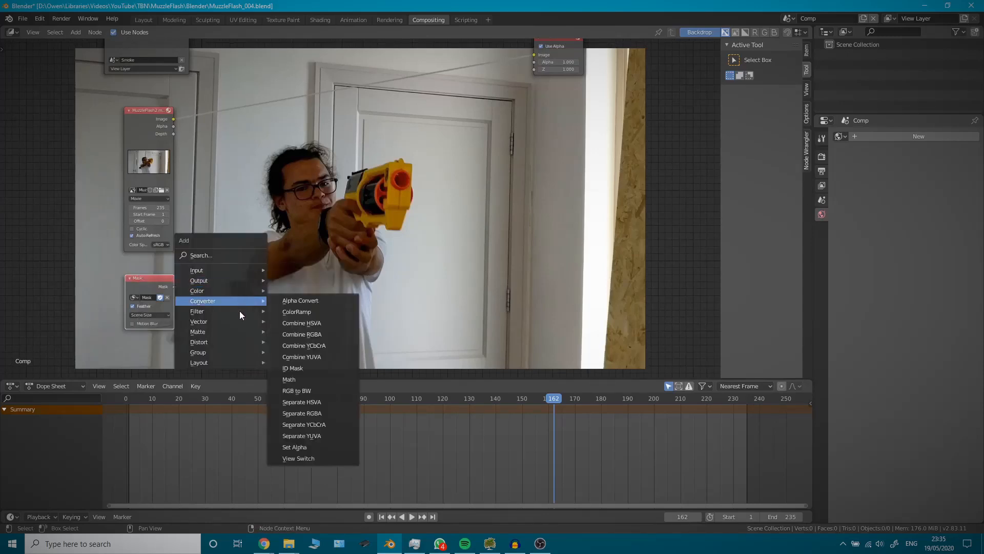
mouse_move(239, 311)
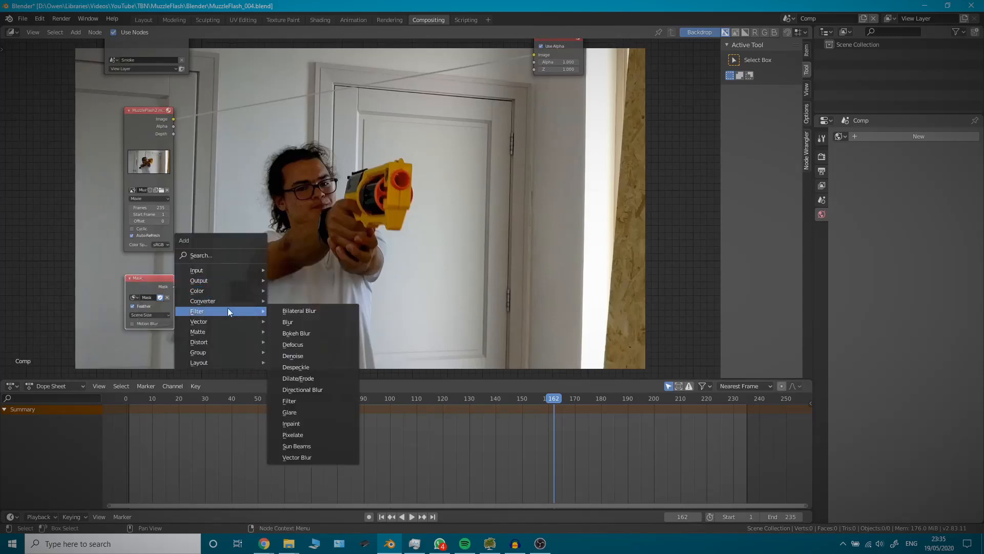
left_click(293, 320)
left_click(227, 278)
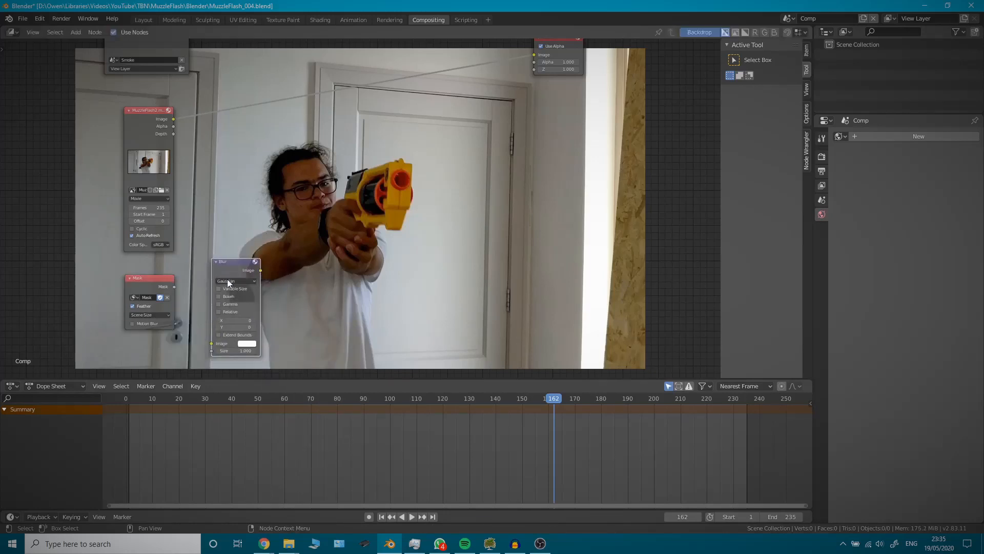
Set the Blur node's X and Y to 30 and feed the Mask node's output into its Image input.
left_click(237, 321)
type("30")
key("Tab")
type("30")
key("Return")
left_click_drag(174, 287, 209, 345)
Add a Color Balance node and link the MuzzleFlash2.mp4 image output to its Image input.
middle_click_drag(319, 222, 288, 252)
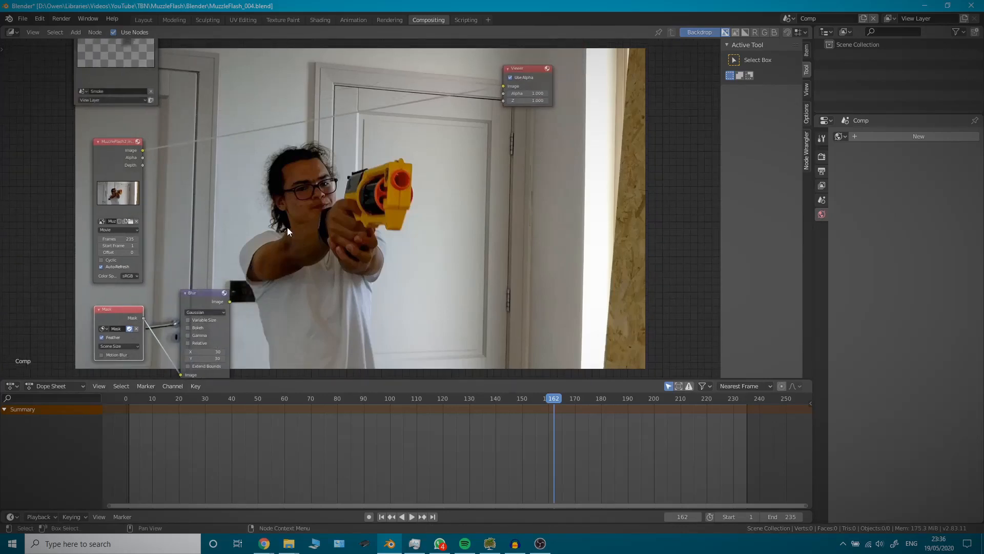
left_click(109, 158)
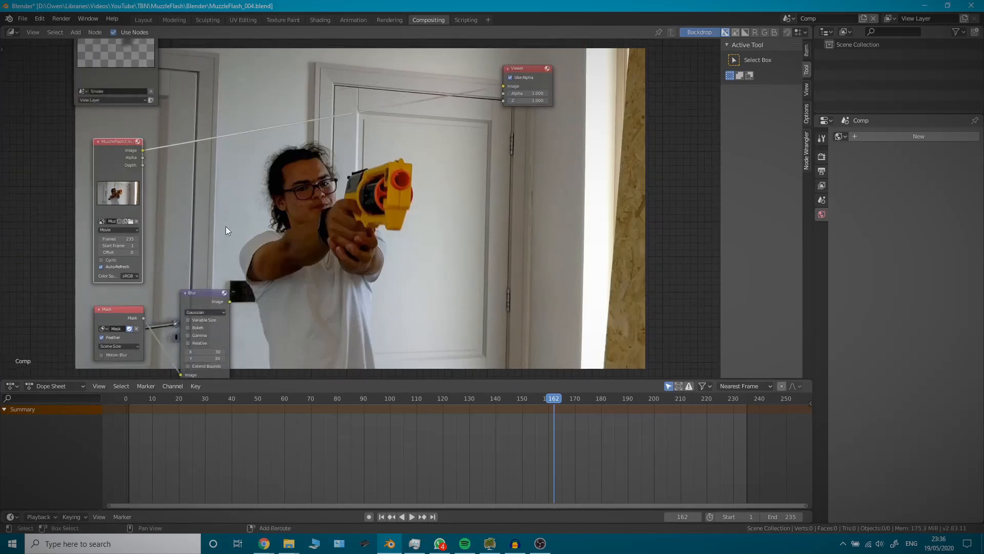
key("shift+a")
mouse_move(226, 226)
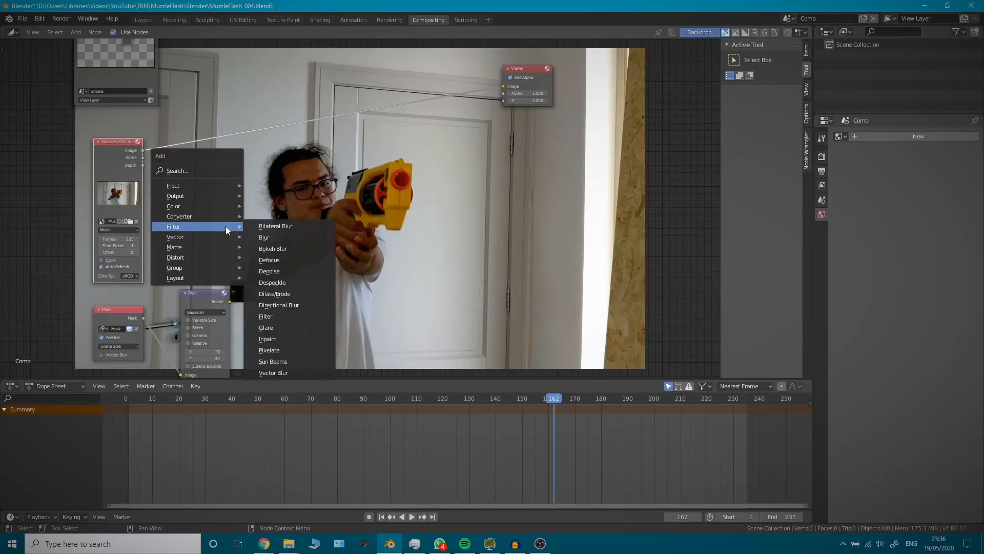
mouse_move(207, 209)
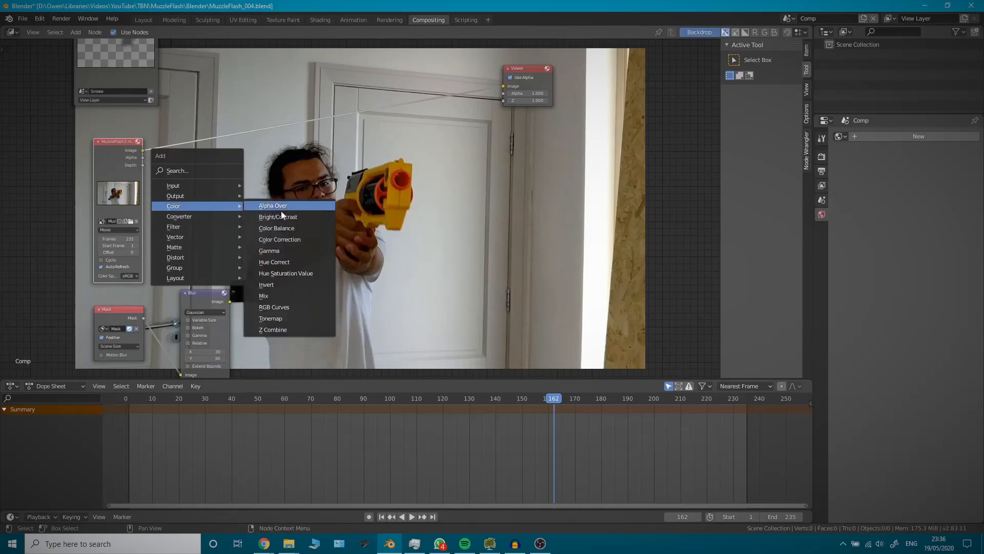
left_click(289, 226)
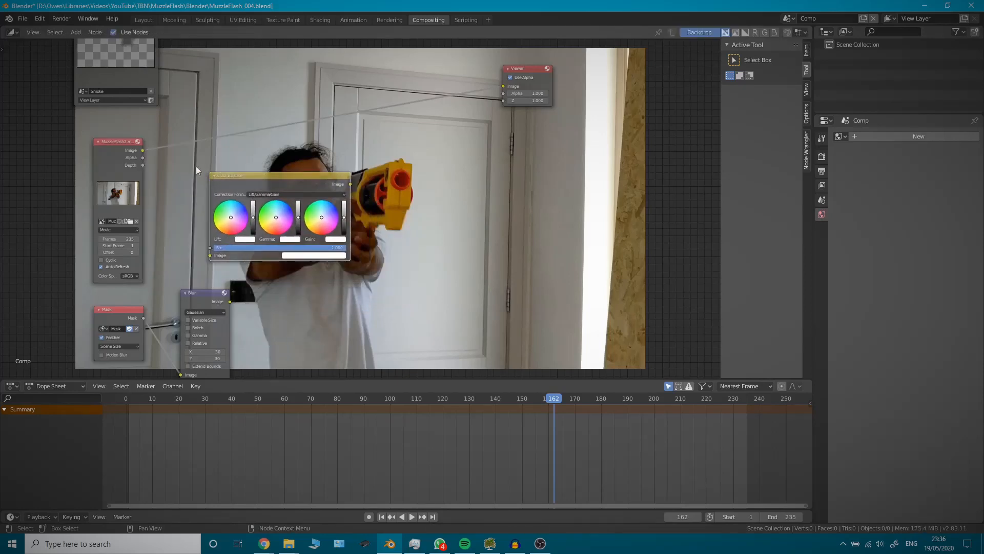
left_click_drag(143, 150, 213, 254)
Raise the Color Balance node's gamma slightly and preview the node in the backdrop through the Viewer.
middle_click_drag(394, 240, 334, 236)
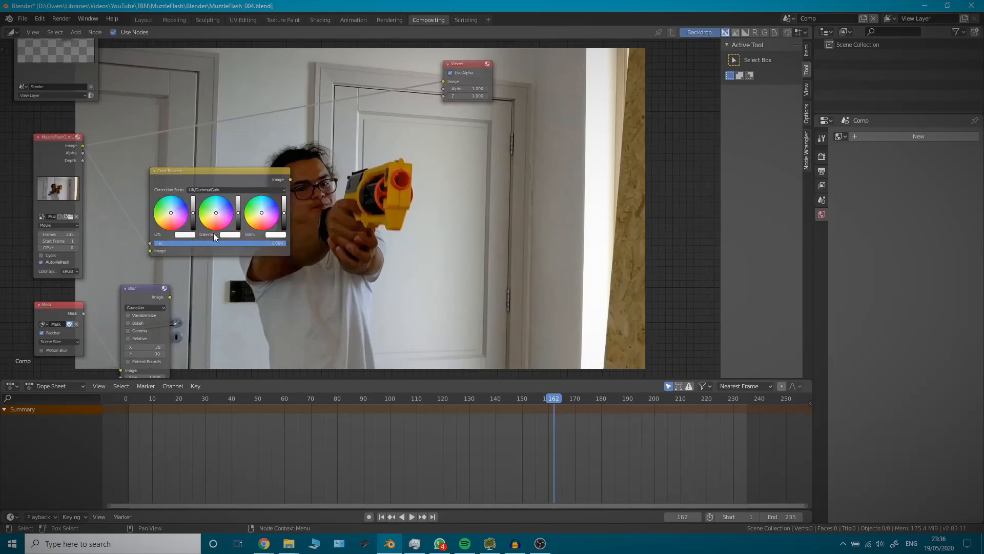
scroll(210, 306, "up", 1)
scroll(210, 305, "up", 1)
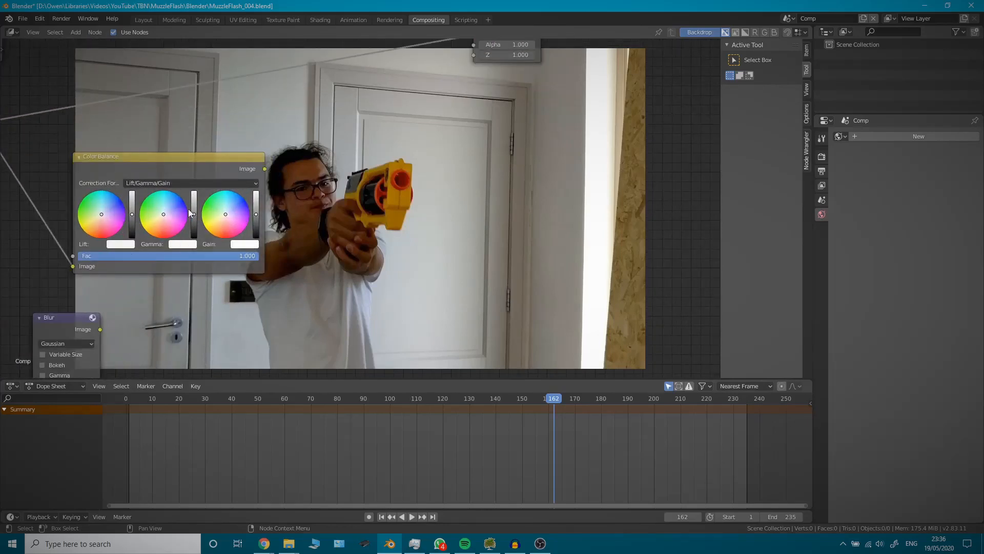
left_click(181, 180)
left_click(181, 180)
left_click_drag(193, 214, 194, 207)
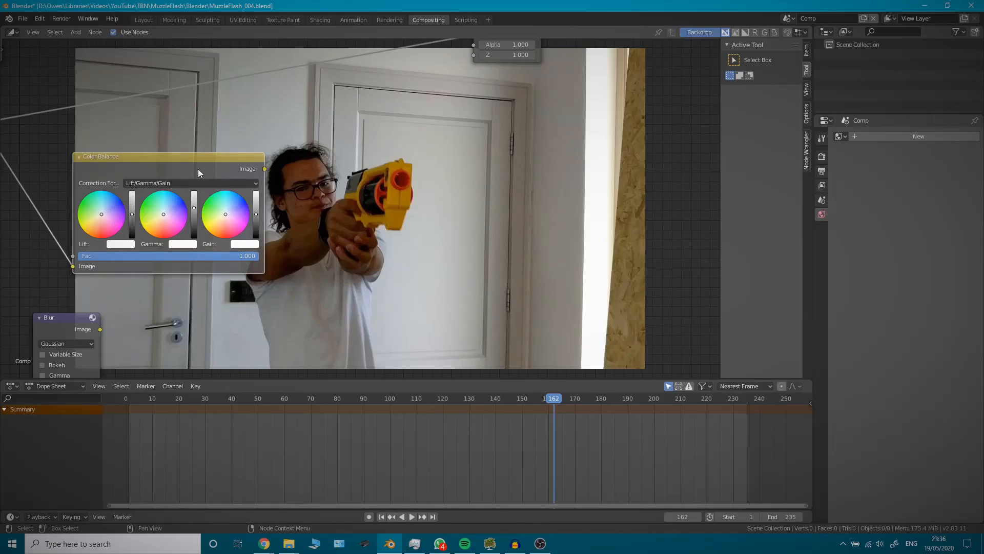
middle_click_drag(198, 168, 162, 243)
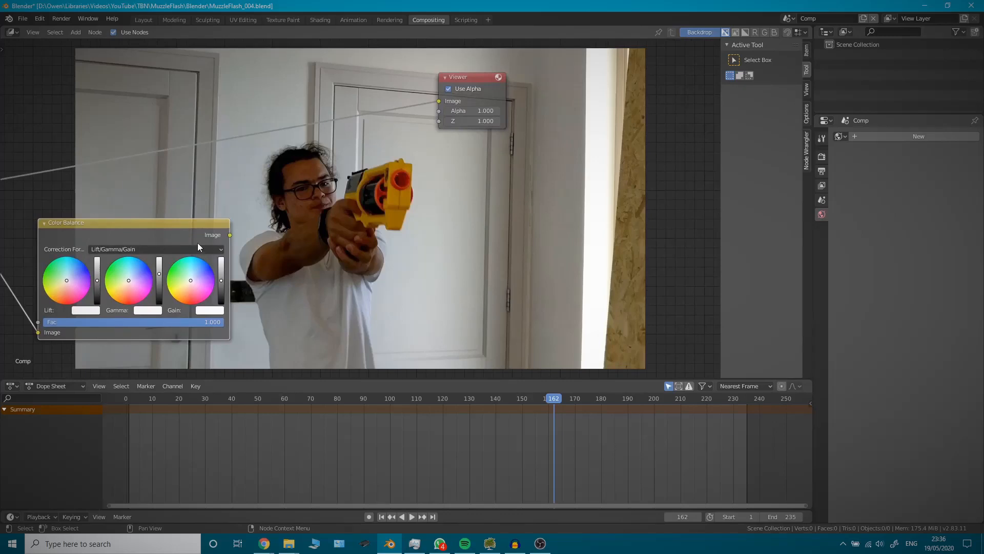
left_click(158, 233, "ctrl+shift")
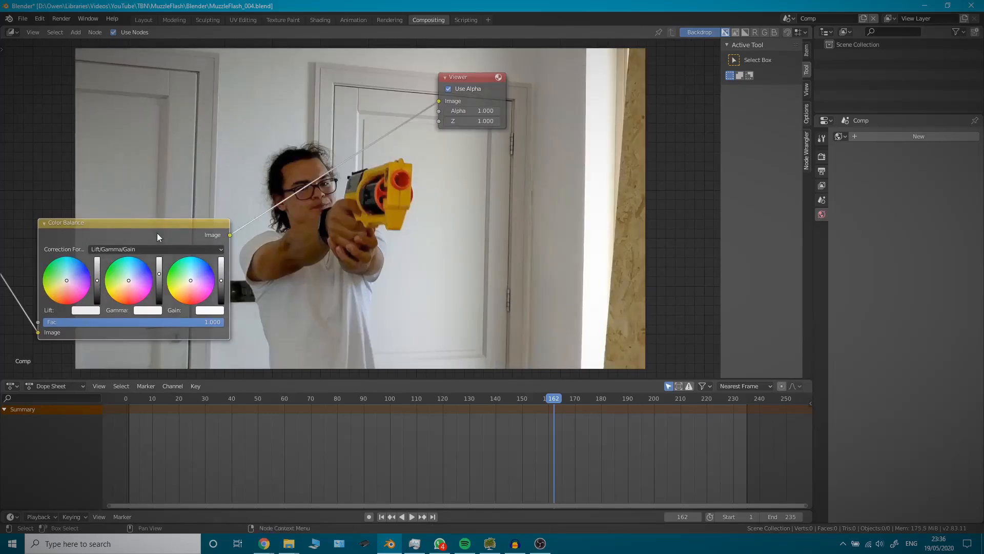
Raise the Color Balance gamma to its maximum, tint it toward orange-red, and brighten the gain slightly.
middle_click_drag(330, 313, 322, 281)
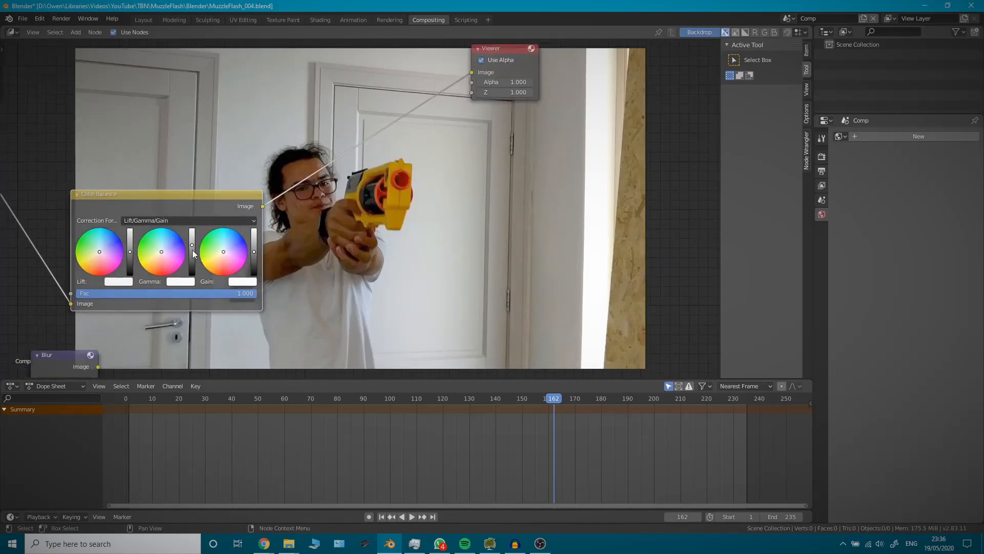
left_click_drag(193, 245, 192, 229)
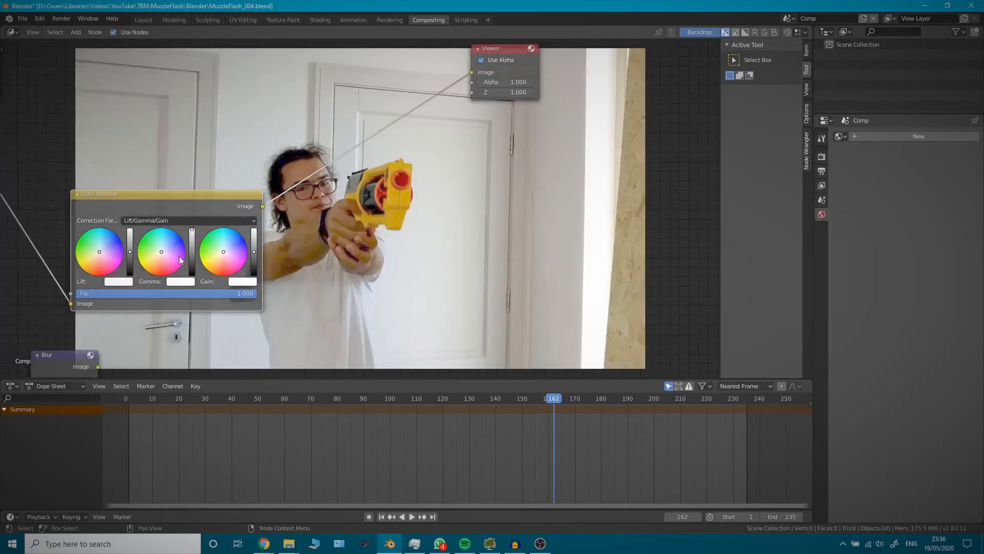
left_click_drag(173, 256, 158, 262)
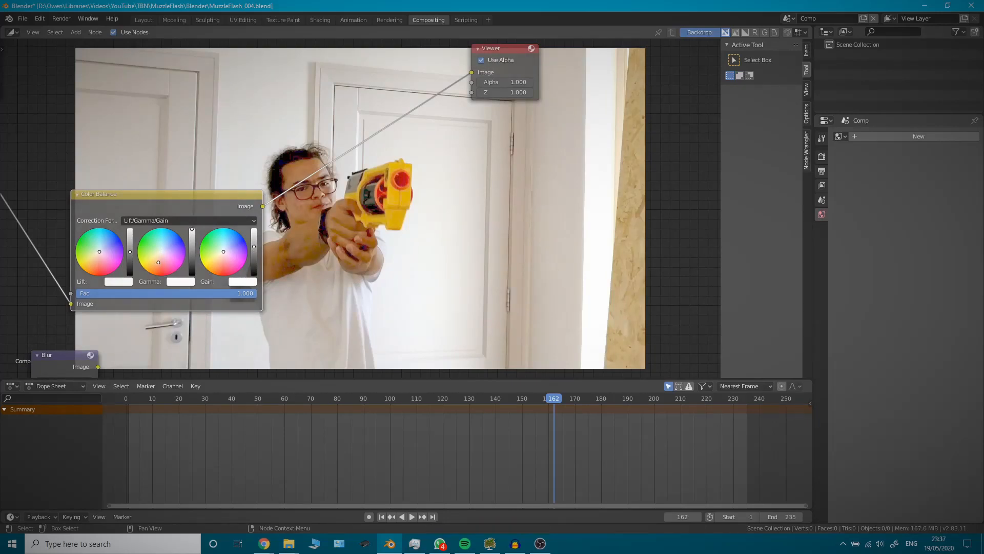
Compare the original footage with the Color Balance result by alternating the two in the Viewer.
scroll(218, 177, "down", 4)
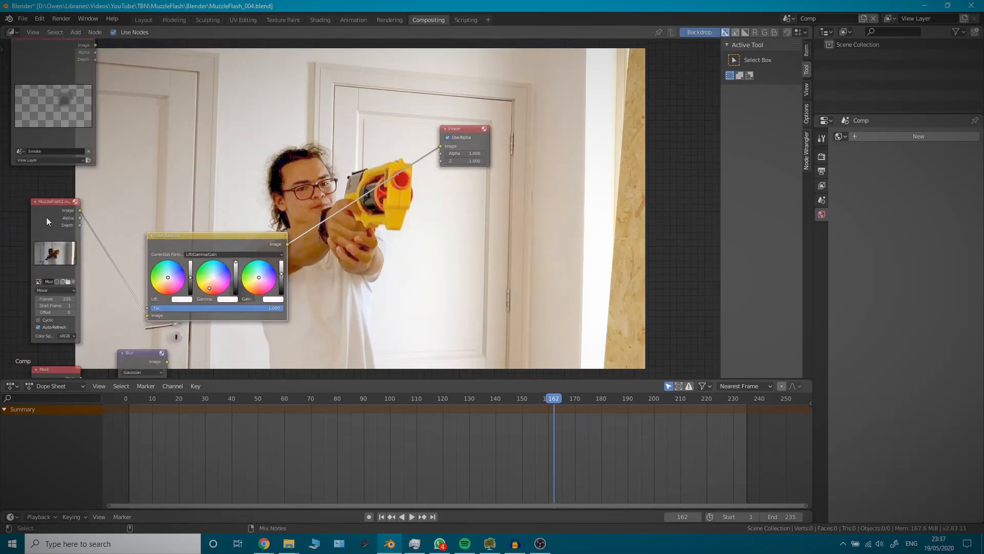
left_click(46, 217, "ctrl+shift")
left_click(195, 245, "ctrl+shift")
left_click(51, 218, "ctrl+shift")
left_click(188, 240, "ctrl+shift")
left_click(51, 217, "ctrl+shift")
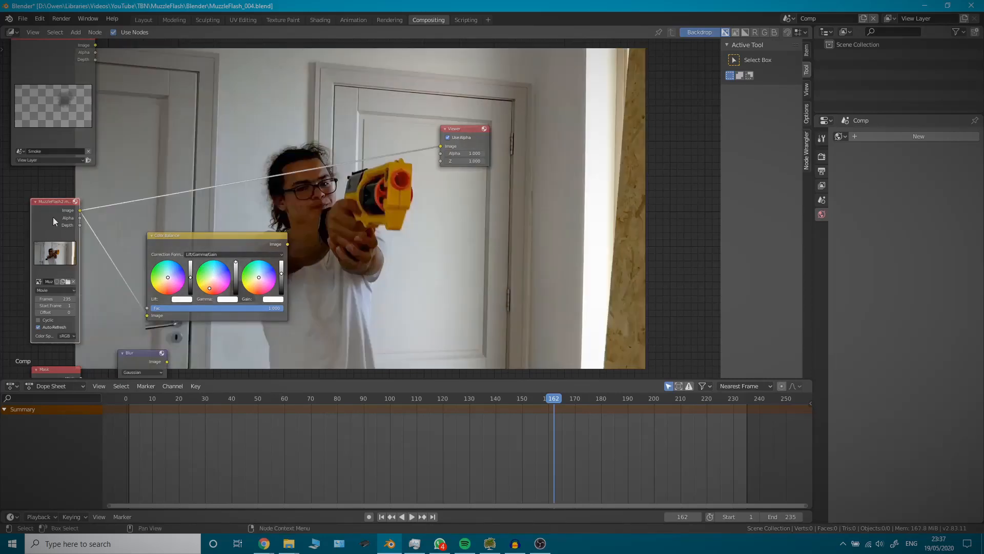
left_click(192, 243, "ctrl+shift")
Add an Alpha Over node on the link between the Color Balance node and the Viewer.
middle_click_drag(310, 323, 220, 305)
scroll(220, 306, "down", 2)
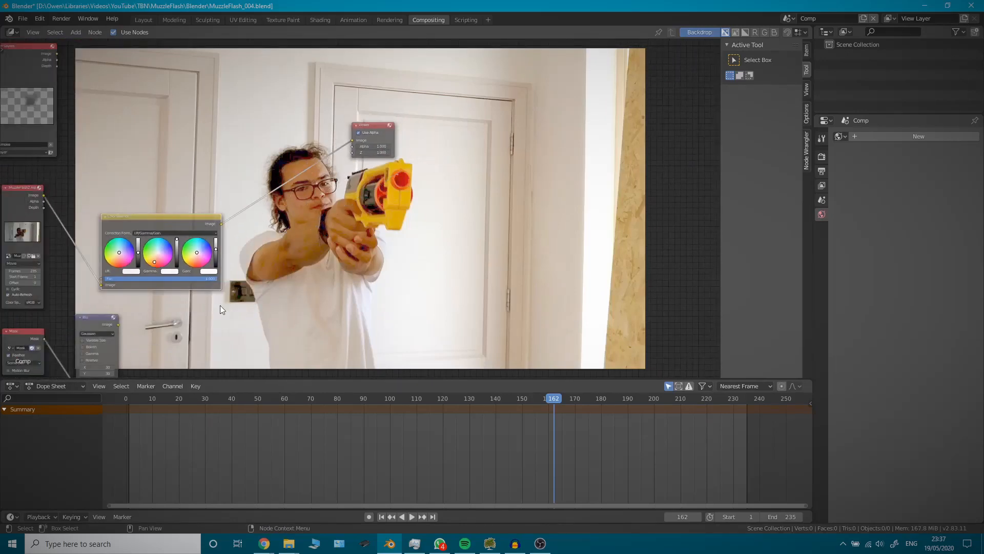
scroll(219, 313, "up", 2)
key("shift+a")
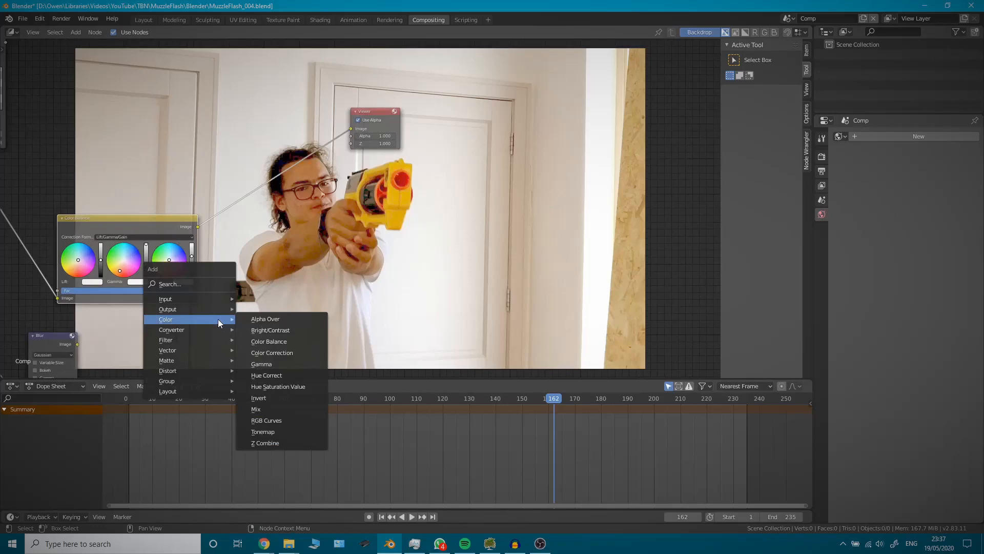
left_click(255, 318)
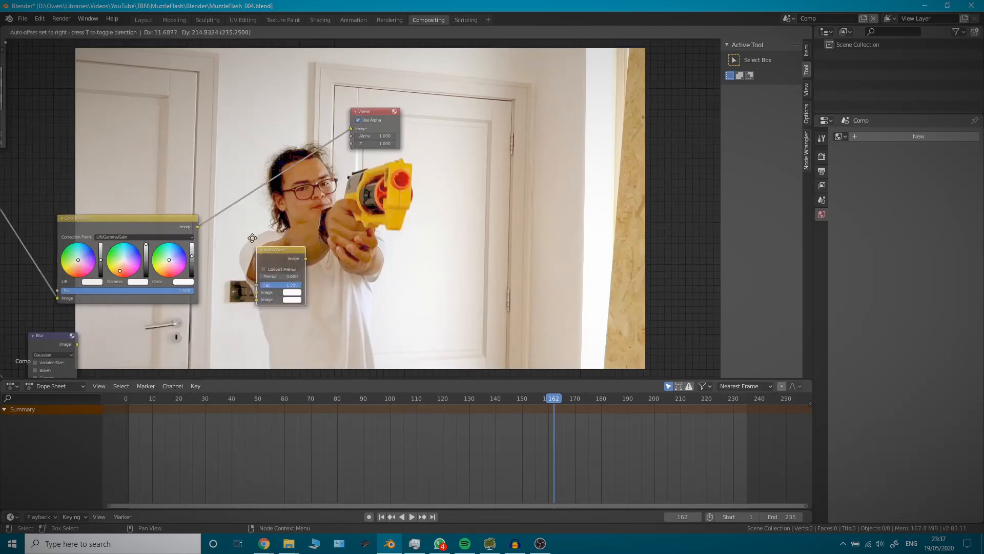
left_click(234, 203)
Link the MuzzleFlash2.mp4 image to the Alpha Over node, arranging its inputs so the footage is first and the Color Balance result second.
key("Home")
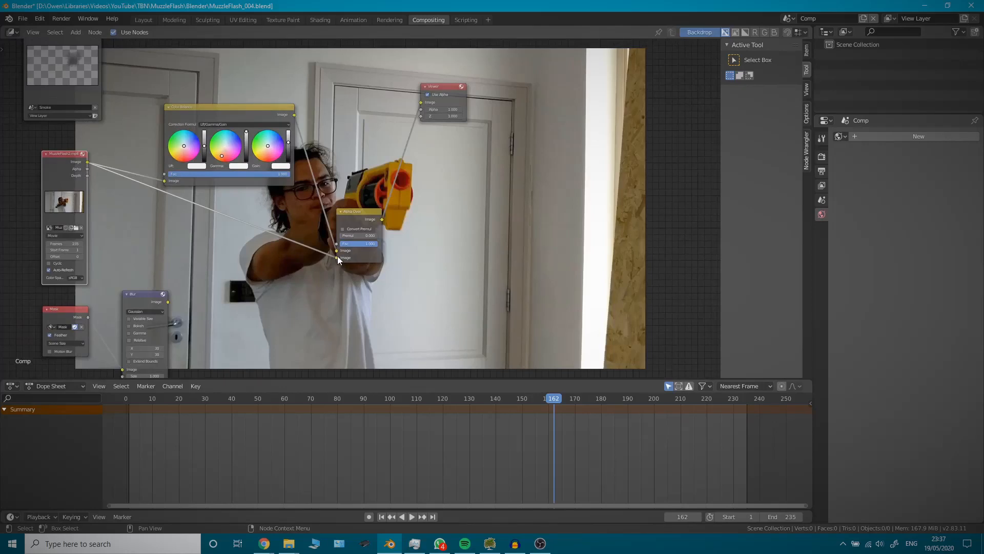
mouse_move(337, 256)
left_mouse_down()
mouse_move(323, 250)
mouse_move(337, 256)
left_mouse_up()
scroll(326, 290, "up", 3)
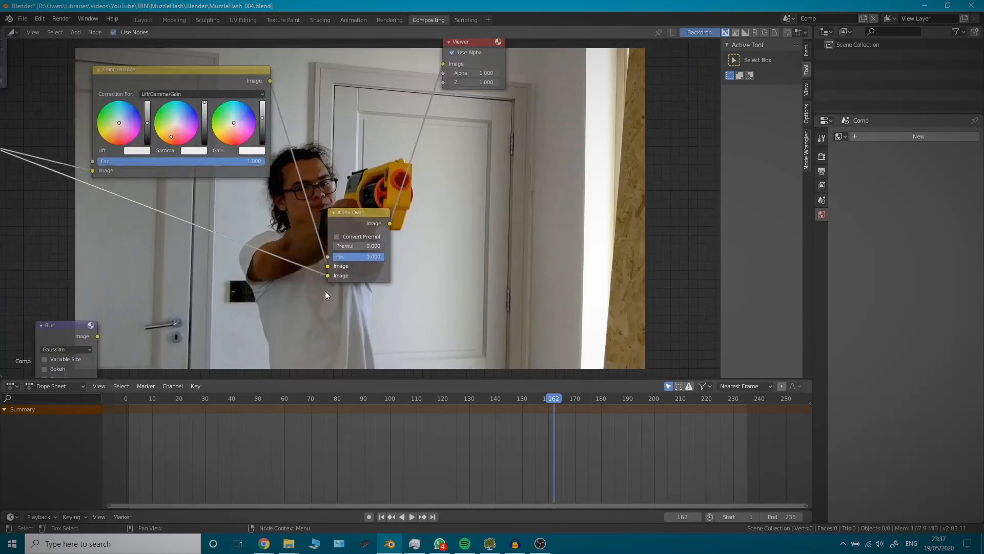
left_click_drag(327, 266, 331, 278)
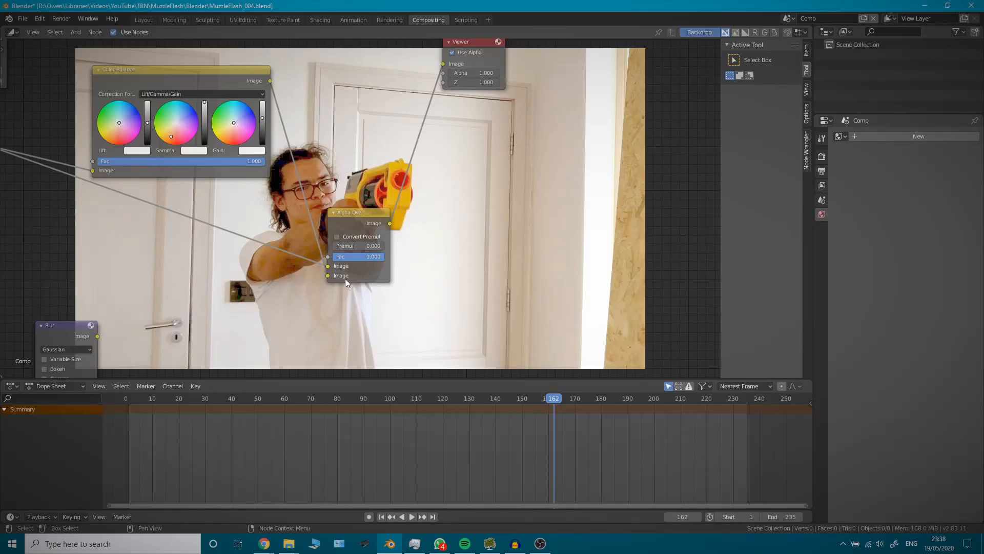
Link the Blur node's image output to the Alpha Over node's Fac input so the blurred mask controls the blend.
middle_click_drag(250, 299, 298, 273)
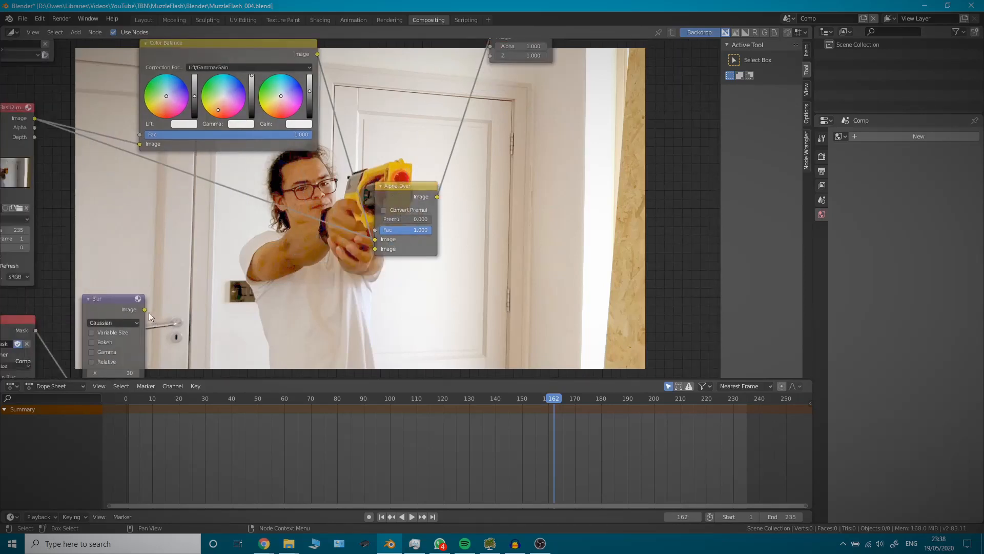
left_click_drag(144, 310, 376, 230)
middle_click_drag(55, 323, 112, 282)
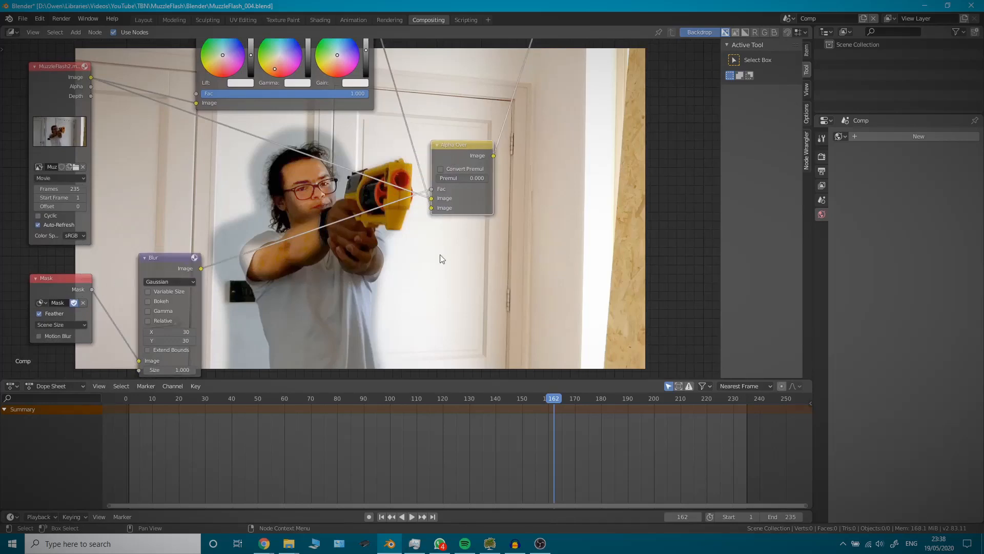
Examine the masked lighting in the backdrop and review how the footage, mask, blur and Alpha Over nodes are connected.
middle_click_drag(445, 261, 293, 269)
scroll(297, 283, "up", 1)
scroll(296, 286, "down", 2)
scroll(224, 286, "down", 2)
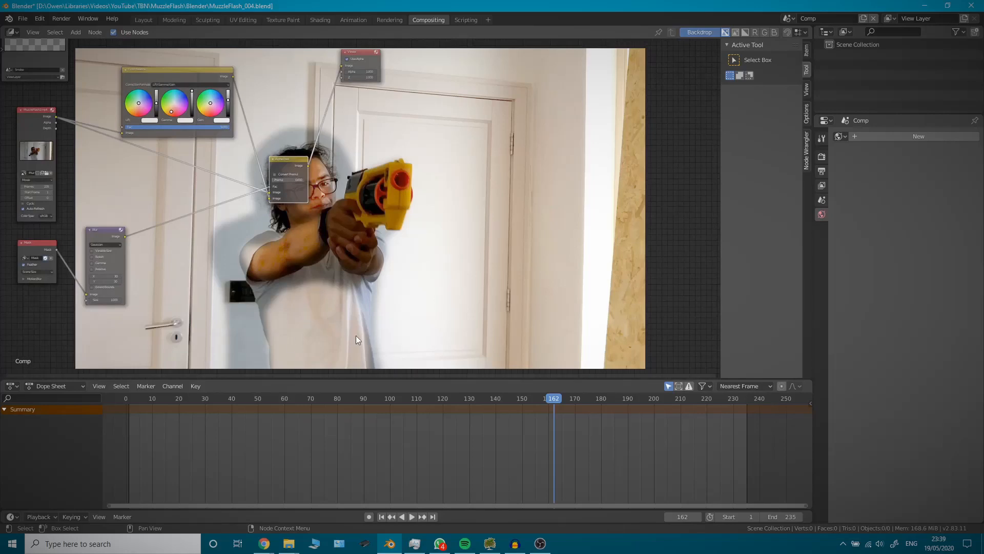
middle_click_drag(291, 270, 318, 300)
middle_click_drag(318, 122, 276, 202)
scroll(275, 177, "down", 2)
middle_click_drag(274, 167, 245, 202)
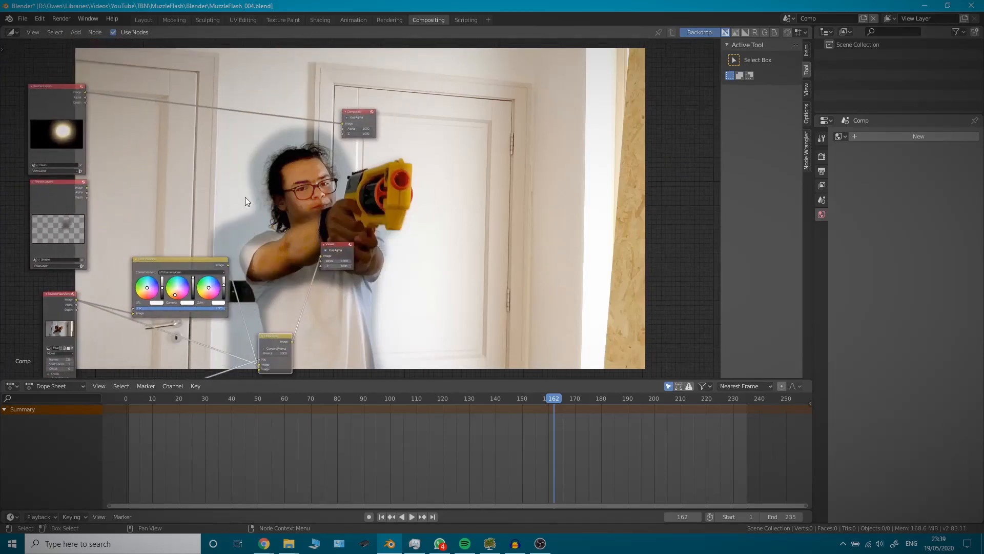
scroll(245, 198, "up", 1)
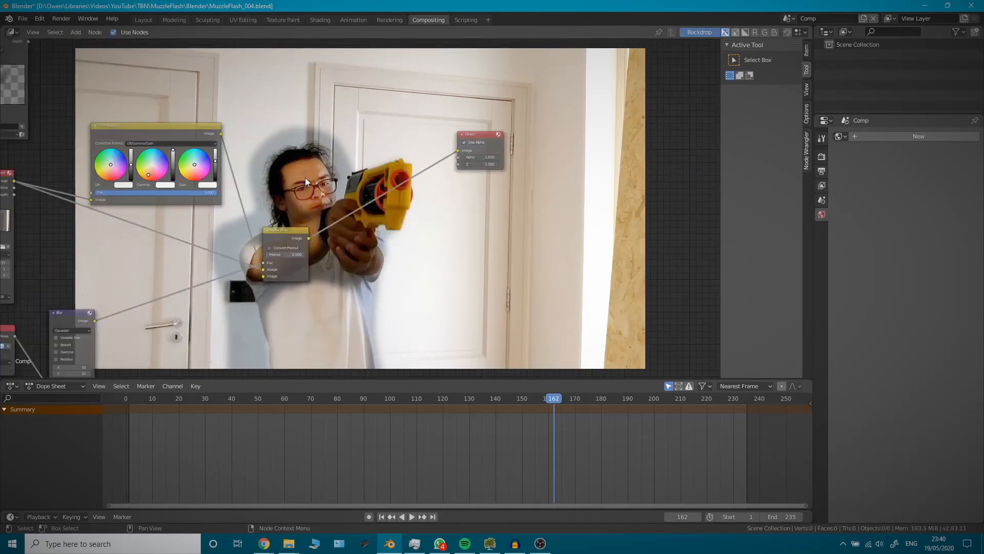
middle_click_drag(305, 177, 333, 167)
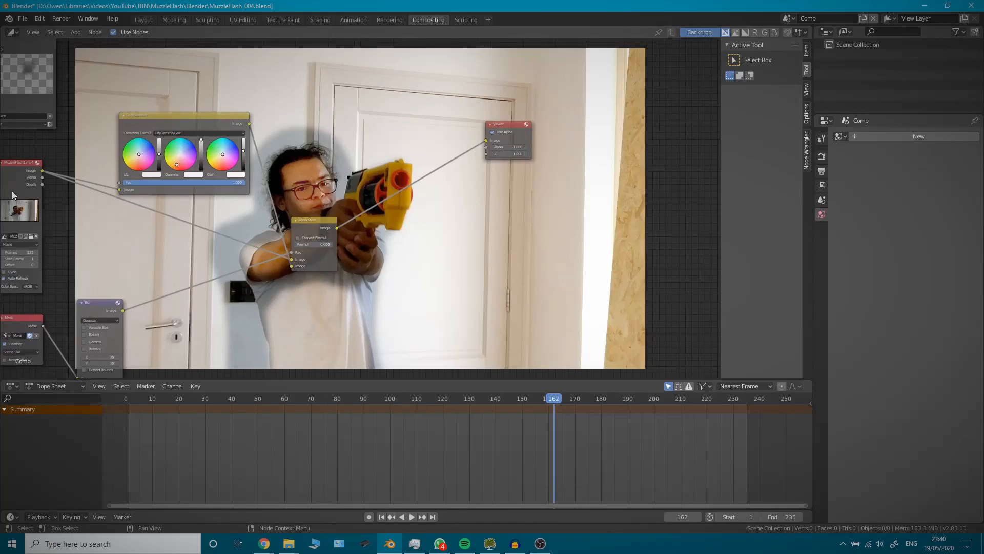
left_click(23, 204)
left_click(19, 330)
middle_click_drag(207, 320, 263, 255)
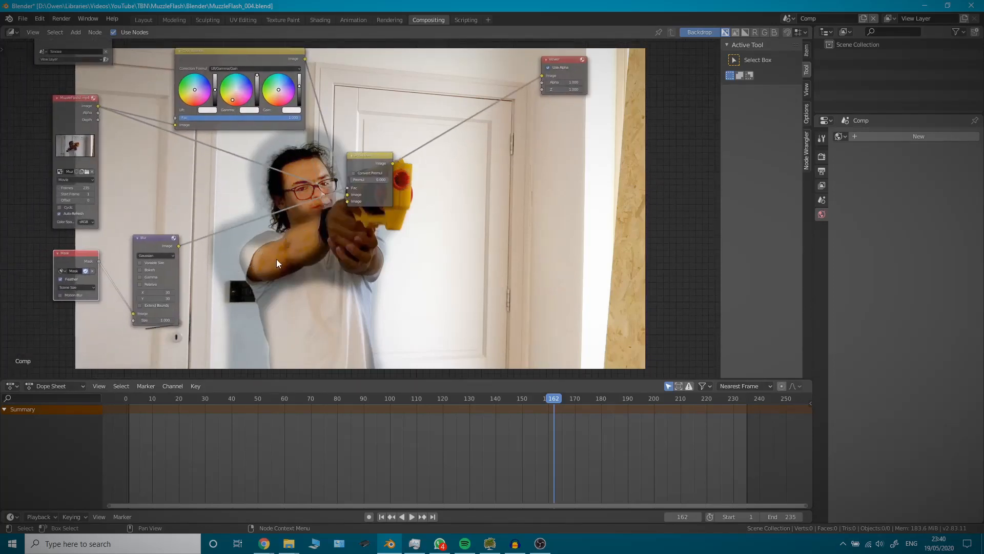
middle_click_drag(72, 281, 10, 323)
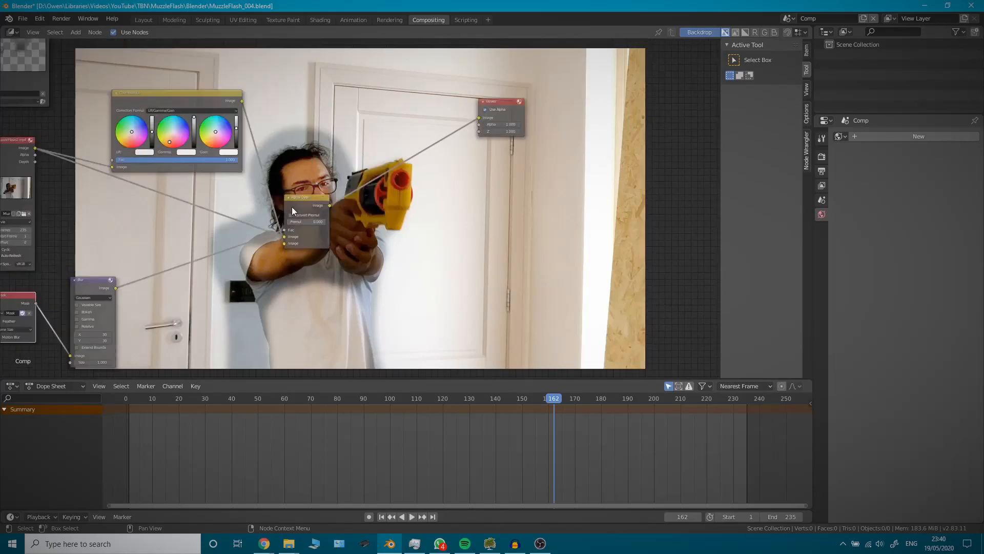
Duplicate the Alpha Over node onto the Viewer link and connect the MuzzleFlash2.mp4 image output to the copy's second Image input.
left_click(292, 207)
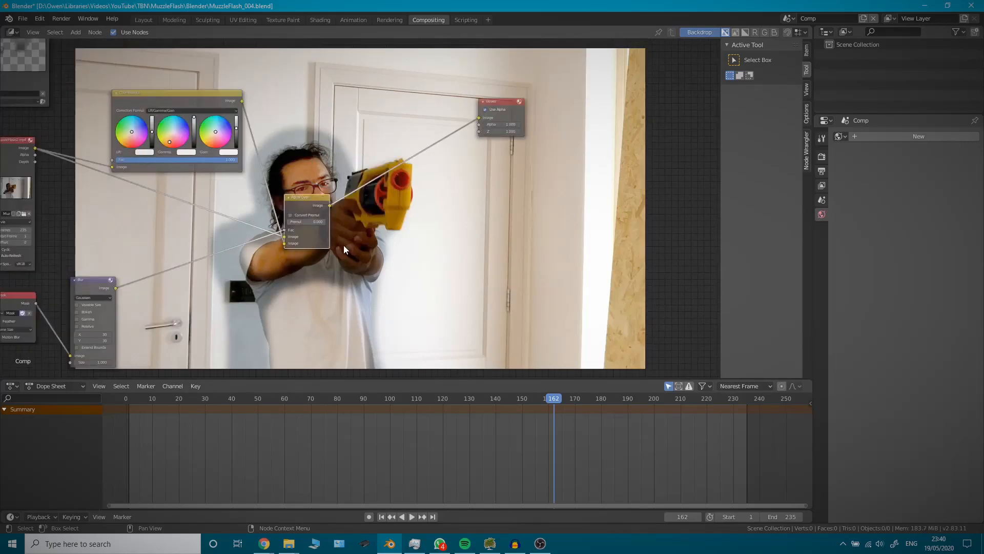
key("shift+d")
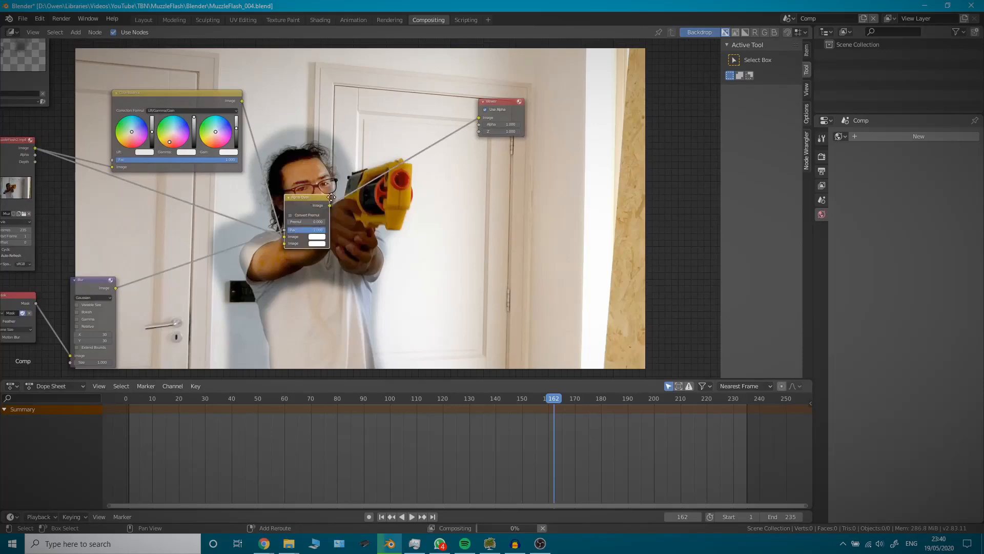
left_click(372, 186)
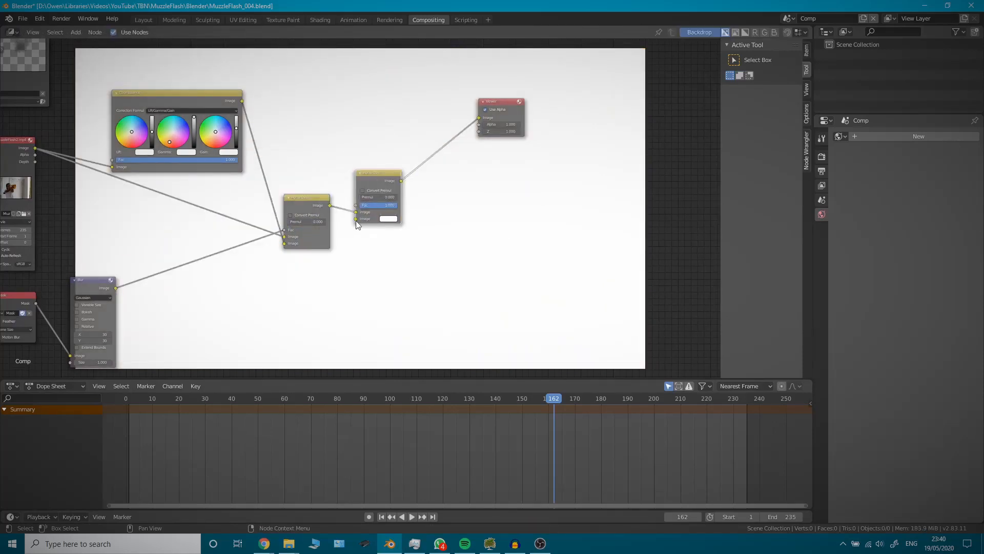
left_click_drag(355, 219, 32, 146)
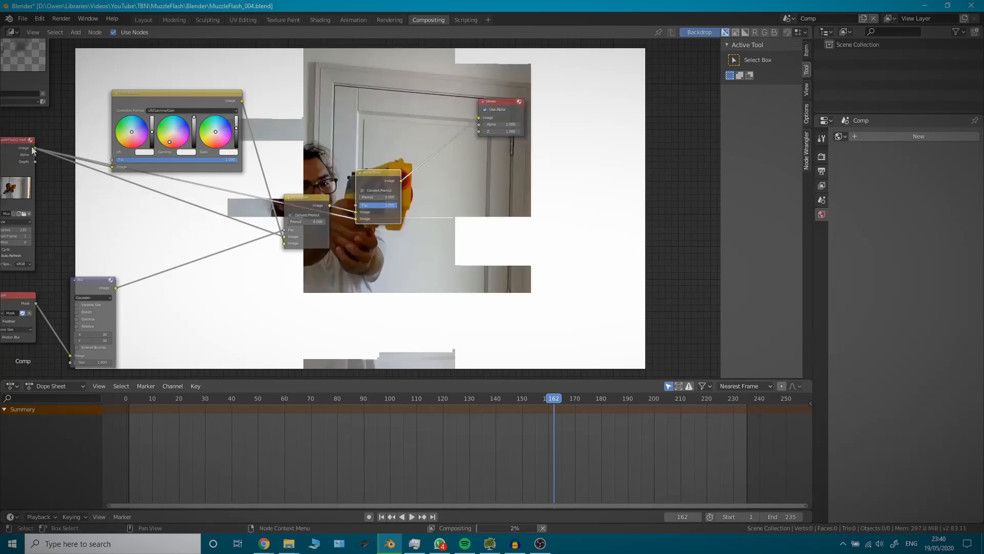
Insert a keyframe on the second Alpha Over node's Fac at 1.000 on frame 161.
scroll(328, 214, "up", 1)
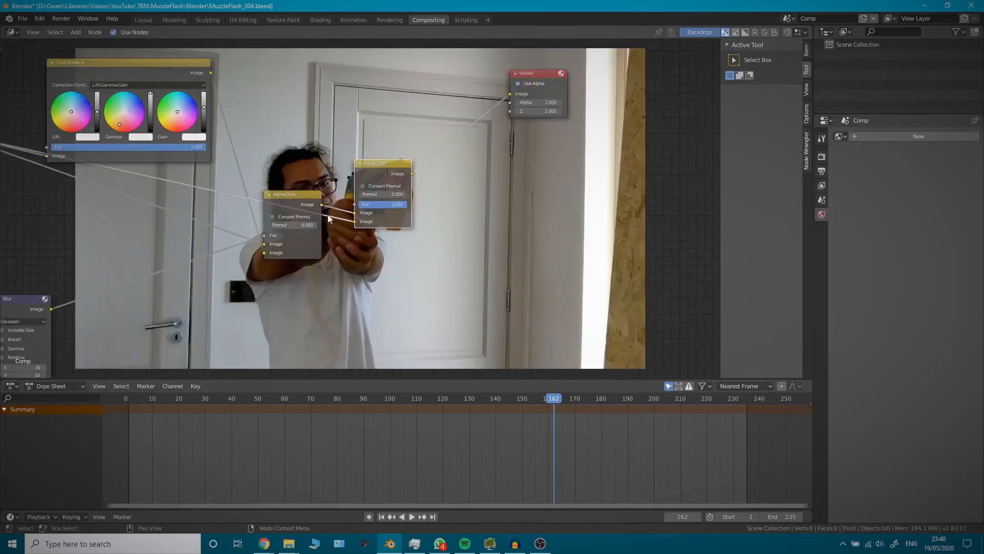
scroll(329, 216, "up", 2)
mouse_move(411, 205)
left_mouse_down()
mouse_move(358, 204)
mouse_move(429, 204)
left_mouse_up()
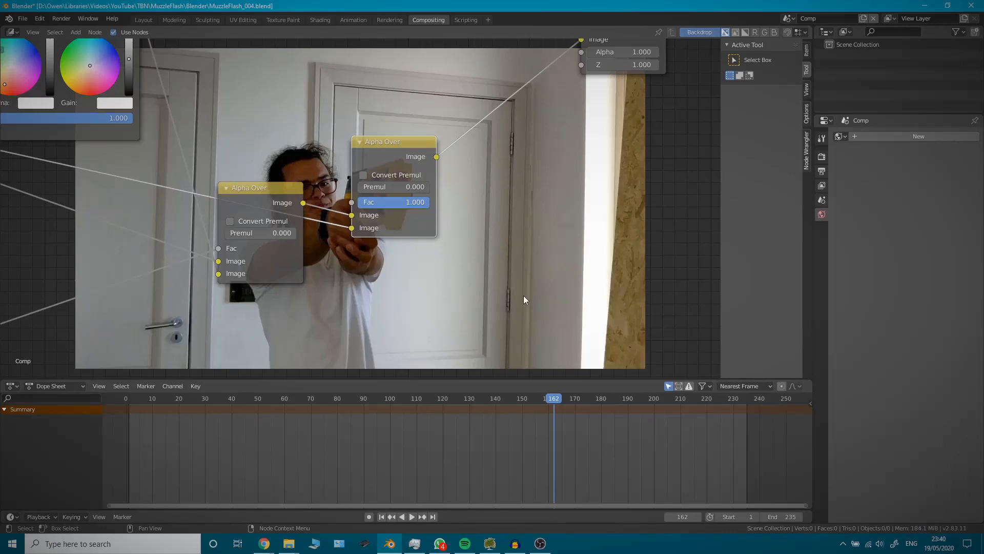
key("Left")
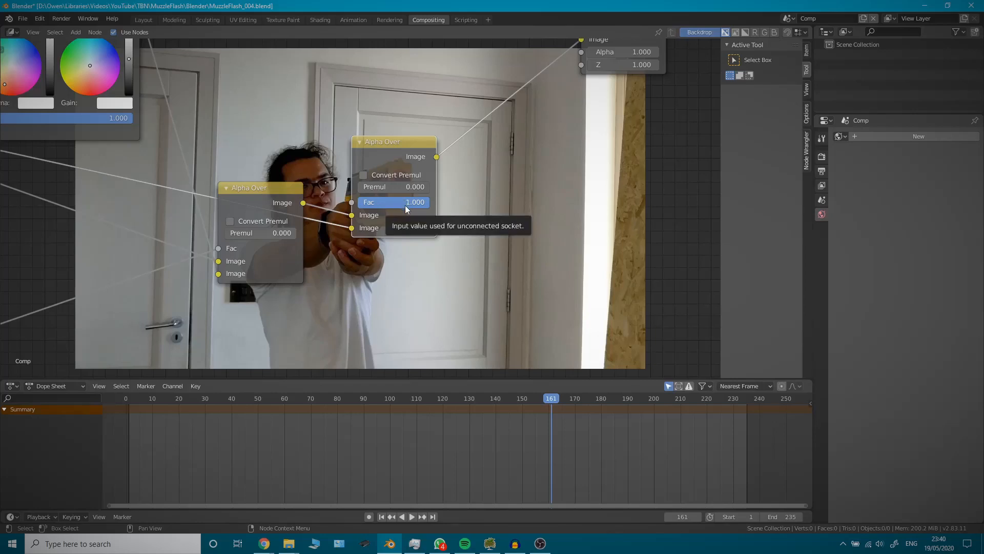
key("i")
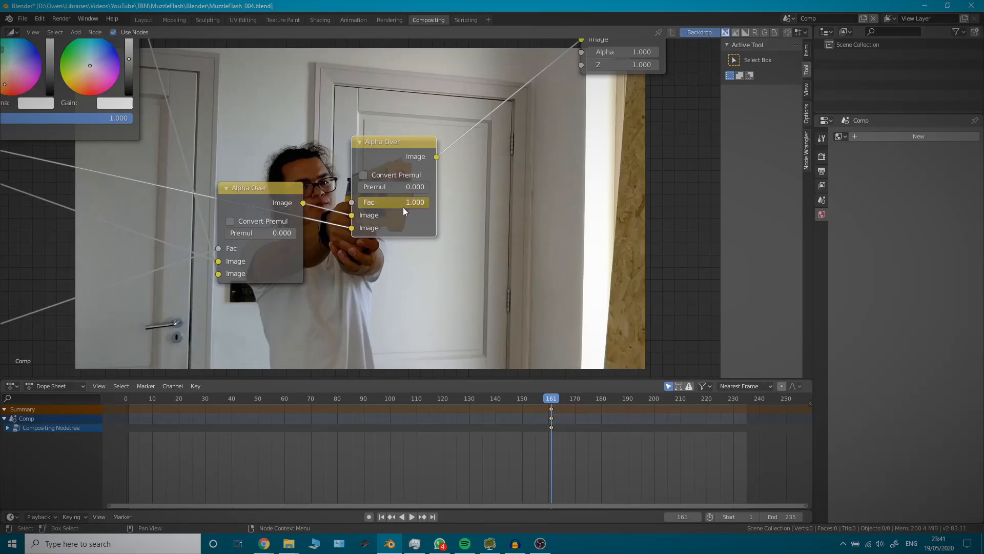
Keyframe the second Alpha Over node's Fac at 0.000 on frame 162 and at 1.000 on frame 164.
key("Right")
left_click_drag(407, 202, 358, 202)
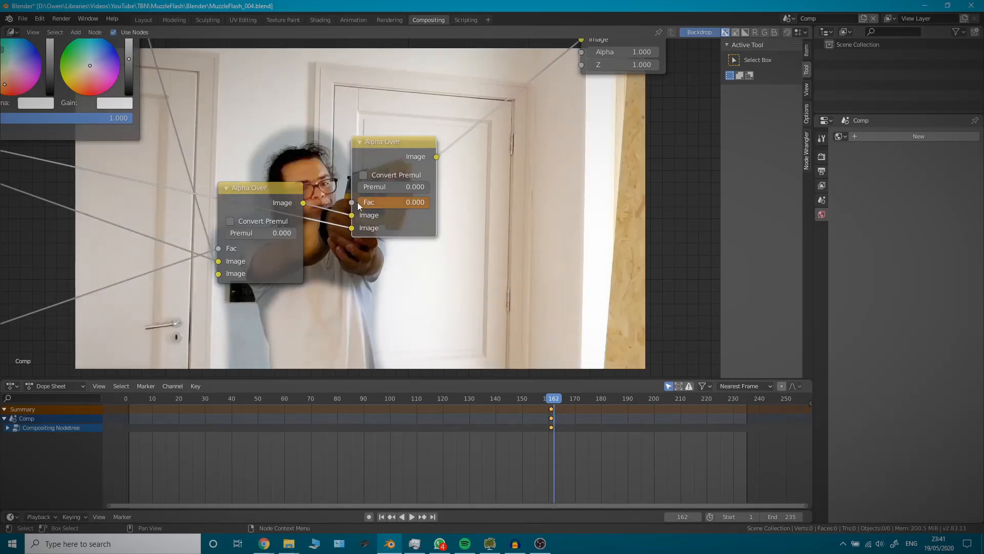
key("i")
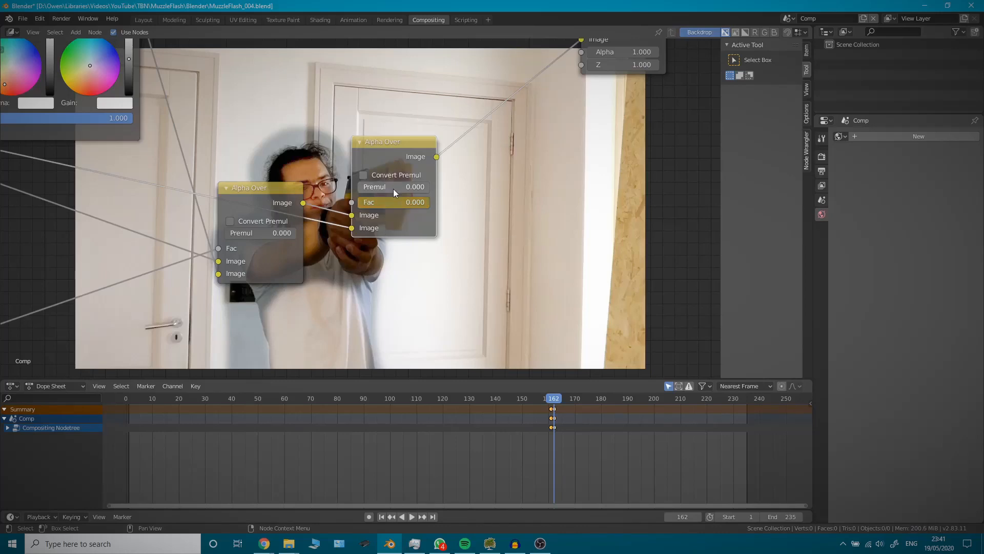
key("Right")
key("Right")
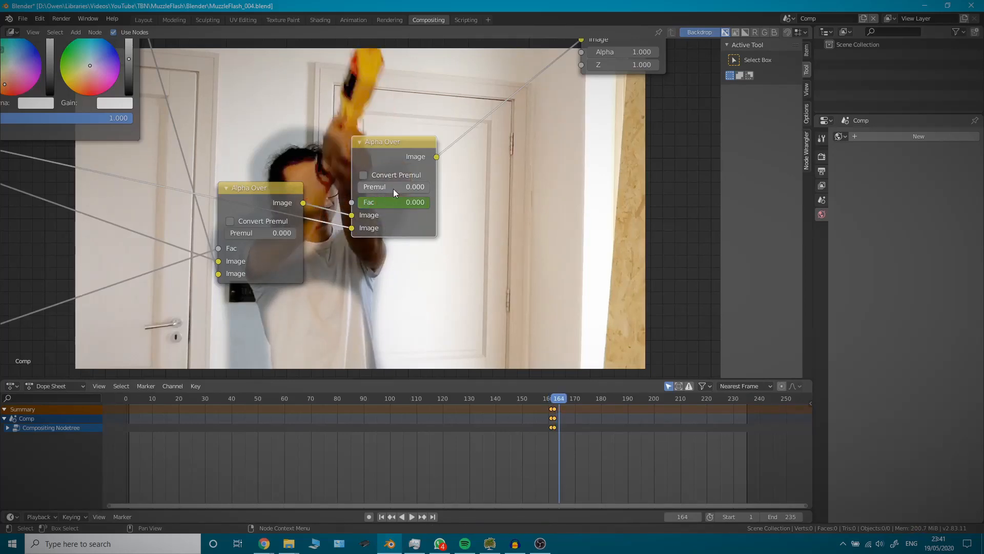
key("BackSpace")
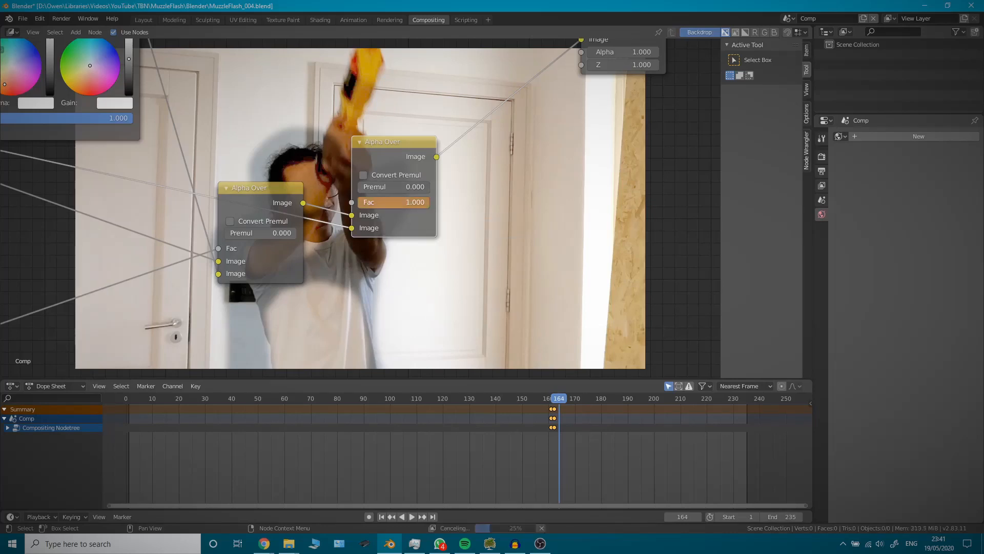
key("i")
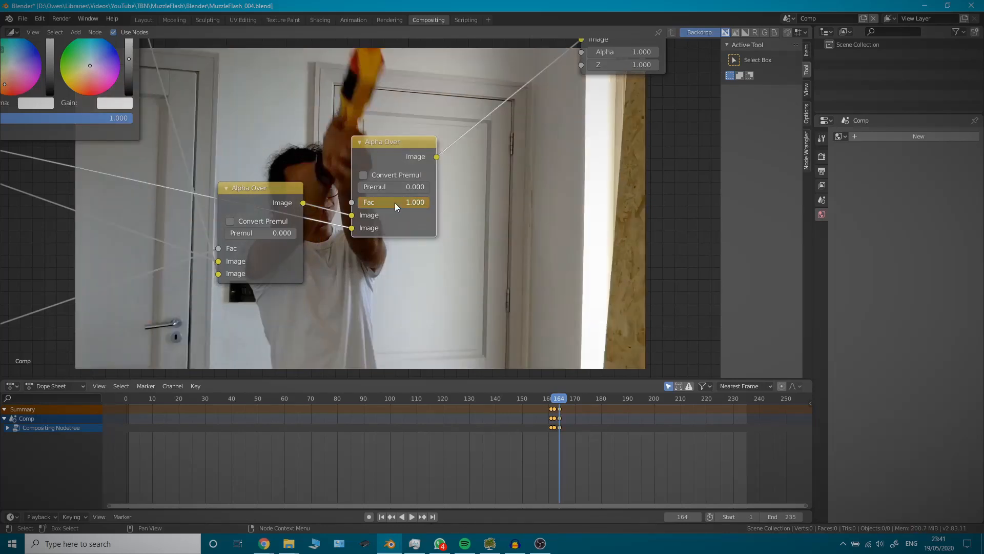
Step through frames 161 to 163 to check the animated lighting on the shooter.
key("Left")
key("Left")
key("Left")
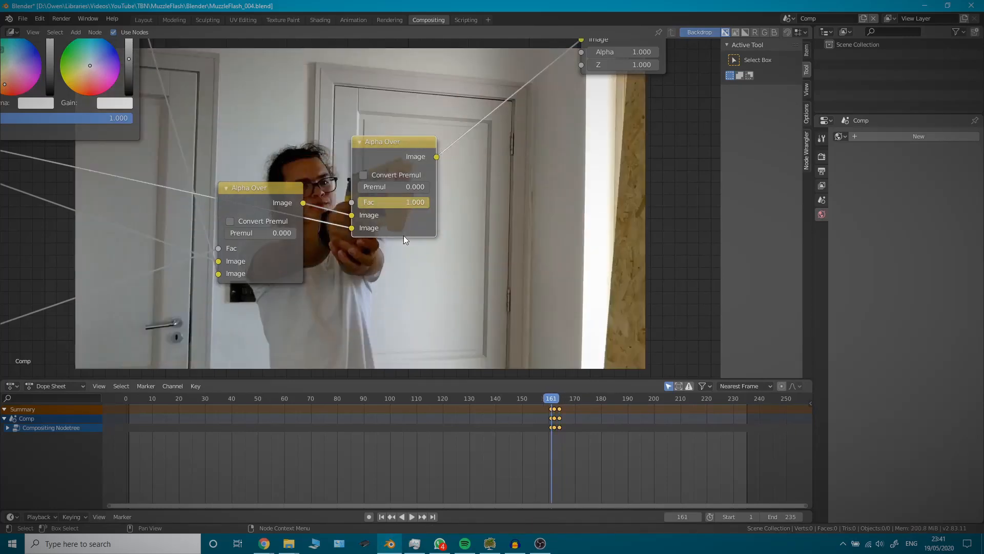
key("Right")
key("Right")
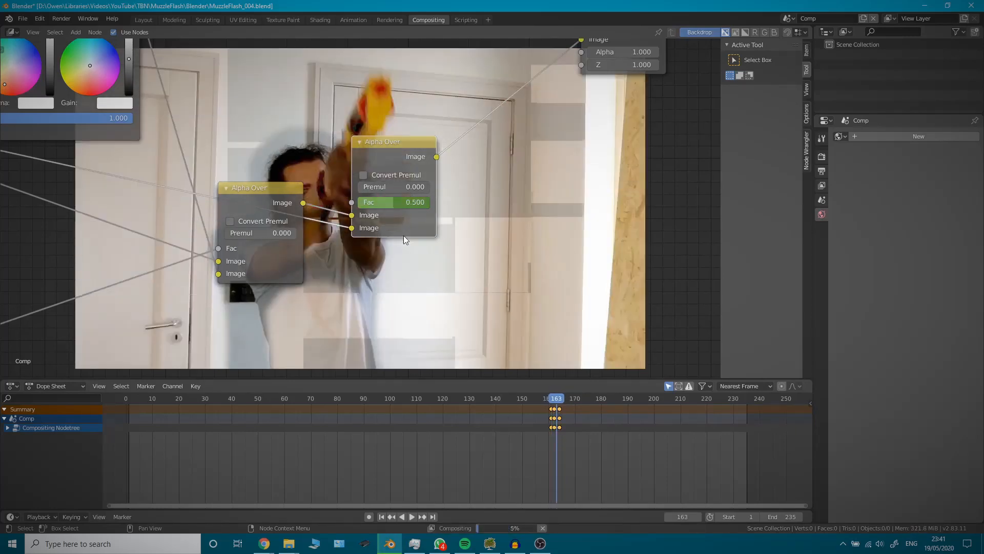
key("Left")
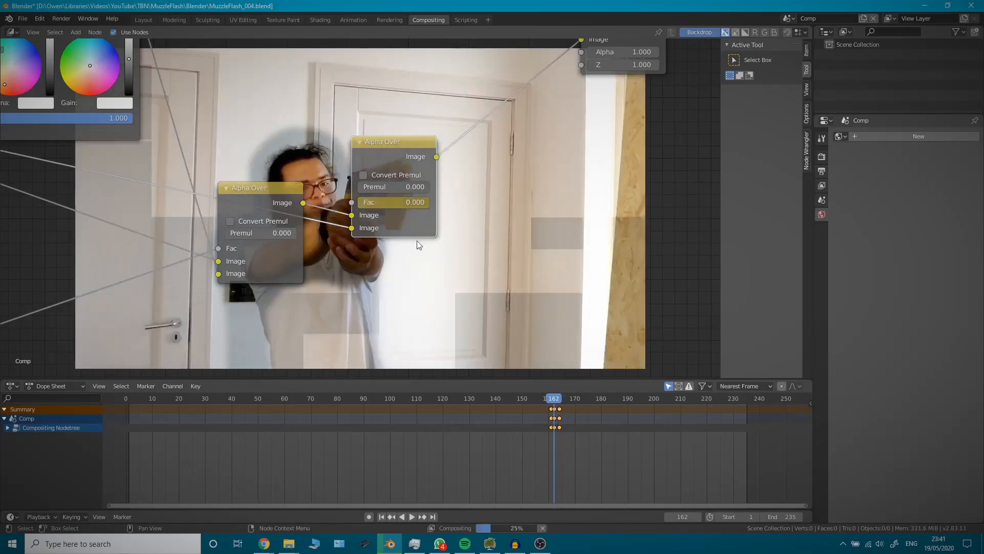
Duplicate the Smoke Render Layers node and place the copy just above the Color Balance node.
scroll(463, 248, "down", 4)
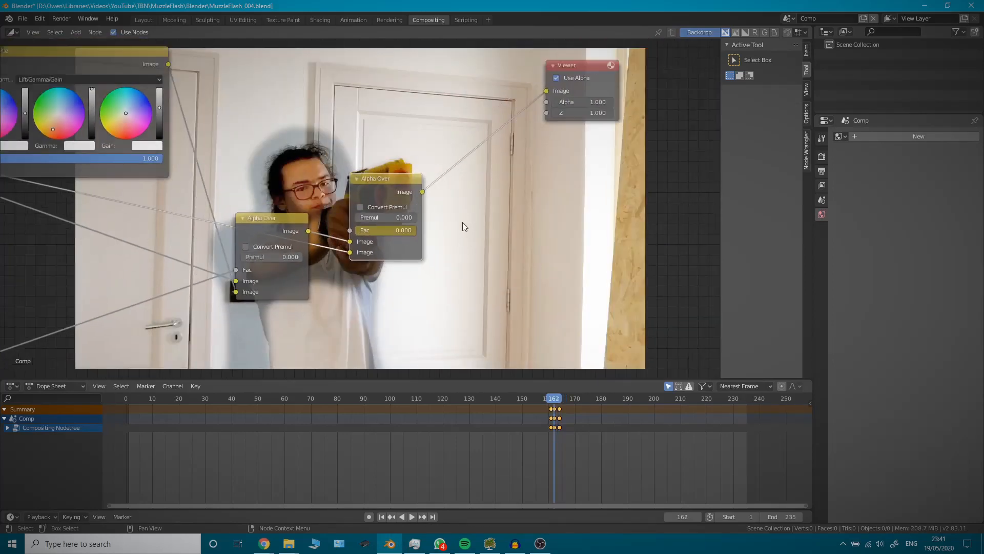
middle_click_drag(424, 246, 444, 273)
scroll(175, 332, "down", 2)
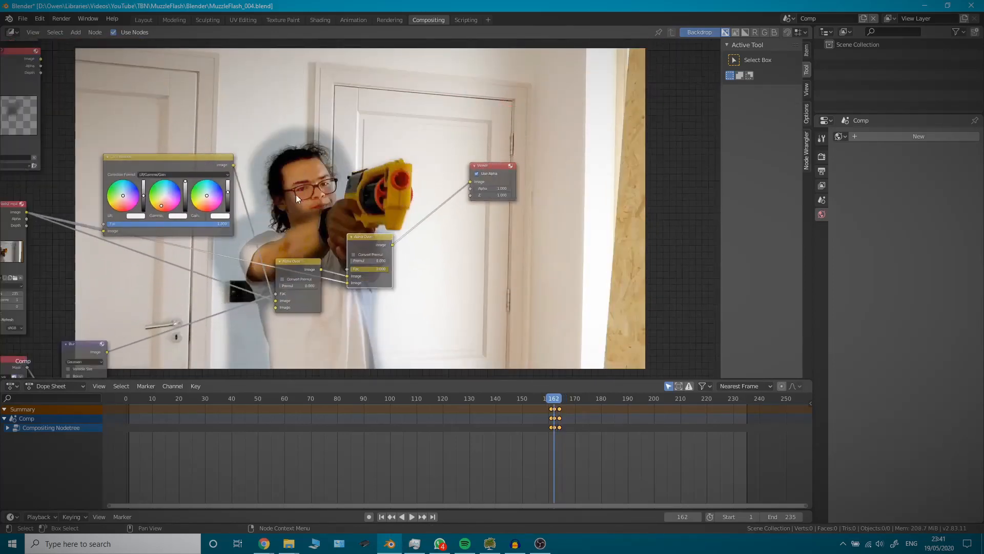
middle_click_drag(176, 332, 245, 367)
left_click(61, 115)
key("shift+d")
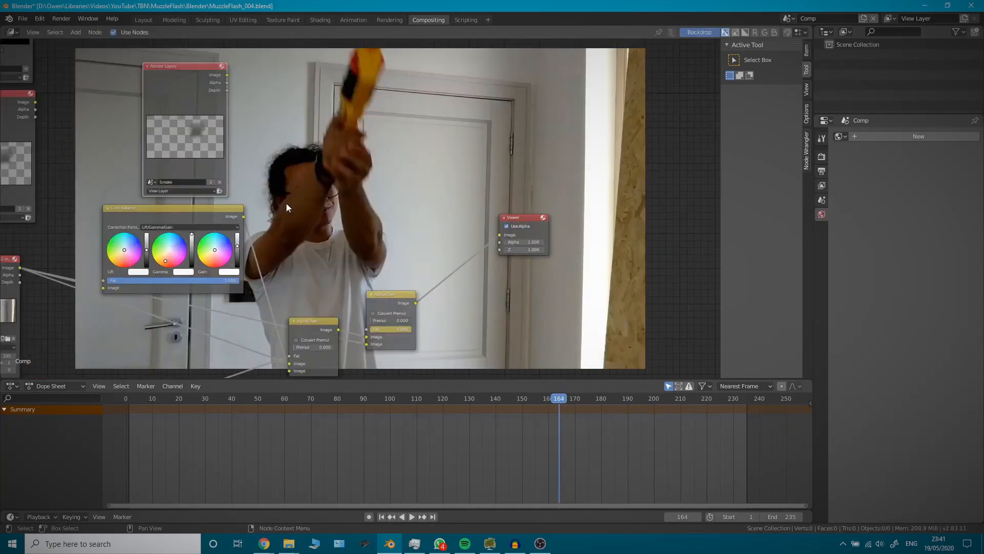
Duplicate the second Alpha Over node and insert the copy on the link just before the Viewer.
left_click(377, 301)
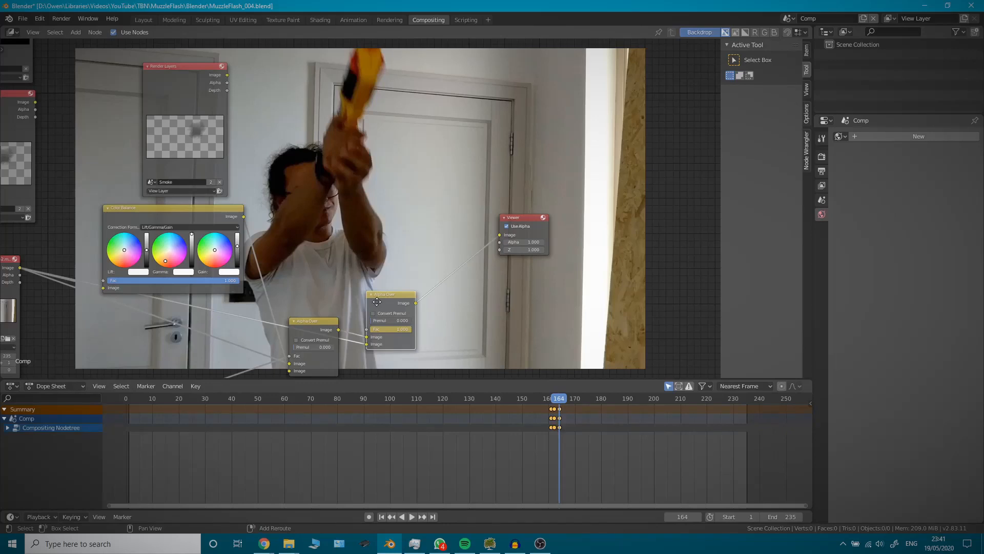
key("shift+d")
left_click(443, 264)
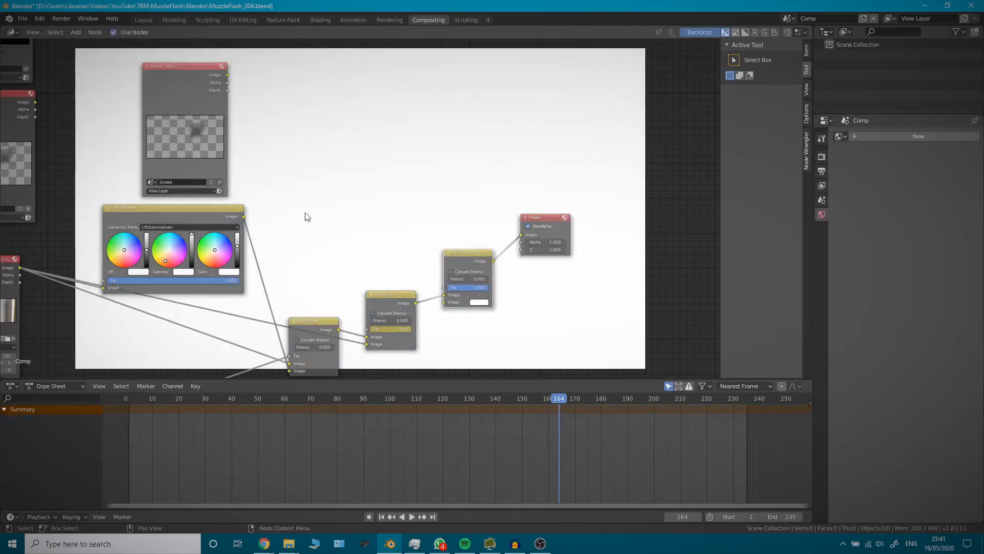
Delete the original Smoke Render Layers node and connect the remaining Smoke node's Image output to the last Alpha Over node's second Image input.
middle_click_drag(303, 215, 357, 211)
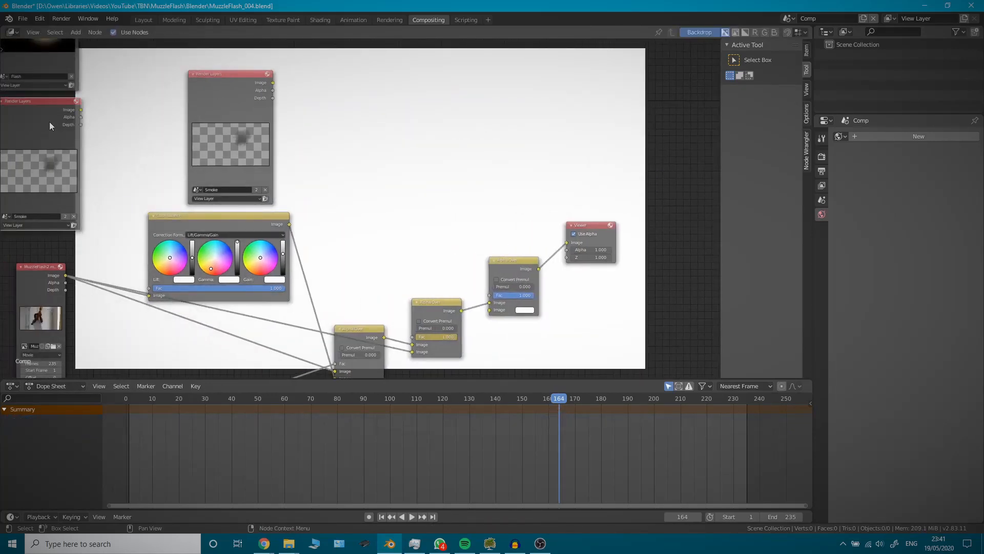
key("x")
middle_click_drag(262, 128, 202, 118)
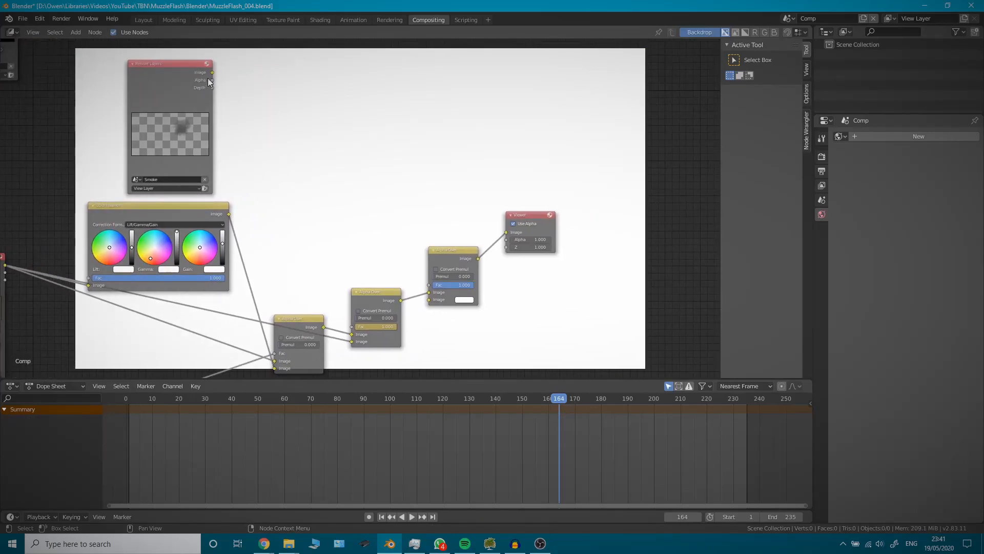
left_click_drag(211, 73, 430, 300)
left_click_drag(161, 91, 297, 155)
scroll(346, 210, "up", 2)
middle_click_drag(370, 226, 384, 213)
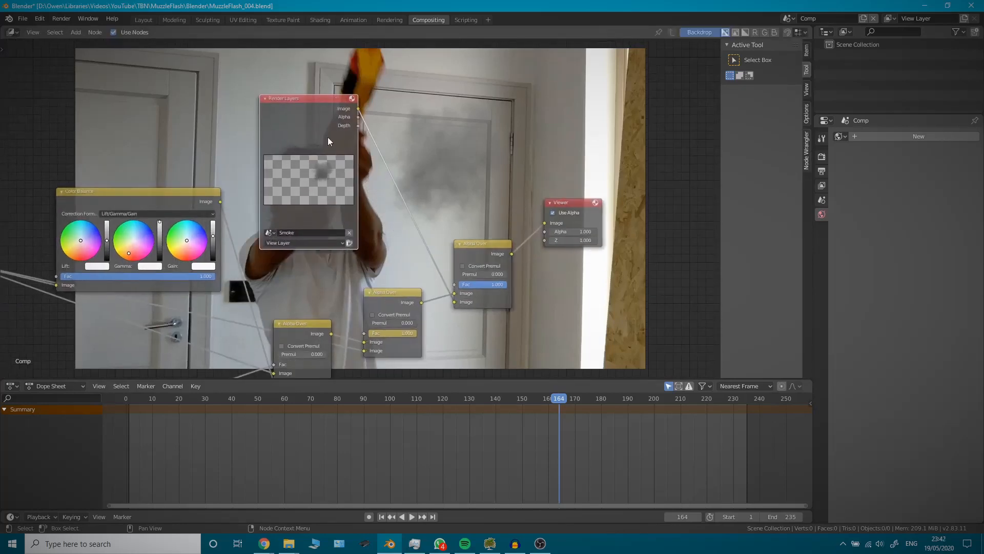
Insert a Bright/Contrast node with Contrast 7.500 on the link between the Smoke Render Layers node and the last Alpha Over node.
key("shift+a")
mouse_move(403, 220)
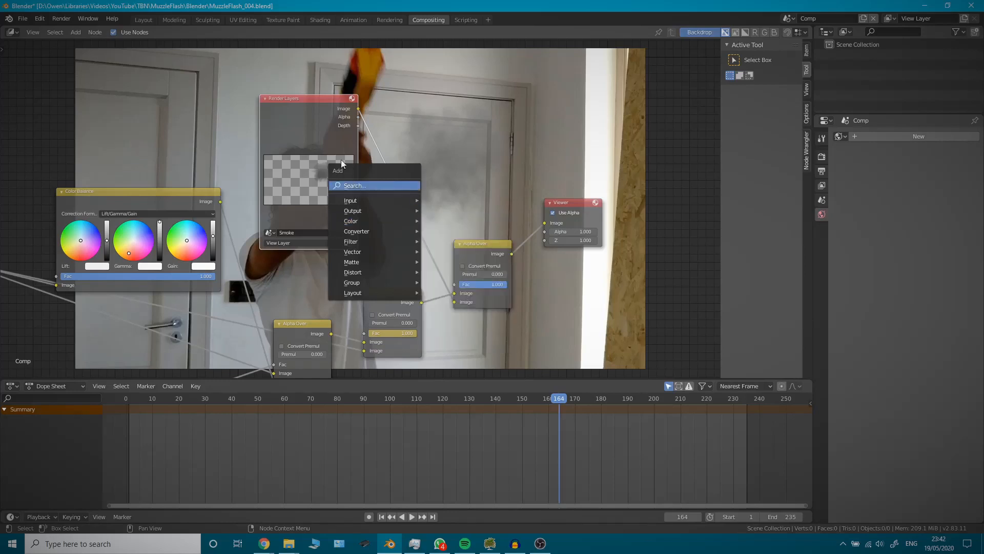
middle_click_drag(303, 122, 292, 119)
left_click_drag(279, 116, 217, 94)
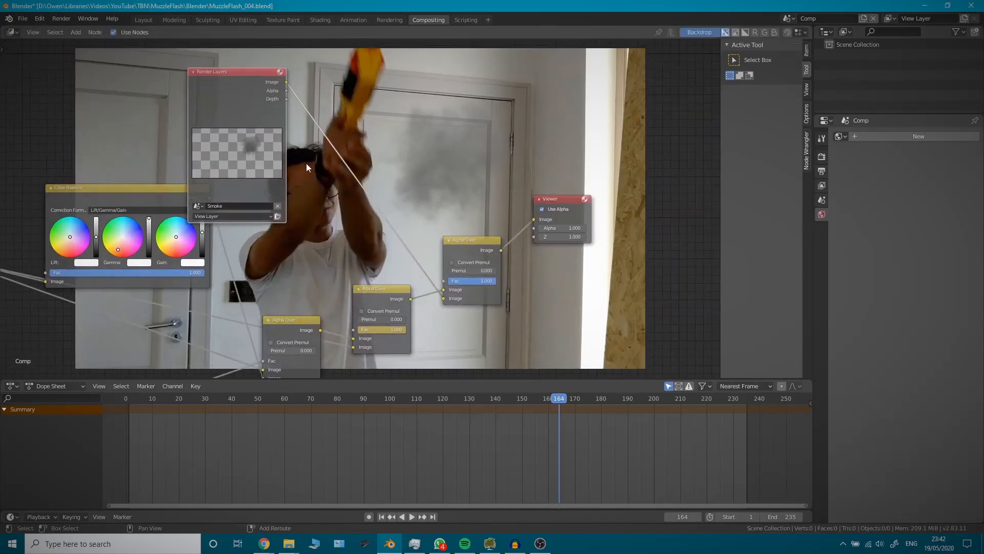
key("shift+a")
mouse_move(306, 163)
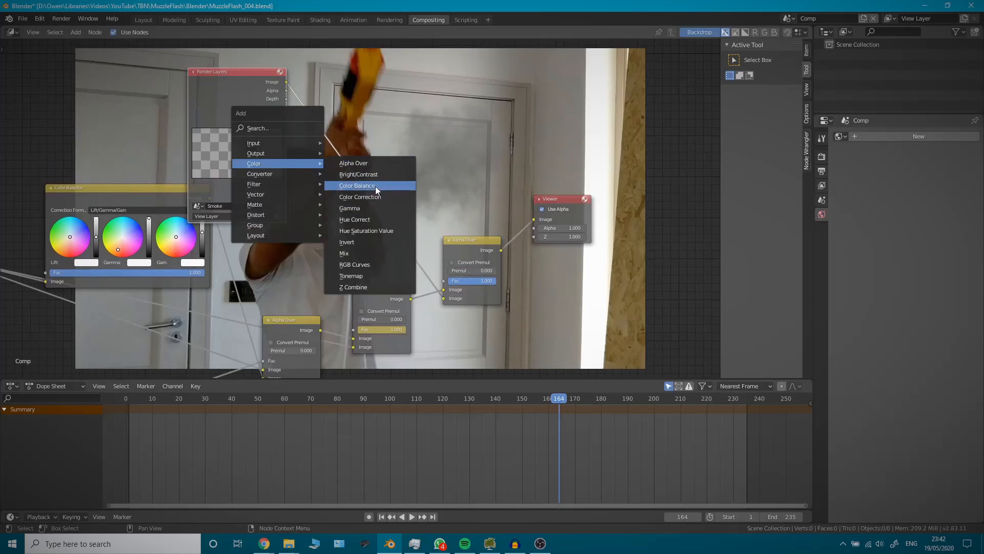
left_click(358, 174)
left_click(359, 176)
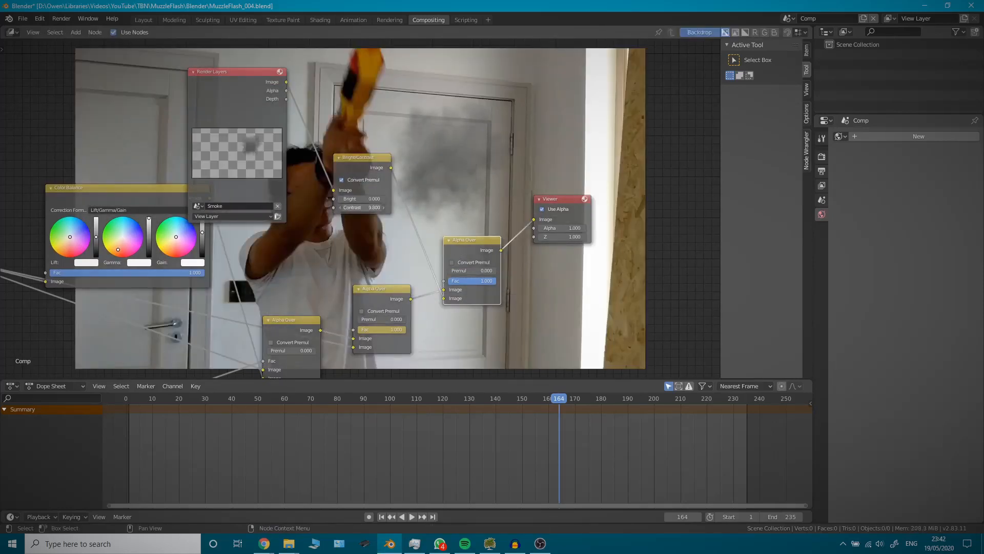
Move the Flash Render Layers node near the end of the node chain and shift the Viewer away from the last Alpha Over node.
scroll(425, 189, "down", 4)
middle_click_drag(424, 171, 401, 212)
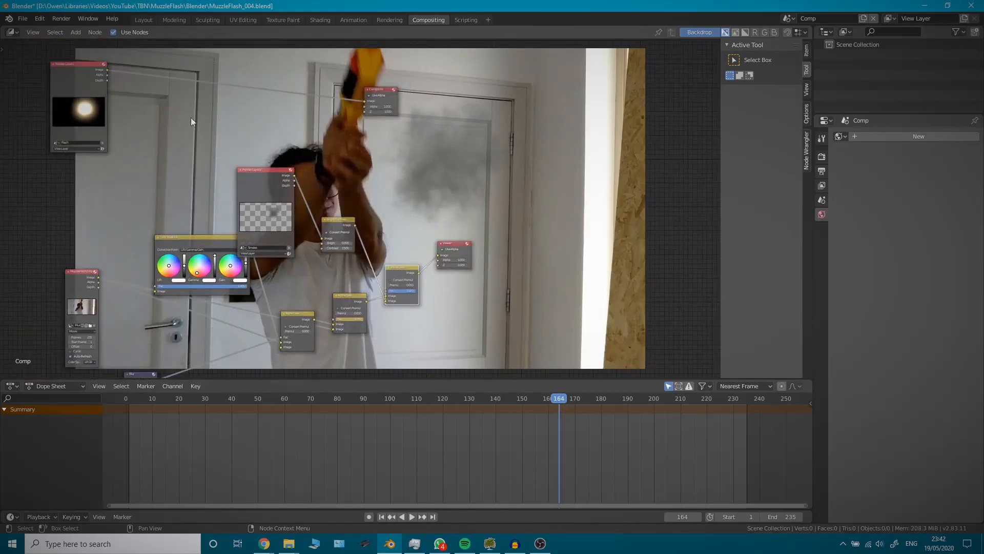
left_click(64, 88)
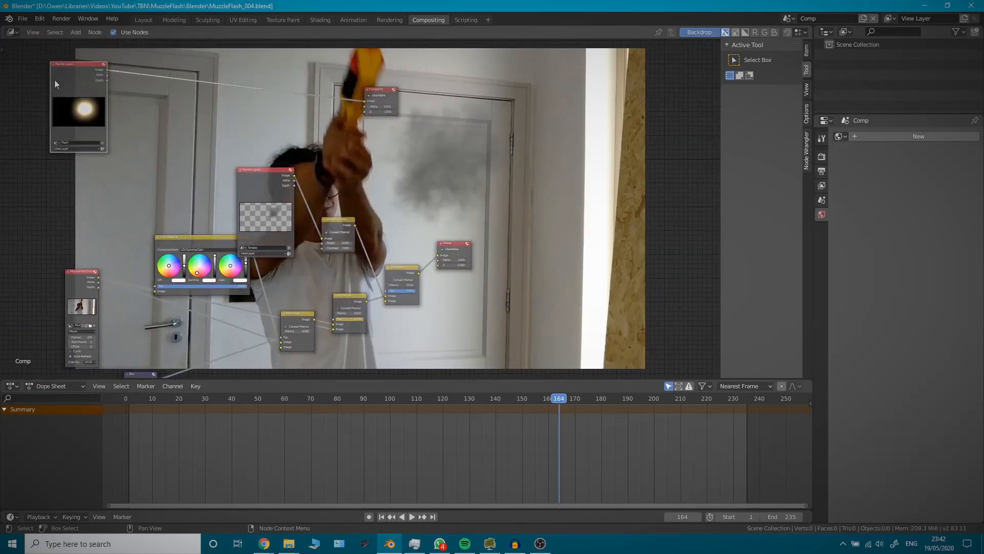
left_click_drag(54, 79, 381, 153)
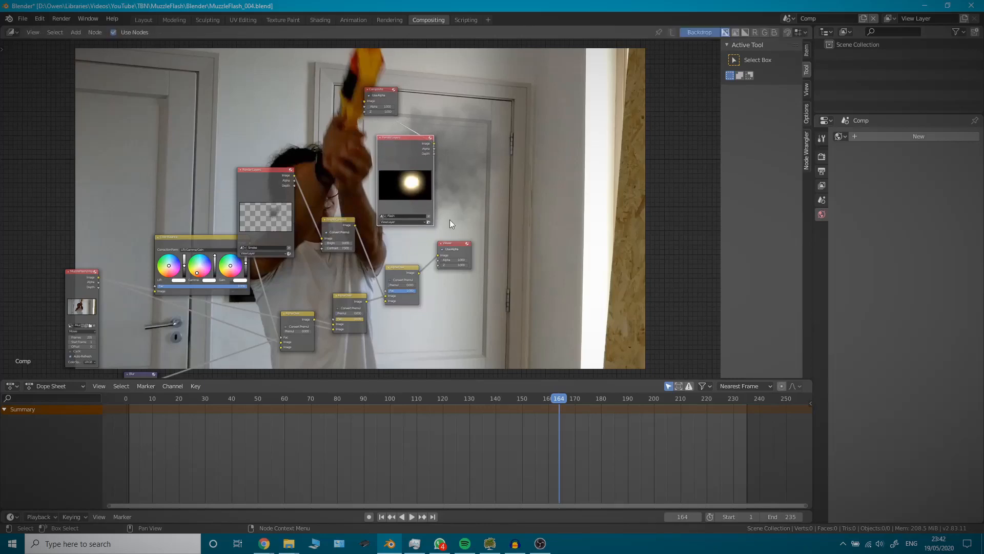
scroll(450, 219, "up", 3)
middle_click_drag(450, 219, 317, 165)
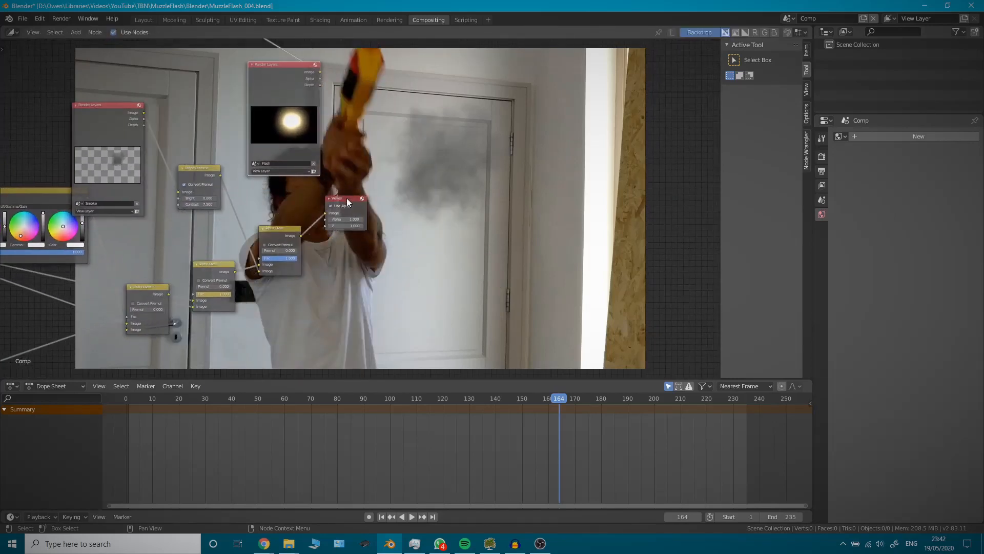
left_click_drag(346, 198, 505, 192)
Insert a Mix node between the last Alpha Over node and the Viewer, with its blending mode set to Add.
left_click(267, 238)
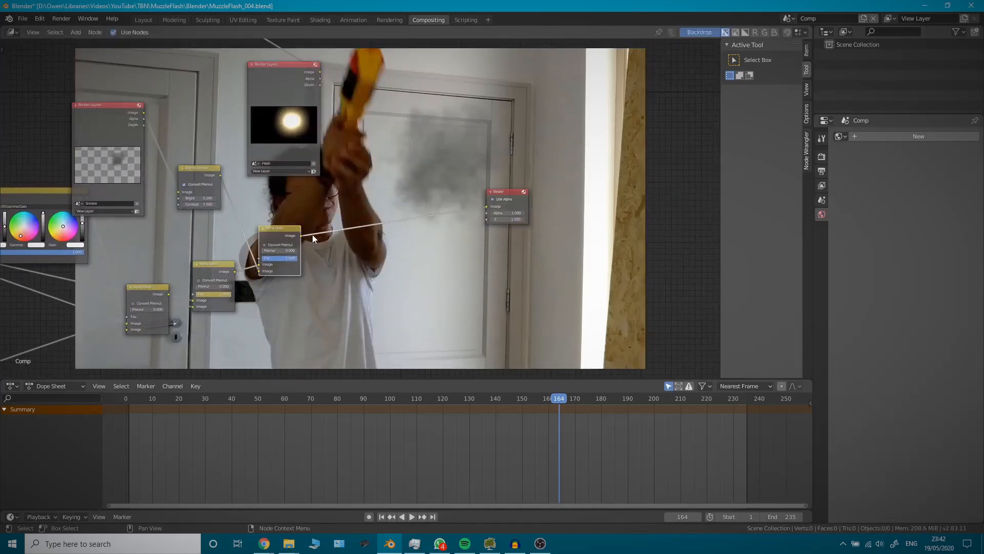
key("shift+a")
mouse_move(376, 270)
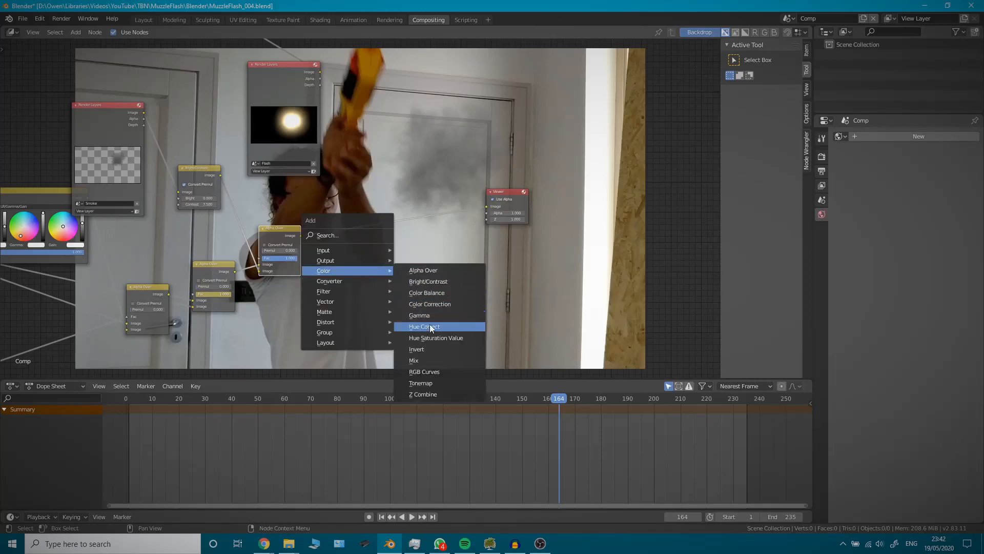
left_click(424, 362)
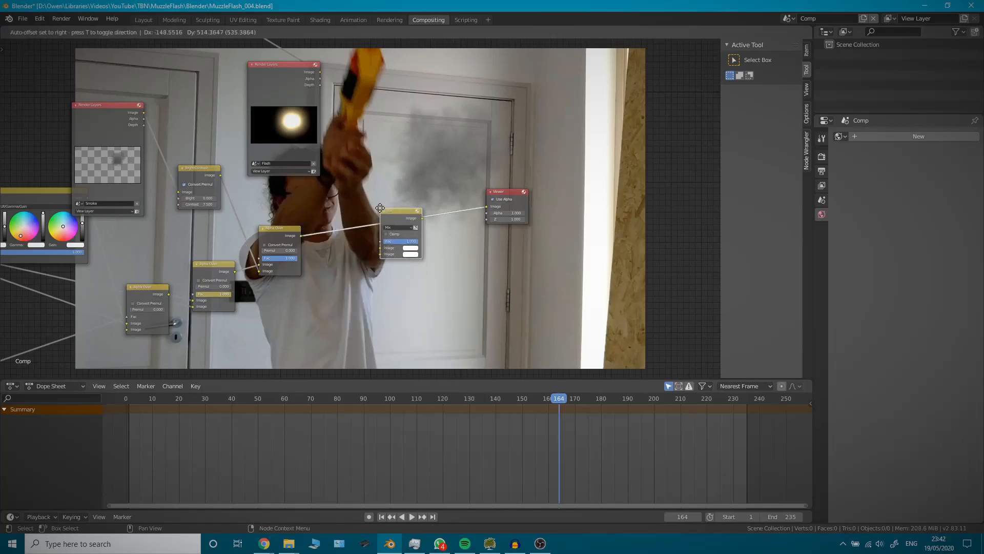
left_click(399, 227)
left_click(399, 228)
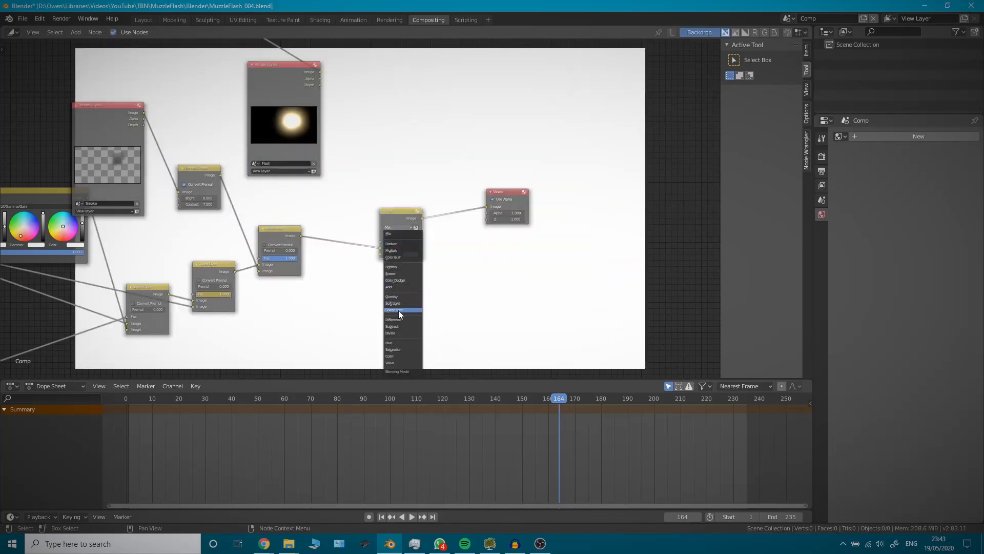
left_click(397, 287)
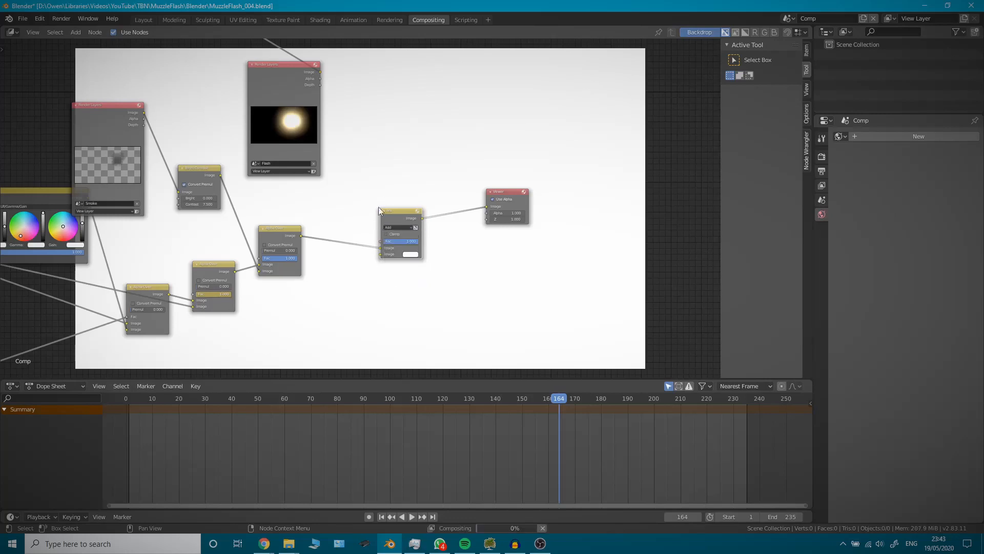
Connect the Flash Render Layers Image output to the Add node's second Image input and move the Composite node above the Viewer.
left_click_drag(320, 72, 379, 255)
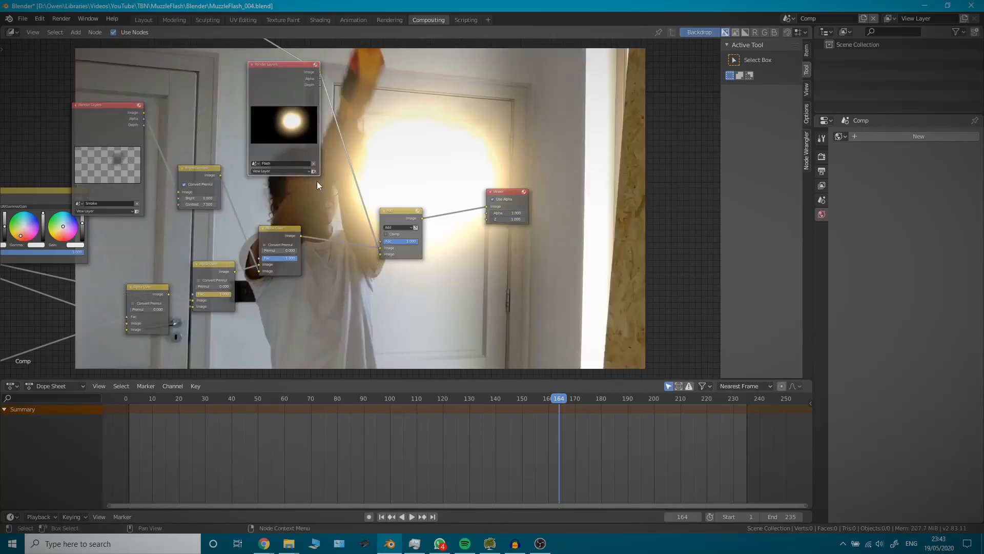
middle_click_drag(329, 205, 371, 255)
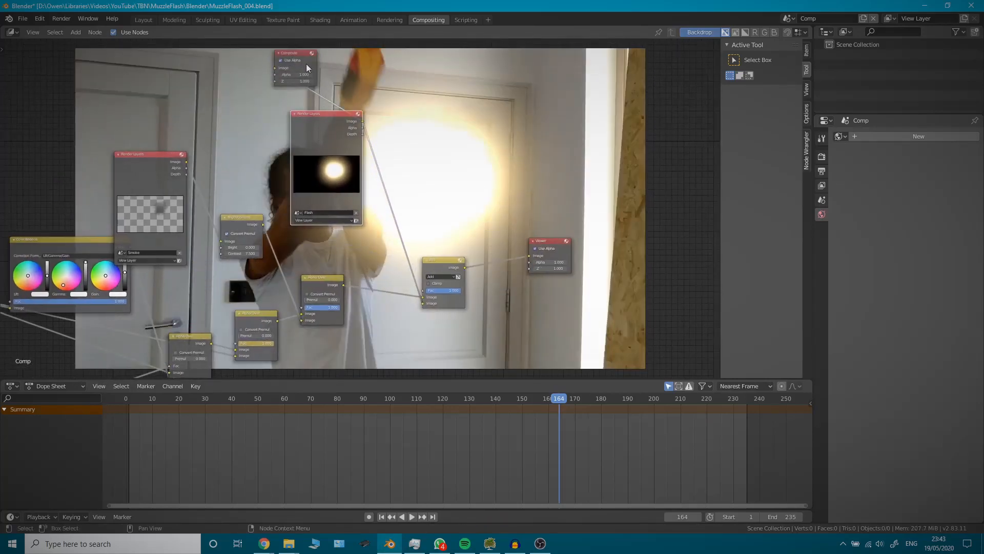
left_click_drag(306, 64, 505, 110)
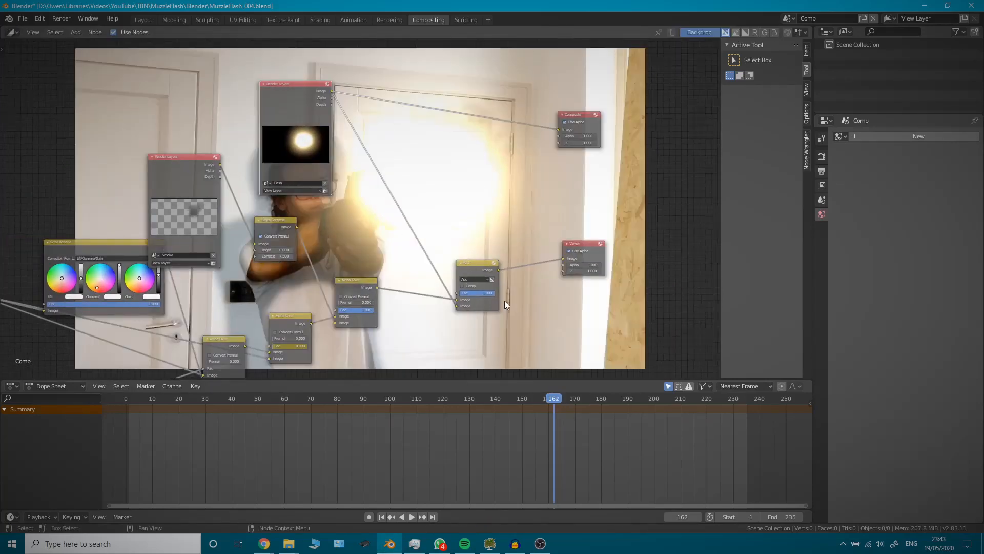
Set the Add node's Fac to 0.408 while previewing the composite on frame 162.
scroll(504, 300, "up", 4)
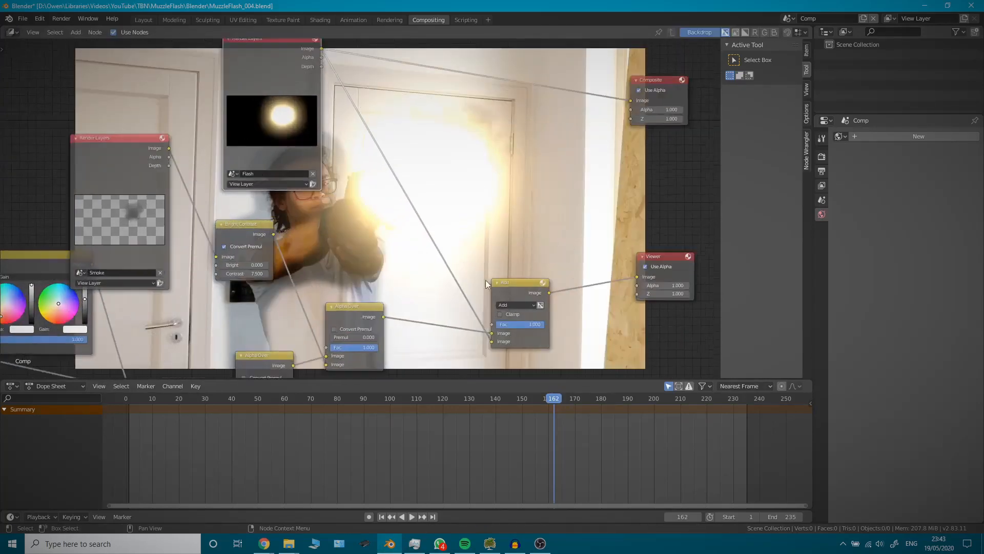
scroll(485, 280, "up", 1)
middle_click_drag(444, 203, 391, 130)
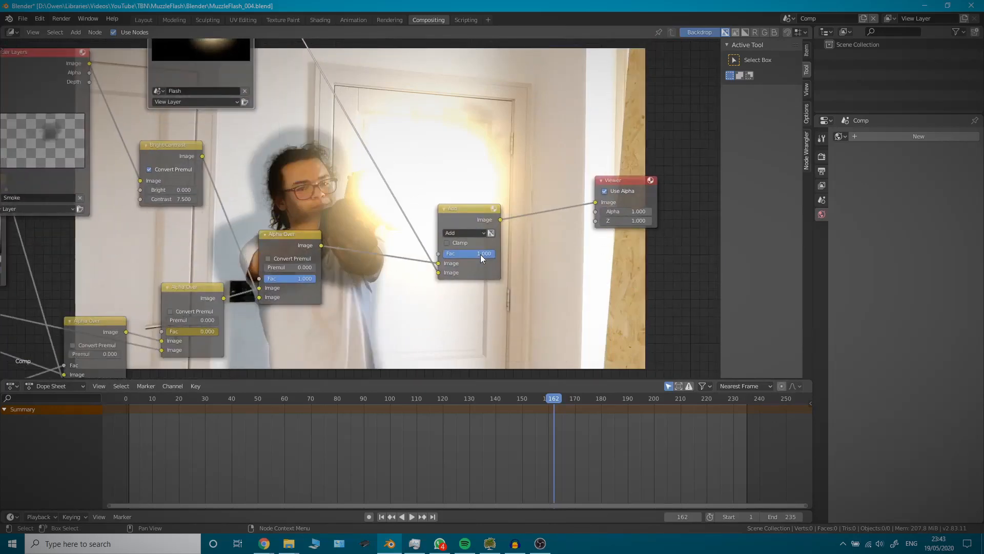
left_click_drag(481, 255, 450, 254)
scroll(374, 95, "down", 1)
middle_click_drag(374, 95, 396, 180)
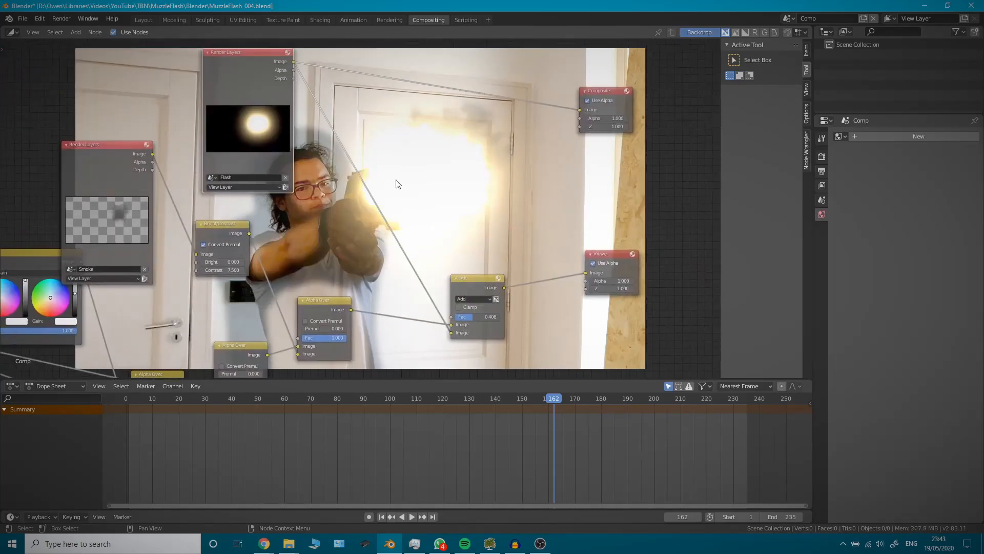
Set the emission strength of the sphere's Material.001 to 20 in the Flash scene.
left_click(788, 19)
left_click(803, 45)
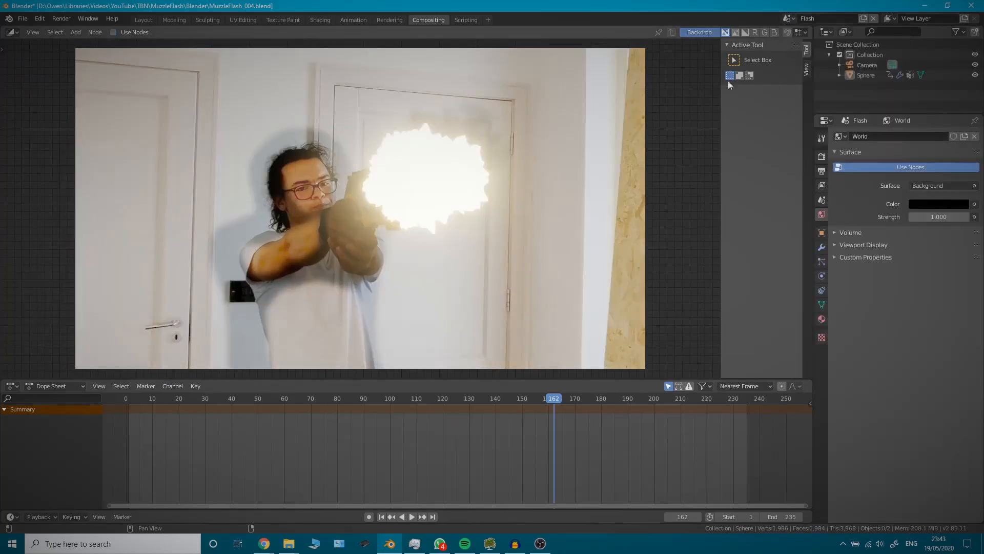
left_click(821, 320)
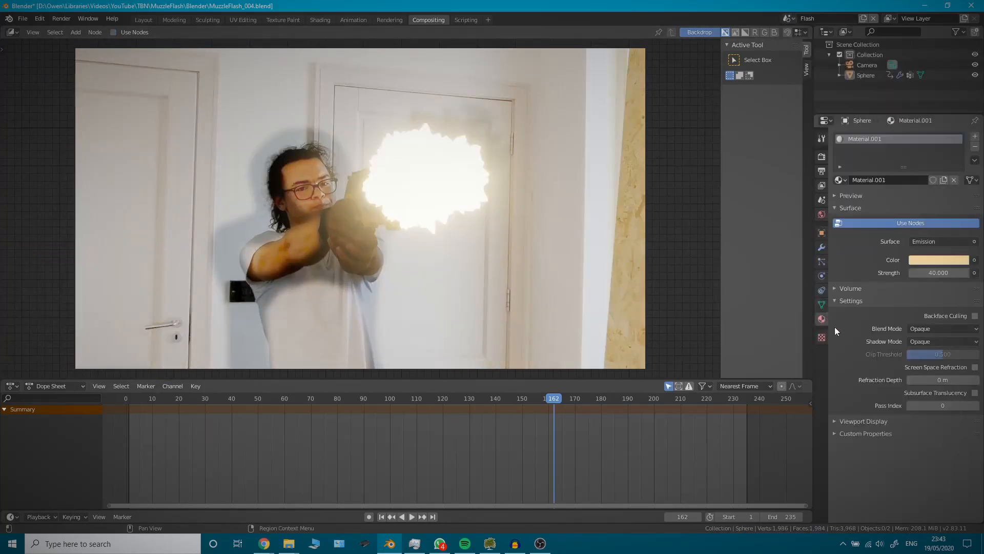
left_click(935, 273)
type("20")
key("Return")
Check the composite in the Comp scene, and return to the Flash scene to render frame 162.
left_click(788, 21)
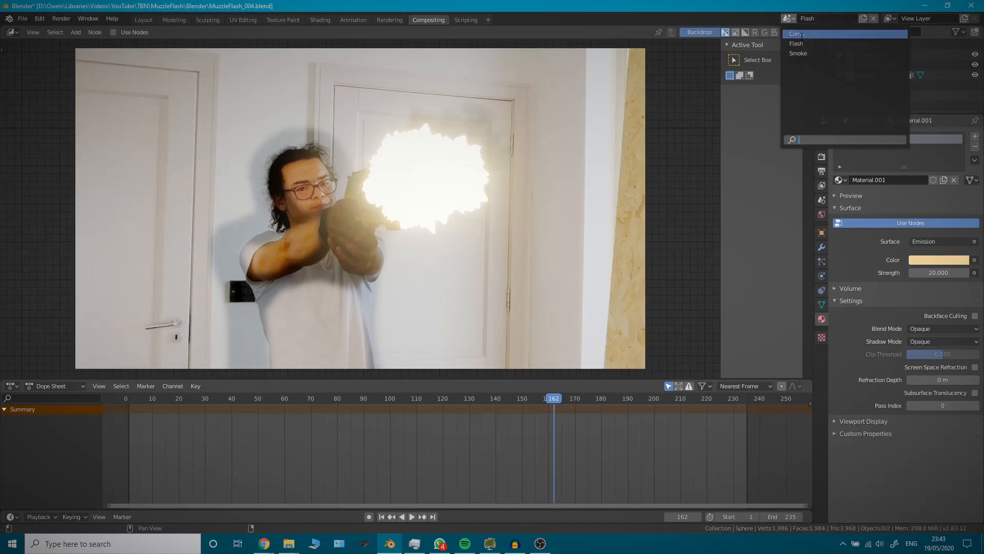
left_click(801, 34)
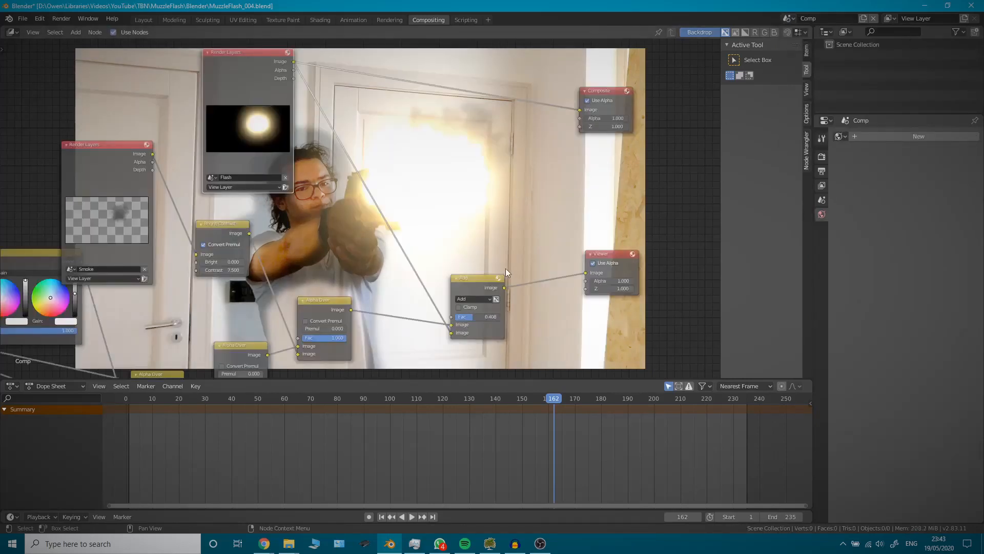
left_click(788, 18)
left_click(798, 44)
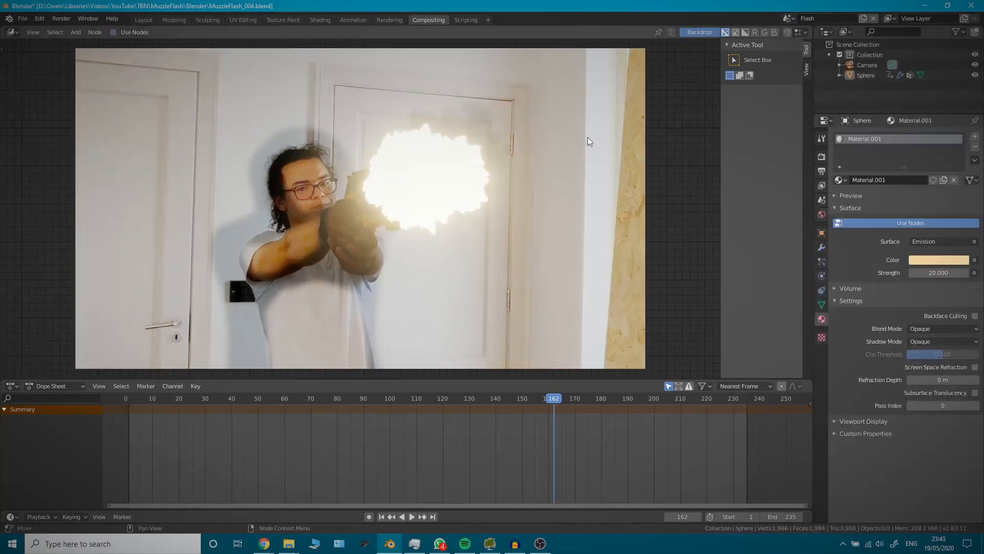
key("F12")
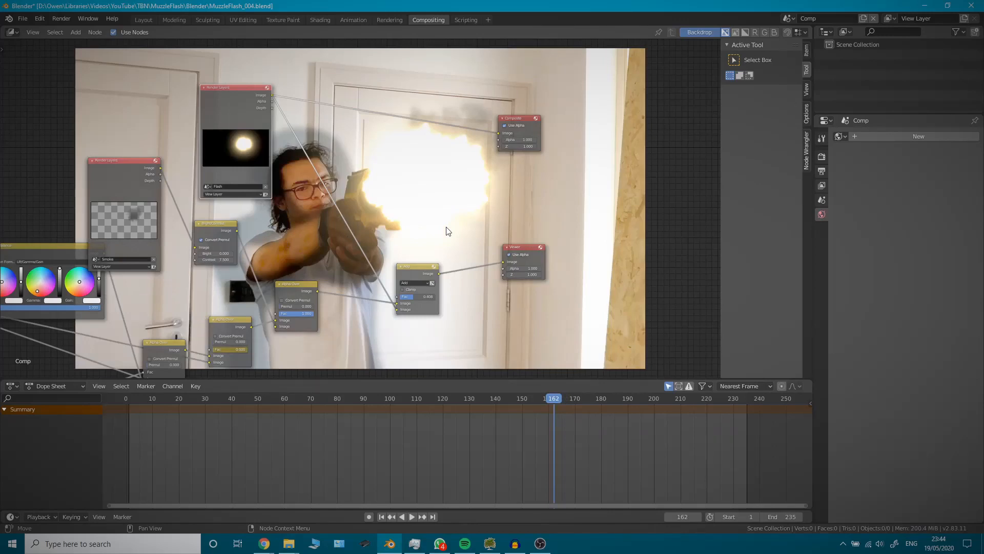
Preview the composite on frames 162 to 165, and connect the Add node's Image output to the Composite node's Image input on frame 162.
key("Right")
key("Right")
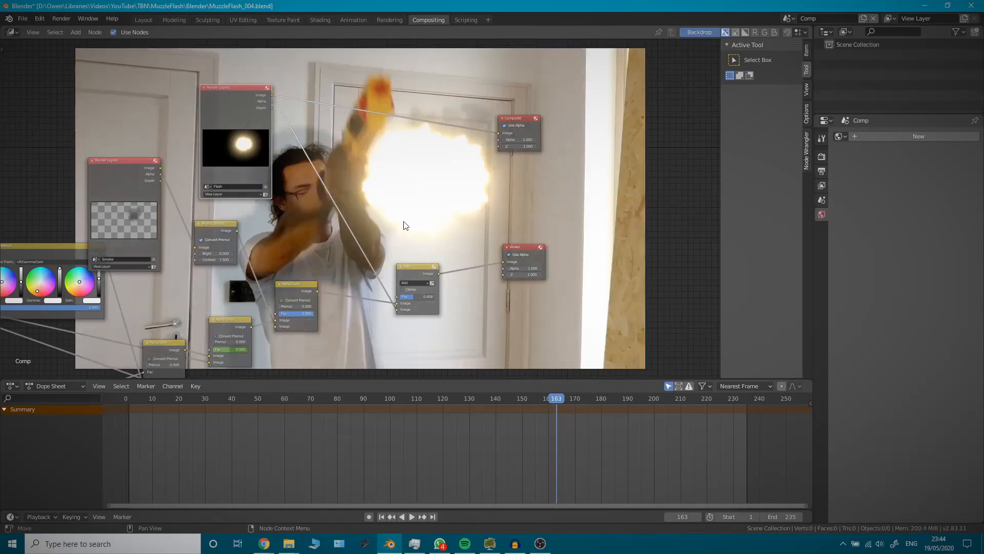
key("Left")
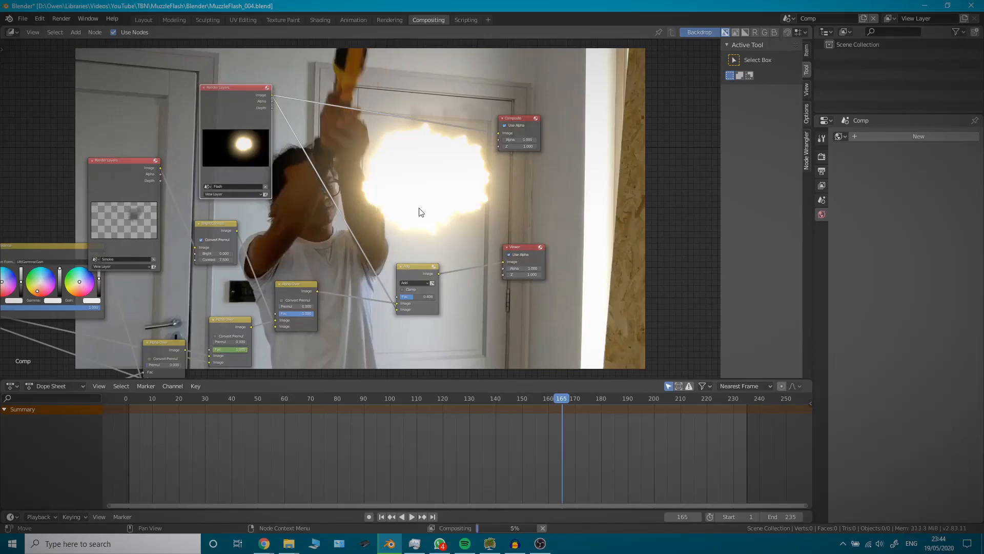
key("Left")
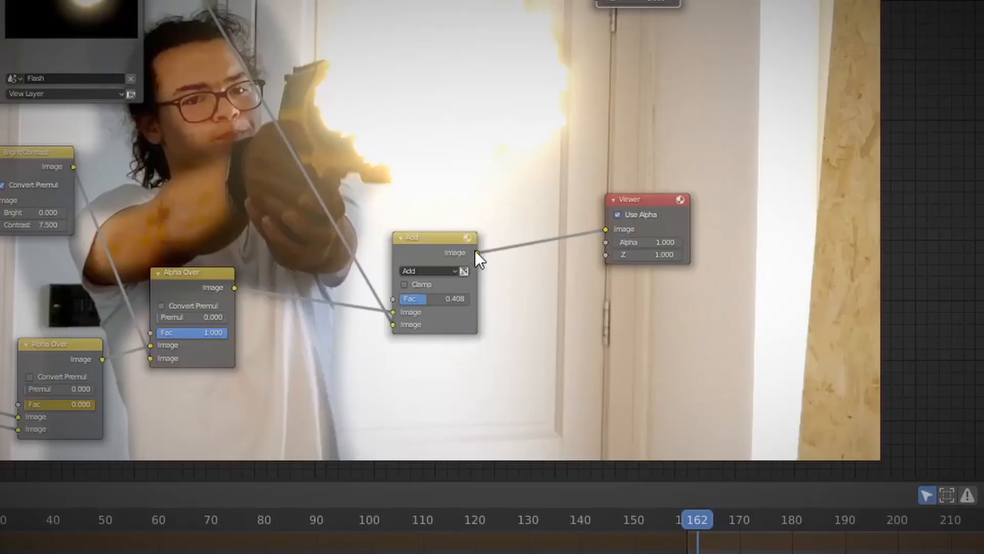
left_click_drag(475, 251, 598, 0)
left_click_drag(598, 81, 598, 79)
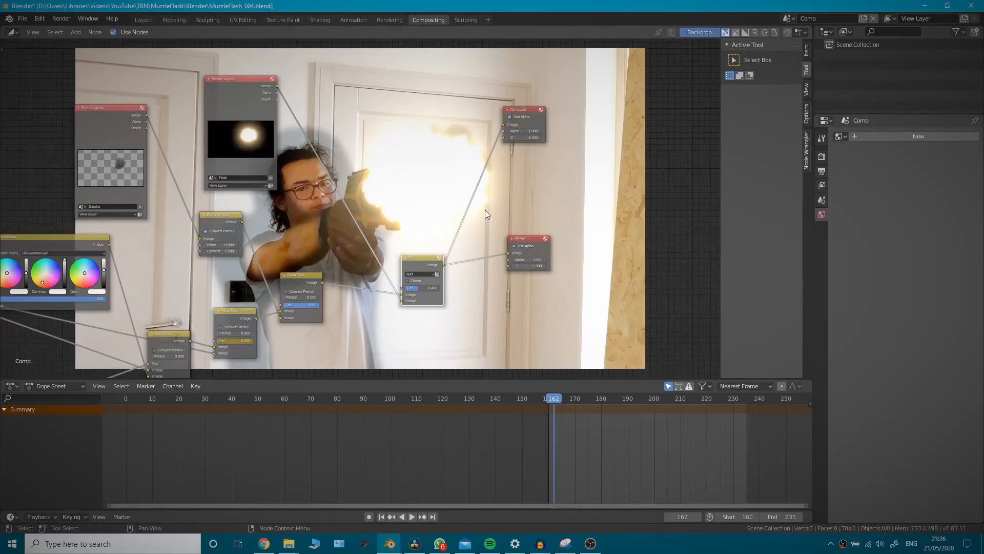